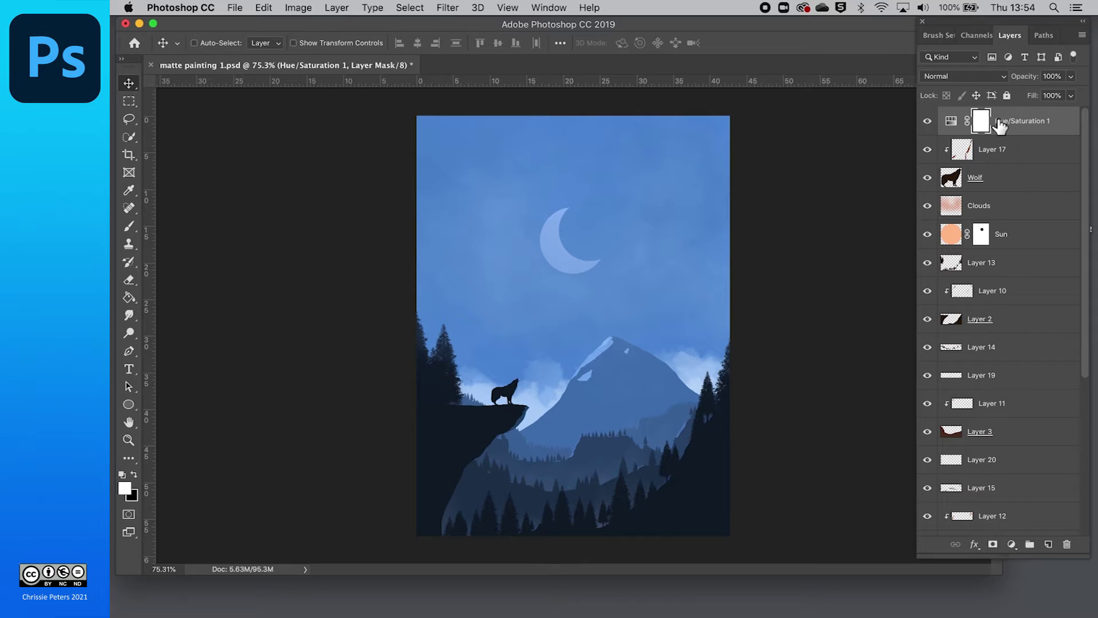
# - Hide the Hue/Saturation 1 adjustment layer and look through the whole layer stack down to the Background layer
pyautogui.click(927, 122)
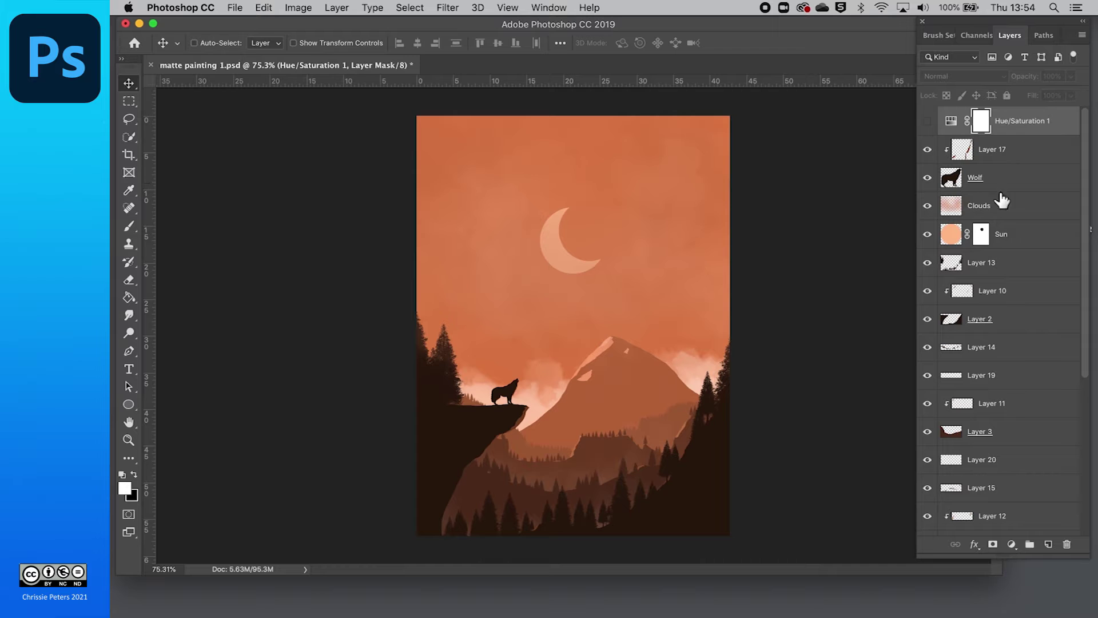
pyautogui.scroll(-8, 1022, 209)
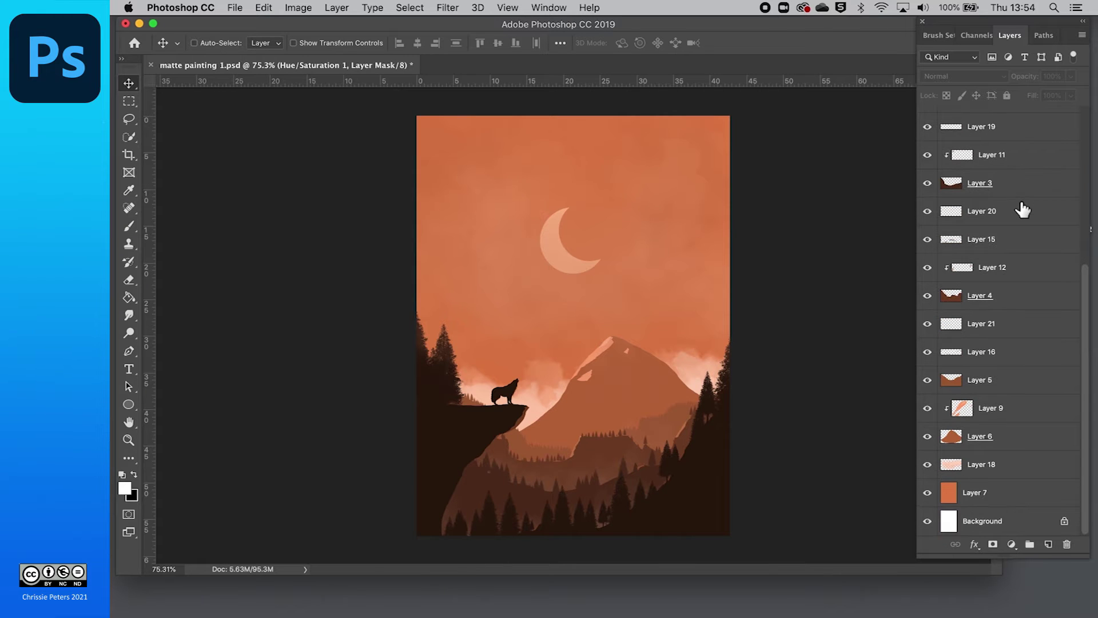
pyautogui.scroll(8, 997, 461)
pyautogui.scroll(-8, 998, 460)
pyautogui.scroll(8, 998, 463)
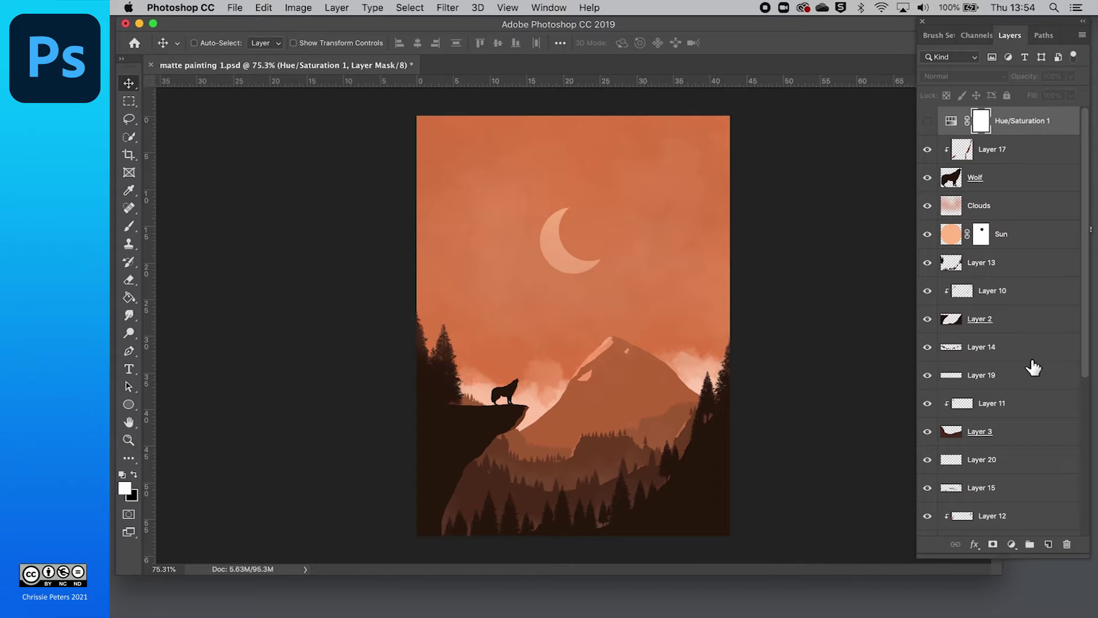
pyautogui.scroll(-5, 1033, 367)
pyautogui.scroll(-1, 1033, 367)
pyautogui.scroll(-3, 1033, 367)
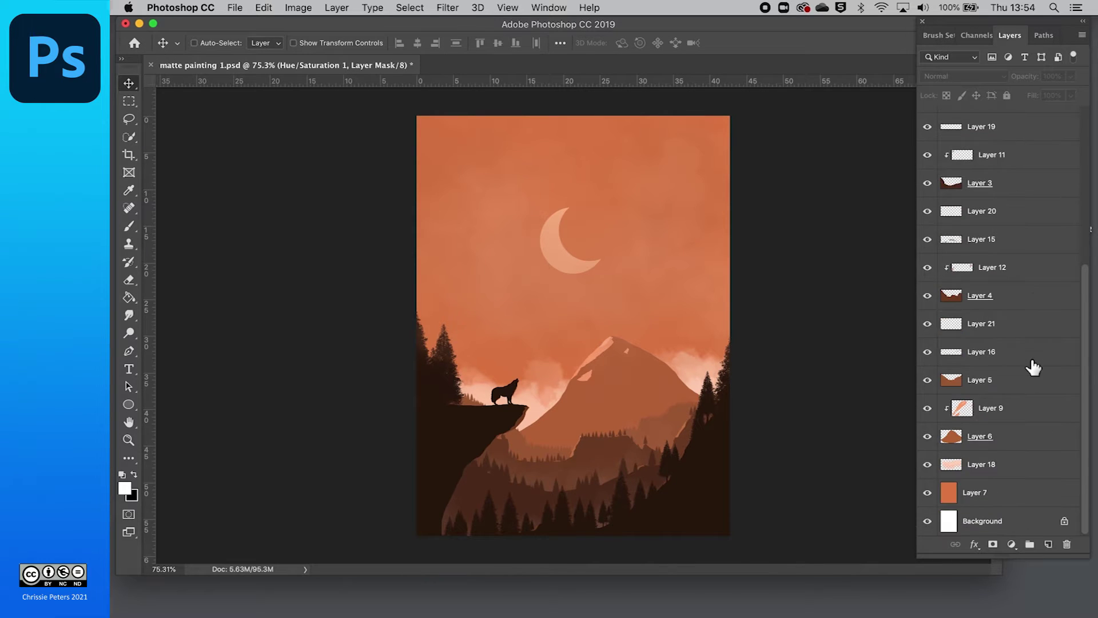
pyautogui.scroll(1, 1040, 426)
pyautogui.scroll(-1, 1039, 424)
# - Rename Layer 7, the solid orange fill layer, as "background"
pyautogui.click(979, 502)
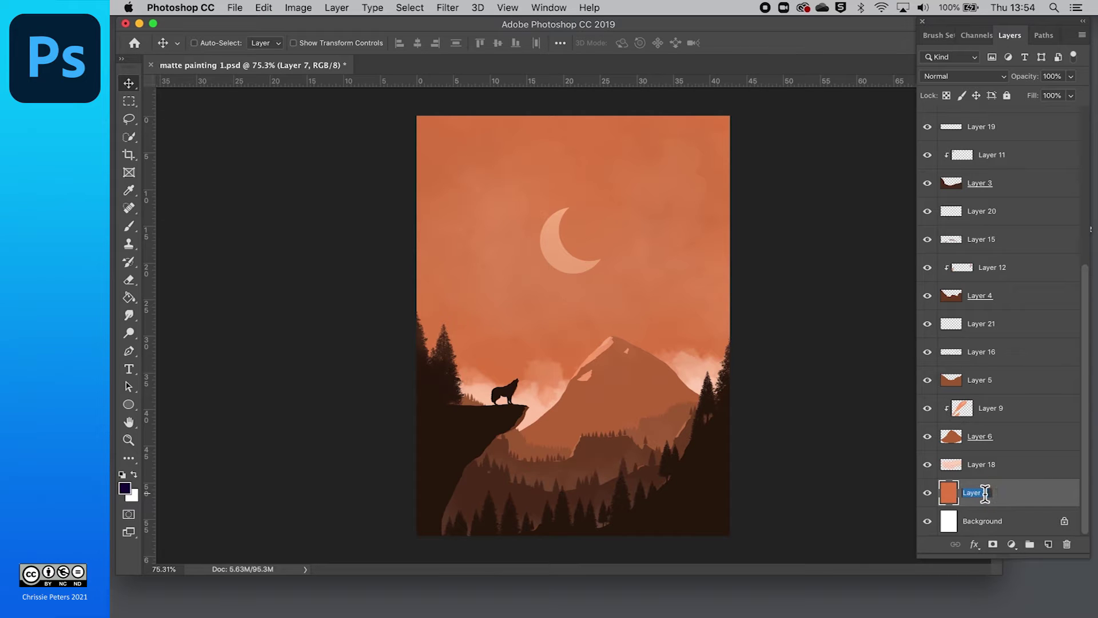
pyautogui.write('background')
pyautogui.click(1025, 467)
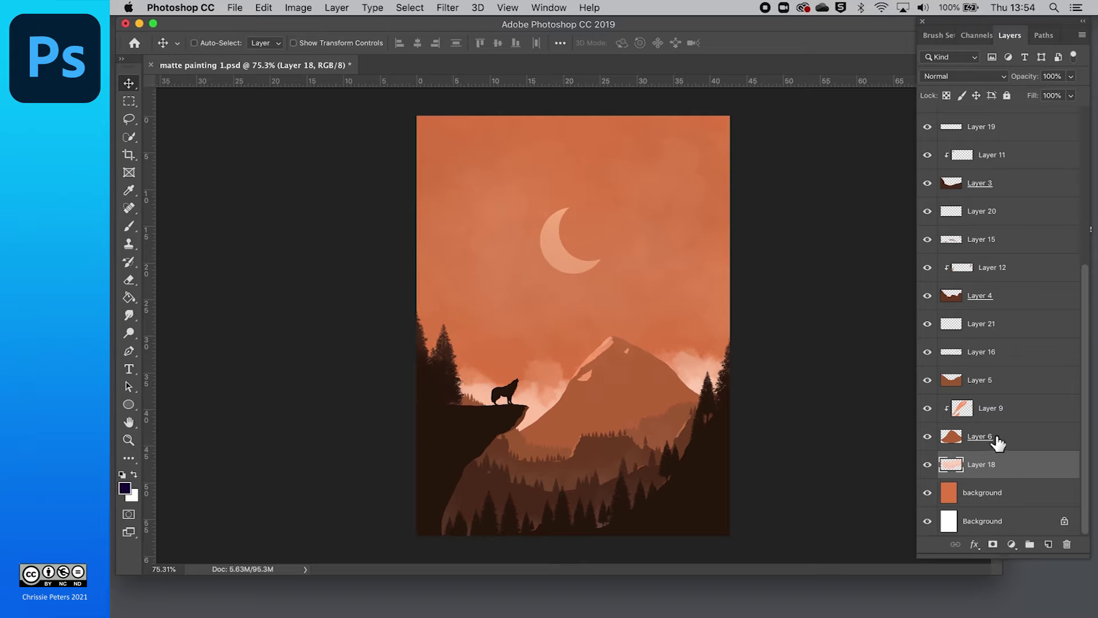
# - Rename Layer 6, which holds the large central peak, as "mountain"
pyautogui.scroll(1, 1012, 444)
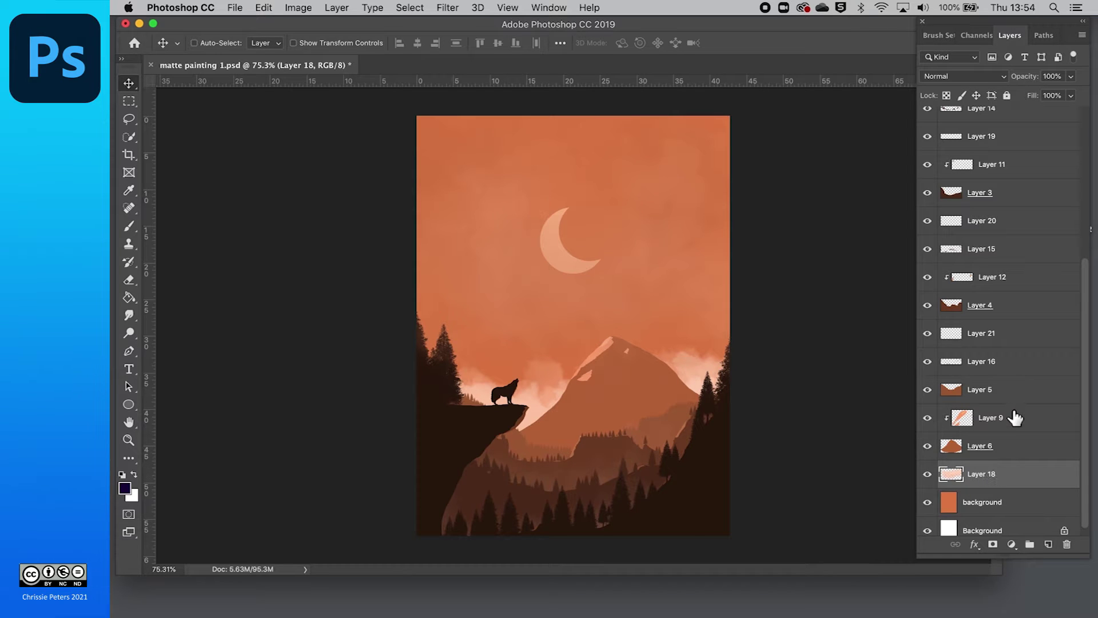
pyautogui.scroll(-1, 1015, 417)
pyautogui.doubleClick(985, 437)
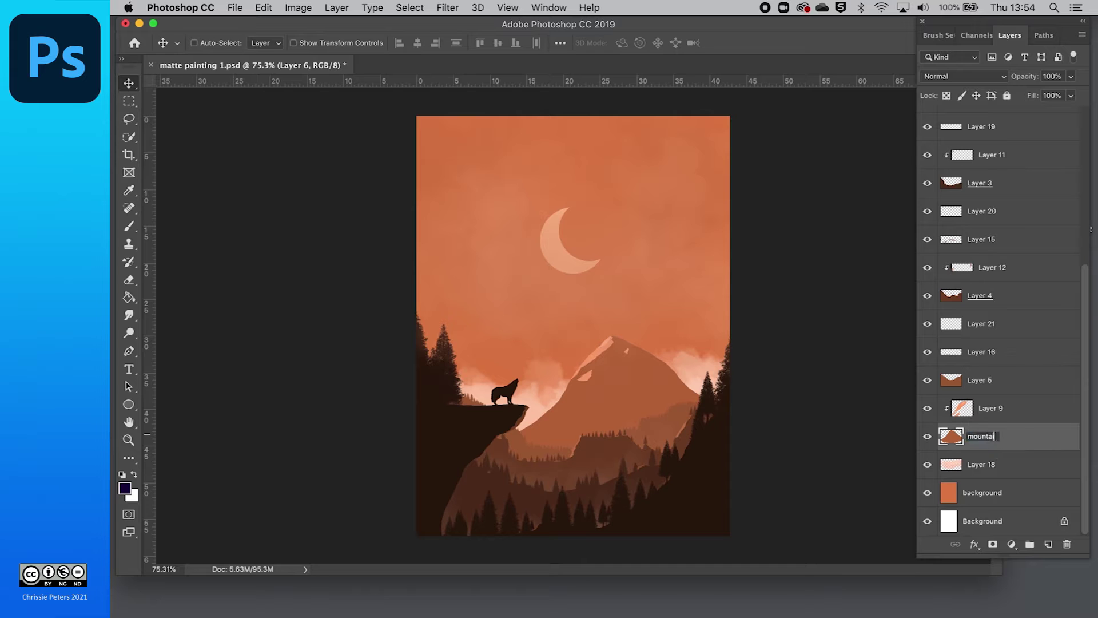
pyautogui.press('Return')
pyautogui.click(1058, 412)
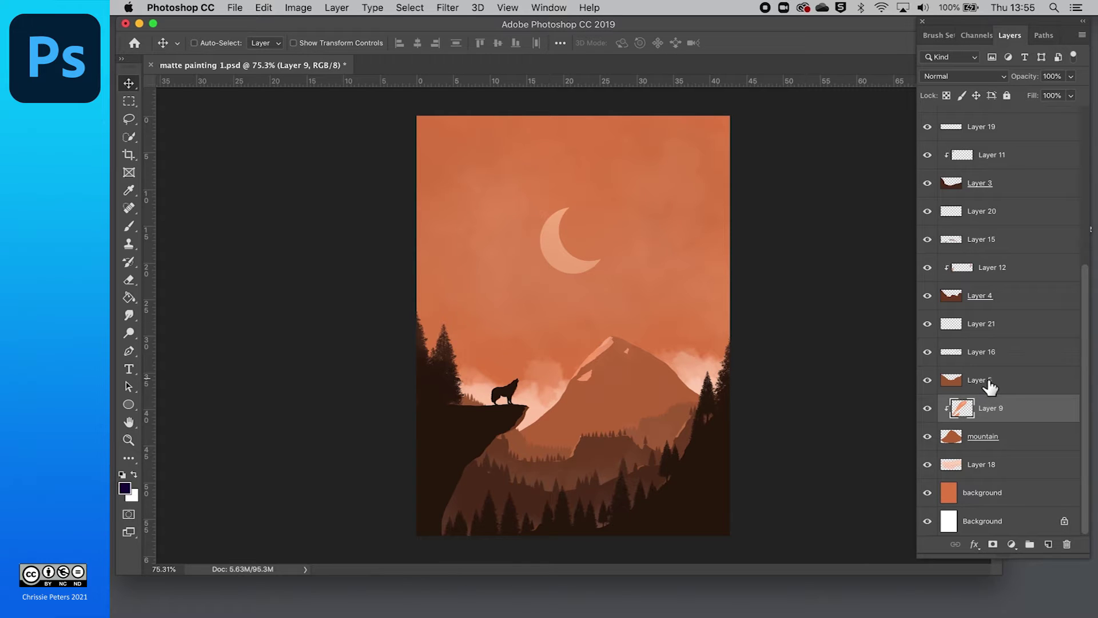
# - Check what Layer 5 contains by toggling its visibility and rename it as "back layer"
pyautogui.click(930, 380)
pyautogui.click(929, 381)
pyautogui.doubleClick(980, 381)
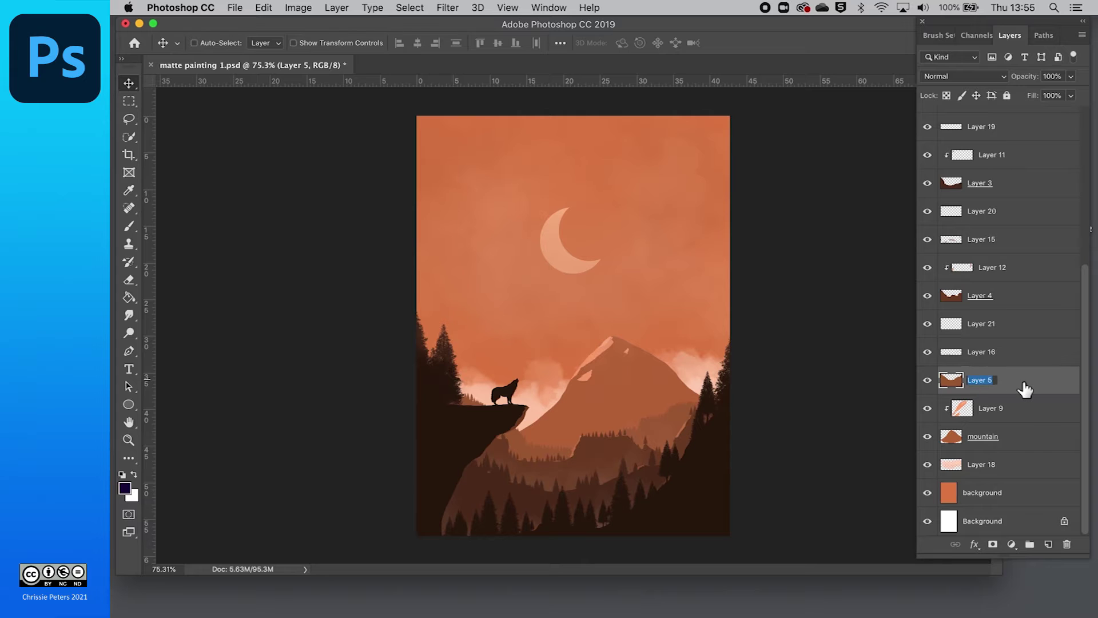
pyautogui.write('b')
pyautogui.press('Return')
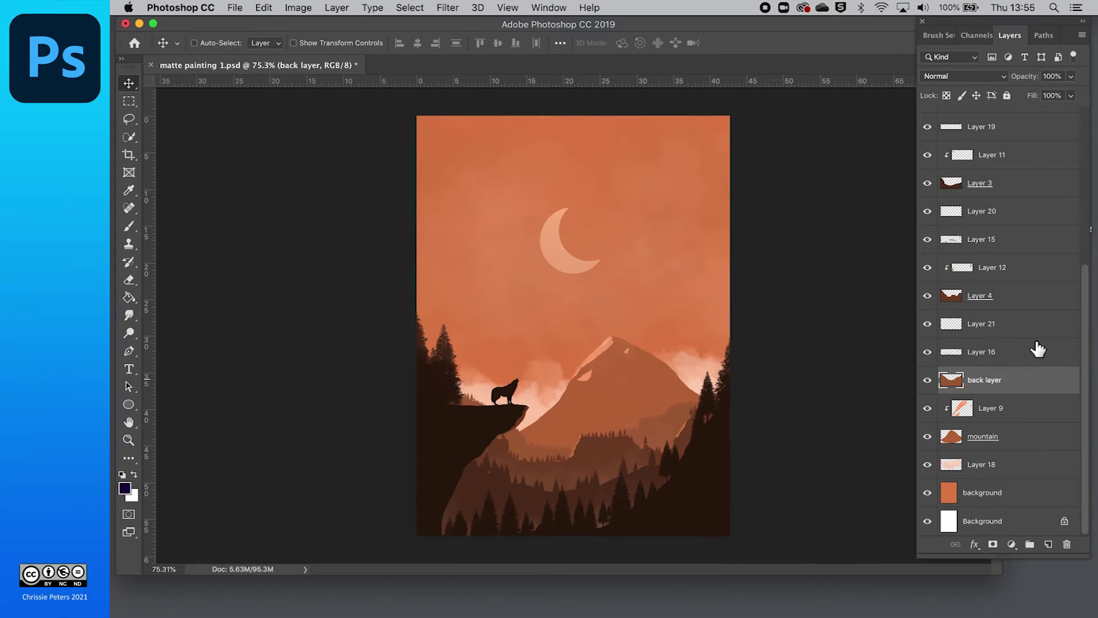
# - Check what Layer 4 contains by toggling its visibility and rename it as "landscape 3"
pyautogui.click(957, 322)
pyautogui.click(928, 296)
pyautogui.click(928, 296)
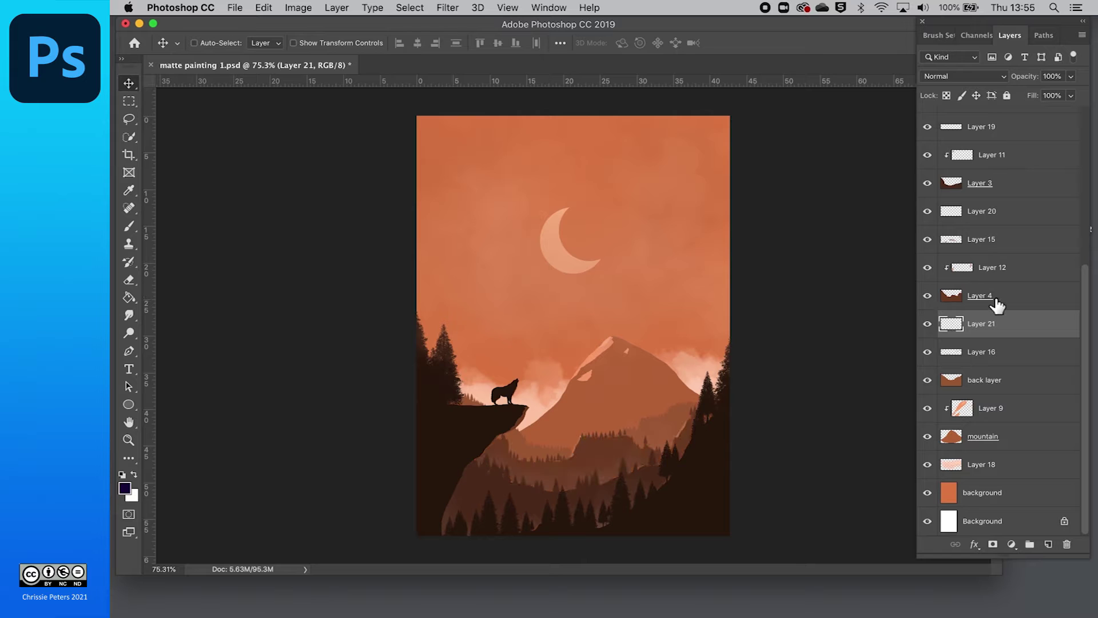
pyautogui.doubleClick(987, 299)
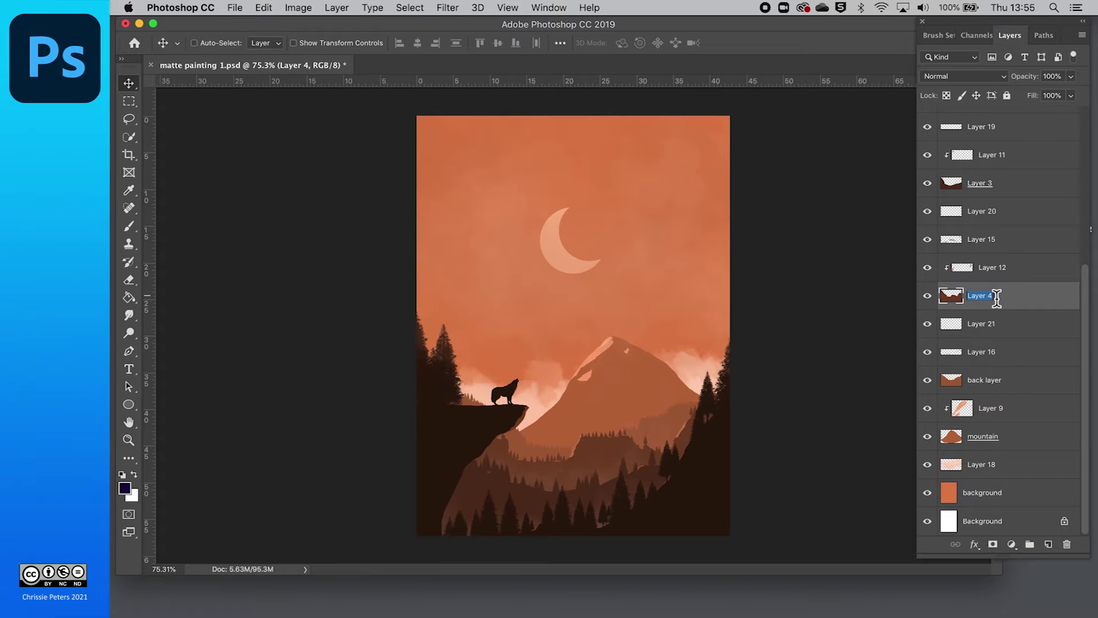
pyautogui.press('BackSpace')
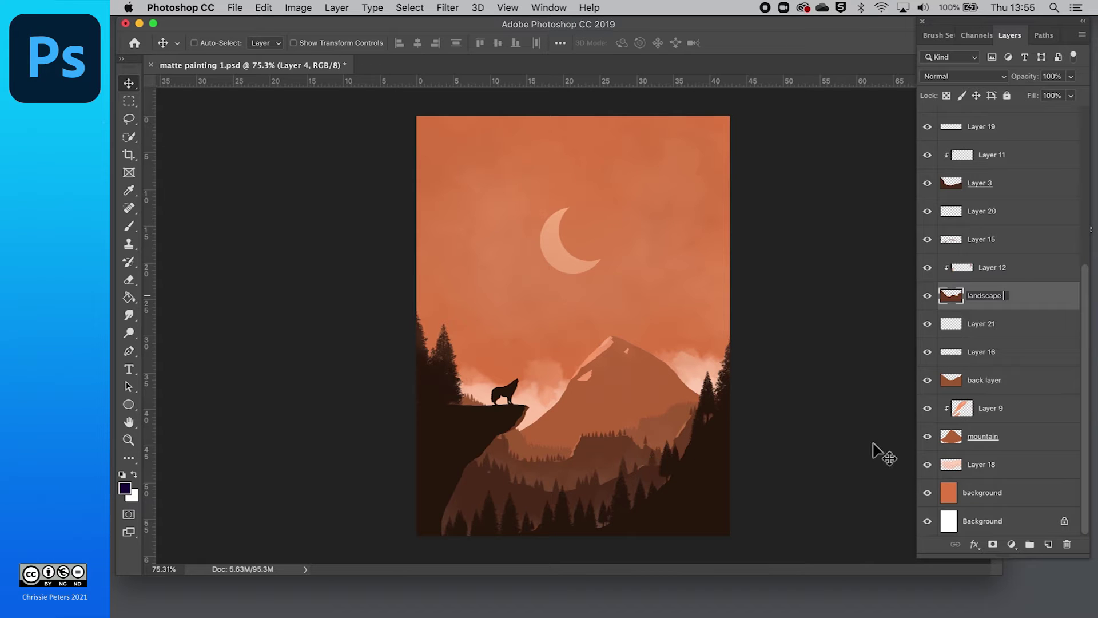
pyautogui.click(931, 297)
pyautogui.click(931, 297)
pyautogui.doubleClick(1000, 307)
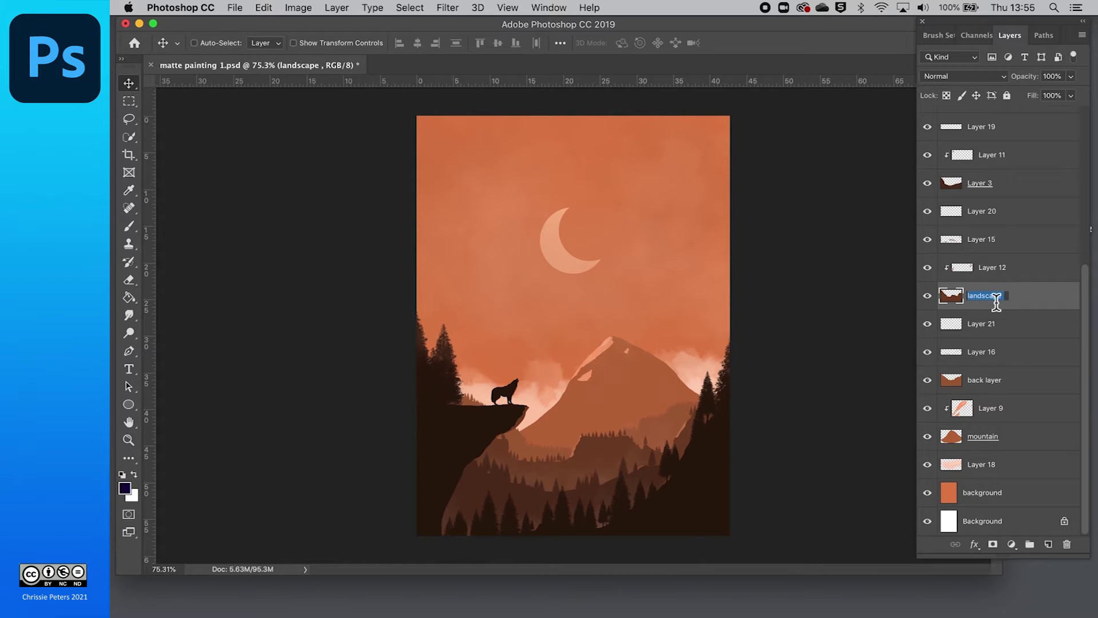
pyautogui.press('Right')
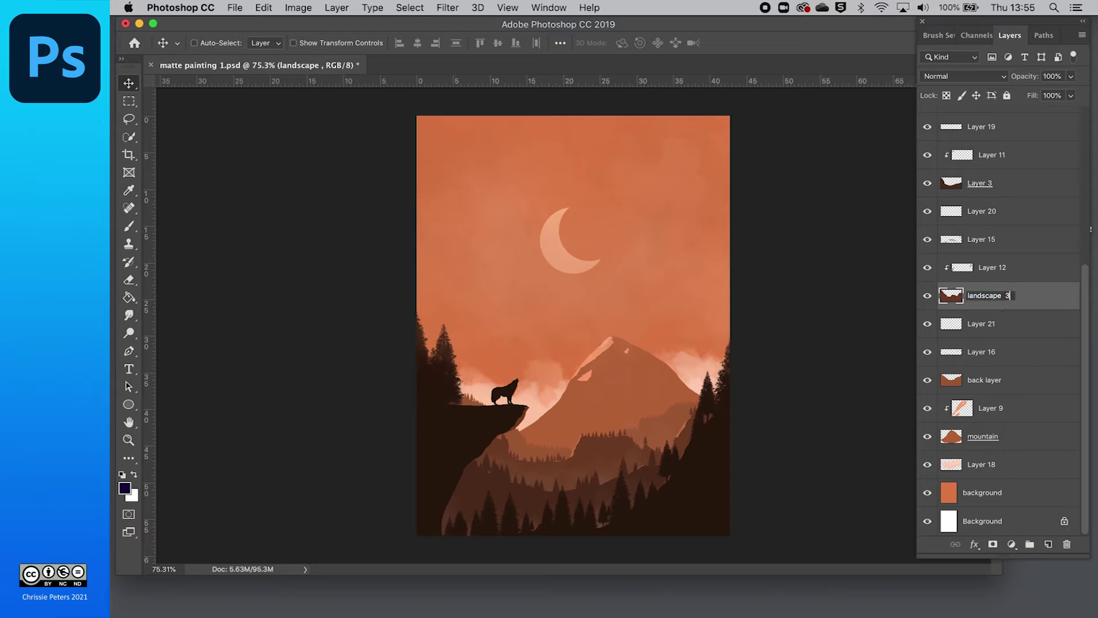
pyautogui.click(1016, 356)
# - Check what Layer 3 contains by toggling its visibility and rename it as "landscape 2"
pyautogui.click(928, 186)
pyautogui.click(928, 186)
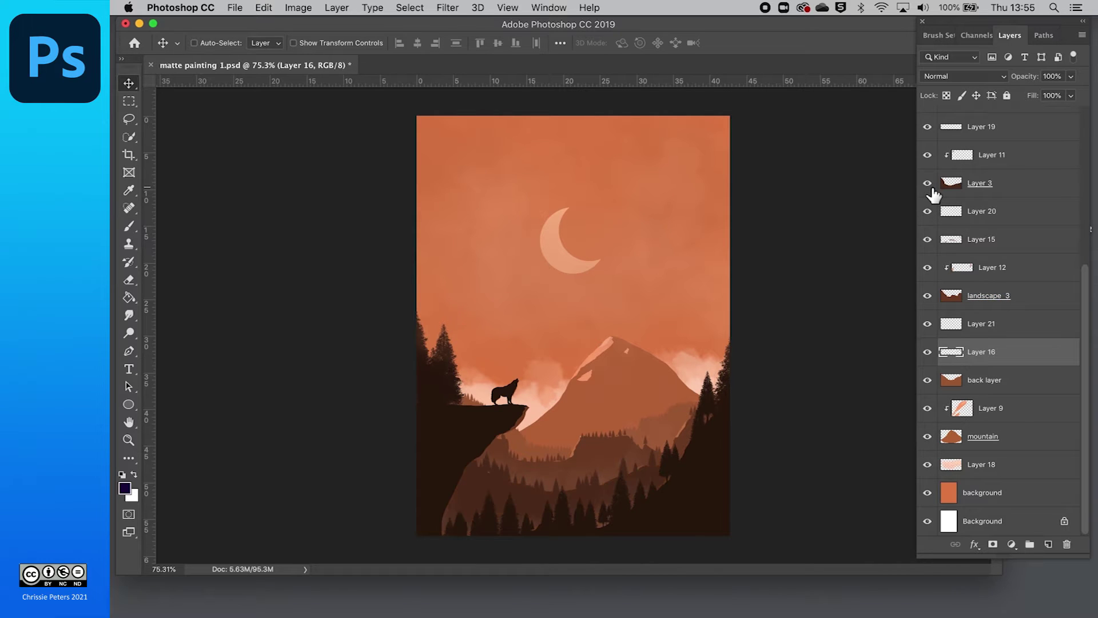
pyautogui.doubleClick(979, 184)
pyautogui.write('landscape 2')
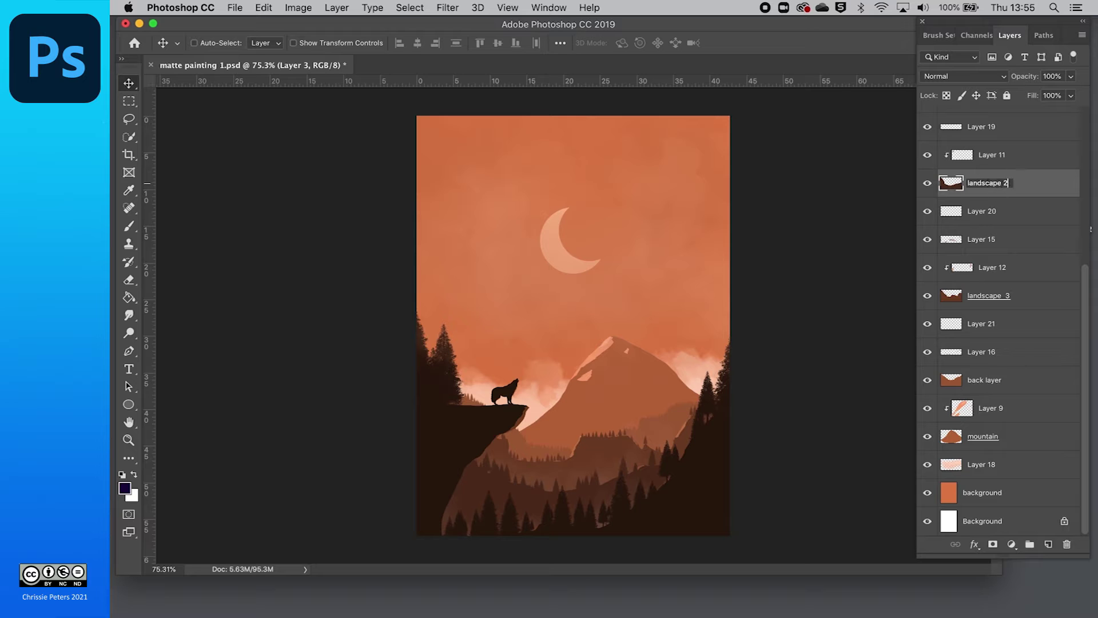
pyautogui.press('Return')
# - Rename Layer 2, the dark foreground cliff layer, as "front landscape"
pyautogui.scroll(6, 1020, 216)
pyautogui.click(1017, 264)
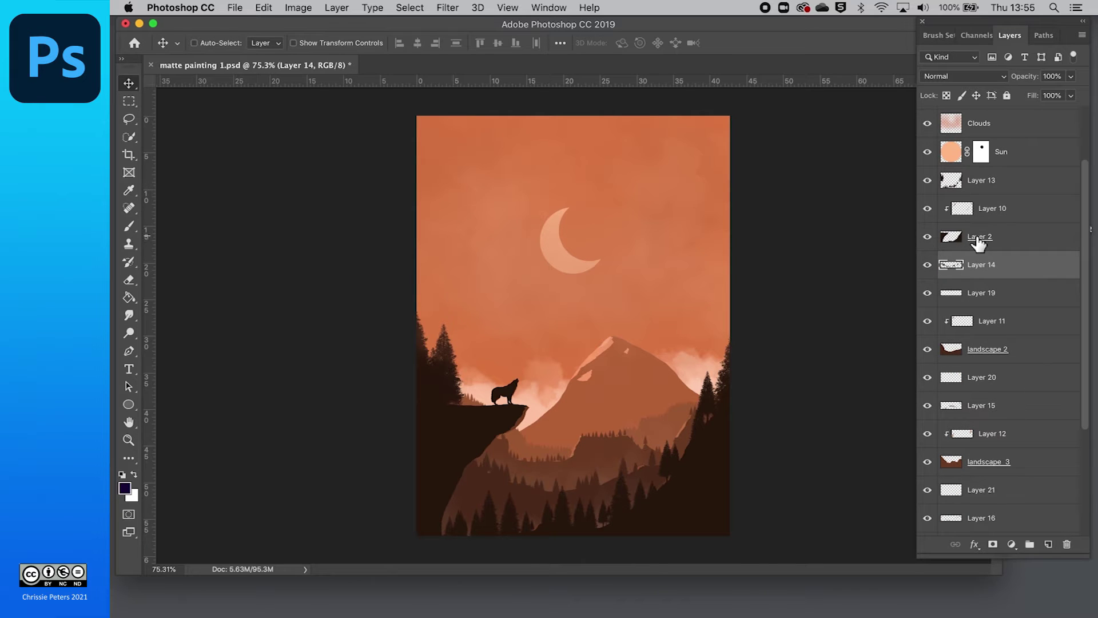
pyautogui.doubleClick(978, 239)
pyautogui.write('front landscape')
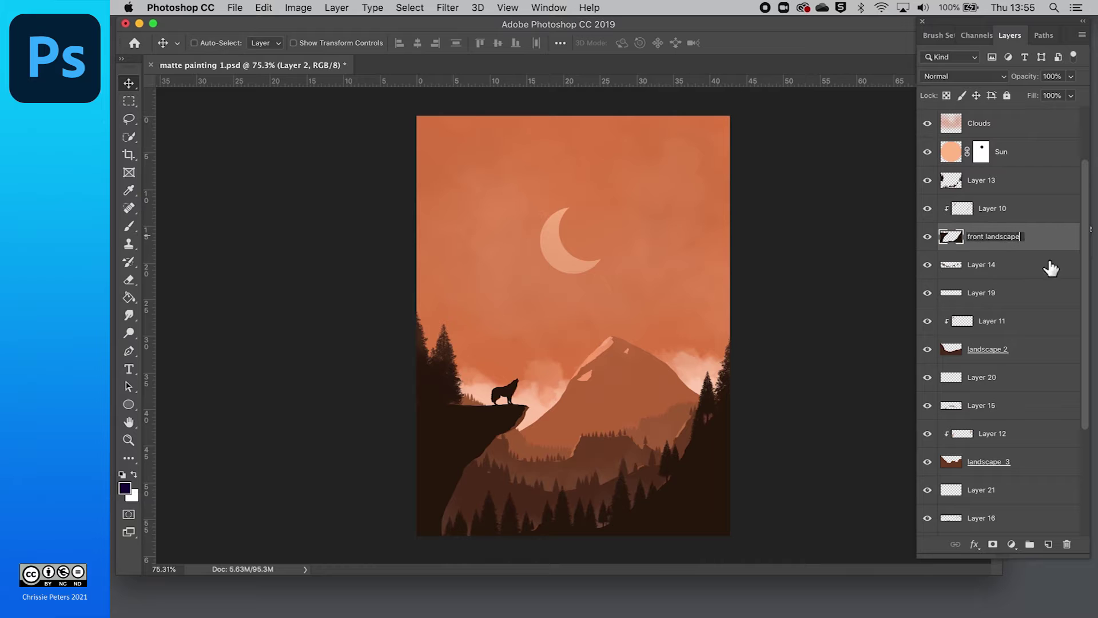
pyautogui.click(1032, 306)
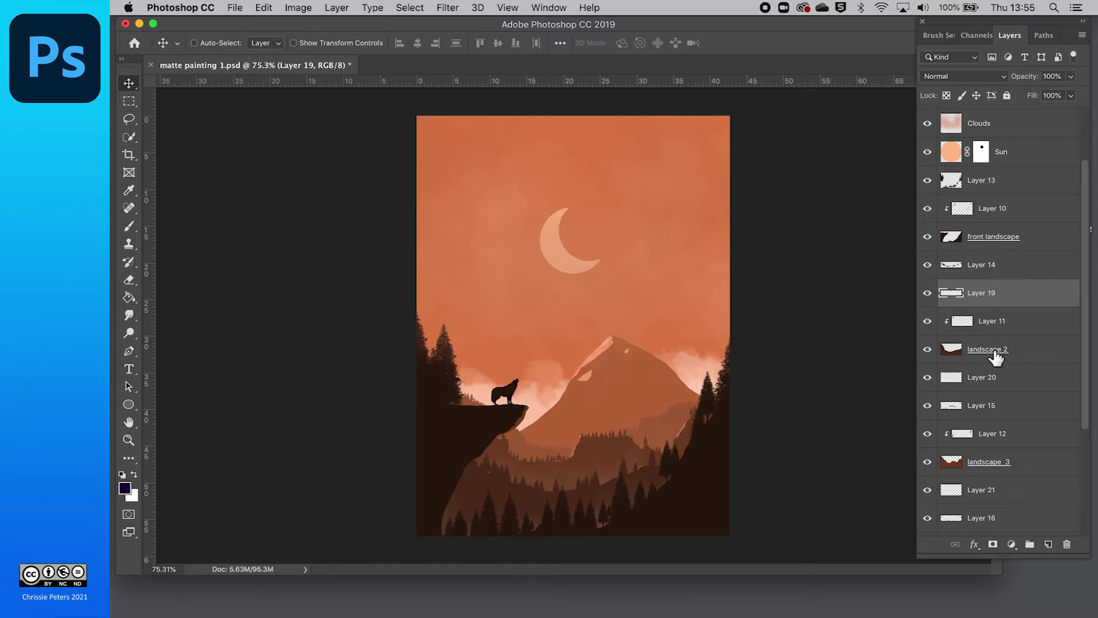
# - Delete the Wolf layer and Layer 17, the highlight layer clipped to it
pyautogui.scroll(-3, 995, 357)
pyautogui.scroll(2, 994, 357)
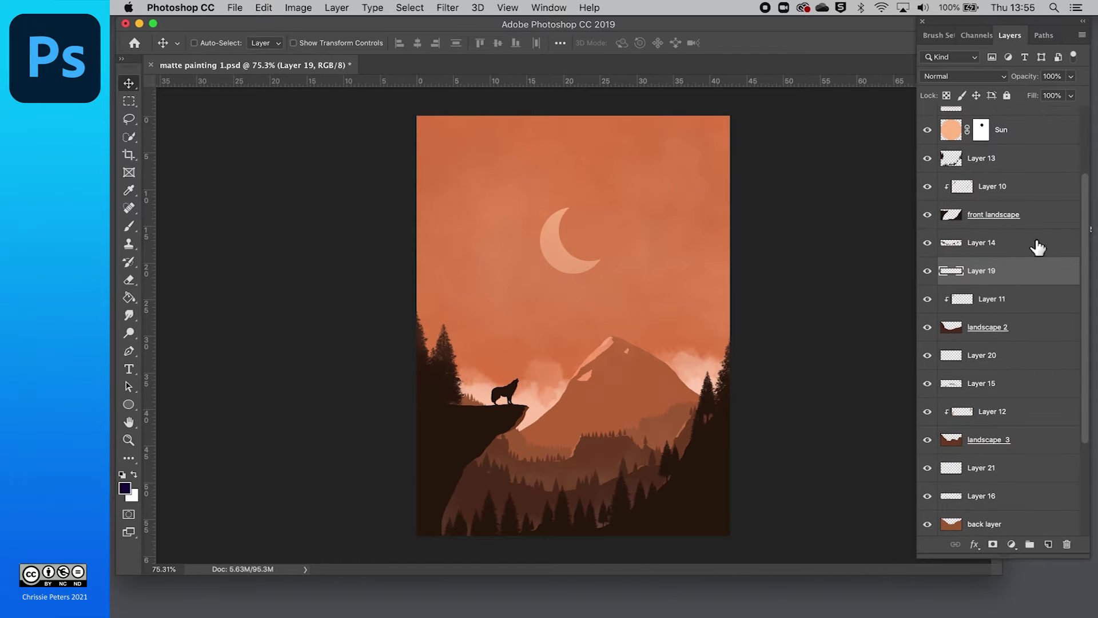
pyautogui.scroll(2, 1021, 249)
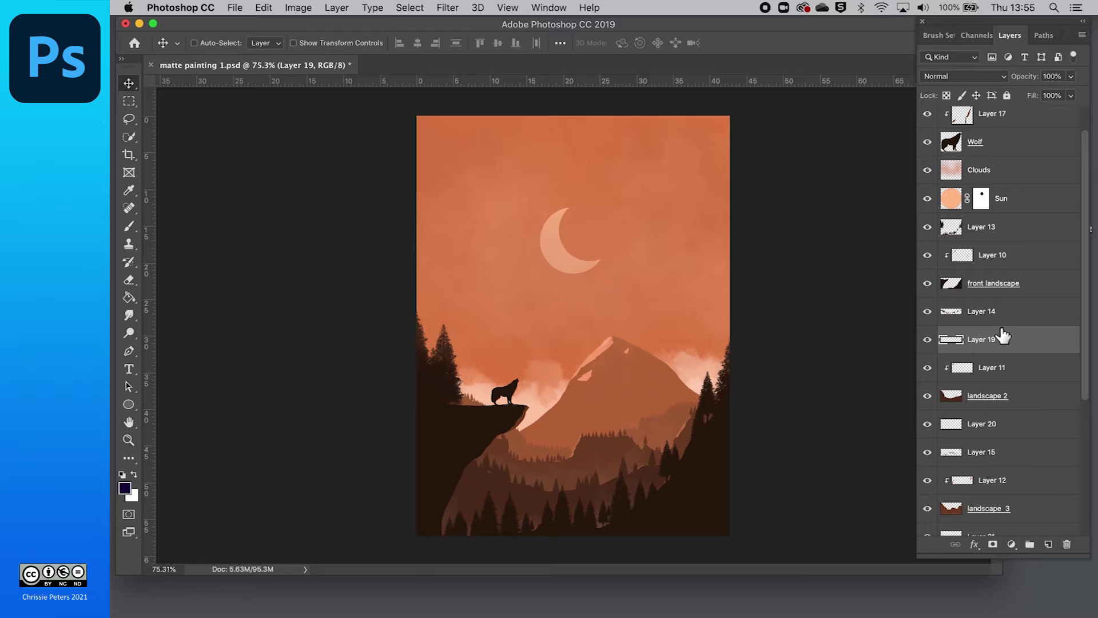
pyautogui.scroll(1, 996, 243)
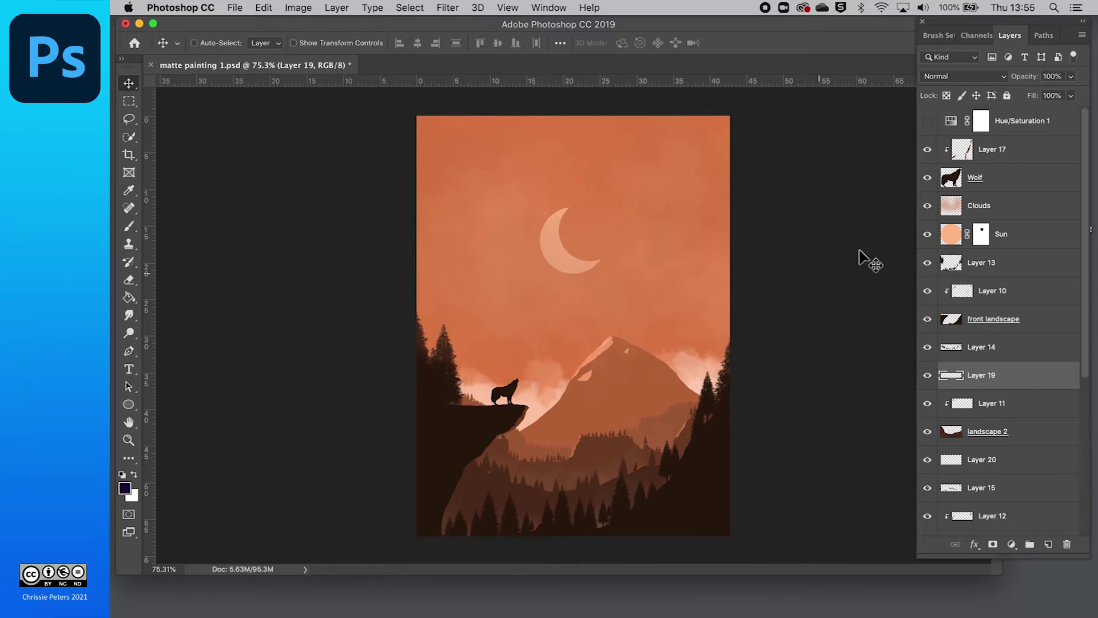
pyautogui.click(953, 182)
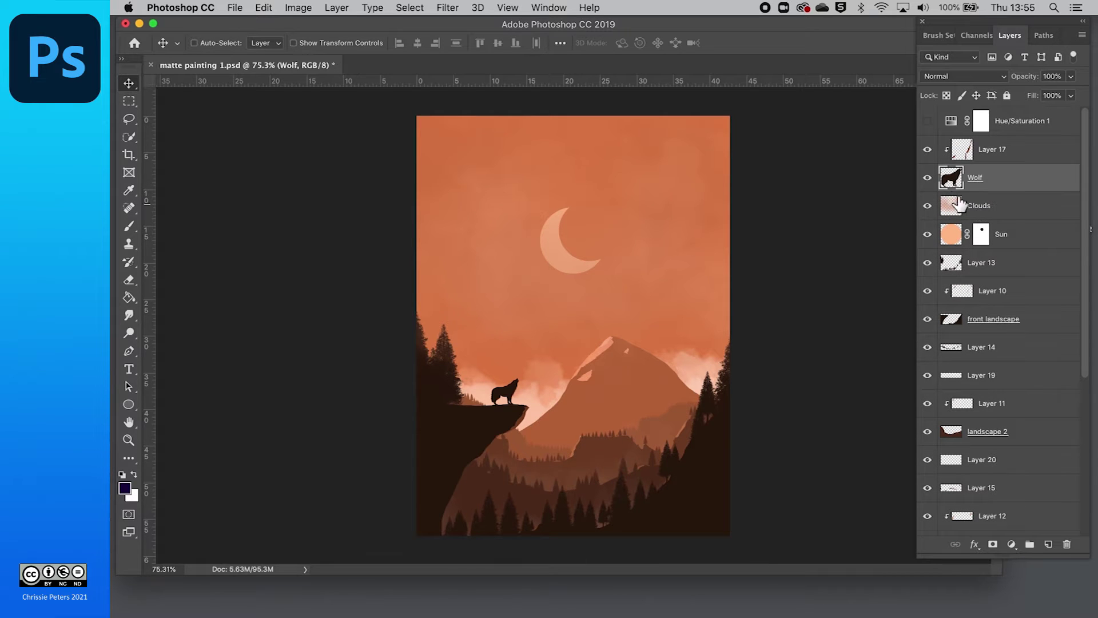
pyautogui.press('BackSpace')
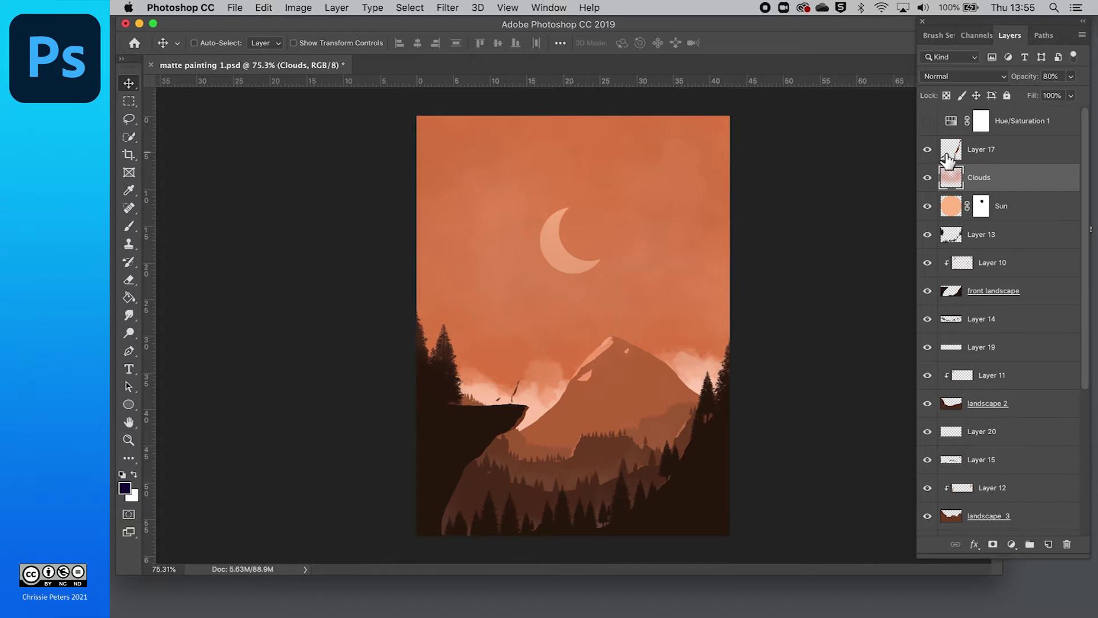
pyautogui.click(975, 156)
pyautogui.press('BackSpace')
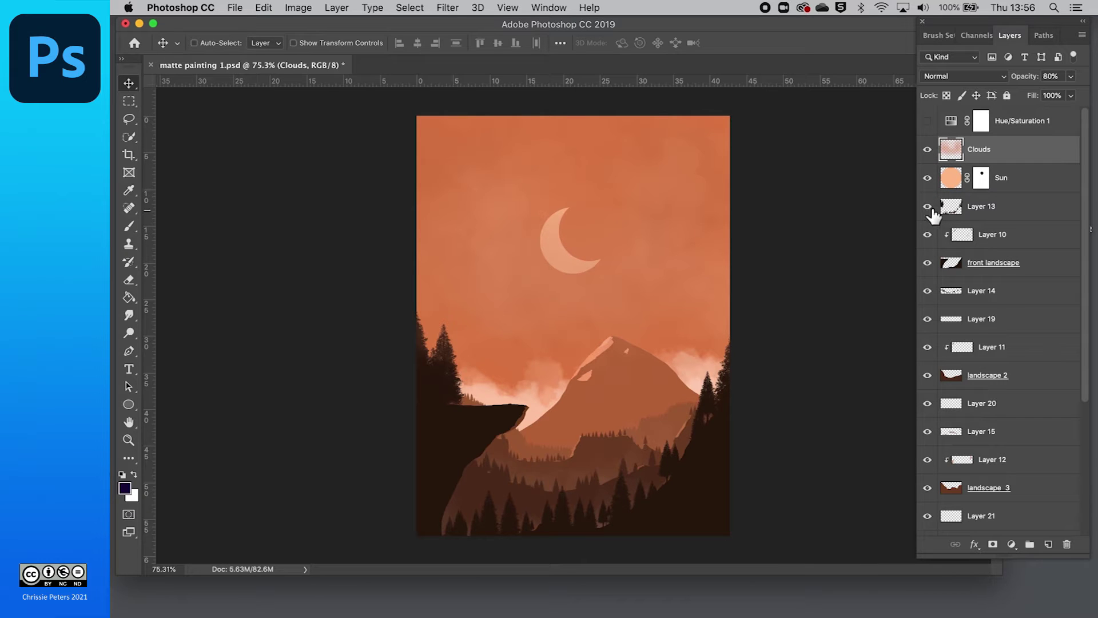
# - Delete Layer 13 with the foreground trees and Layer 10 clipped to the front landscape
pyautogui.click(980, 210)
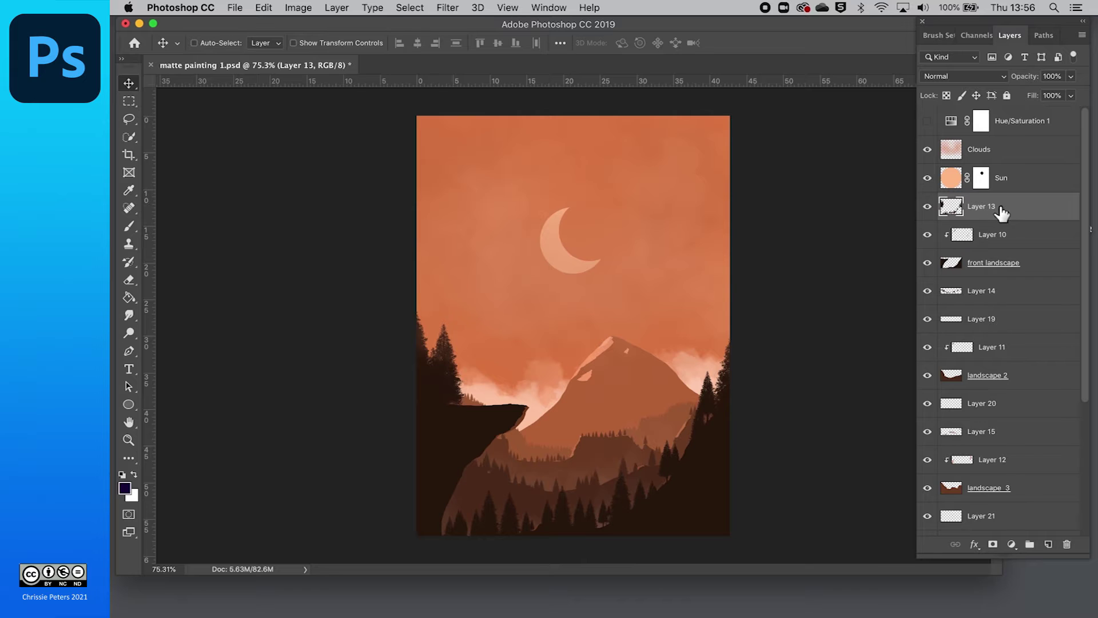
pyautogui.press('Delete')
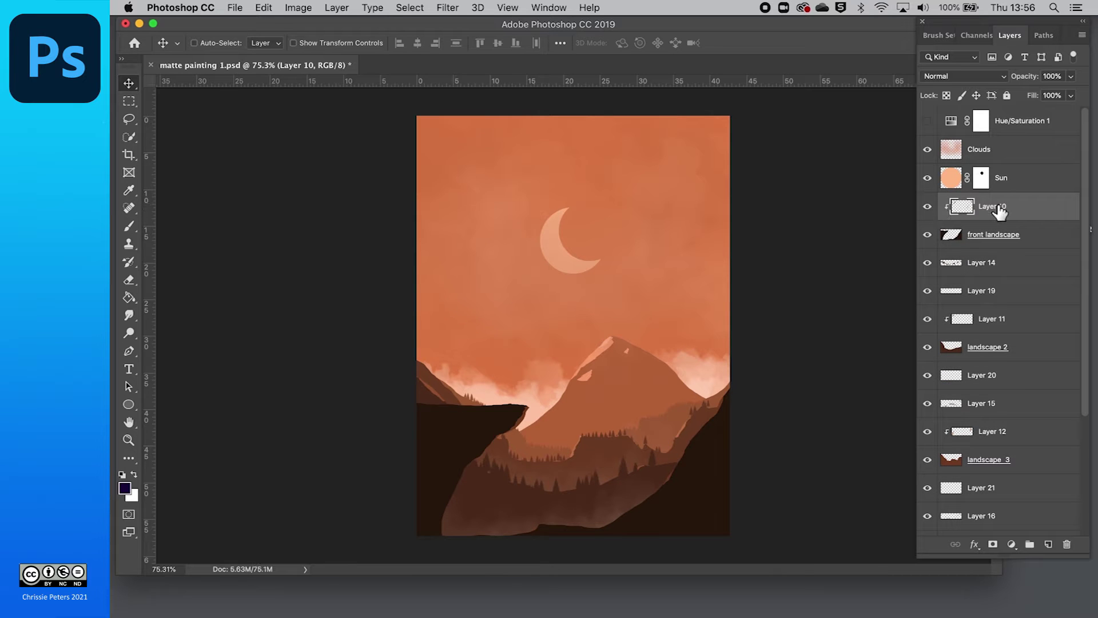
pyautogui.press('Delete')
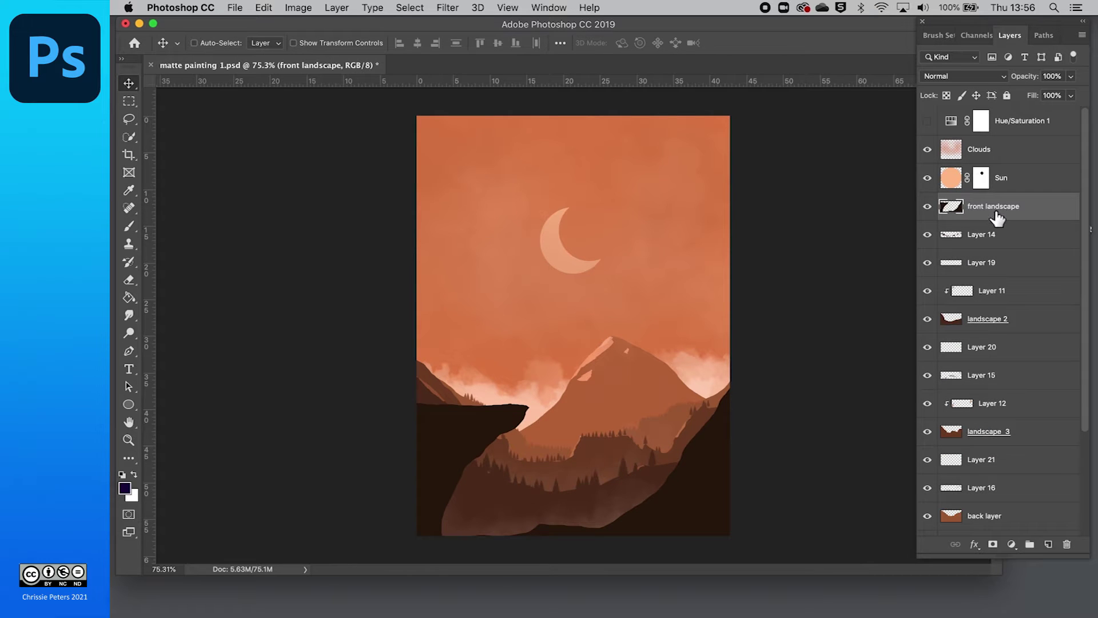
# - Delete Layer 14, Layer 19 and Layer 11, the detail layers between the front landscape and landscape 2
pyautogui.click(941, 239)
pyautogui.press('Delete')
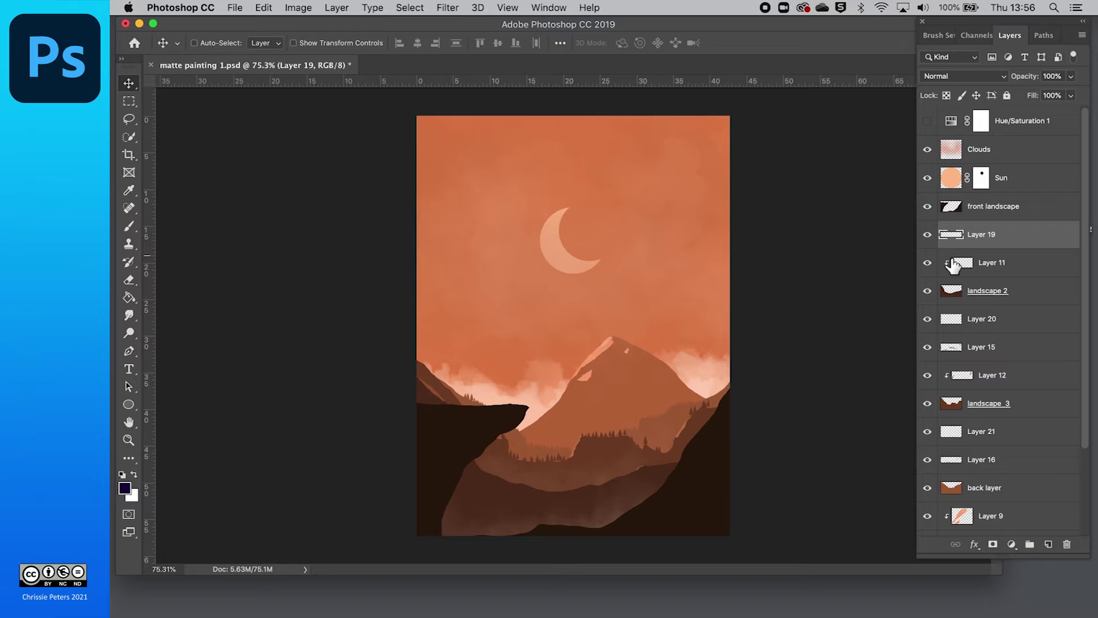
pyautogui.click(926, 235)
pyautogui.press('Delete')
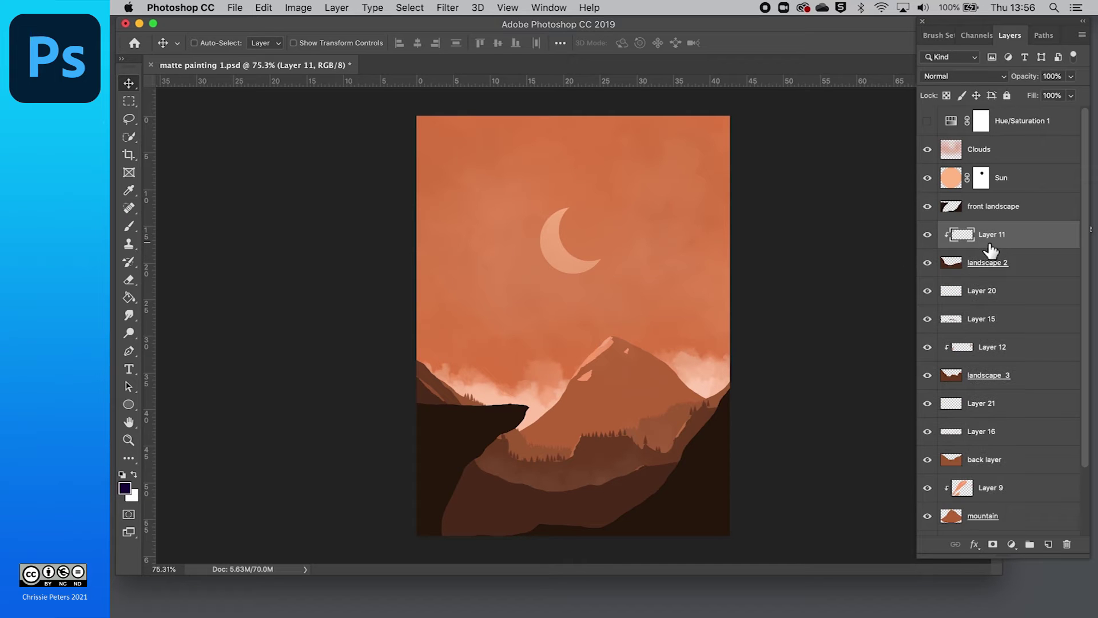
pyautogui.click(927, 235)
pyautogui.press('Delete')
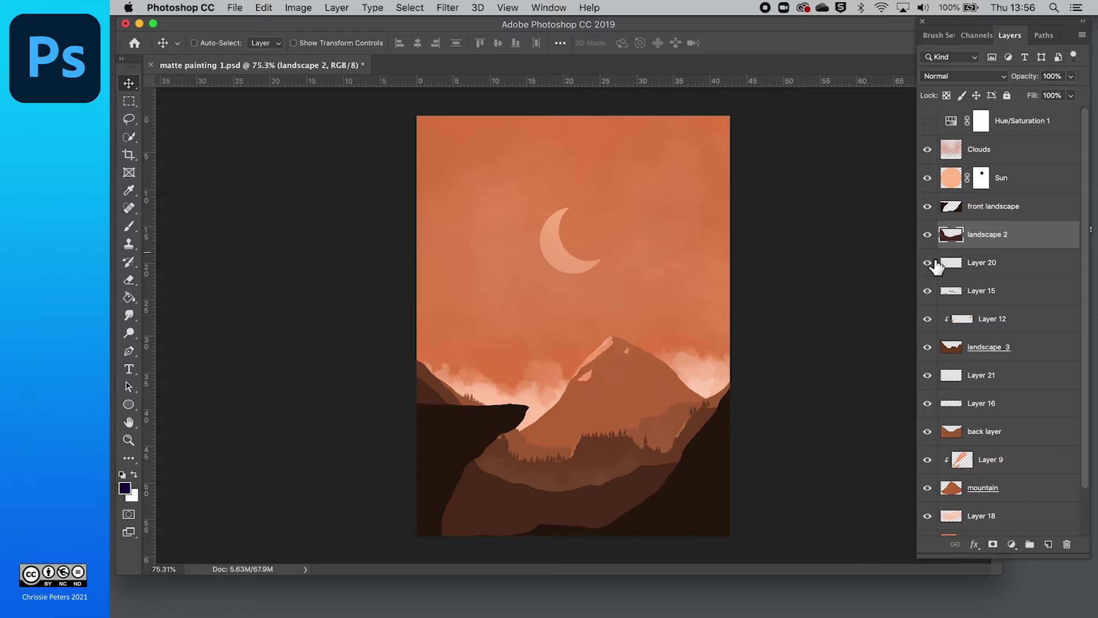
# - Delete Layer 15 with the trees and Layer 12, the detail layer clipped to landscape 3
pyautogui.click(932, 267)
pyautogui.click(932, 267)
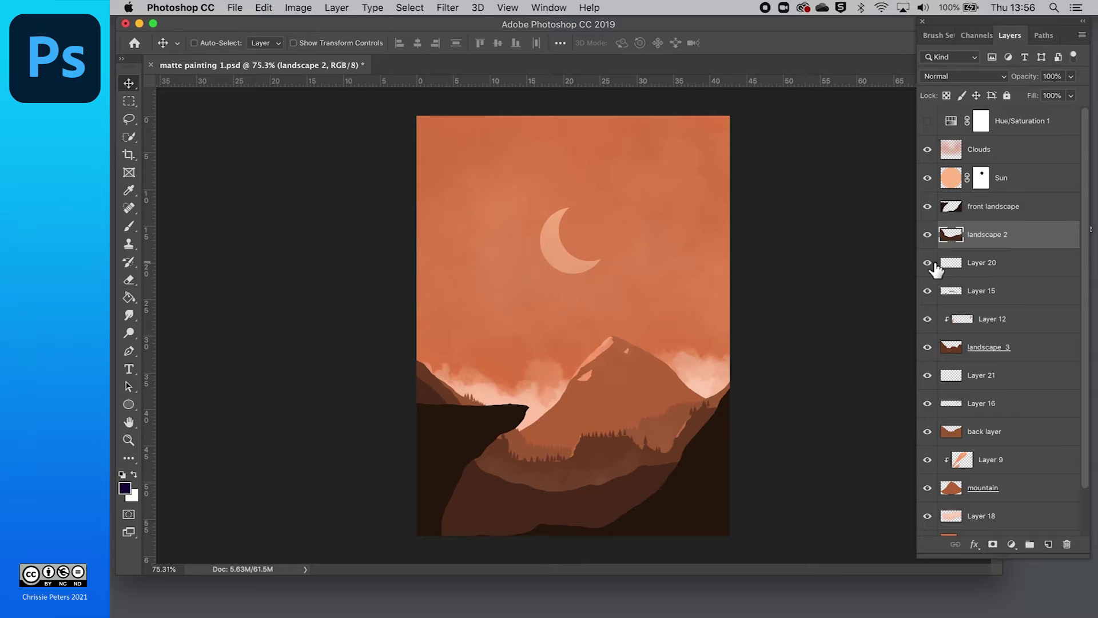
pyautogui.click(980, 266)
pyautogui.click(927, 291)
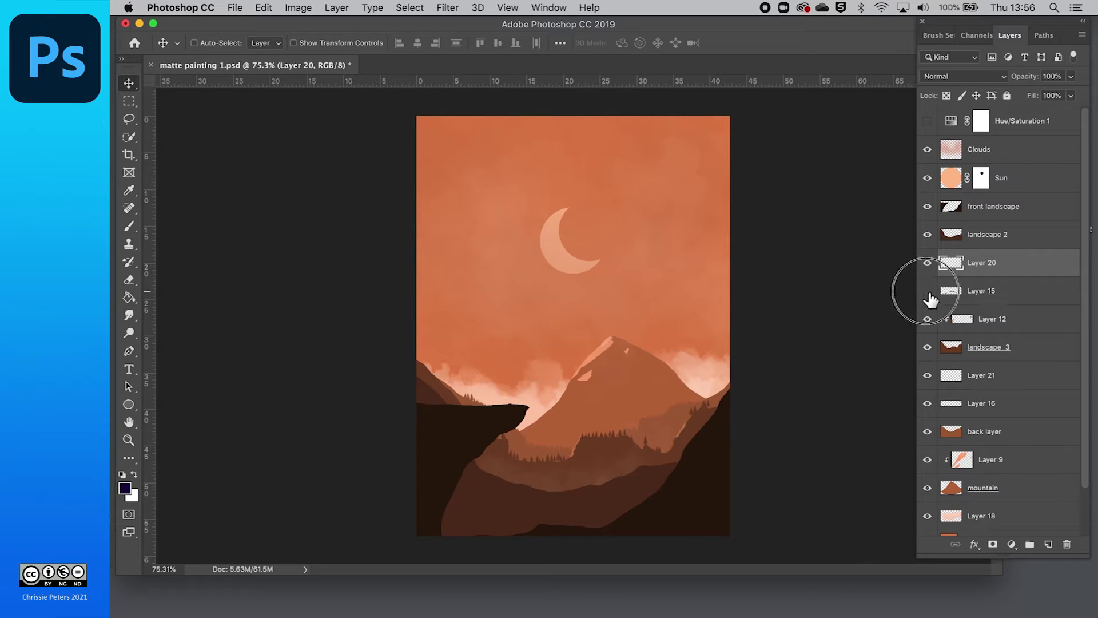
pyautogui.click(976, 289)
pyautogui.press('Delete')
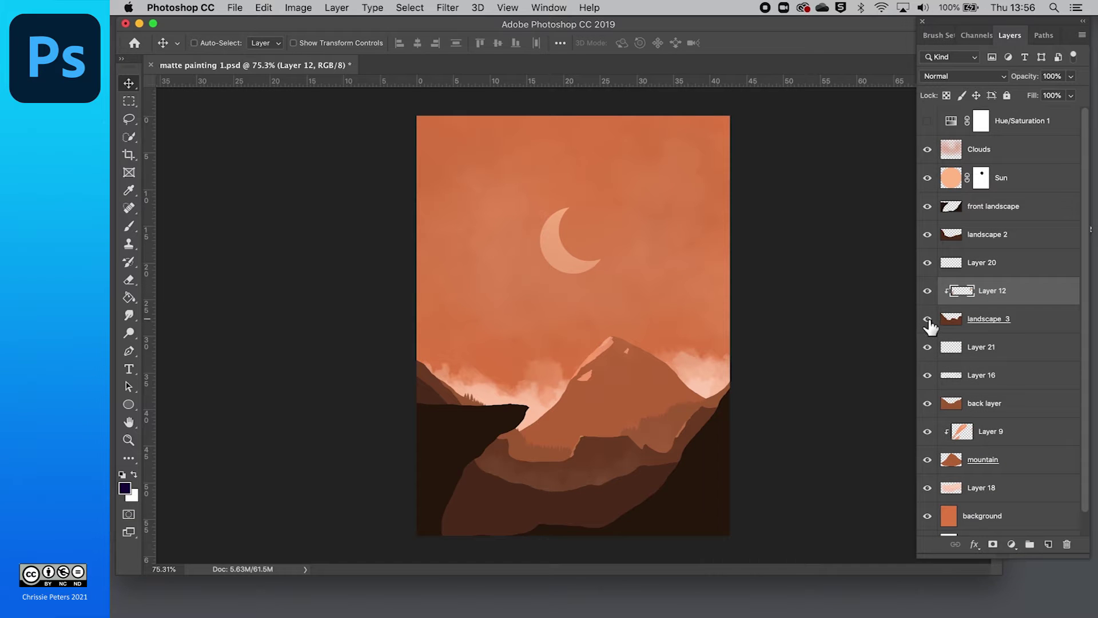
pyautogui.click(928, 320)
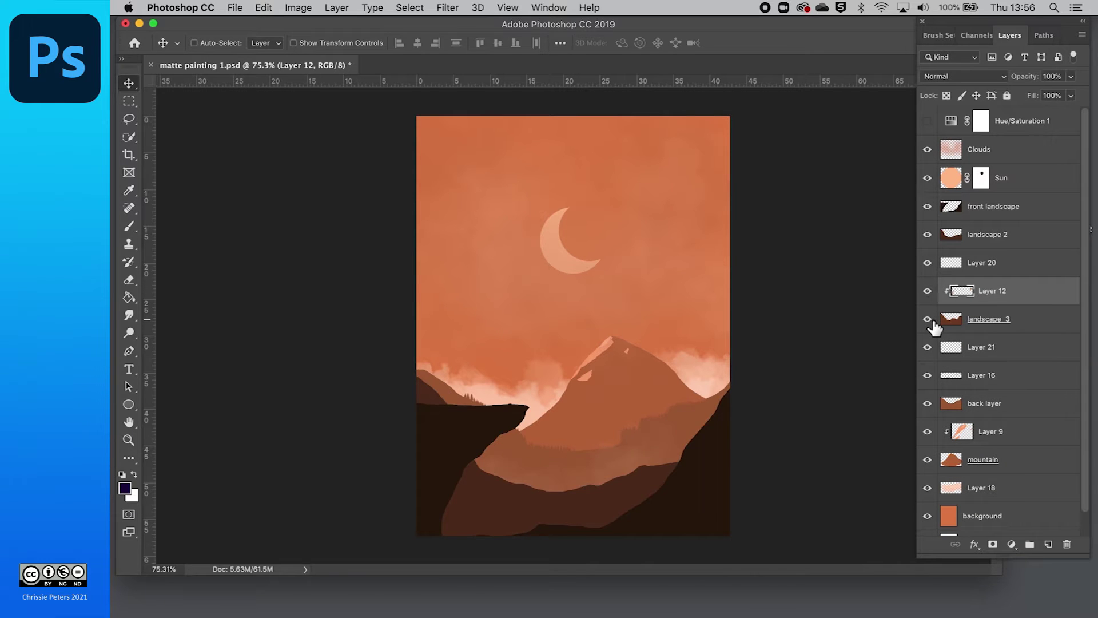
pyautogui.click(928, 320)
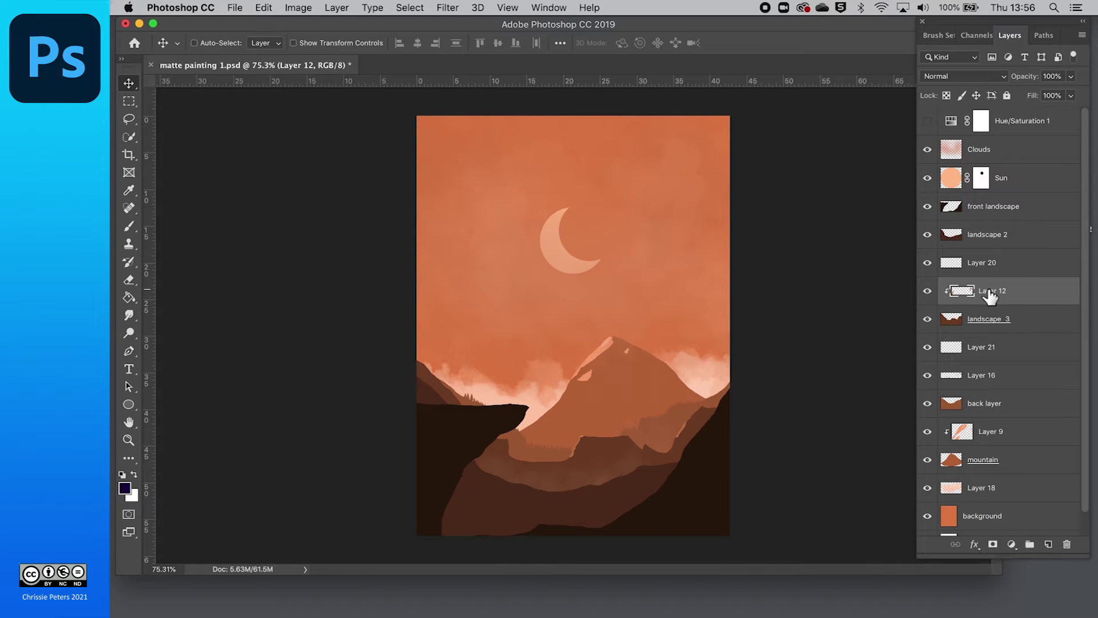
pyautogui.press('Delete')
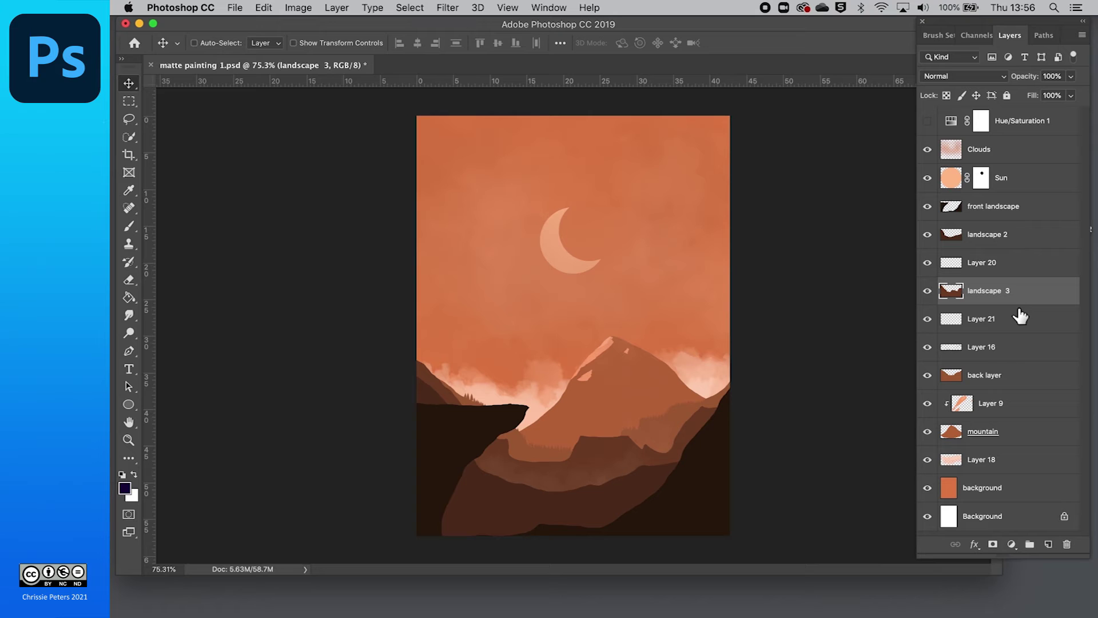
# - Delete Layer 16 above the back layer and Layer 9, the highlight layer clipped to the mountain
pyautogui.click(935, 323)
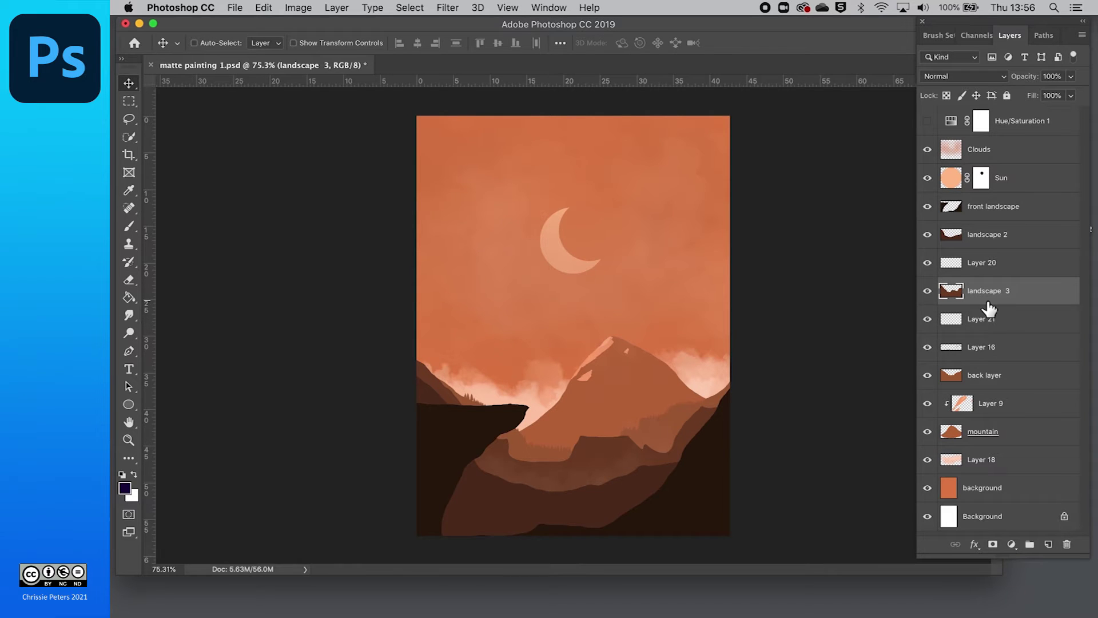
pyautogui.click(992, 351)
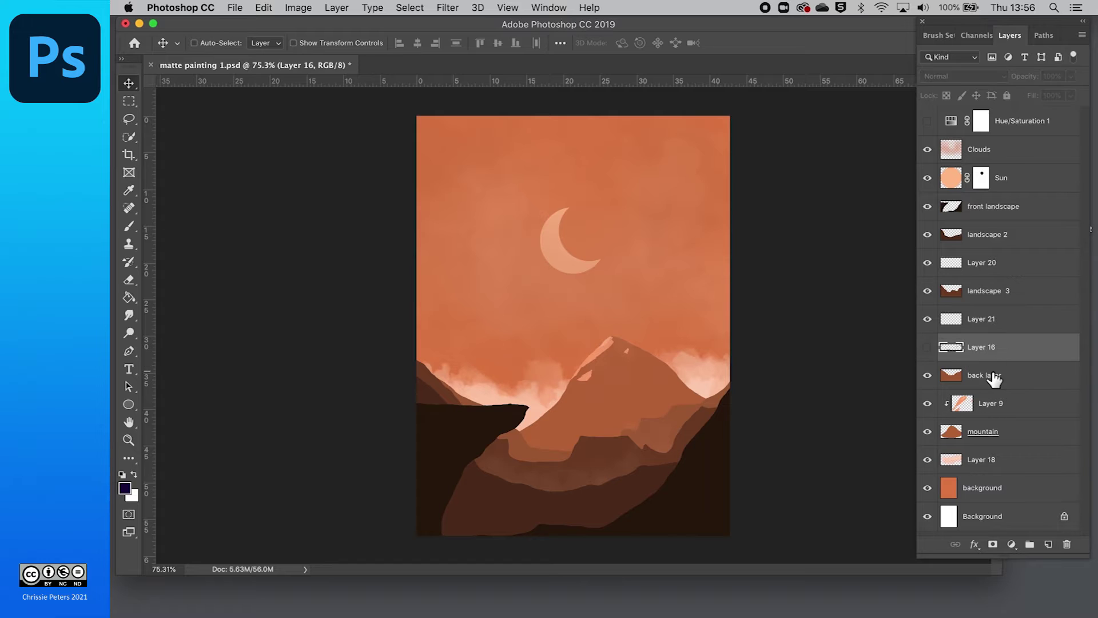
pyautogui.press('BackSpace')
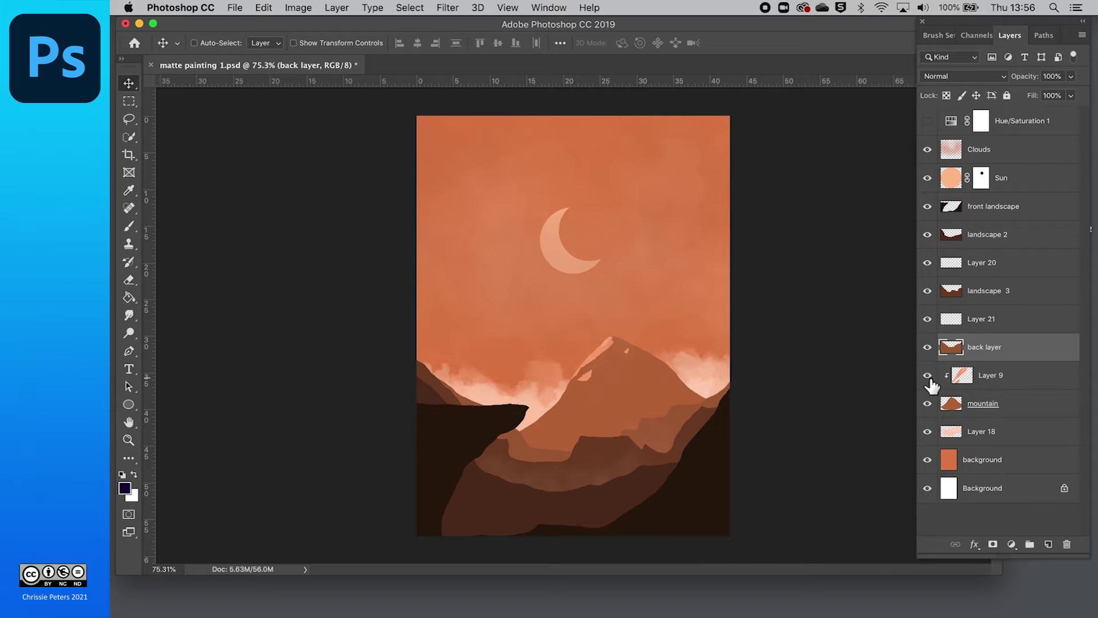
pyautogui.click(984, 382)
pyautogui.press('BackSpace')
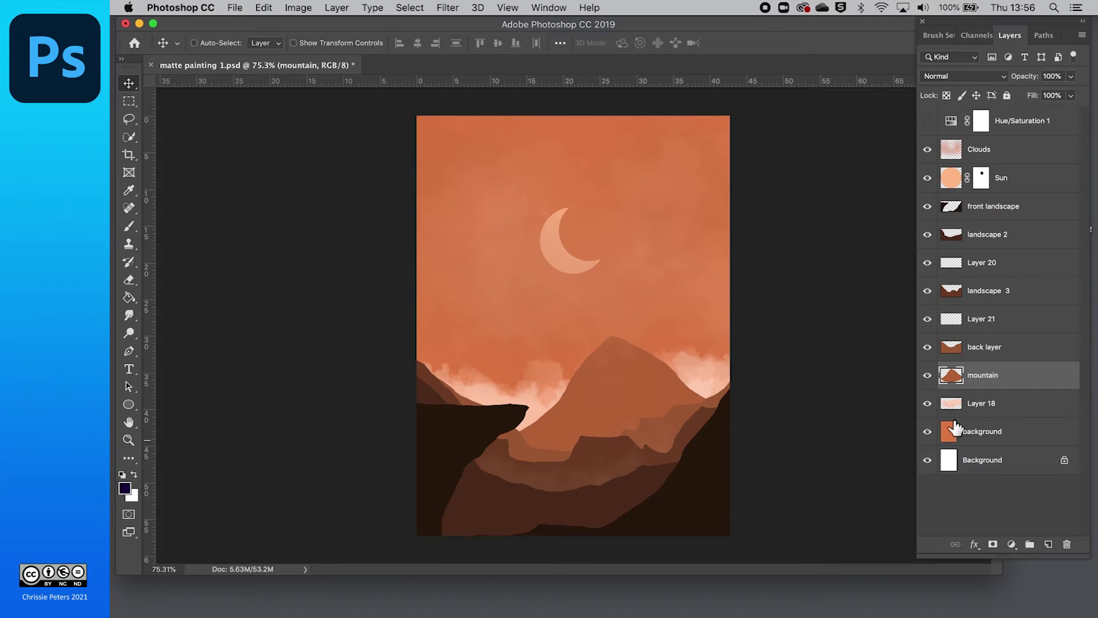
# - Rename Layer 18, the cloud layer behind the mountain, as "cloud"
pyautogui.click(928, 403)
pyautogui.click(928, 403)
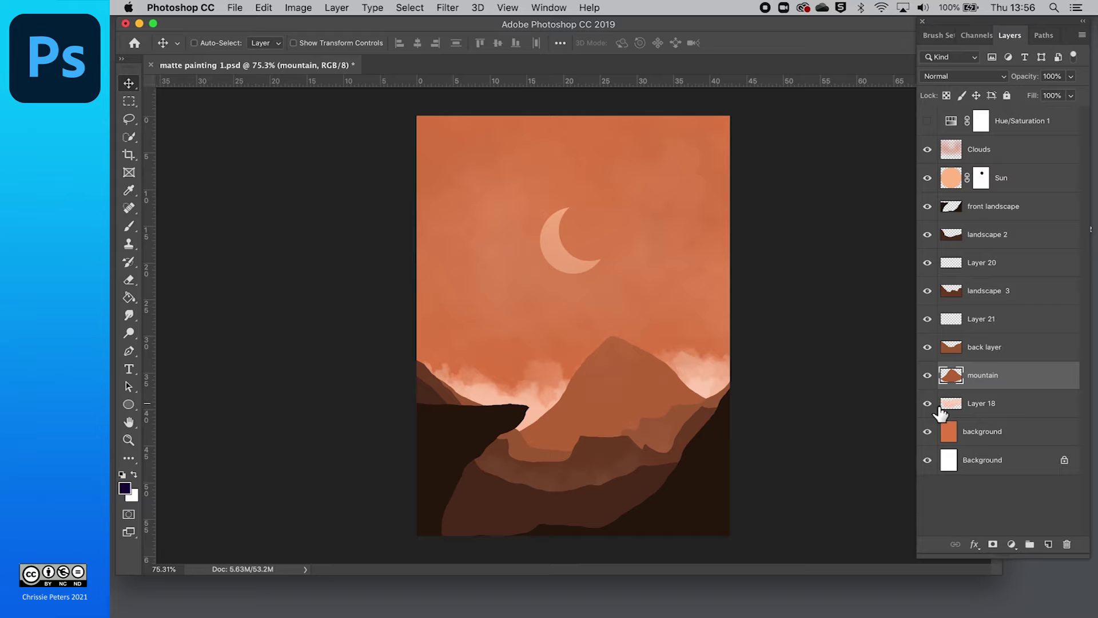
pyautogui.doubleClick(980, 405)
pyautogui.write('cloud')
pyautogui.click(1042, 319)
# - Rename Layer 21 above the back layer and Layer 20 above landscape 3 both as "mist"
pyautogui.click(990, 323)
pyautogui.doubleClick(989, 323)
pyautogui.write('m')
pyautogui.click(1024, 314)
pyautogui.click(1014, 277)
pyautogui.doubleClick(990, 264)
pyautogui.write('mis')
pyautogui.click(1013, 266)
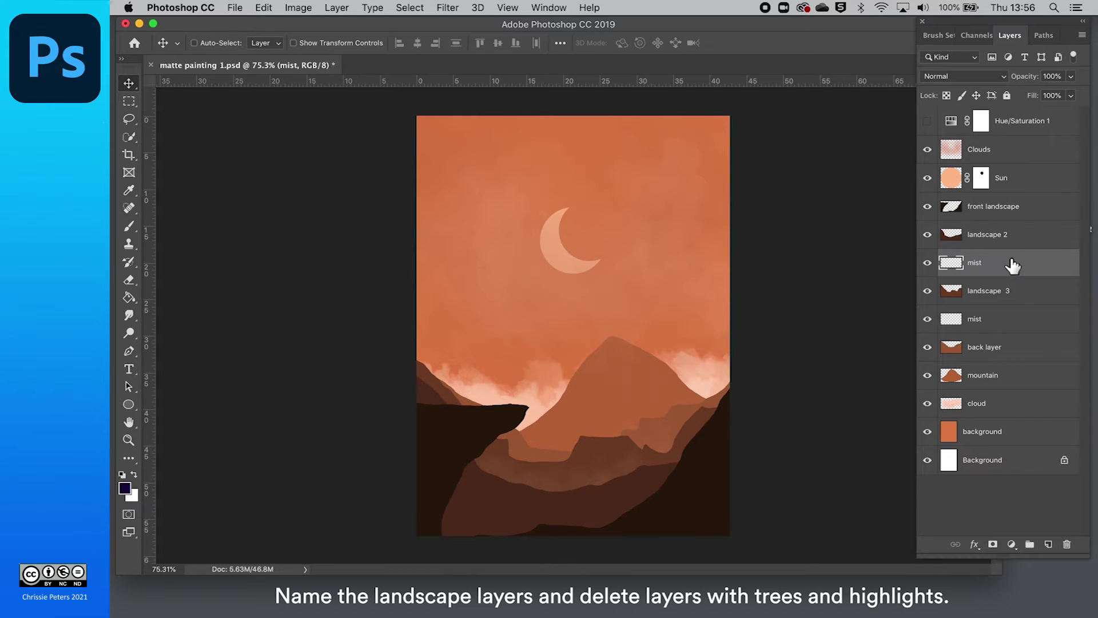
# - Rename the Clouds layer above the Sun as "top cloud", leaving the Hue/Saturation 1 adjustment hidden
pyautogui.doubleClick(979, 149)
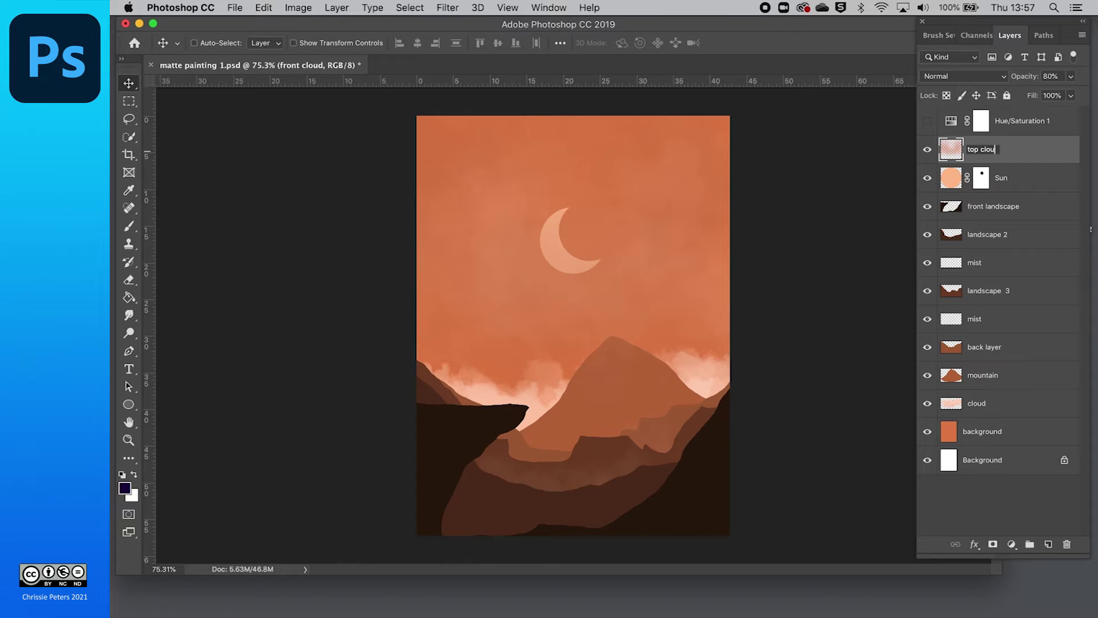
pyautogui.click(1026, 216)
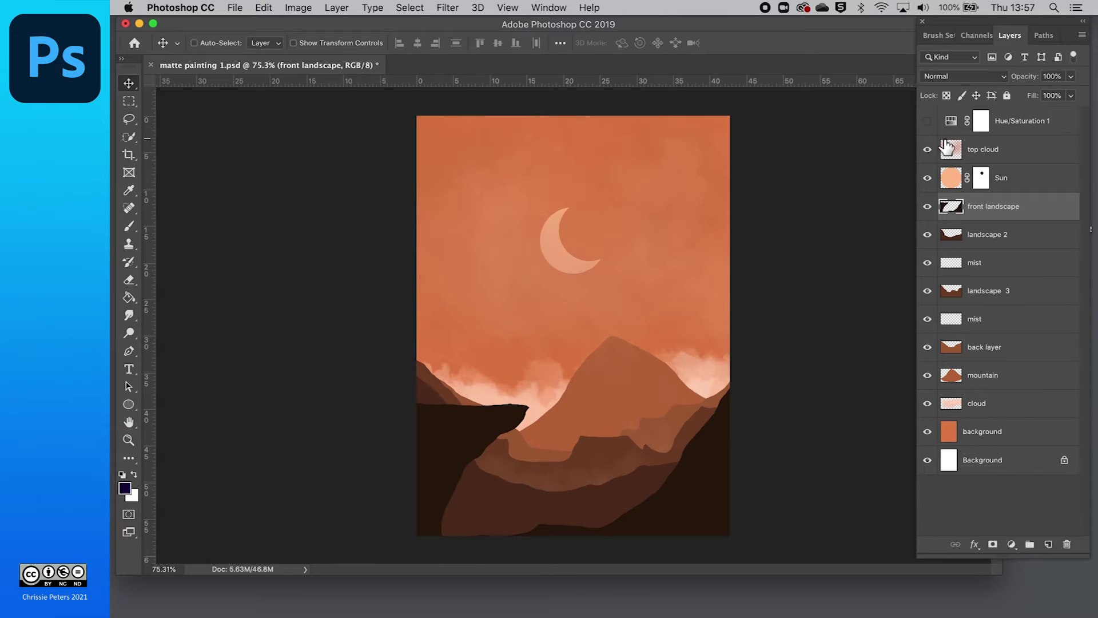
pyautogui.click(927, 122)
pyautogui.click(928, 121)
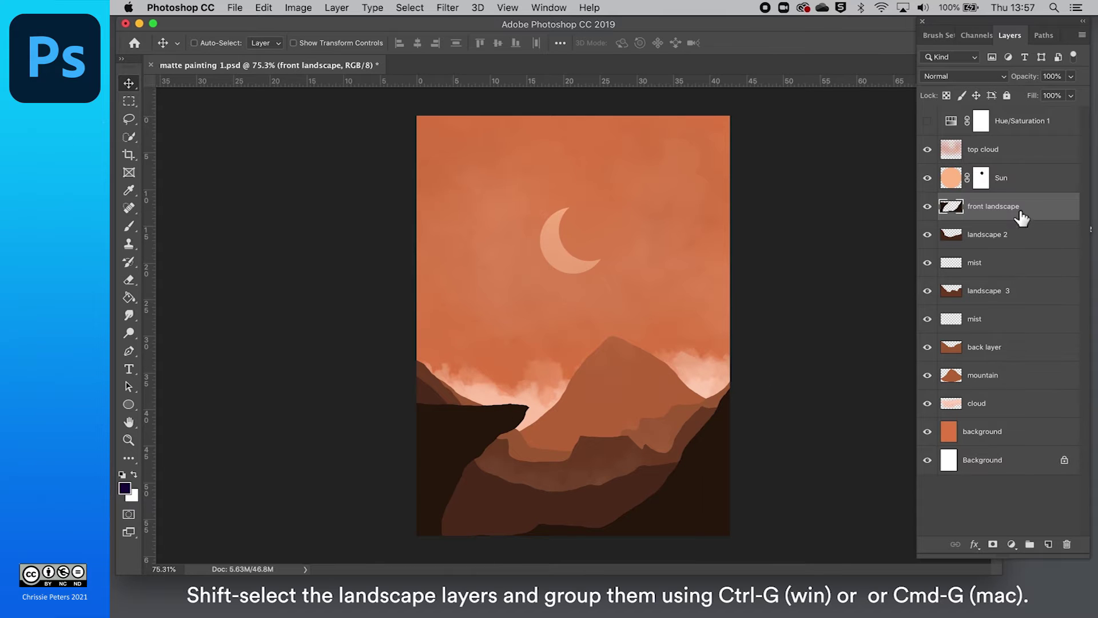
# - Group the layers from front landscape down to cloud, leaving out both background layers
pyautogui.keyDown('shift'); pyautogui.click(1009, 437); pyautogui.keyUp('shift')
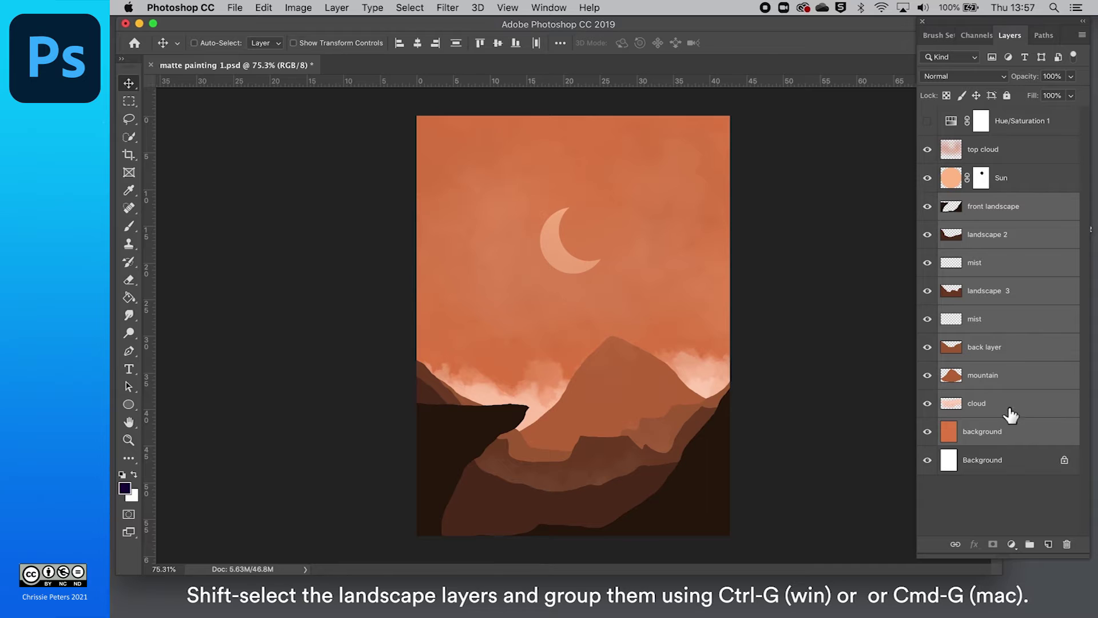
pyautogui.click(983, 436)
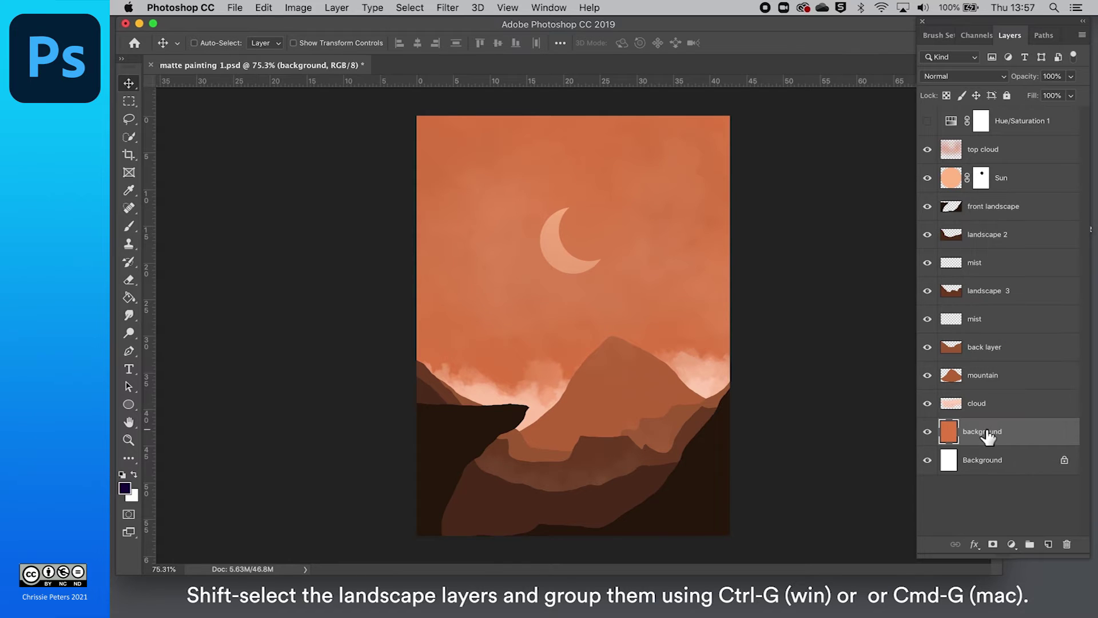
pyautogui.click(1003, 403)
pyautogui.keyDown('shift'); pyautogui.click(1013, 212); pyautogui.keyUp('shift')
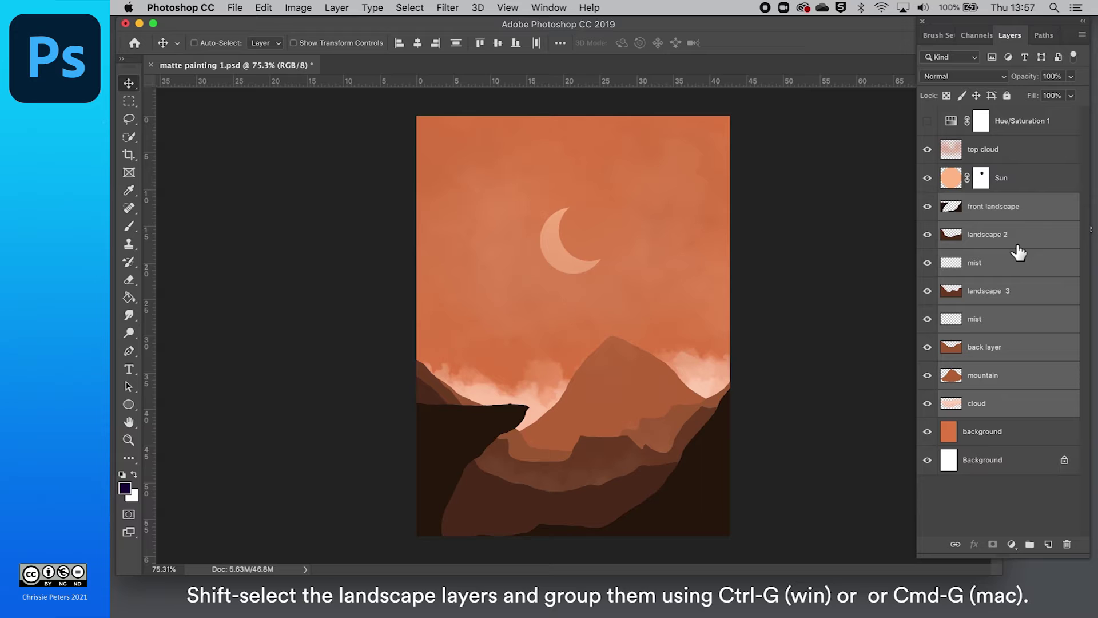
pyautogui.press('super+g')
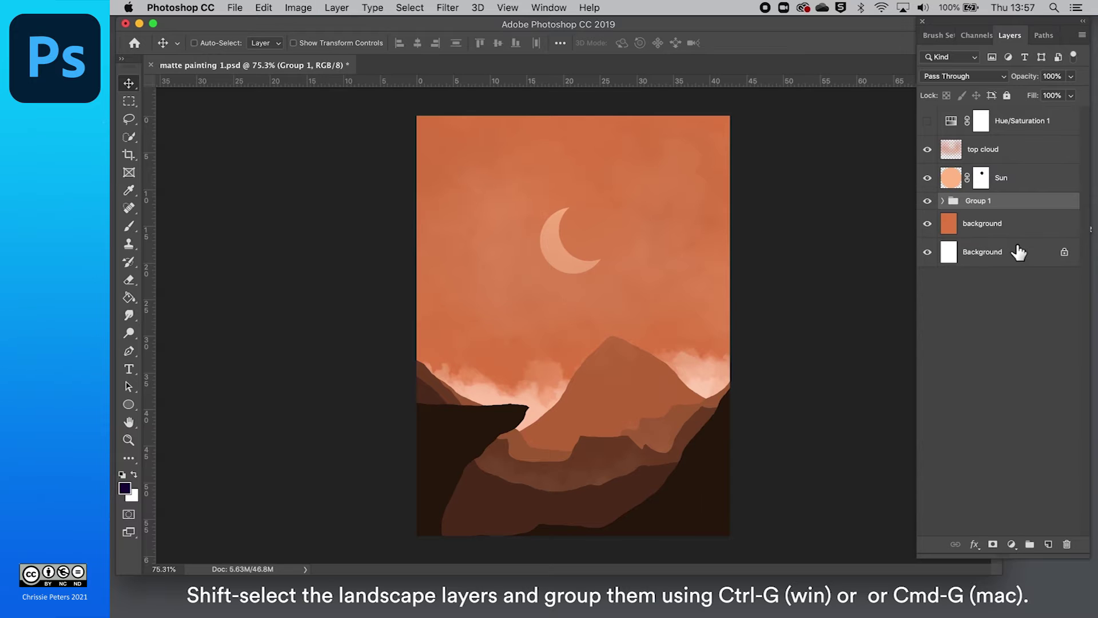
# - Rename the new layer group as "landscape group"
pyautogui.click(982, 203)
pyautogui.doubleClick(981, 203)
pyautogui.write('landscape g')
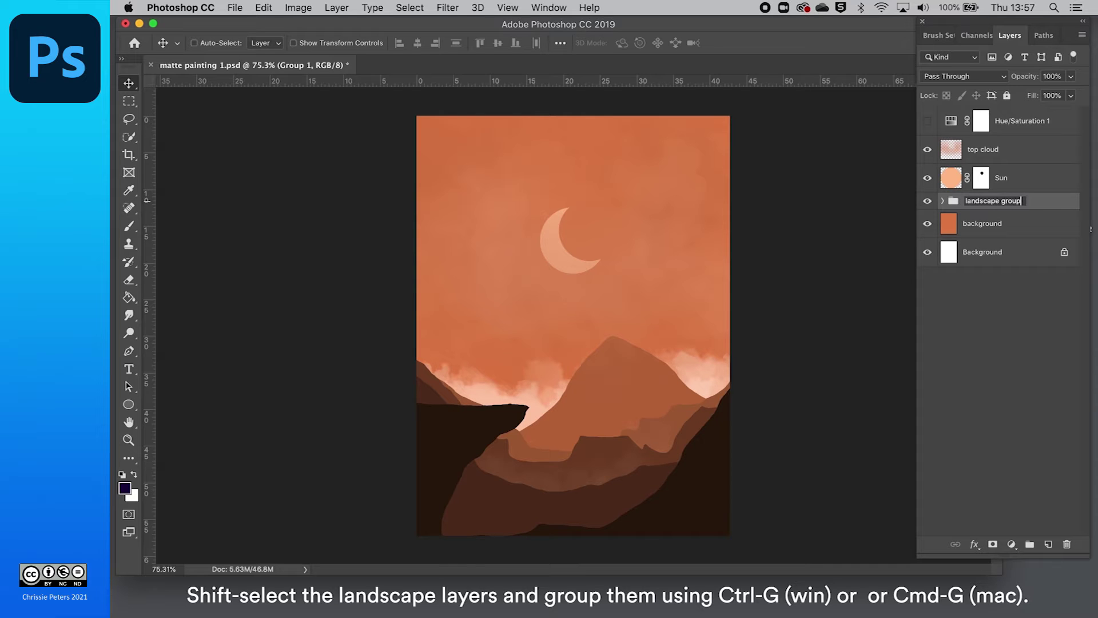
pyautogui.click(996, 302)
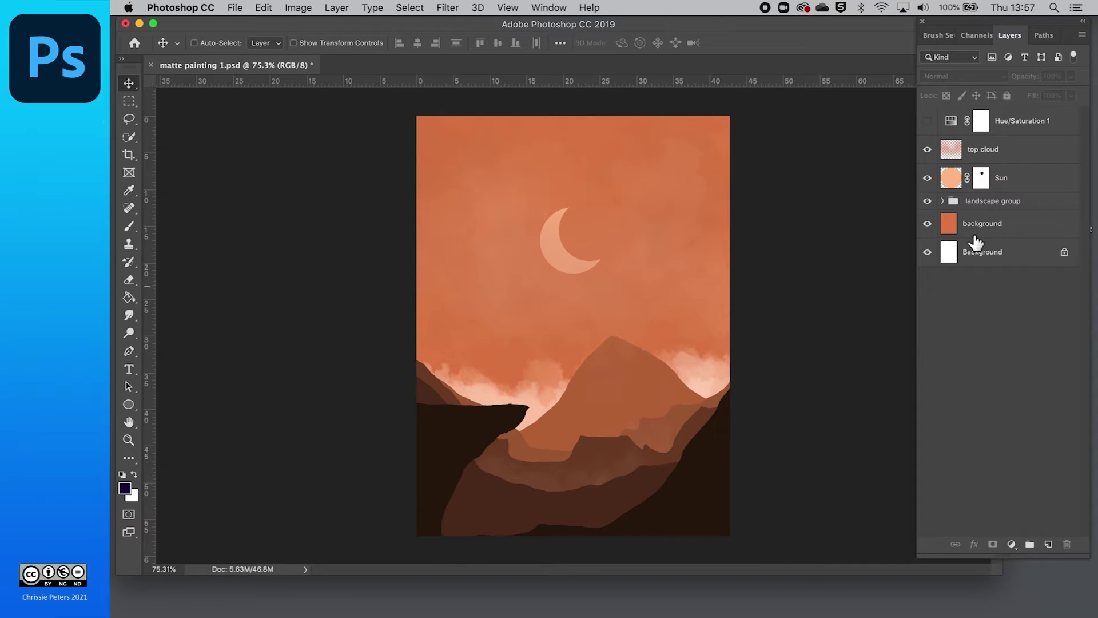
# - Hide the top cloud and Sun layers while keeping the landscape group visible
pyautogui.click(928, 201)
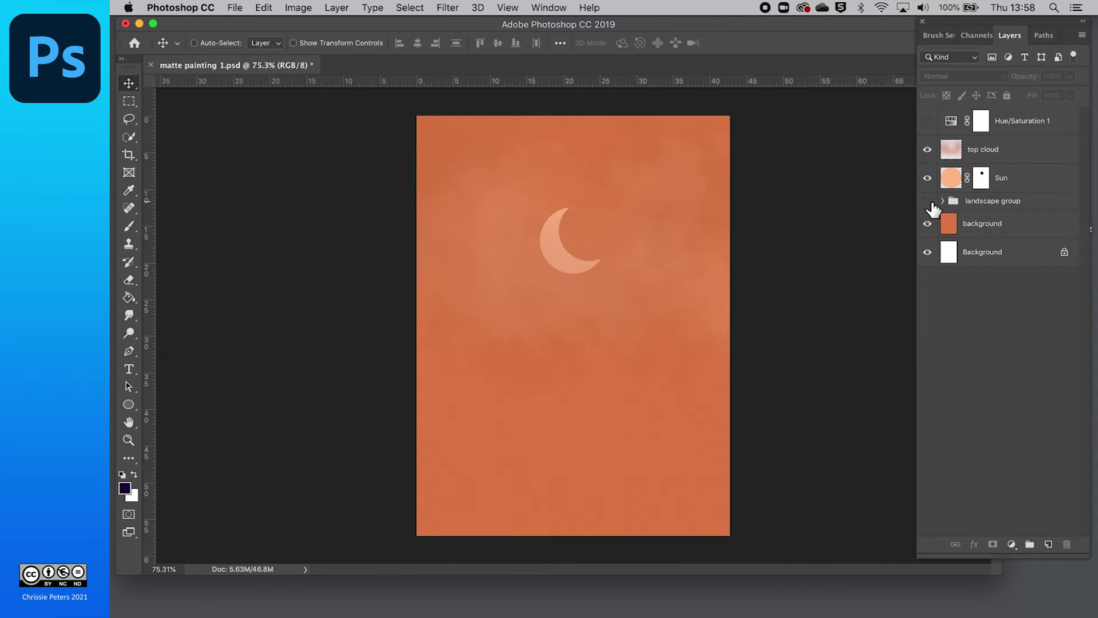
pyautogui.click(927, 150)
pyautogui.click(927, 177)
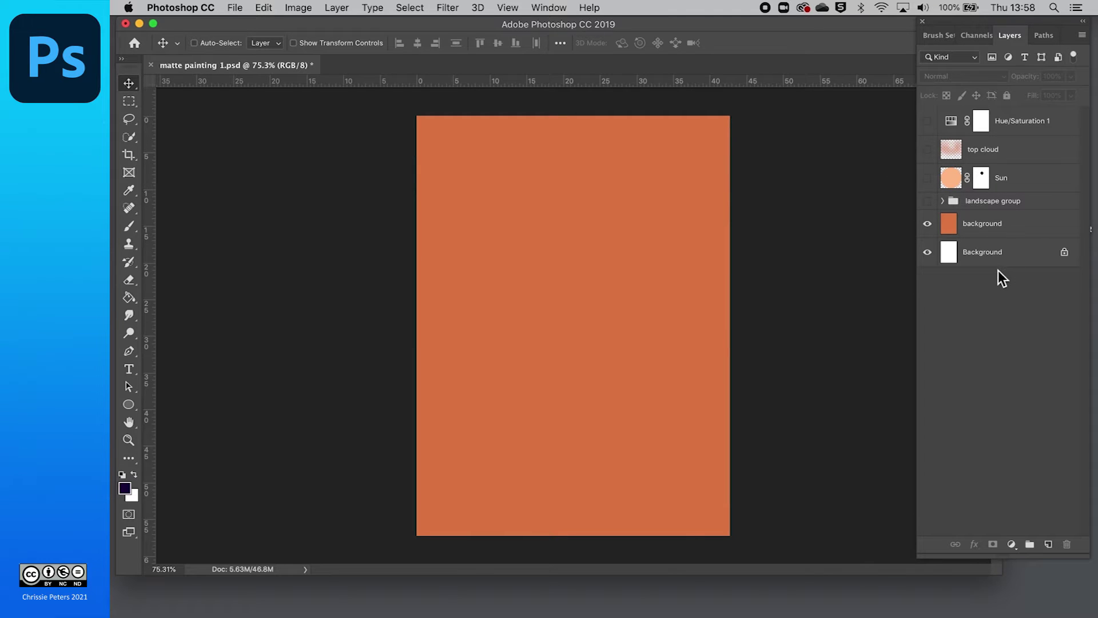
pyautogui.click(928, 201)
# - Arrange the painting's window beside the Matte-Painting-files folder window in Finder so both can be reached
pyautogui.moveTo(209, 22); pyautogui.dragTo(297, 19)
pyautogui.click(165, 180)
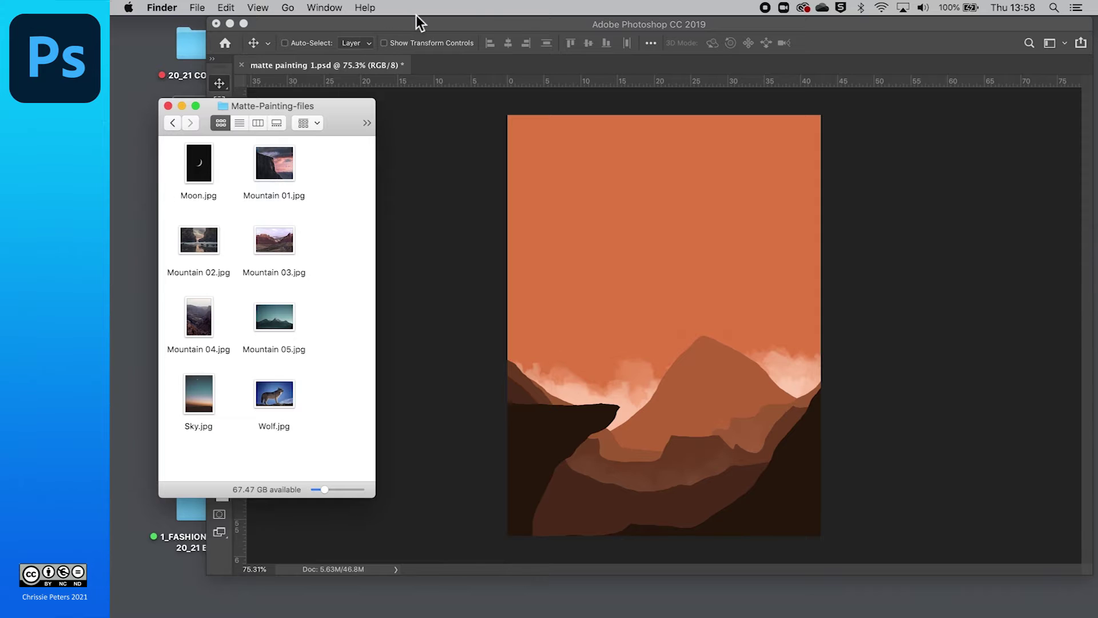
pyautogui.click(417, 24)
pyautogui.moveTo(450, 27); pyautogui.dragTo(437, 30)
pyautogui.click(160, 211)
pyautogui.moveTo(329, 103)
pyautogui.mouseDown()
pyautogui.moveTo(267, 106)
pyautogui.moveTo(283, 67)
pyautogui.moveTo(295, 87)
pyautogui.mouseUp()
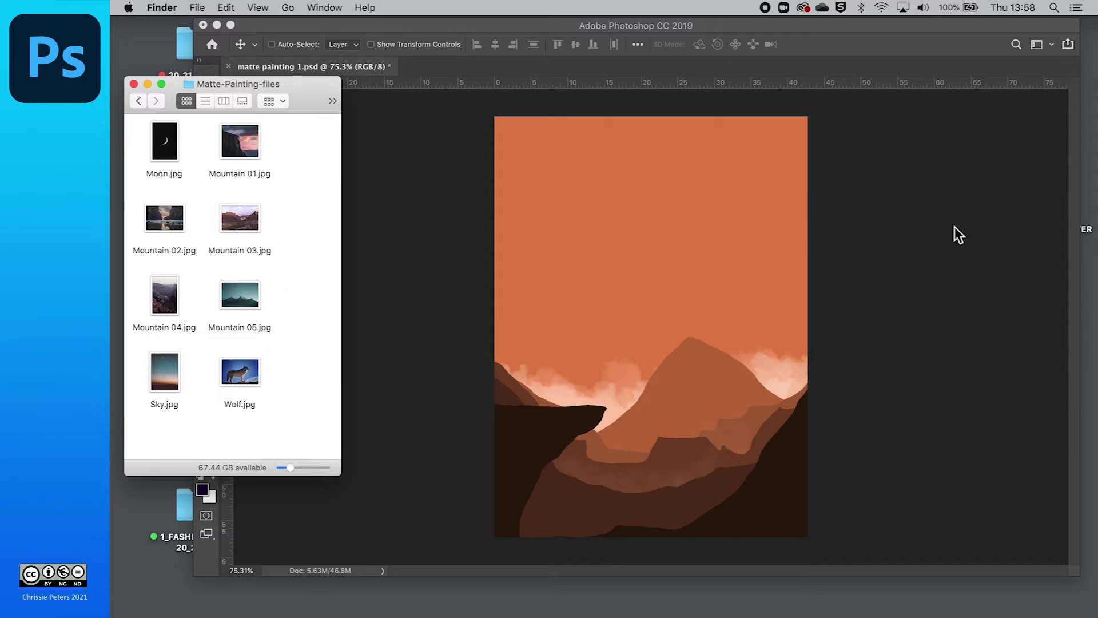
pyautogui.moveTo(339, 478); pyautogui.dragTo(286, 445)
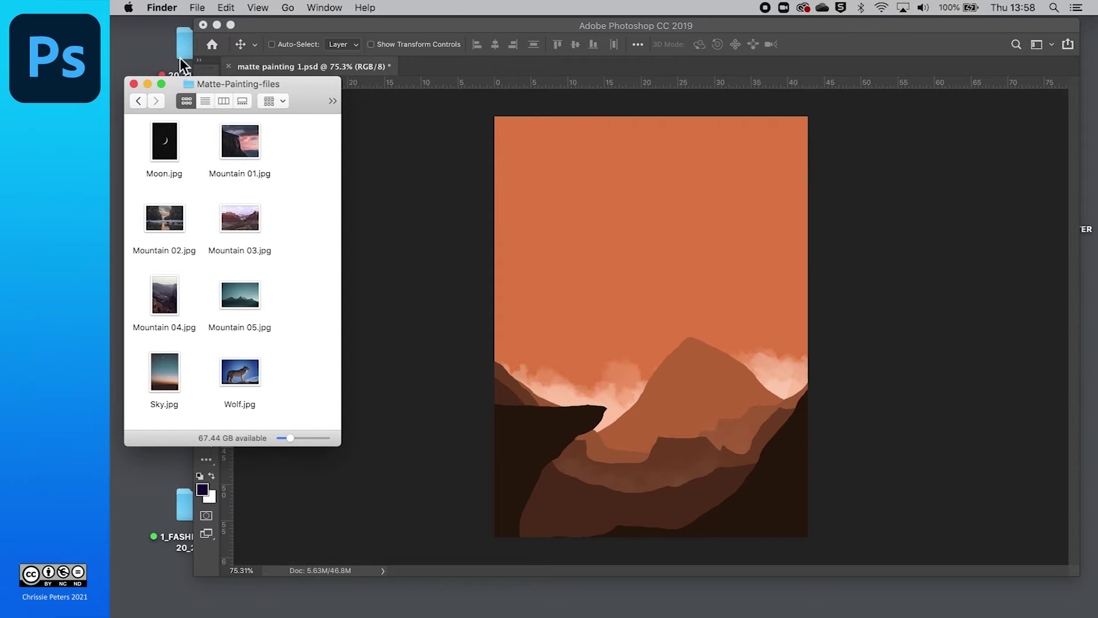
# - Switch back to Photoshop, expand the landscape group and hide every layer except front landscape, including both background layers
pyautogui.click(806, 461)
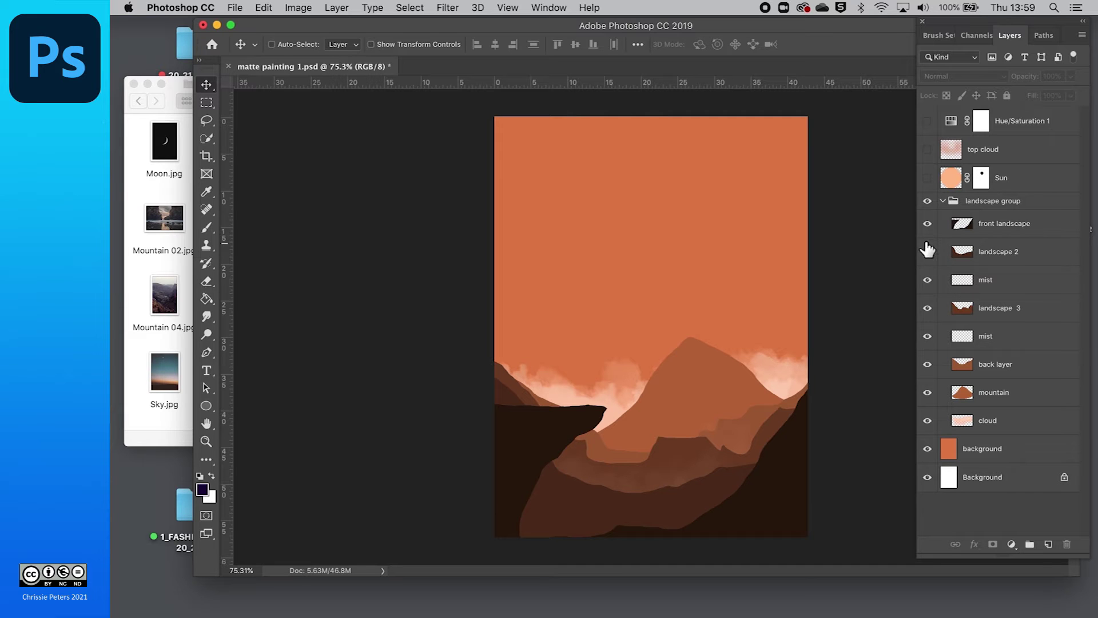
pyautogui.moveTo(928, 252); pyautogui.dragTo(933, 466)
pyautogui.click(931, 452)
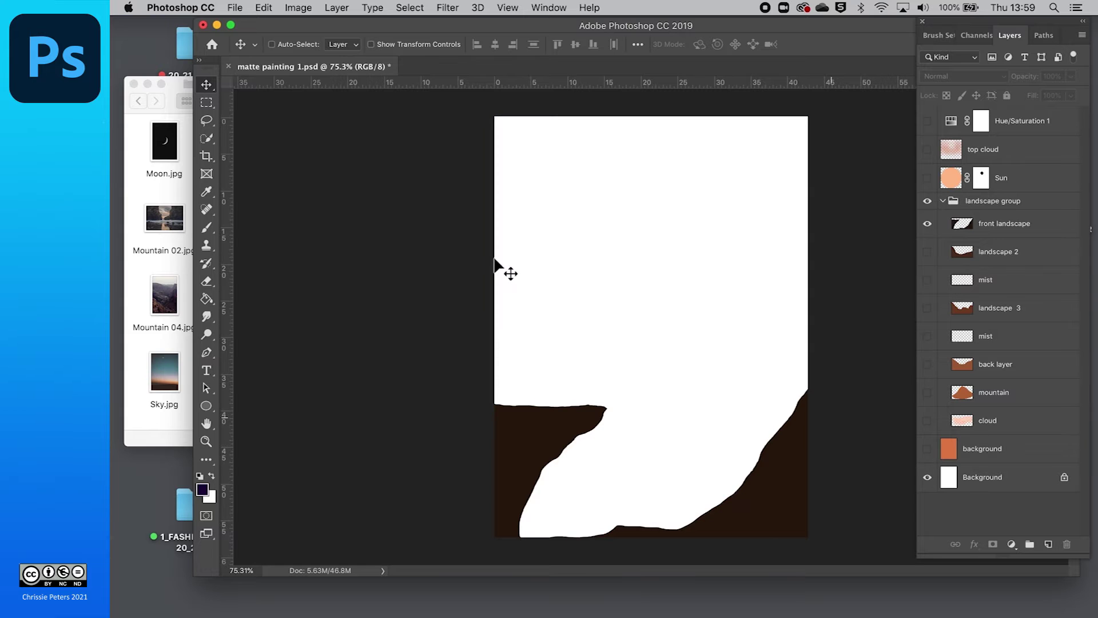
pyautogui.click(927, 477)
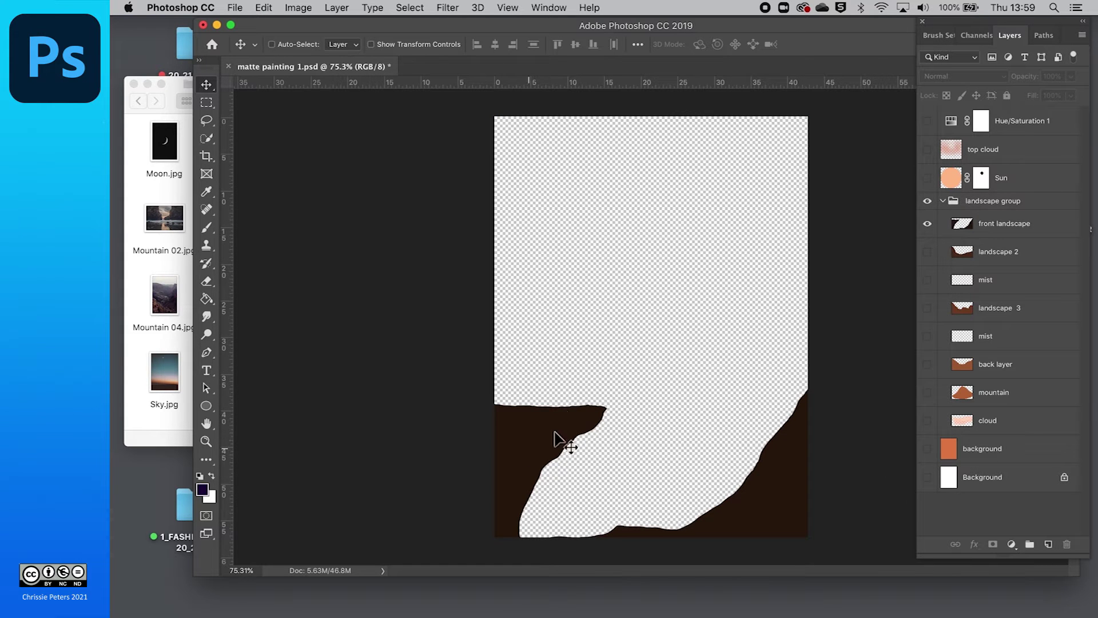
# - Enlarge the Matte-Painting-files window and its thumbnails in Finder, and open Mountain 01.jpg with Adobe Photoshop CC 2019
pyautogui.click(141, 179)
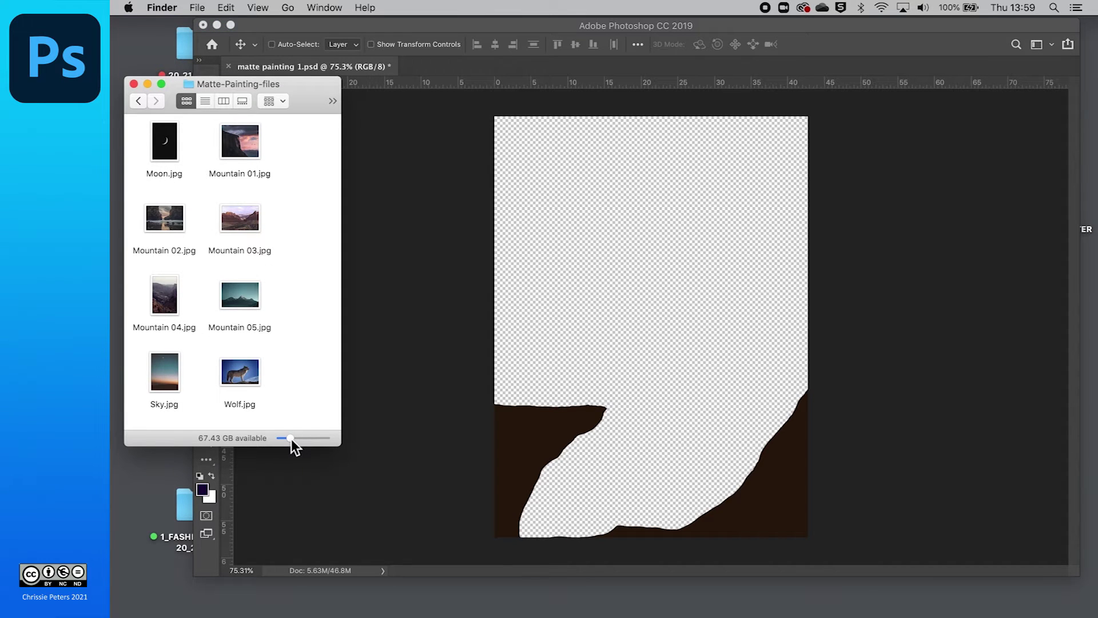
pyautogui.moveTo(291, 438); pyautogui.dragTo(392, 607)
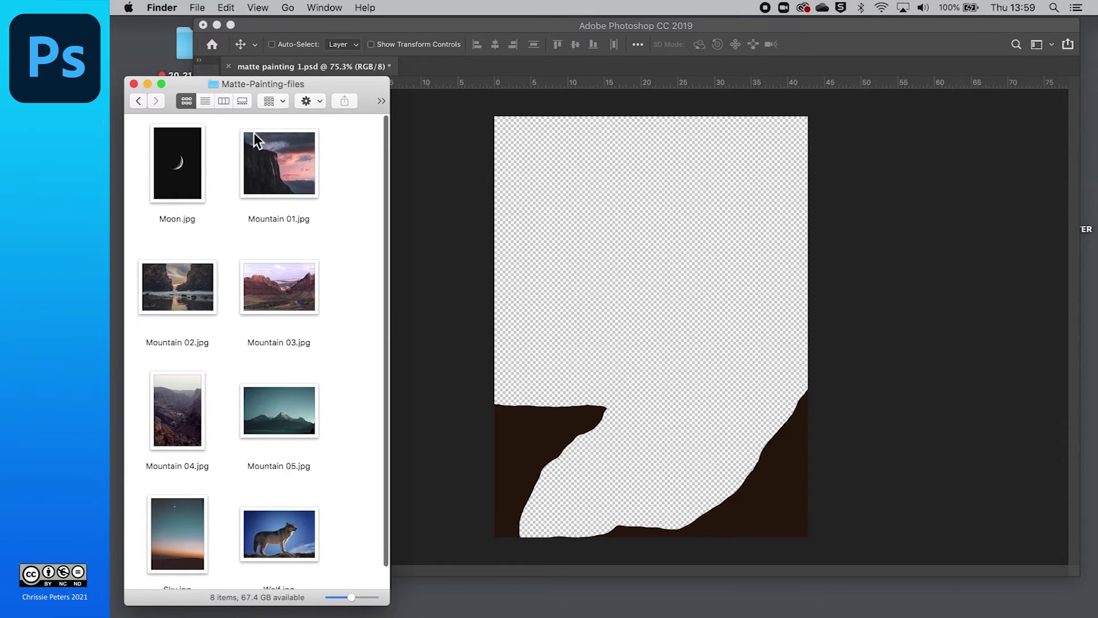
pyautogui.click(280, 159)
pyautogui.rightClick(273, 157)
pyautogui.moveTo(321, 180)
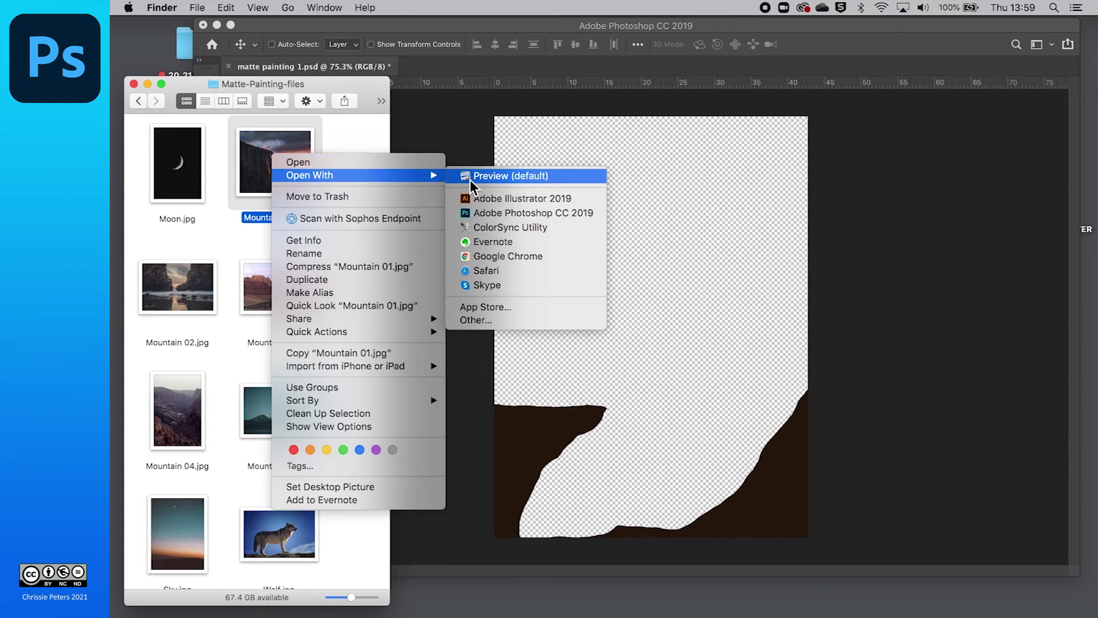
pyautogui.click(497, 211)
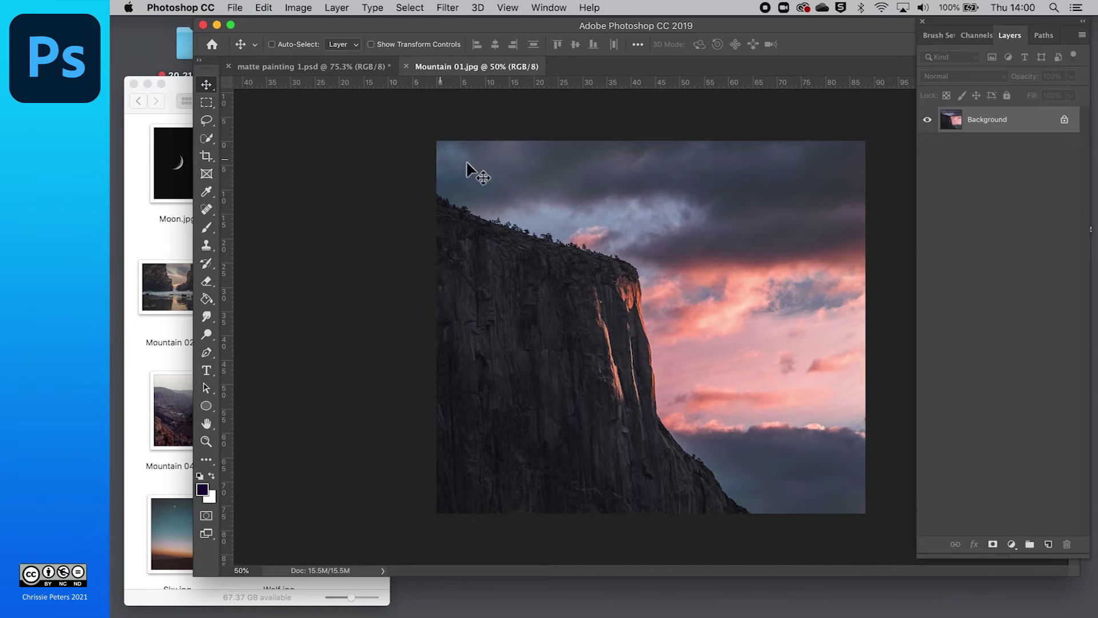
# - Unlock the Background layer of Mountain 01.jpg and select the whole dark cliff with the Quick Selection tool
pyautogui.click(1064, 120)
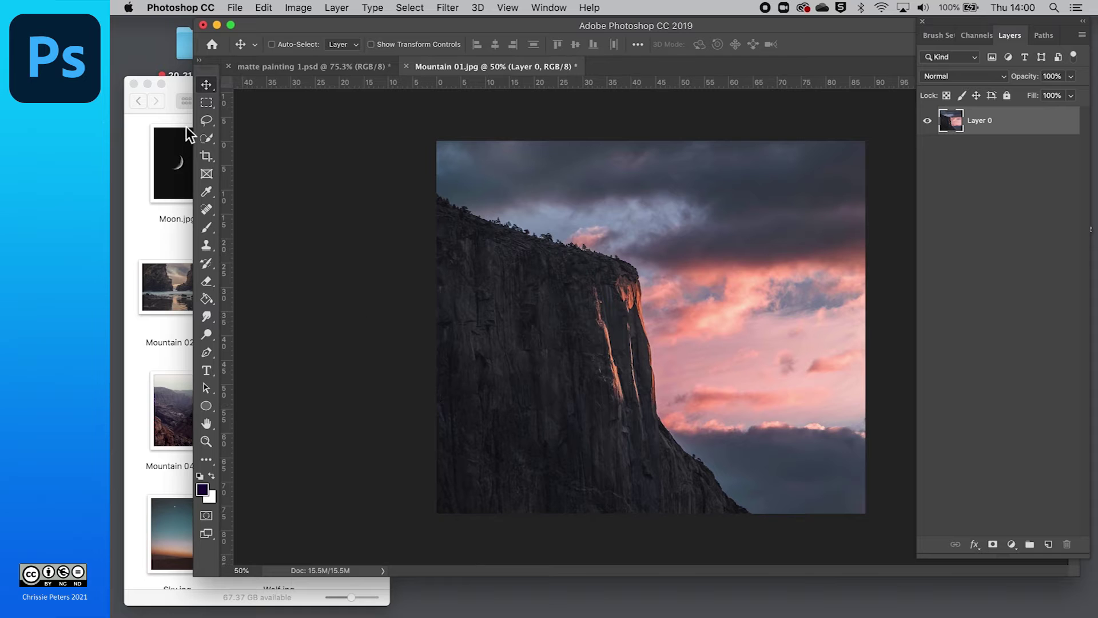
pyautogui.click(207, 139)
pyautogui.moveTo(448, 204)
pyautogui.mouseDown()
pyautogui.moveTo(600, 289)
pyautogui.moveTo(623, 319)
pyautogui.mouseUp()
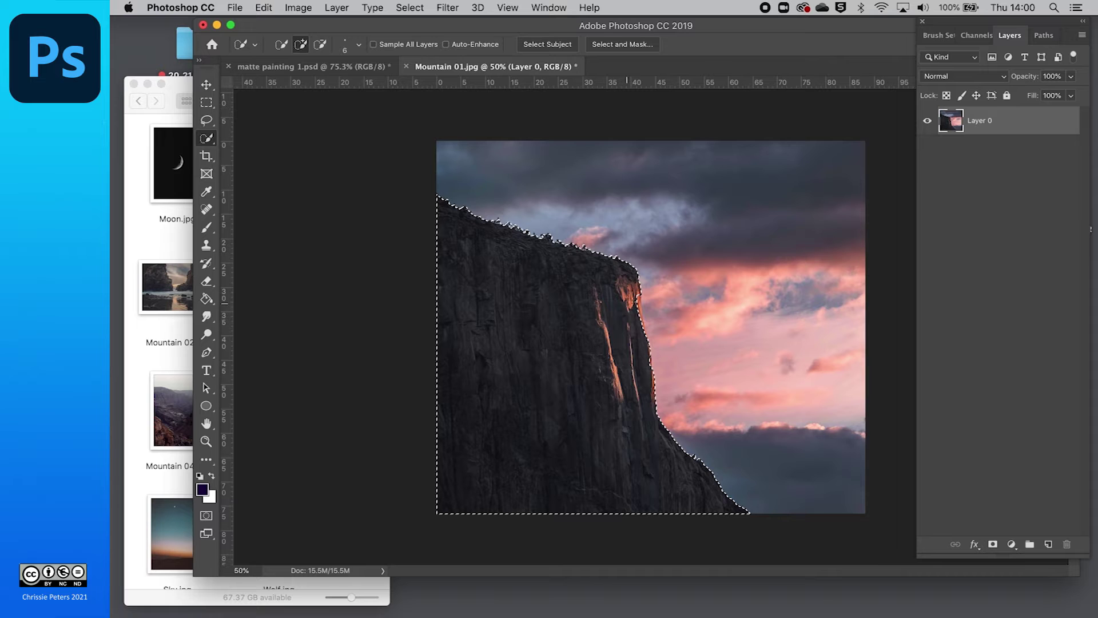
# - Enlarge the Quick Selection brush to size 25
pyautogui.press(']')
pyautogui.press(']')
pyautogui.press(']')
pyautogui.press(']')
pyautogui.press(']')
pyautogui.press(']')
pyautogui.press(']')
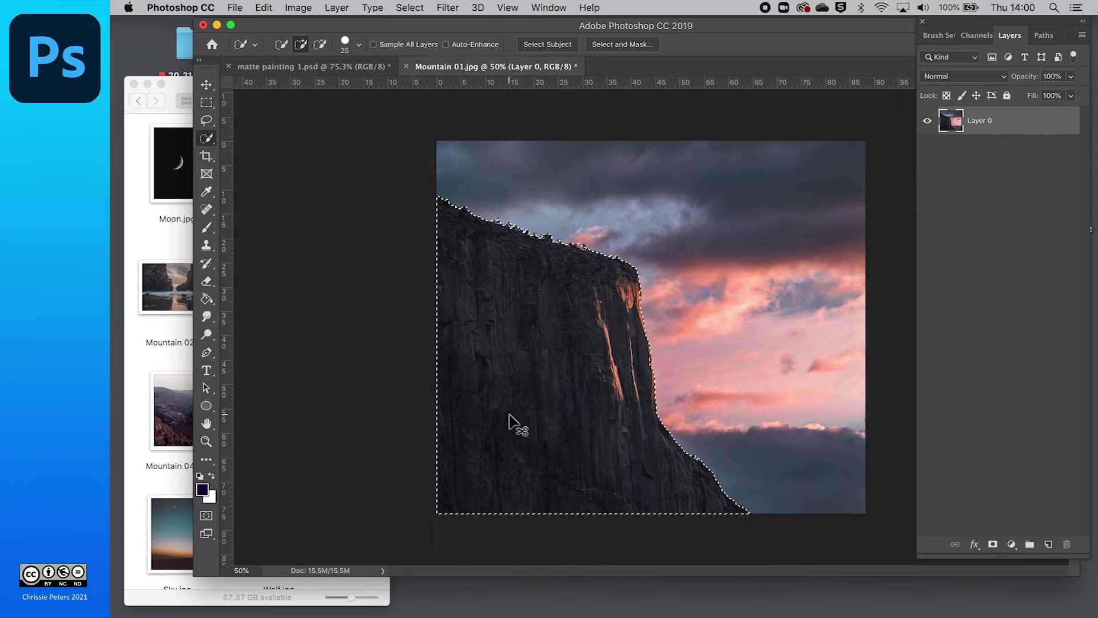
# - Copy the selected cliff into matte painting 1.psd and place its layer above front landscape in the landscape group
pyautogui.press('super+c')
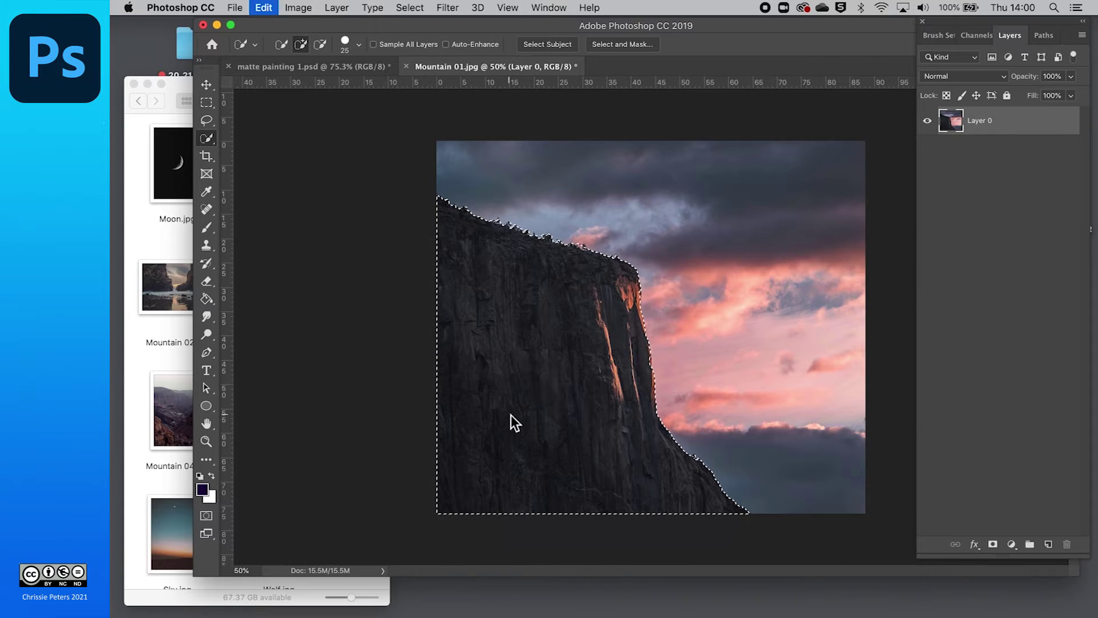
pyautogui.click(301, 68)
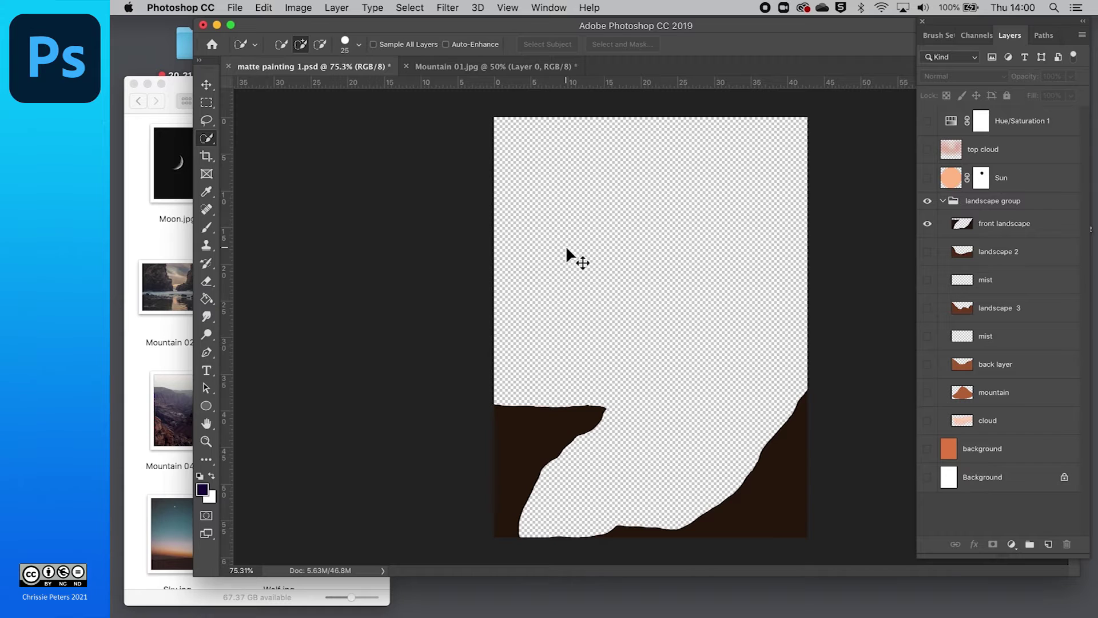
pyautogui.press('super+v')
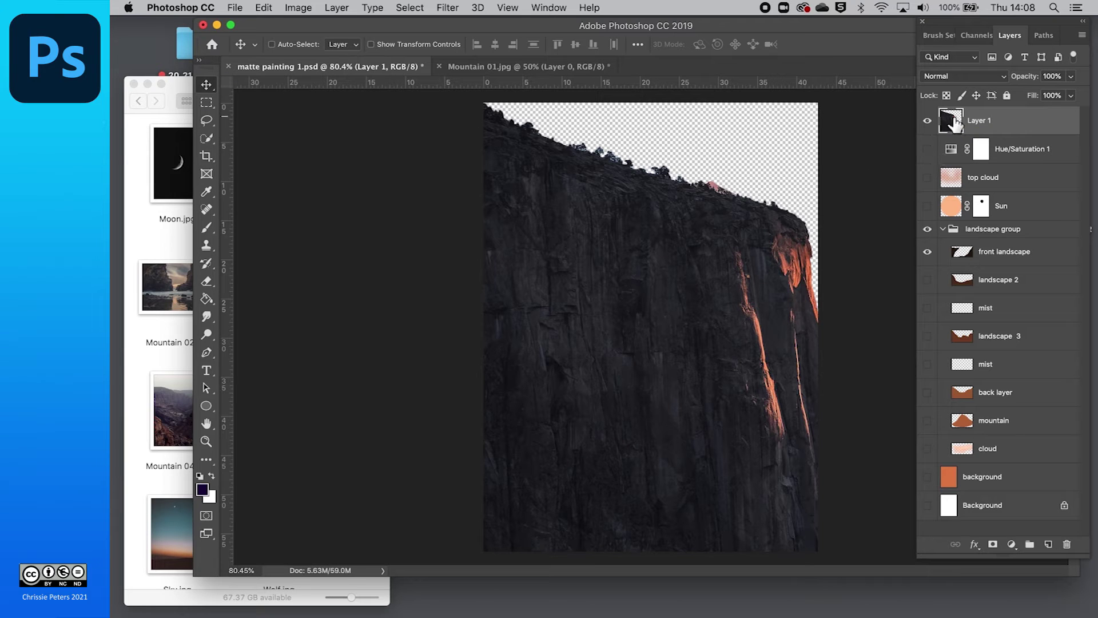
pyautogui.moveTo(954, 123); pyautogui.dragTo(947, 244)
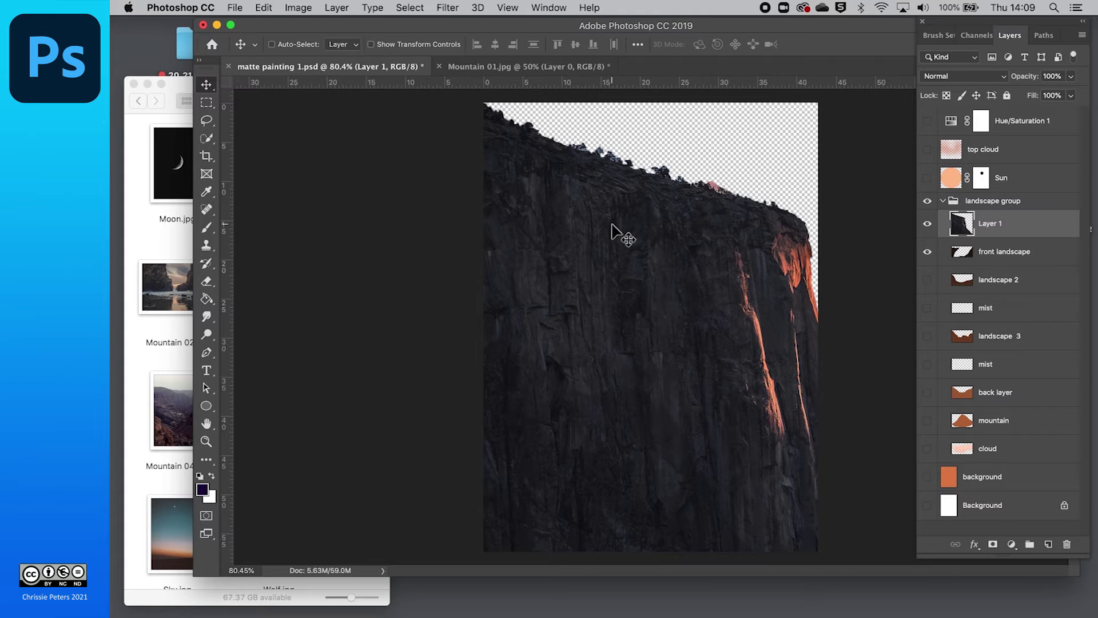
# - Scale the pasted cliff to 50% with Free Transform and move it down to the painting's lower-left corner
pyautogui.press('super+t')
pyautogui.scroll(-3, 619, 238)
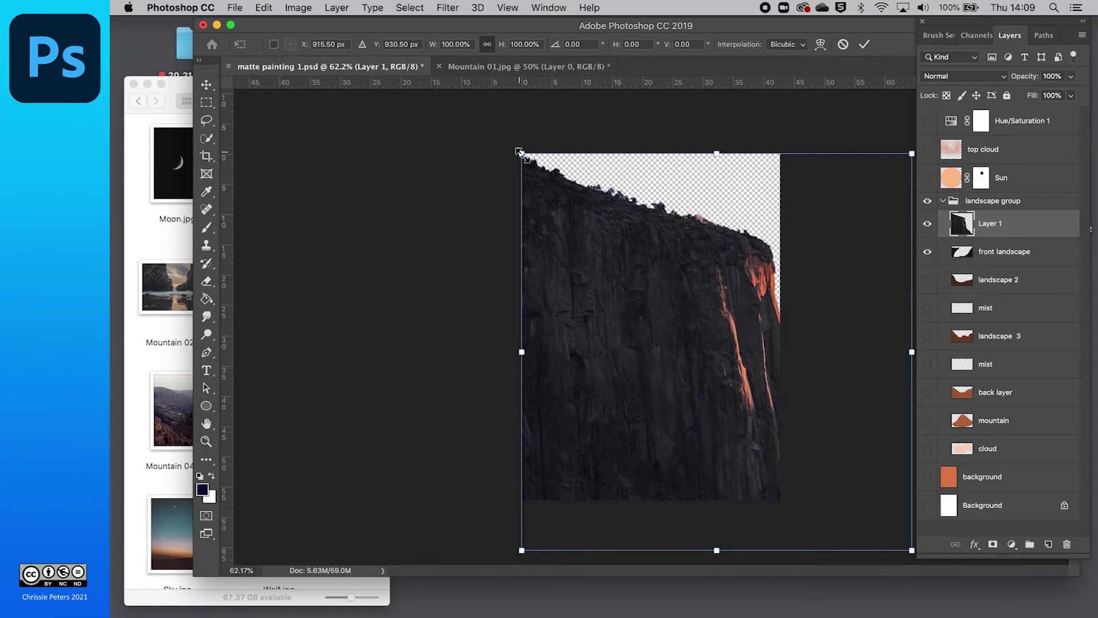
pyautogui.moveTo(909, 551); pyautogui.dragTo(717, 351)
pyautogui.moveTo(609, 290); pyautogui.dragTo(605, 453)
pyautogui.scroll(5, 606, 455)
pyautogui.scroll(-4, 607, 455)
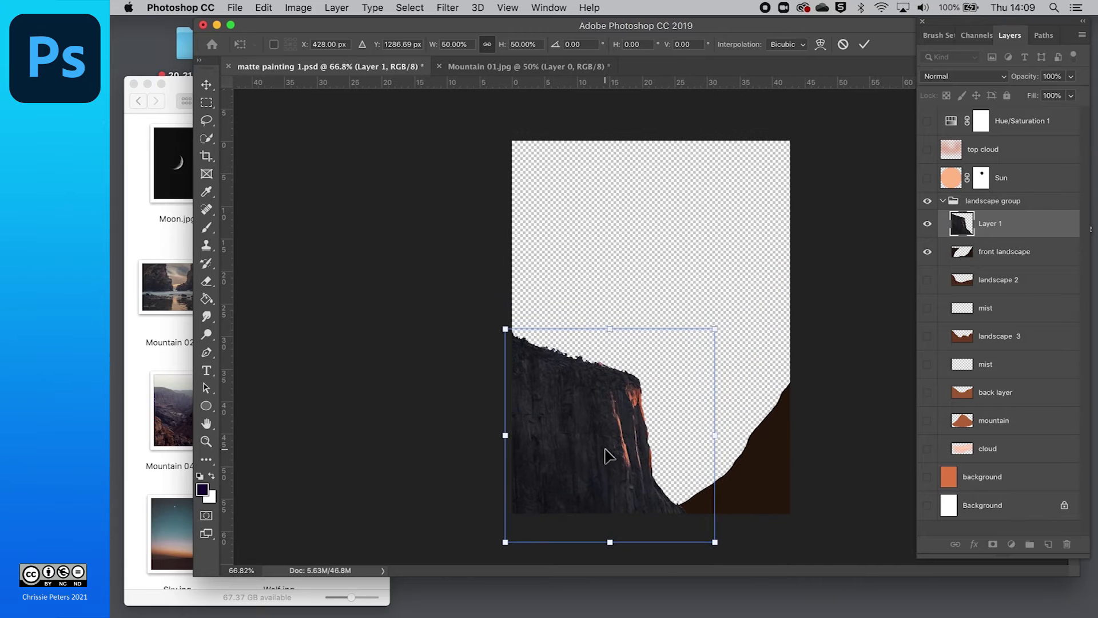
# - Reduce the cliff layer's opacity to 52%, rotate it about -2.7° and lower it towards the left shape of front landscape
pyautogui.click(1070, 77)
pyautogui.moveTo(1046, 93); pyautogui.dragTo(1041, 94)
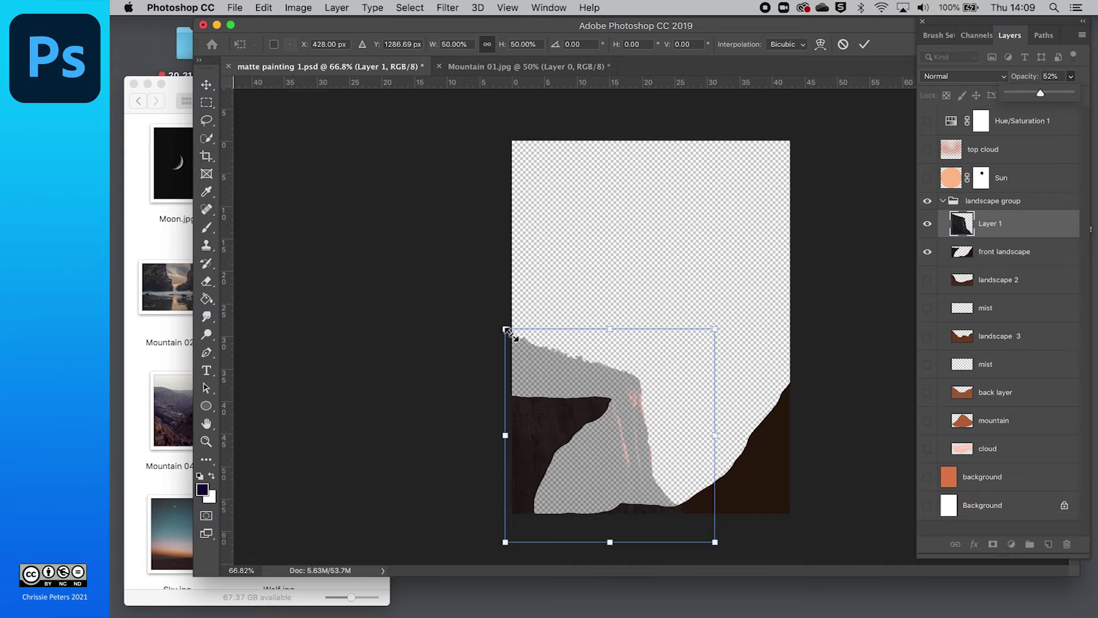
pyautogui.moveTo(499, 320); pyautogui.dragTo(495, 327)
pyautogui.moveTo(557, 363)
pyautogui.mouseDown()
pyautogui.moveTo(564, 387)
pyautogui.moveTo(556, 365)
pyautogui.moveTo(547, 379)
pyautogui.mouseUp()
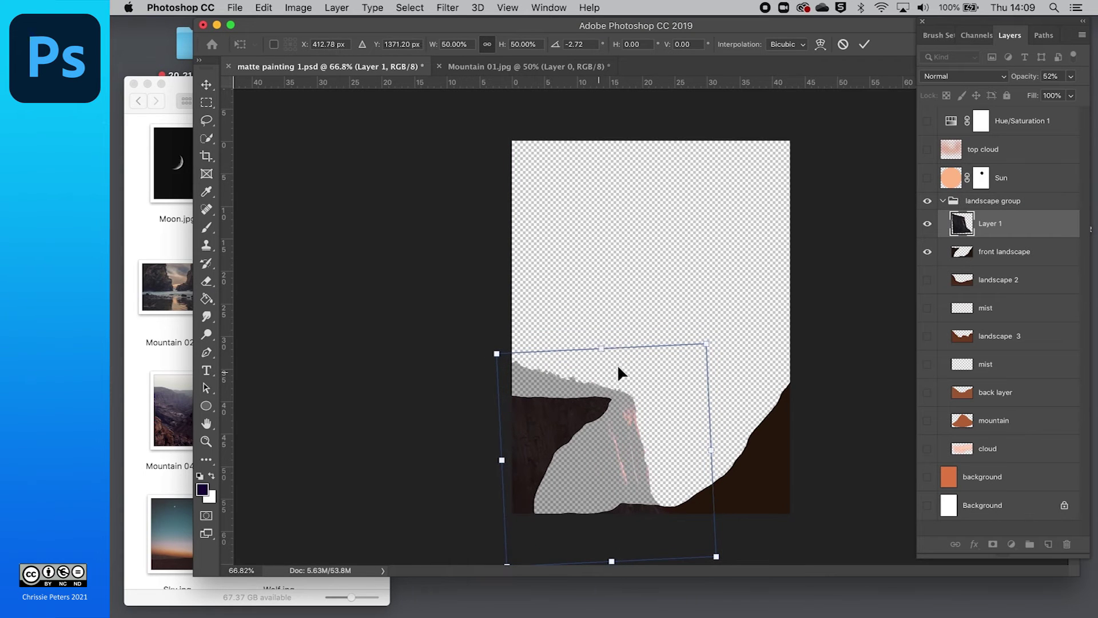
# - Distort the cliff by its upper-right corner until its top edge is level, then shrink and align it with the left front landscape block
pyautogui.keyDown('super'); pyautogui.click(704, 346); pyautogui.keyUp('super')
pyautogui.moveTo(706, 345); pyautogui.dragTo(762, 238)
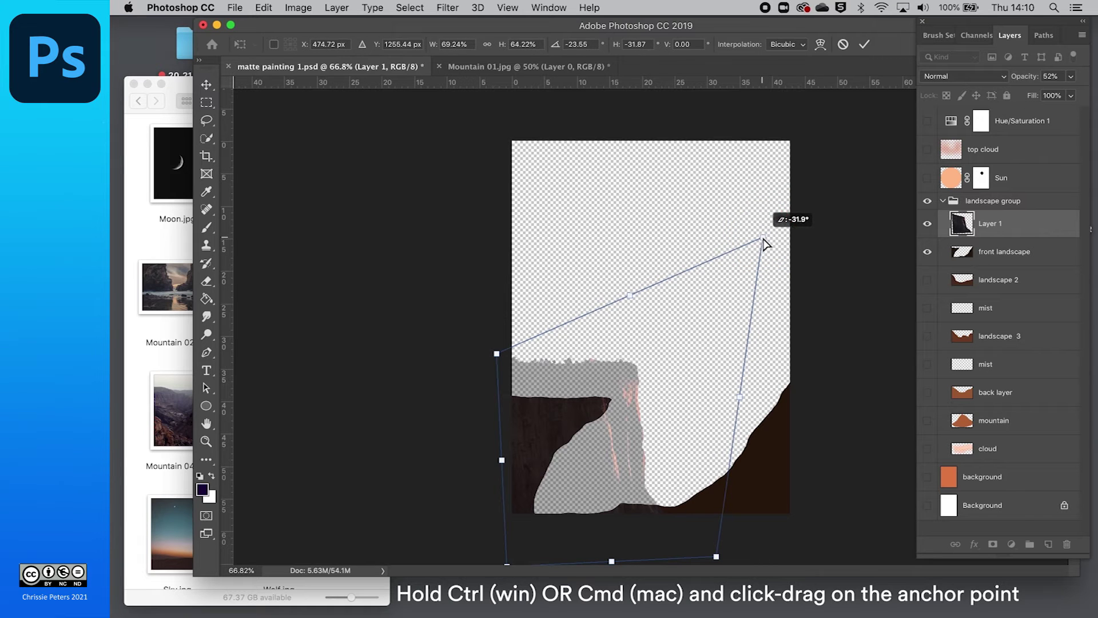
pyautogui.moveTo(565, 374); pyautogui.dragTo(544, 405)
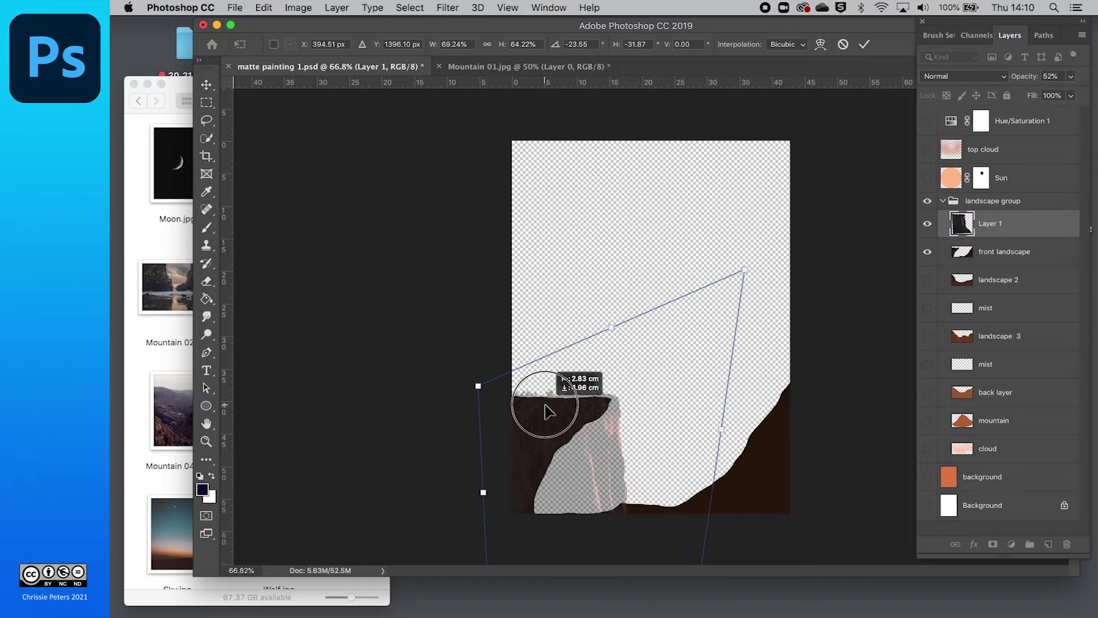
pyautogui.moveTo(546, 411); pyautogui.dragTo(547, 410)
pyautogui.moveTo(479, 385); pyautogui.dragTo(501, 405)
pyautogui.moveTo(561, 437); pyautogui.dragTo(550, 417)
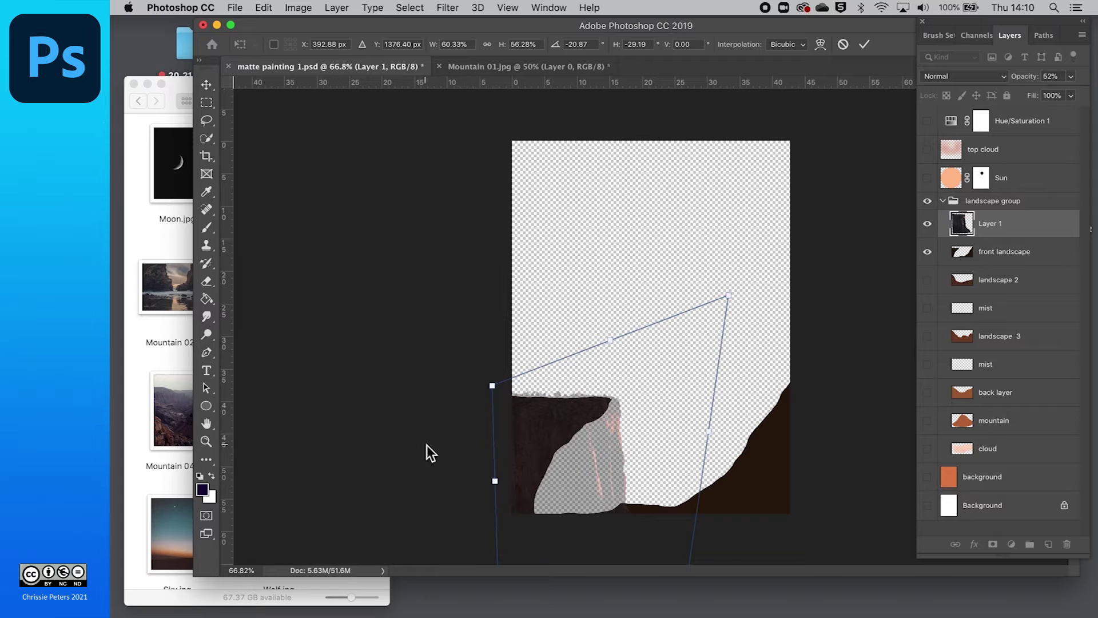
pyautogui.scroll(3, 529, 426)
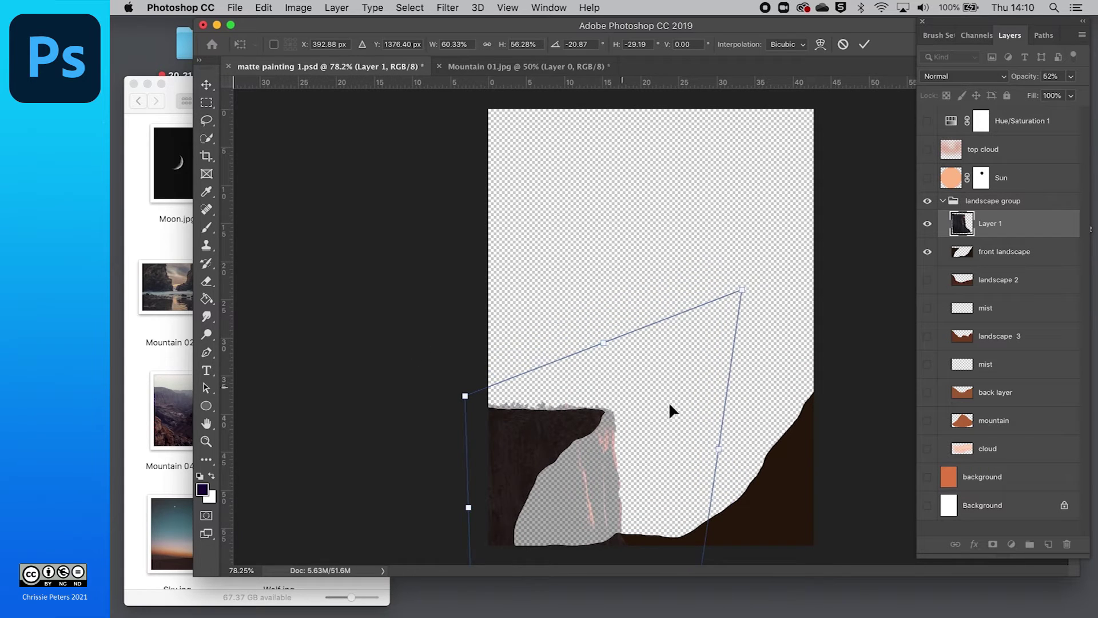
pyautogui.moveTo(746, 294); pyautogui.dragTo(733, 295)
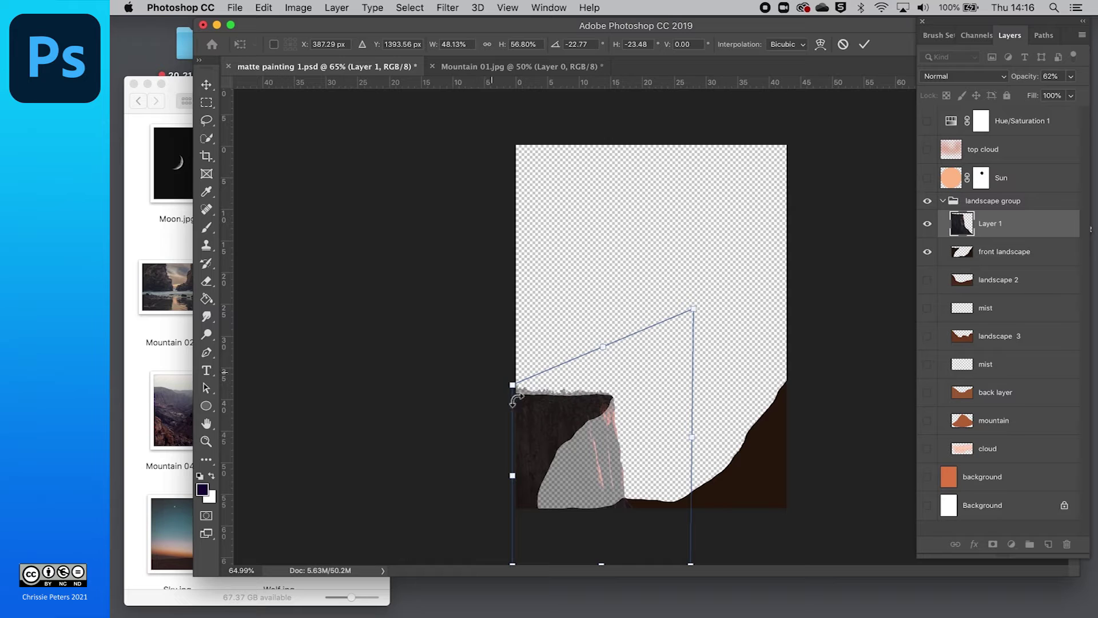
# - Restore the cliff layer's opacity to 100%, apply the transformation and return to the Quick Selection tool
pyautogui.click(1071, 76)
pyautogui.moveTo(1057, 91); pyautogui.dragTo(1086, 95)
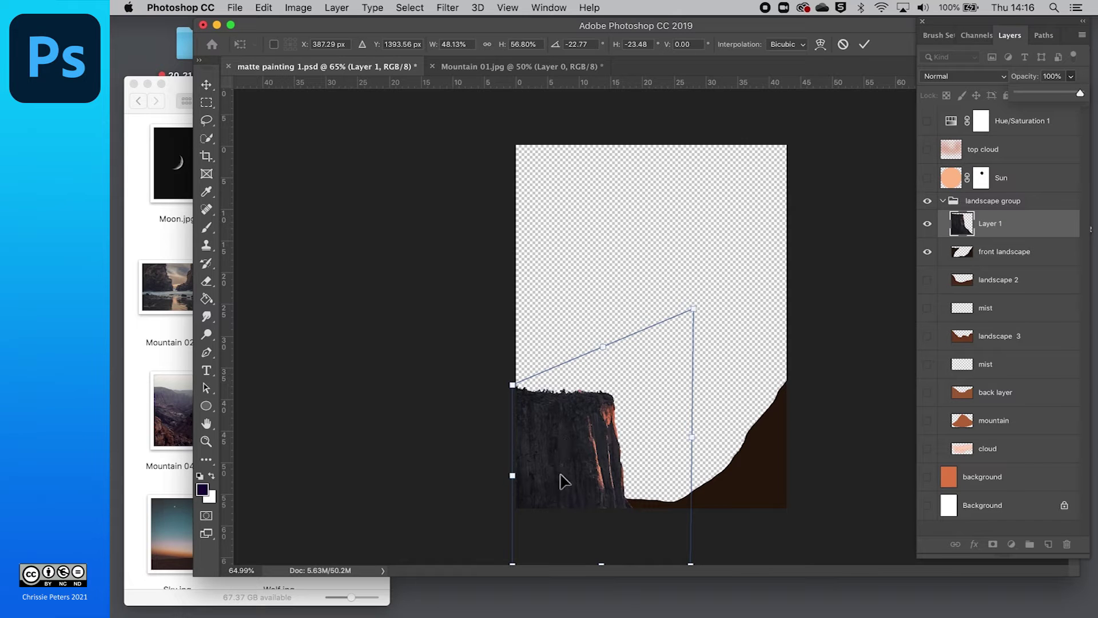
pyautogui.scroll(3, 557, 449)
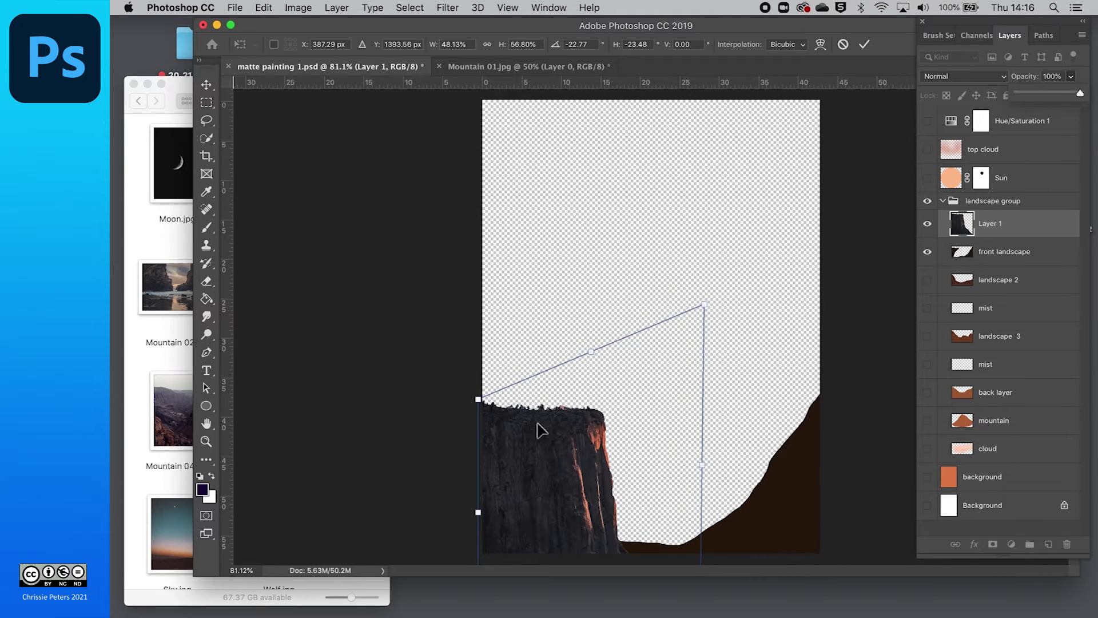
pyautogui.press('Return')
pyautogui.press('w')
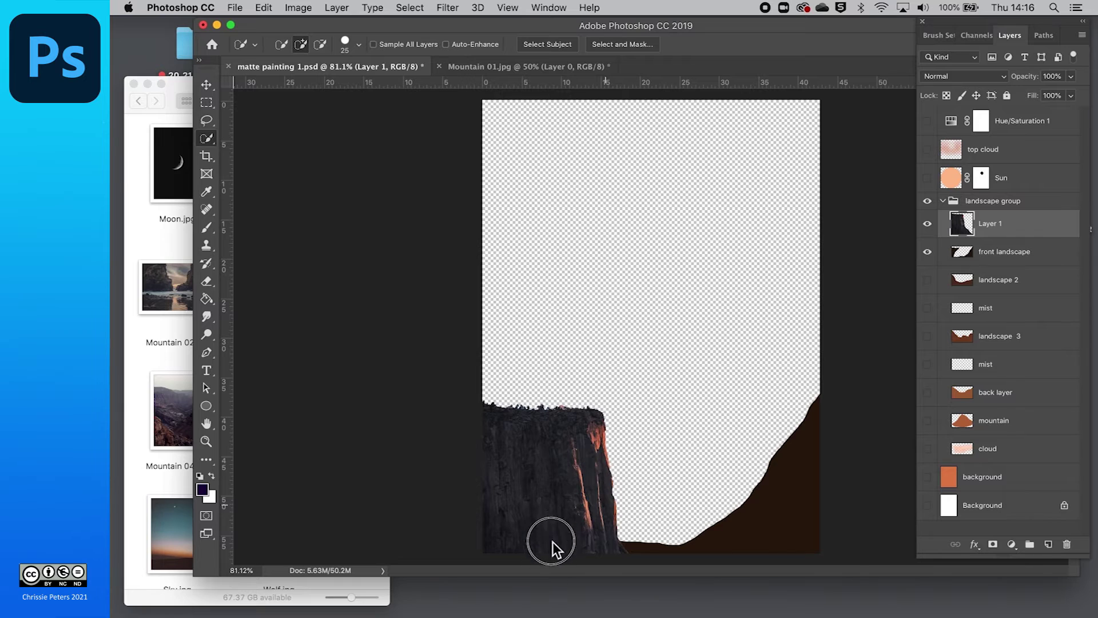
# - Lower the cliff layer's opacity to 61% and show the remaining landscape layers, the orange background and Hue/Saturation 1
pyautogui.click(1071, 77)
pyautogui.moveTo(1051, 93); pyautogui.dragTo(1047, 93)
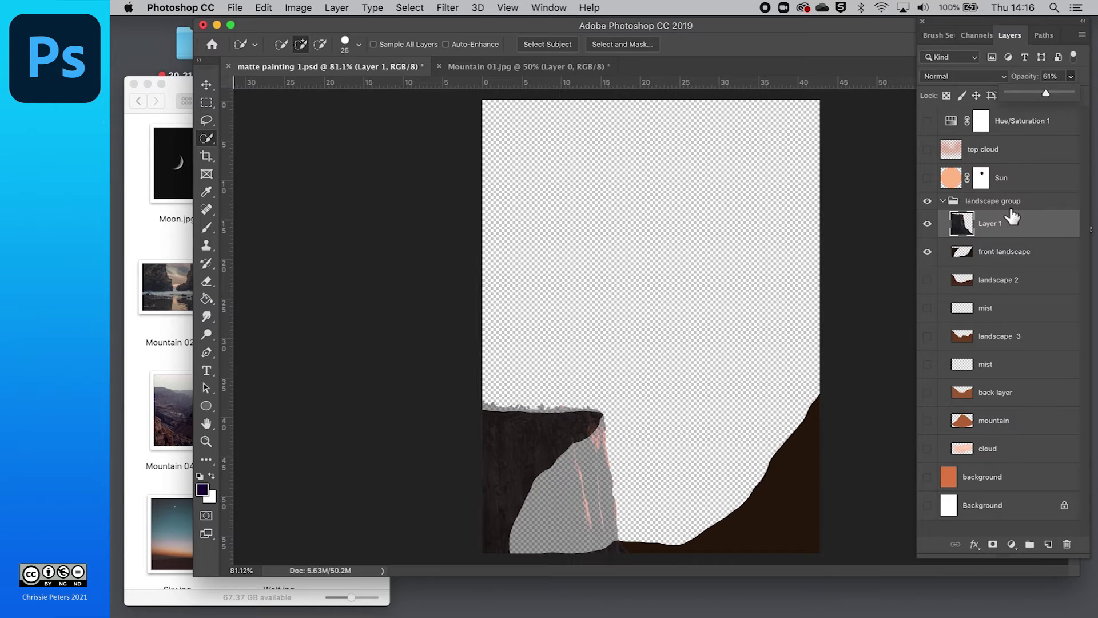
pyautogui.moveTo(930, 290); pyautogui.dragTo(931, 518)
pyautogui.click(928, 121)
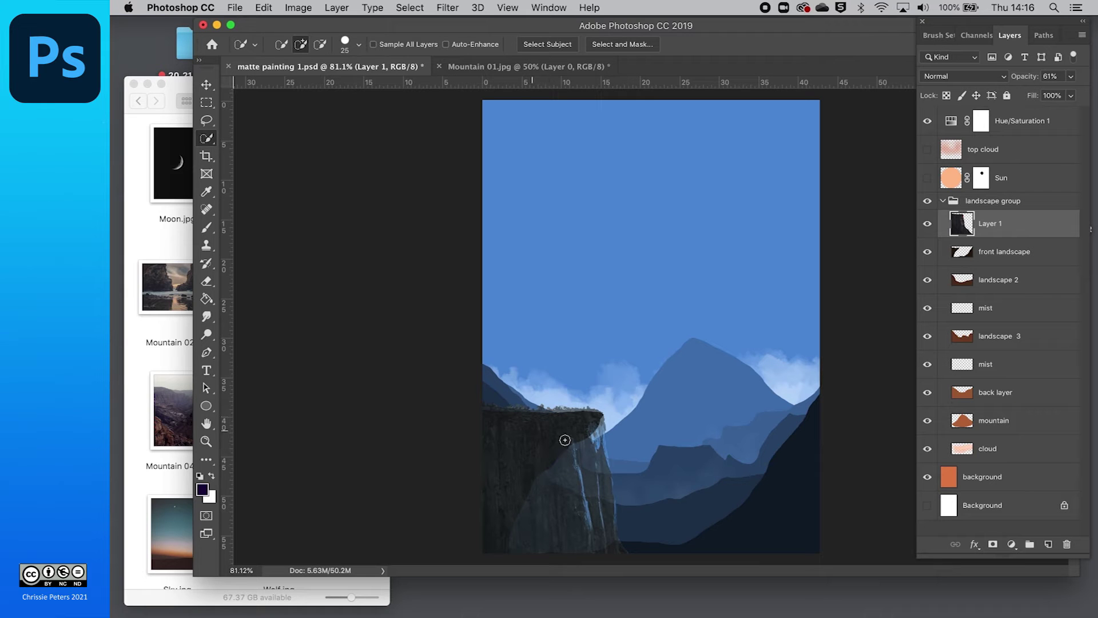
# - Try a custom Warp on the cliff layer, pulling the right side of its mesh inwards
pyautogui.press('super+t')
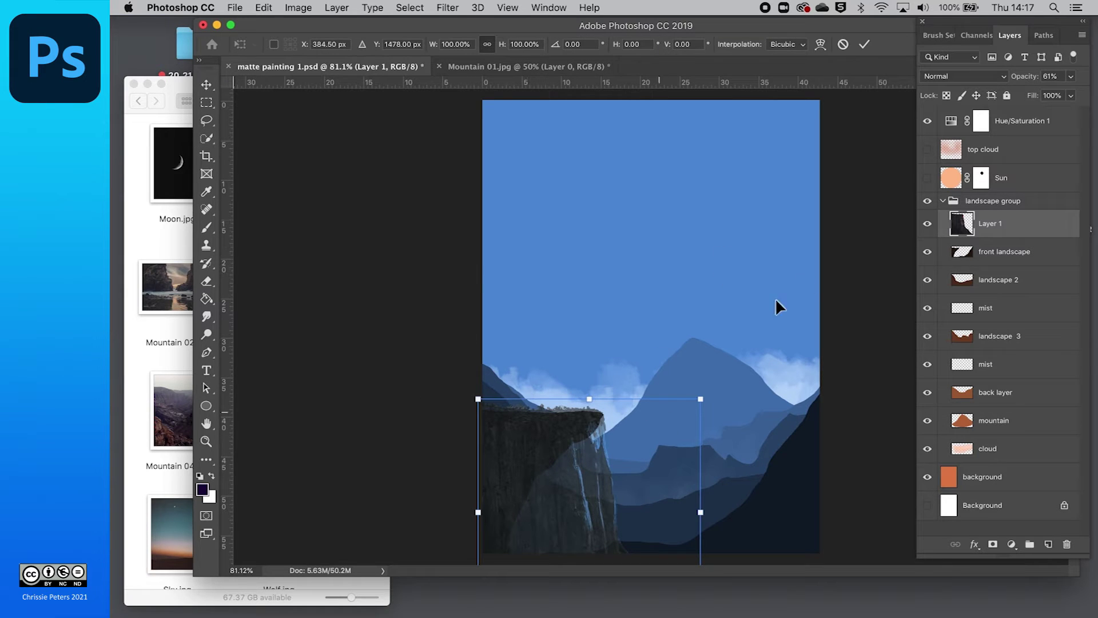
pyautogui.click(864, 46)
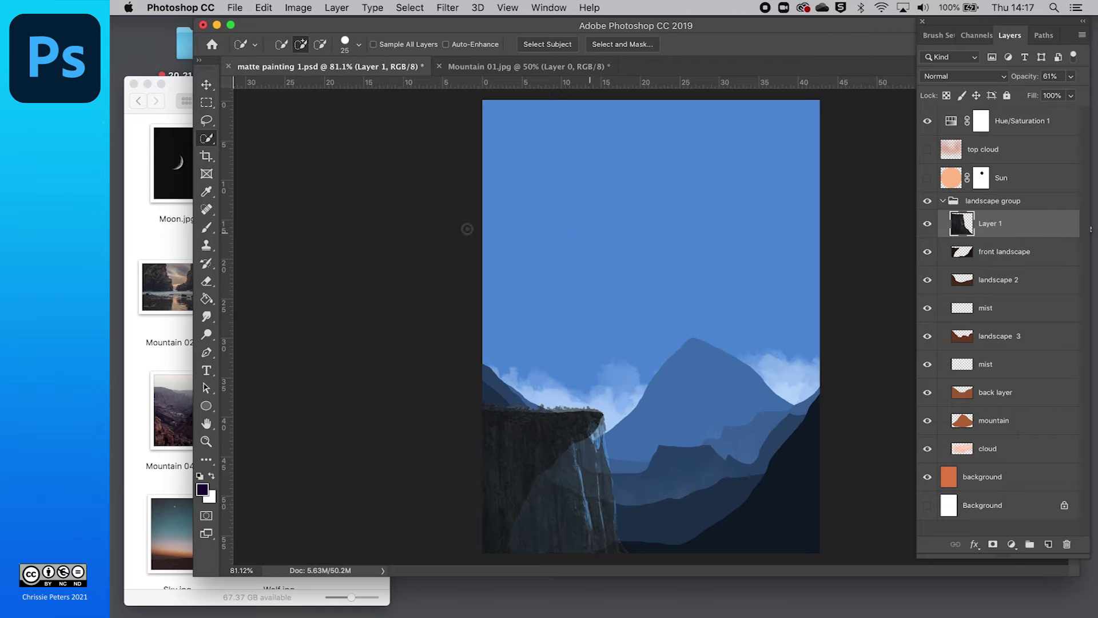
pyautogui.click(263, 8)
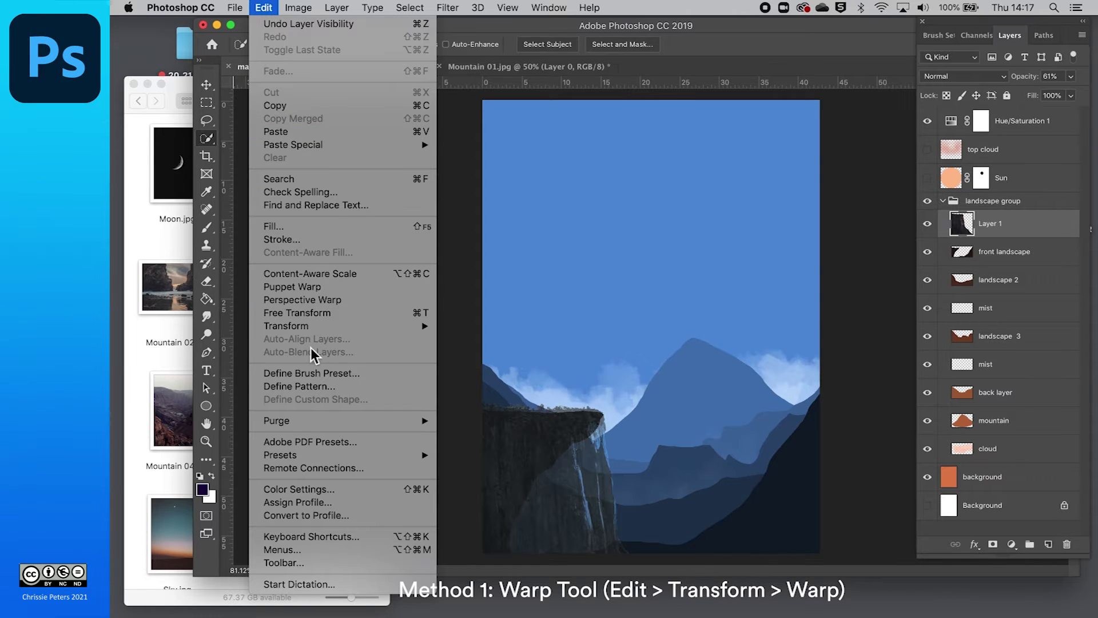
pyautogui.moveTo(308, 330)
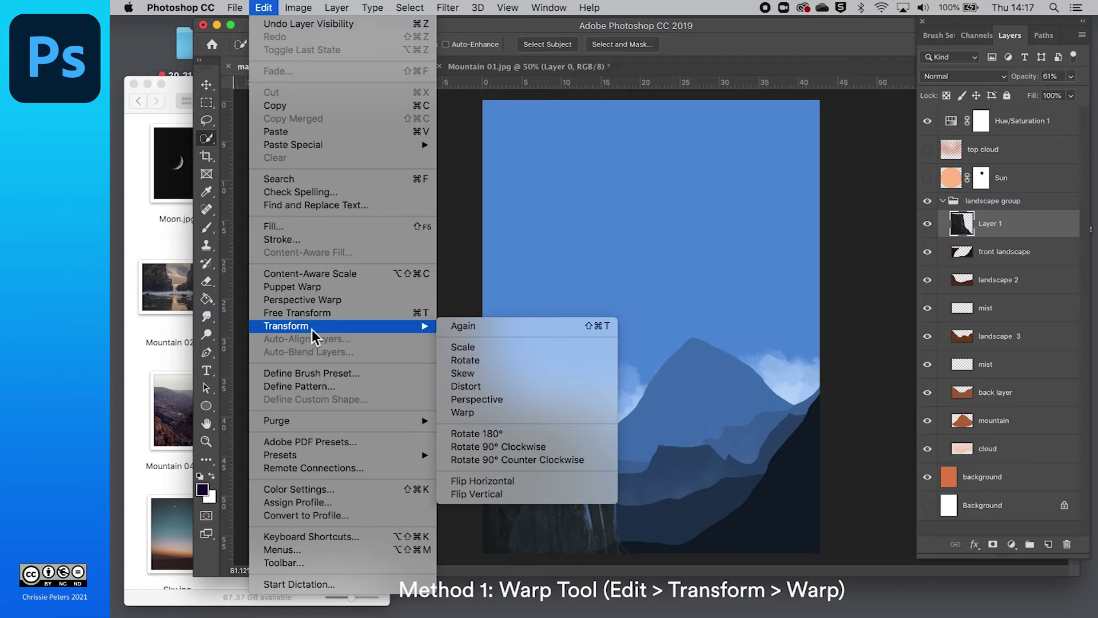
pyautogui.click(466, 414)
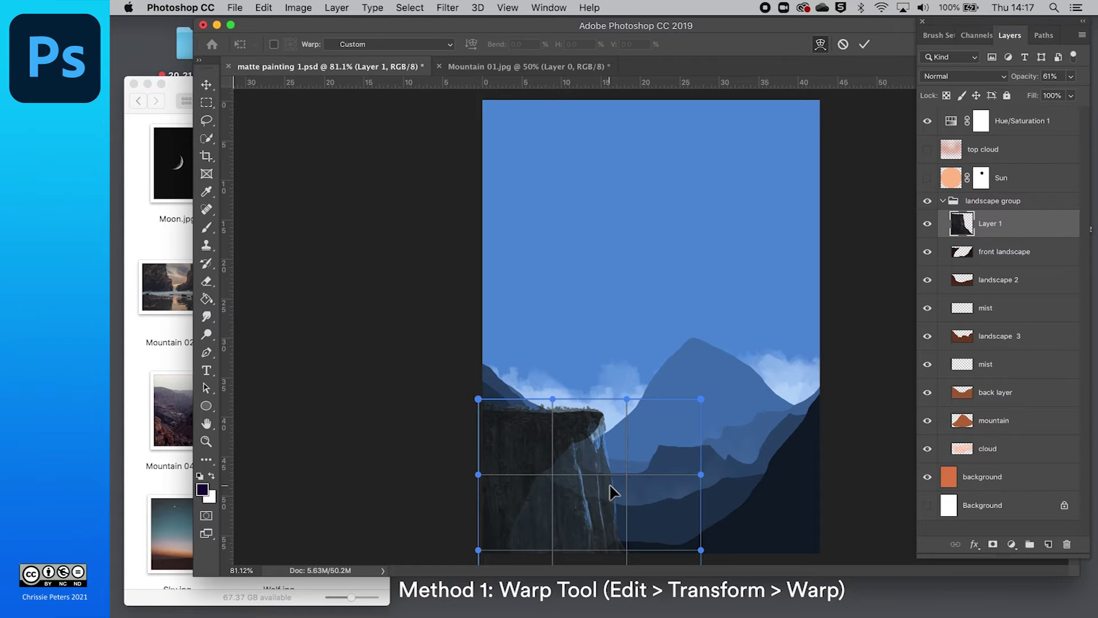
pyautogui.press('super+equal')
pyautogui.press('super+equal')
pyautogui.press('super+equal')
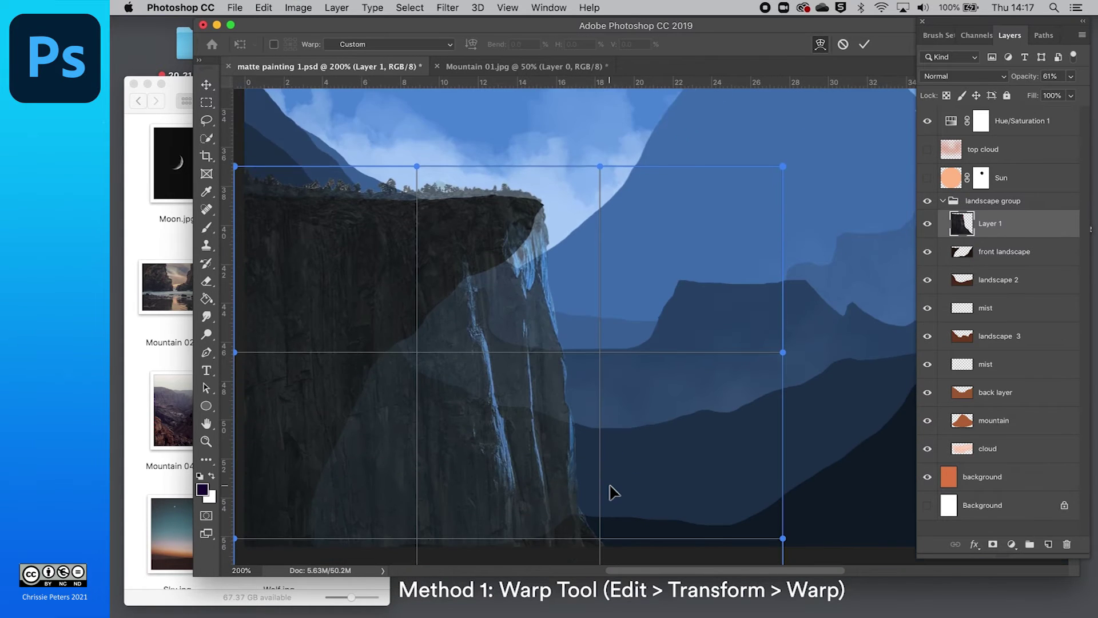
pyautogui.scroll(-3, 609, 490)
pyautogui.hscroll(-4, 566, 484)
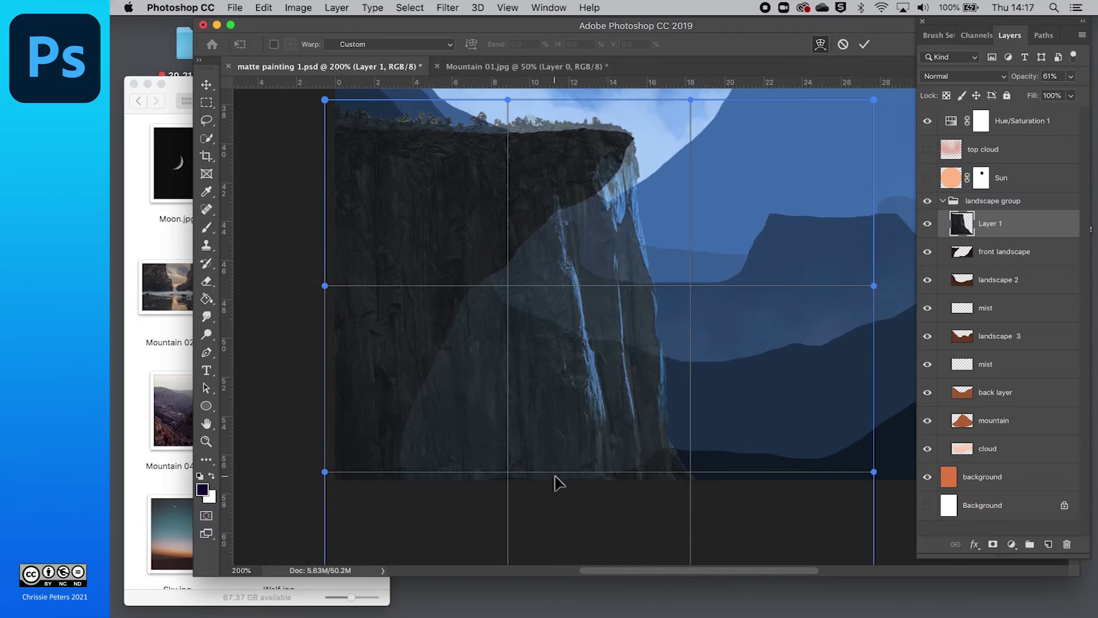
pyautogui.moveTo(873, 284); pyautogui.dragTo(763, 286)
pyautogui.moveTo(843, 474); pyautogui.dragTo(673, 442)
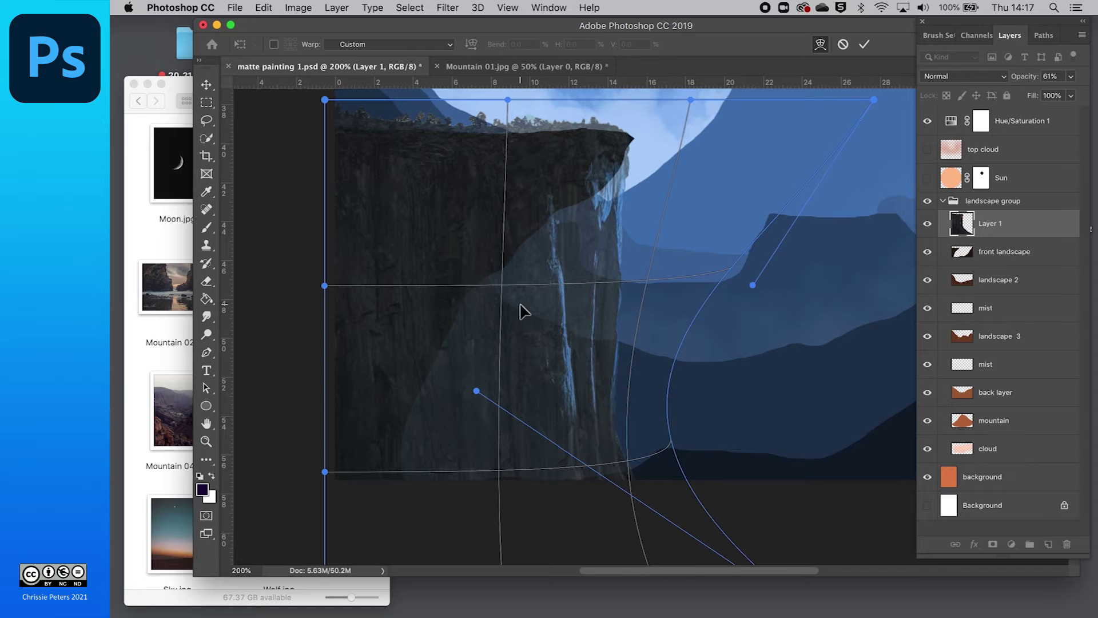
# - Try to bend the warped cliff into an overhang that follows the front landscape shape, then discard the warp
pyautogui.moveTo(480, 470); pyautogui.dragTo(359, 432)
pyautogui.moveTo(556, 443); pyautogui.dragTo(537, 366)
pyautogui.moveTo(609, 168); pyautogui.dragTo(623, 150)
pyautogui.moveTo(480, 343); pyautogui.dragTo(462, 316)
pyautogui.moveTo(595, 180); pyautogui.dragTo(605, 182)
pyautogui.moveTo(472, 361)
pyautogui.mouseDown()
pyautogui.moveTo(451, 346)
pyautogui.moveTo(463, 351)
pyautogui.mouseUp()
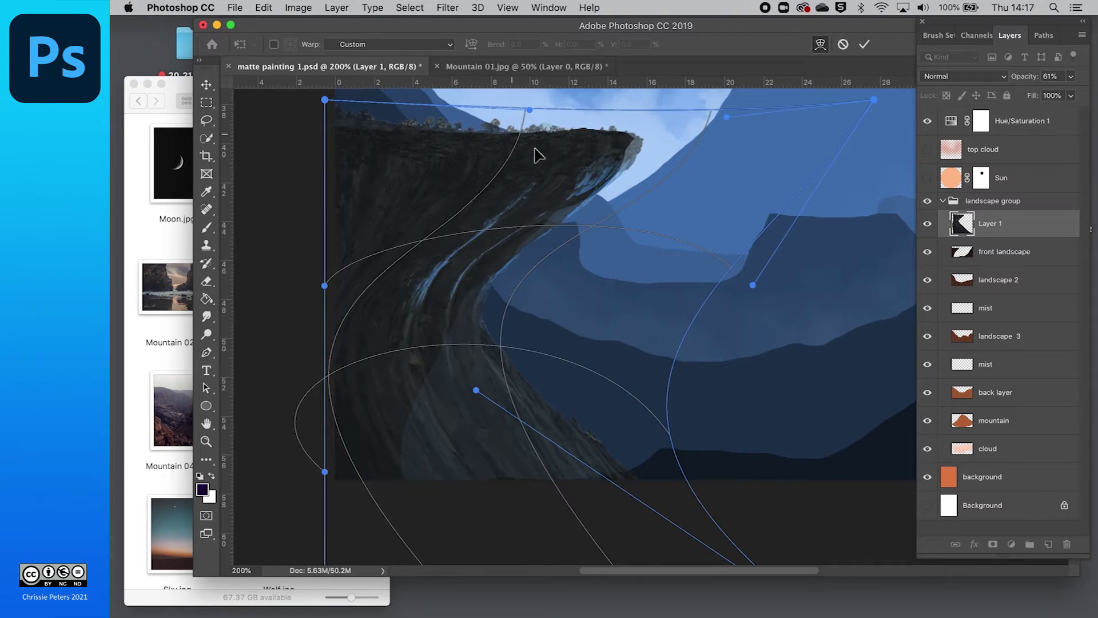
pyautogui.moveTo(615, 151); pyautogui.dragTo(622, 151)
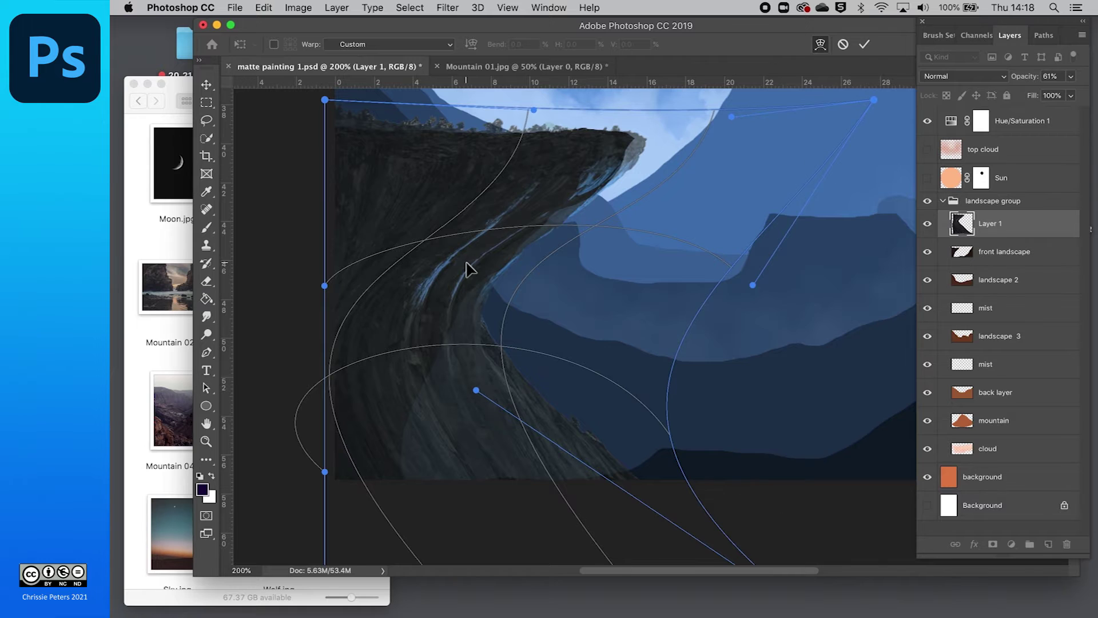
pyautogui.hscroll(3, 467, 266)
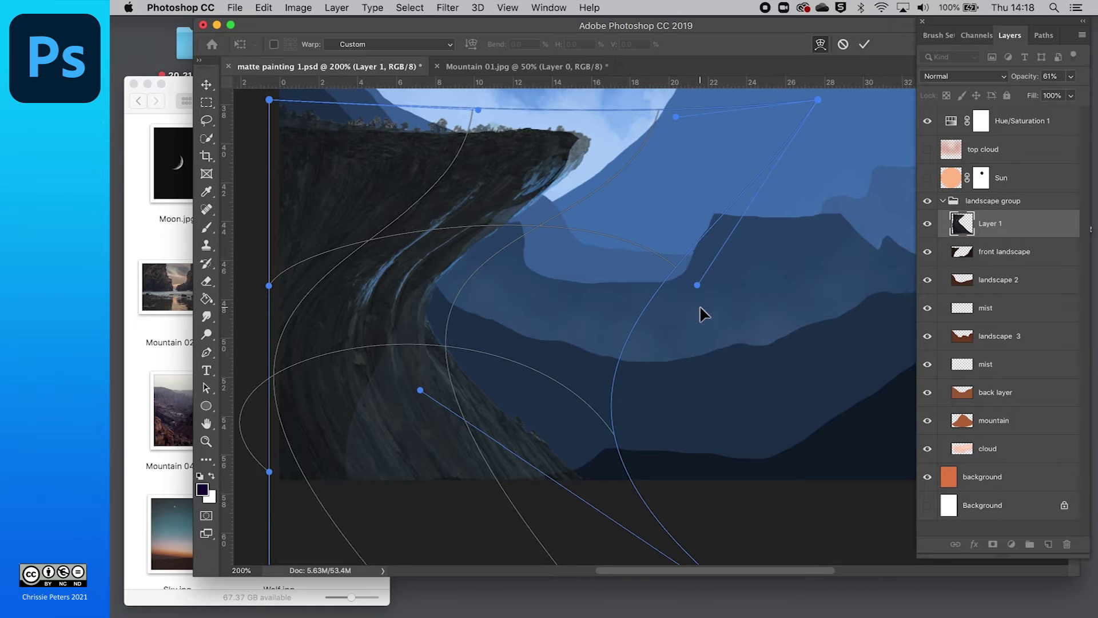
pyautogui.hscroll(-5, 699, 304)
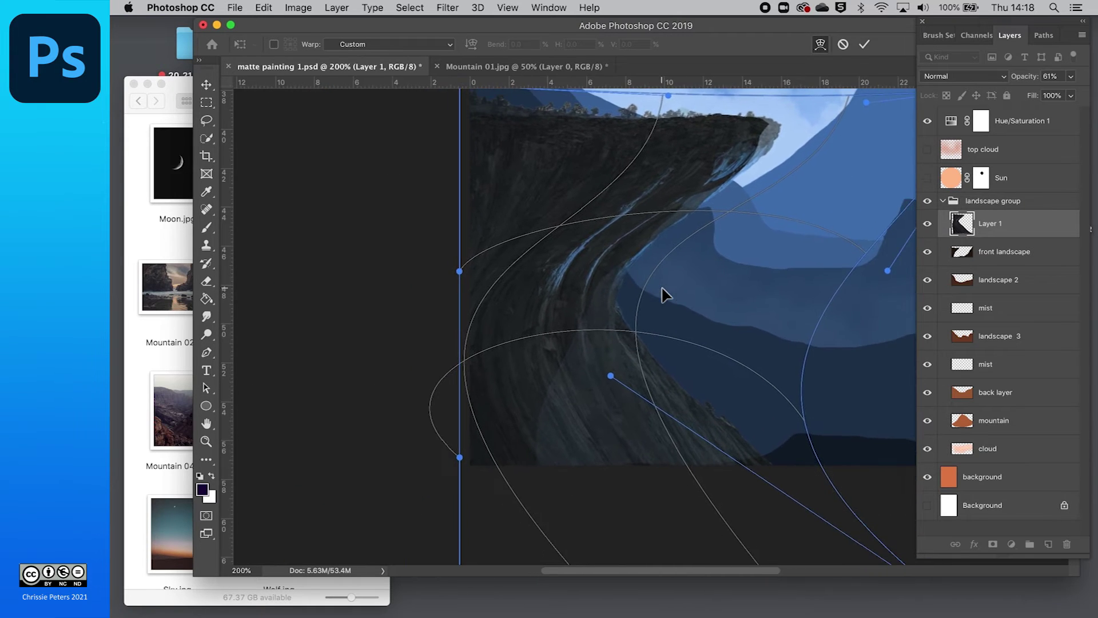
pyautogui.hscroll(5, 664, 294)
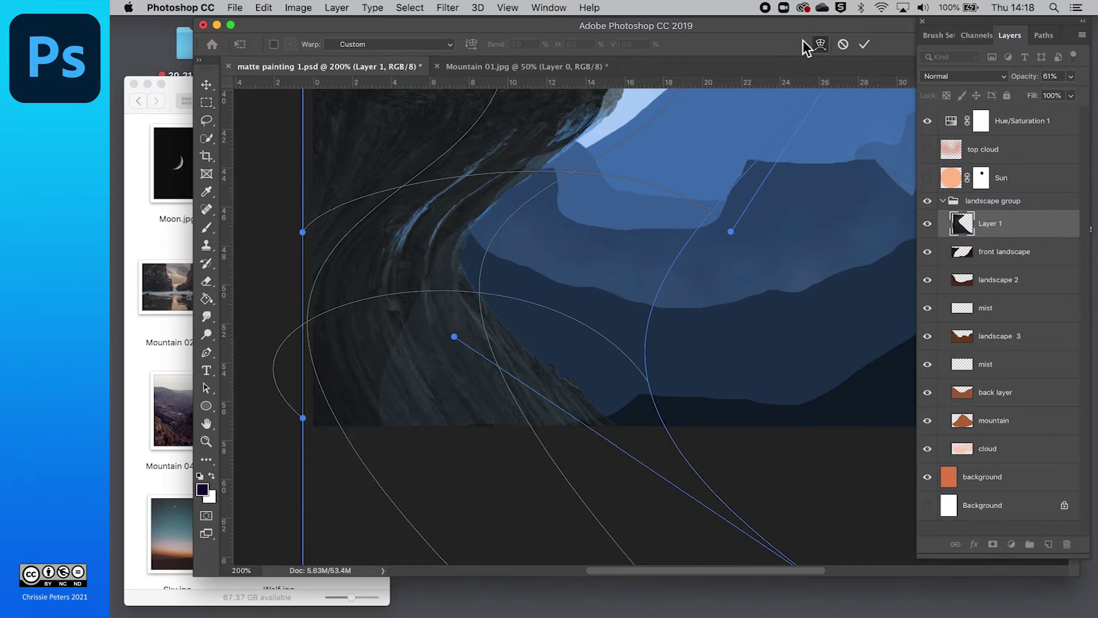
pyautogui.click(843, 44)
# - Open the cliff layer in the Liquify filter, try a Forward Warp stroke with a size 60 brush on its edge, and undo it
pyautogui.scroll(3, 574, 249)
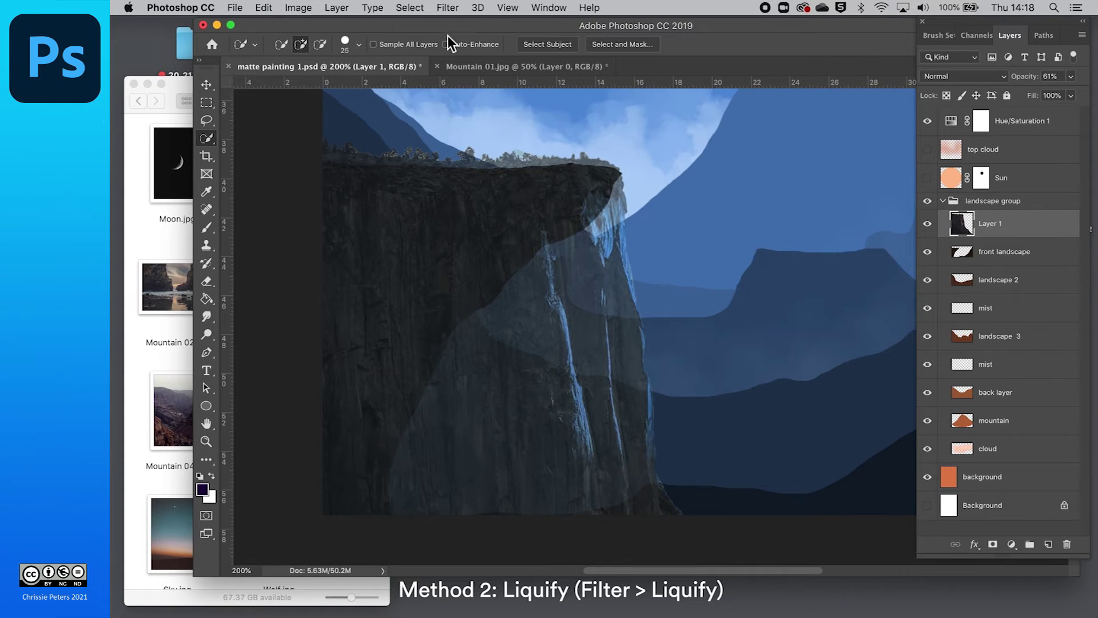
pyautogui.click(449, 9)
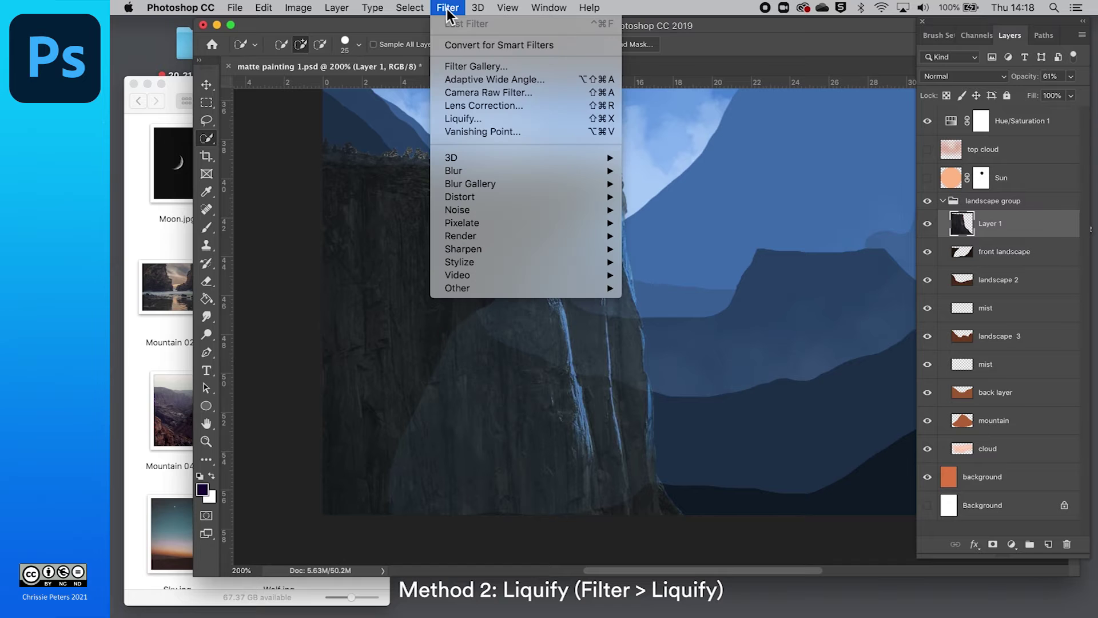
pyautogui.click(485, 120)
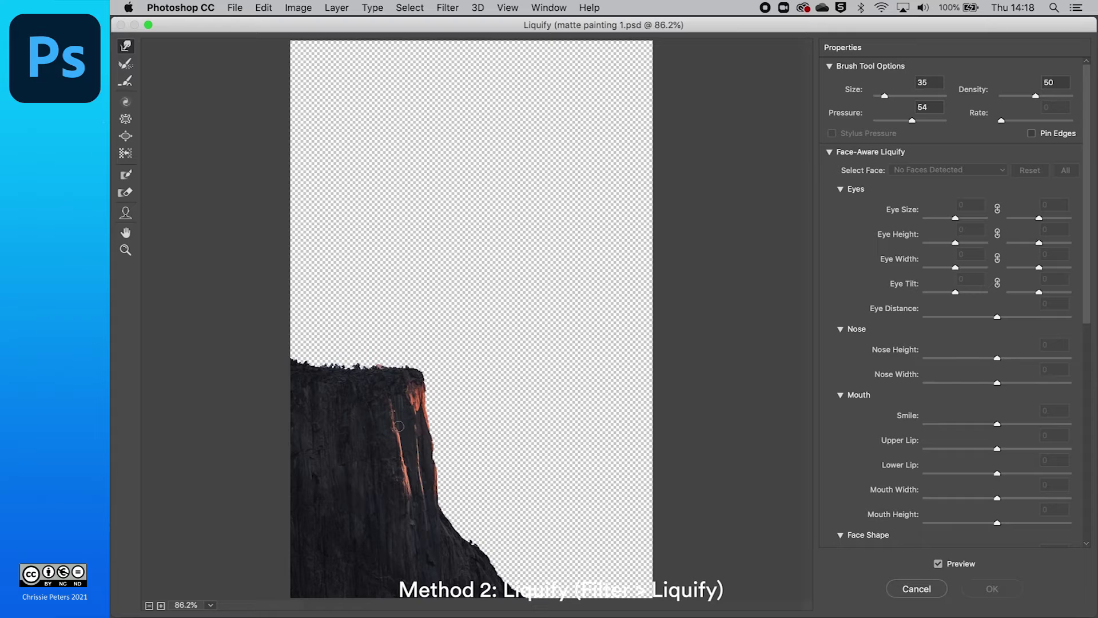
pyautogui.press(']')
pyautogui.moveTo(416, 417)
pyautogui.mouseDown()
pyautogui.moveTo(387, 411)
pyautogui.moveTo(375, 434)
pyautogui.moveTo(427, 414)
pyautogui.moveTo(413, 386)
pyautogui.moveTo(410, 416)
pyautogui.moveTo(402, 371)
pyautogui.moveTo(398, 394)
pyautogui.moveTo(453, 391)
pyautogui.moveTo(362, 383)
pyautogui.moveTo(433, 392)
pyautogui.moveTo(392, 405)
pyautogui.mouseUp()
pyautogui.press('super+alt+z')
pyautogui.press('super+alt+z')
pyautogui.press('super+alt+z')
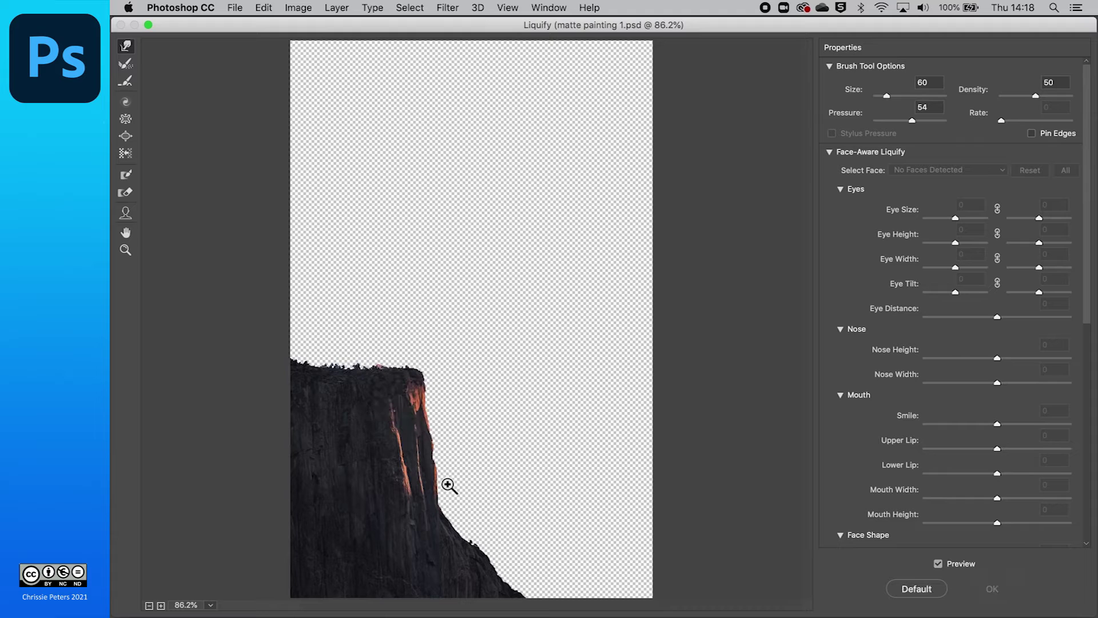
# - Show a backdrop in the Liquify preview, using the front landscape layer as the reference
pyautogui.scroll(-10, 930, 388)
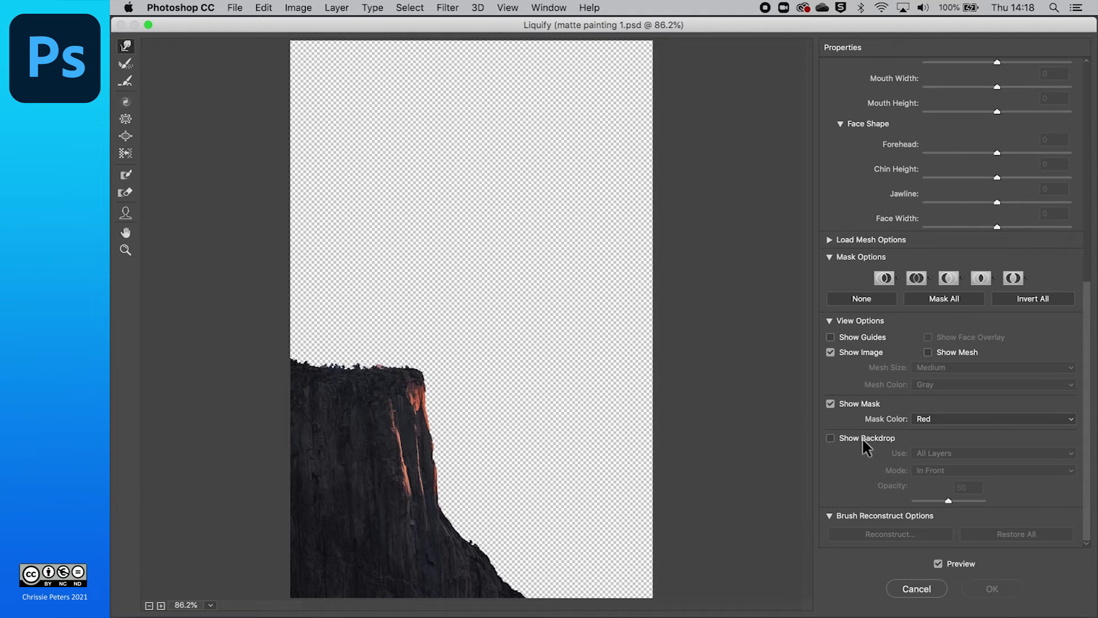
pyautogui.click(830, 438)
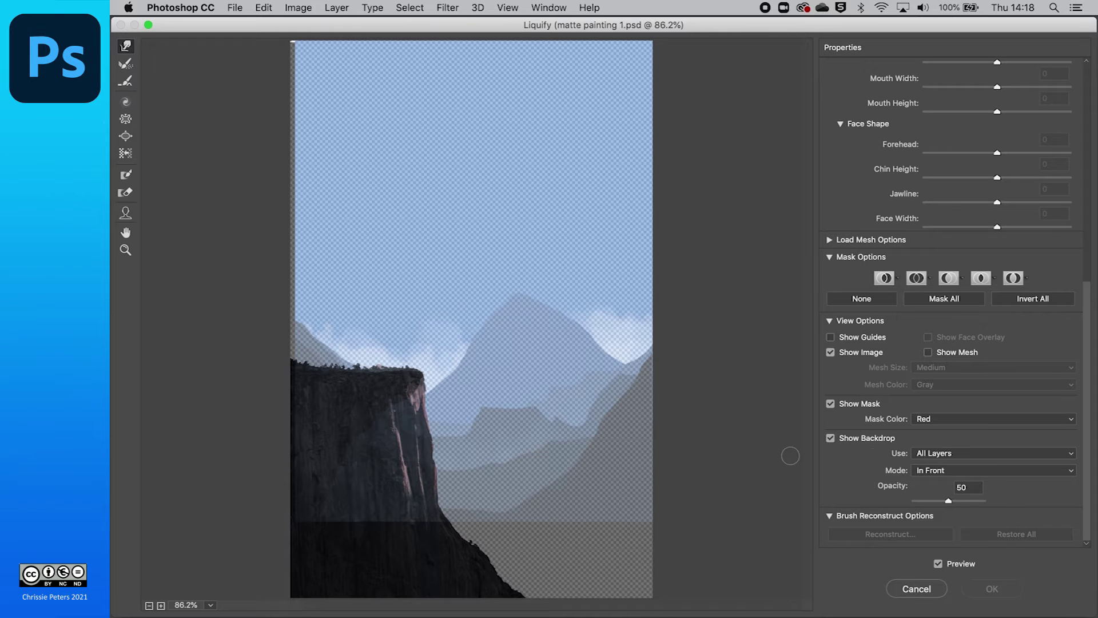
pyautogui.click(1072, 455)
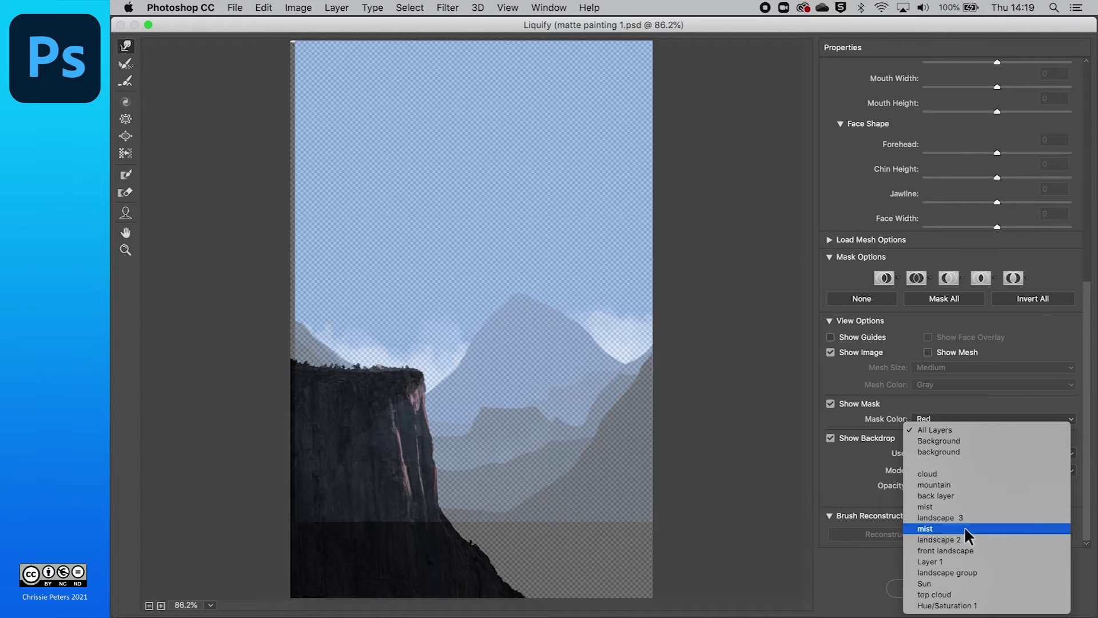
pyautogui.click(972, 546)
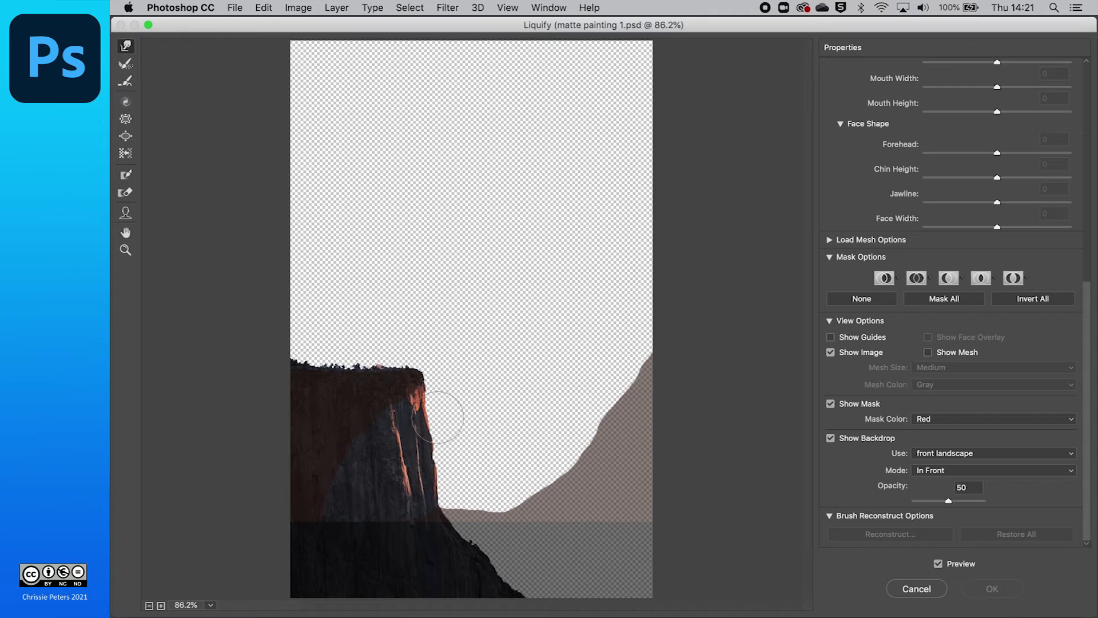
# - Try to push the cliff's face inwards with a larger Liquify brush, following the front landscape shape, then discard the distortion
pyautogui.press(']')
pyautogui.press(']')
pyautogui.press(']')
pyautogui.press(']')
pyautogui.press(']')
pyautogui.press(']')
pyautogui.moveTo(475, 435)
pyautogui.mouseDown()
pyautogui.moveTo(404, 452)
pyautogui.moveTo(448, 444)
pyautogui.moveTo(417, 465)
pyautogui.mouseUp()
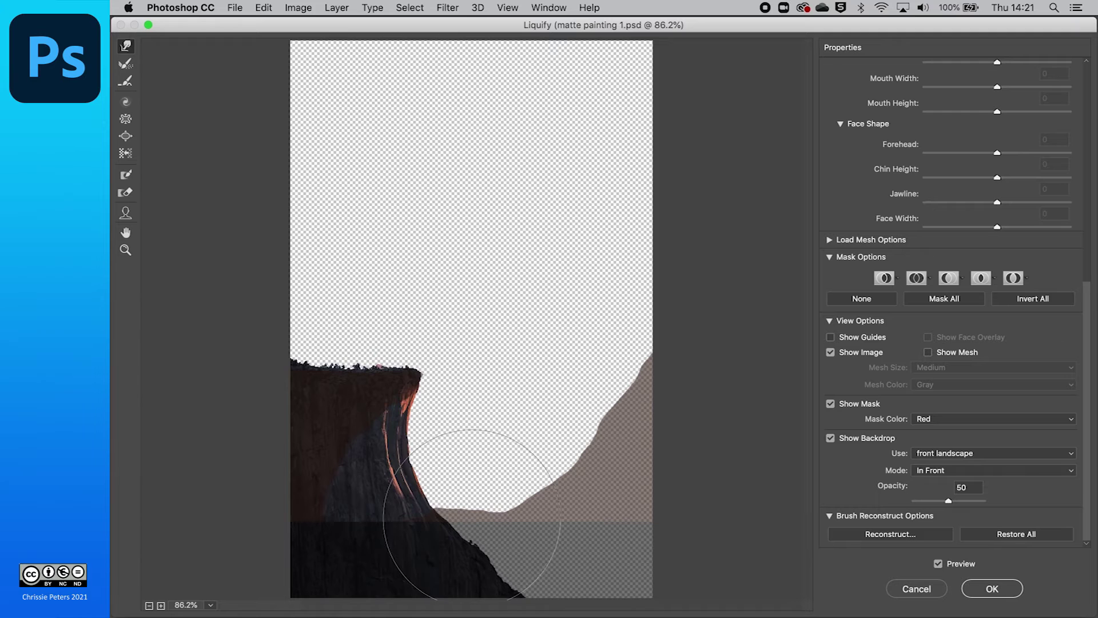
pyautogui.moveTo(343, 543)
pyautogui.mouseDown()
pyautogui.moveTo(432, 476)
pyautogui.moveTo(344, 462)
pyautogui.moveTo(386, 521)
pyautogui.moveTo(311, 528)
pyautogui.moveTo(362, 479)
pyautogui.moveTo(341, 480)
pyautogui.moveTo(367, 442)
pyautogui.moveTo(354, 439)
pyautogui.moveTo(335, 466)
pyautogui.moveTo(379, 542)
pyautogui.moveTo(340, 566)
pyautogui.moveTo(297, 554)
pyautogui.mouseUp()
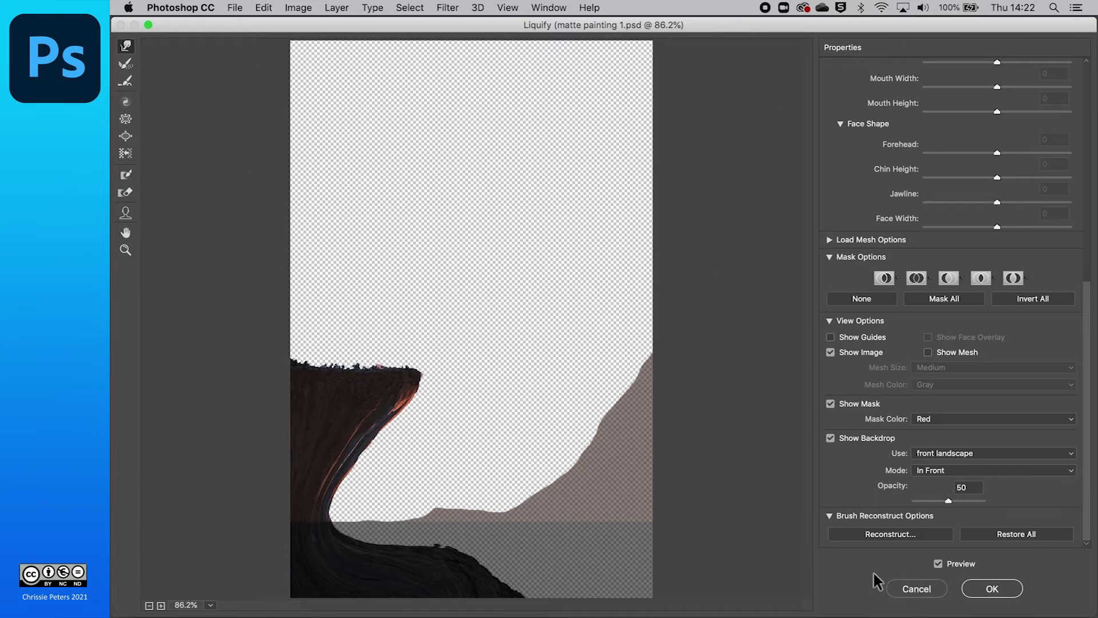
pyautogui.click(915, 589)
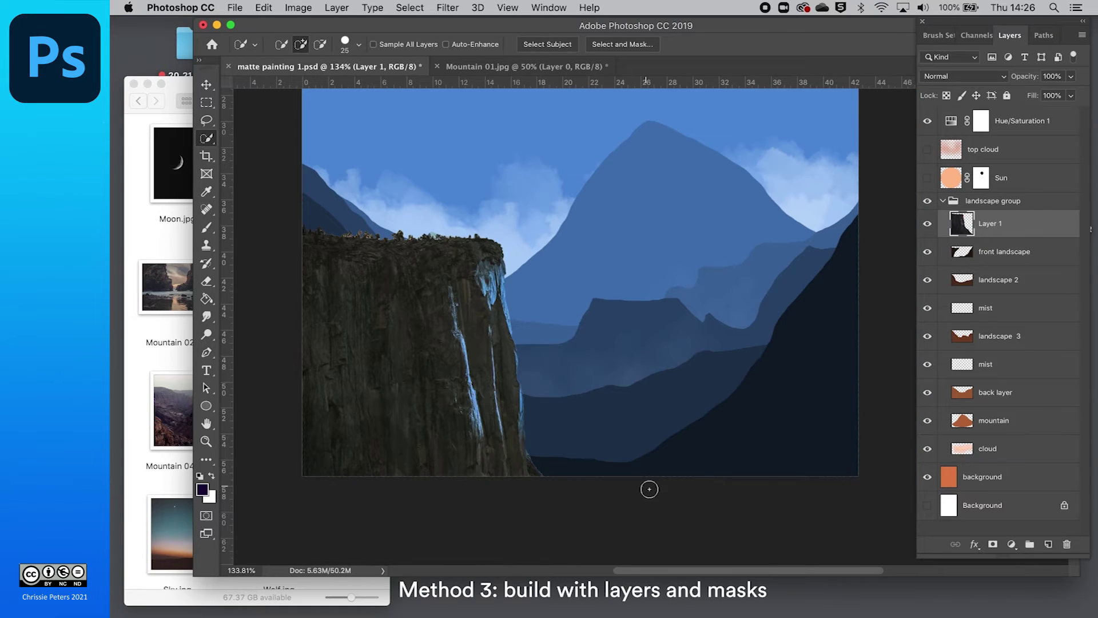
# - Load the front landscape layer's shape as a selection and add it as a layer mask on the Layer 1 cliff
pyautogui.scroll(1, 649, 489)
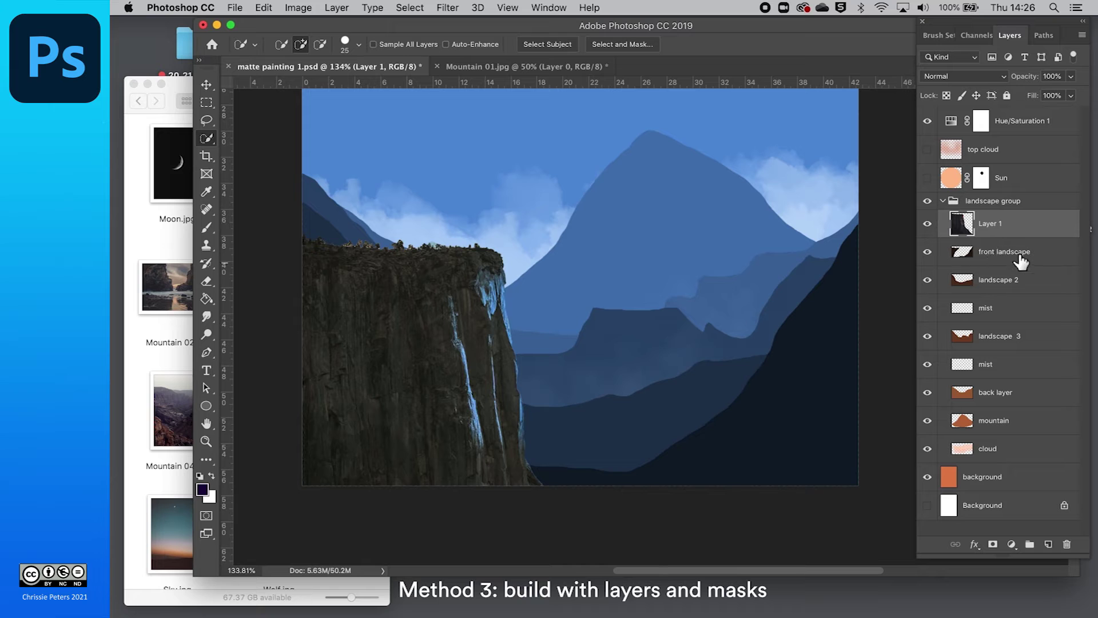
pyautogui.keyDown('super'); pyautogui.click(964, 255); pyautogui.keyUp('super')
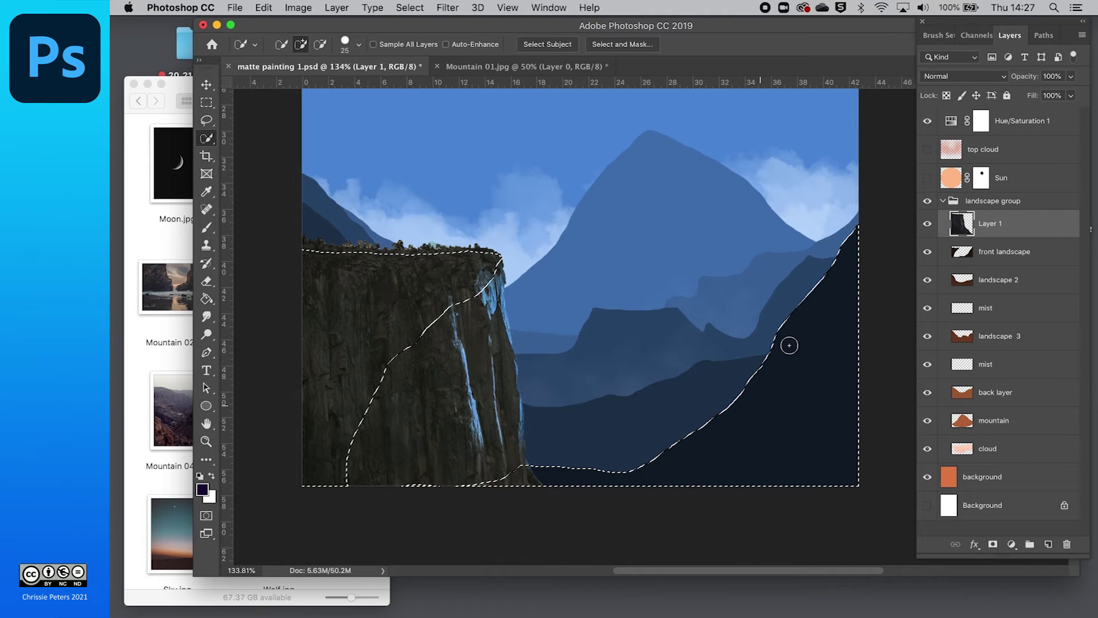
pyautogui.click(994, 545)
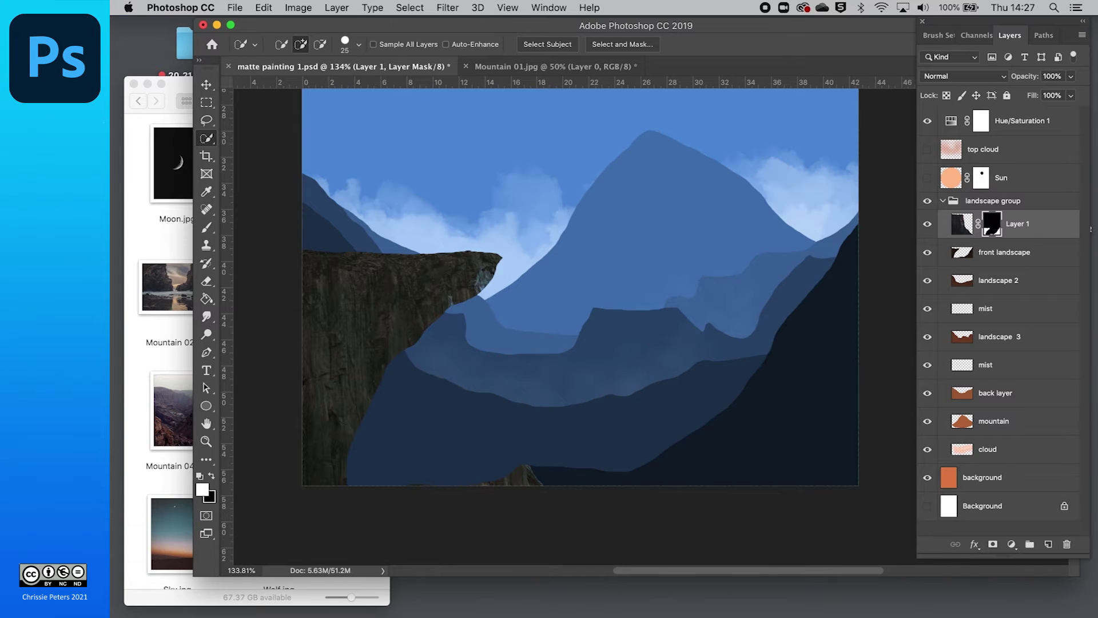
pyautogui.scroll(2, 463, 317)
pyautogui.hscroll(-2, 463, 318)
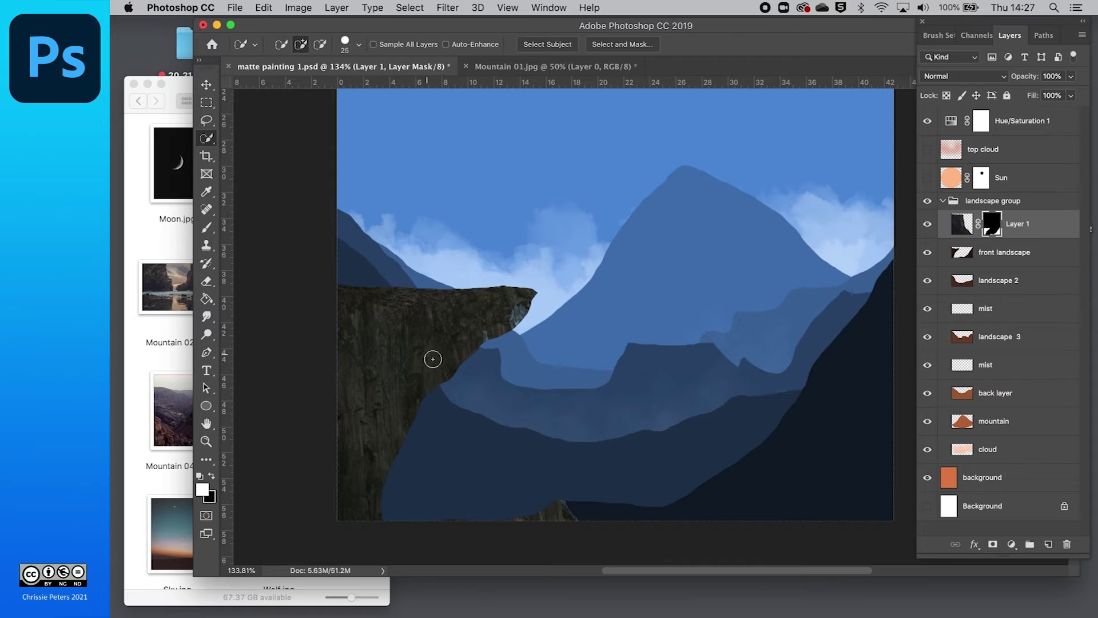
pyautogui.hscroll(2, 477, 330)
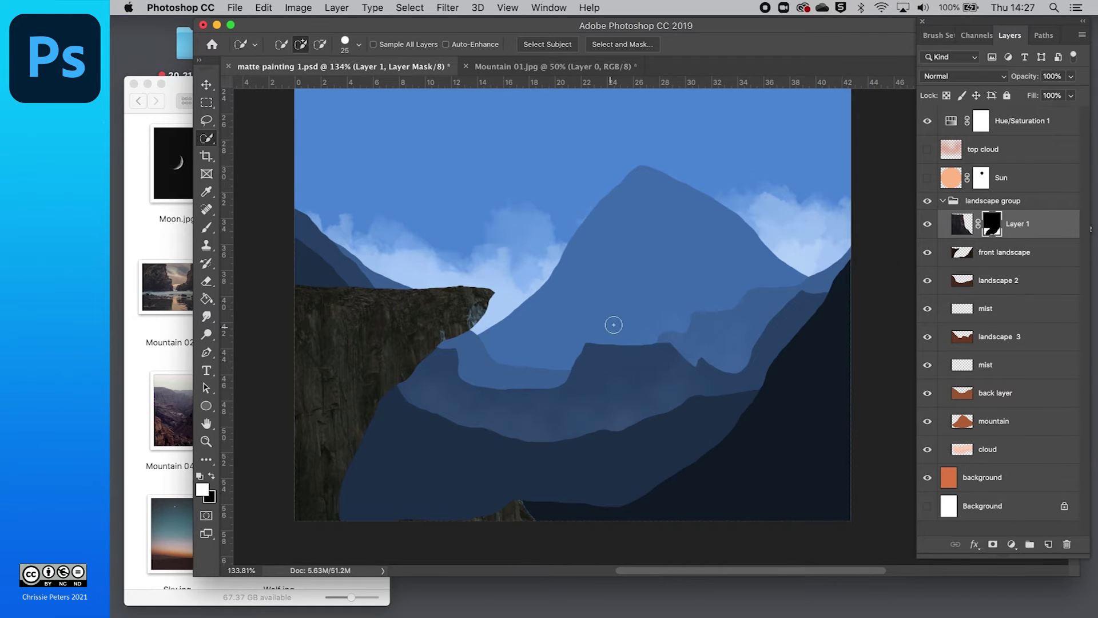
# - Copy the selected cliff from Mountain 01.jpg and paste it as a new layer into matte painting 1.psd
pyautogui.click(511, 67)
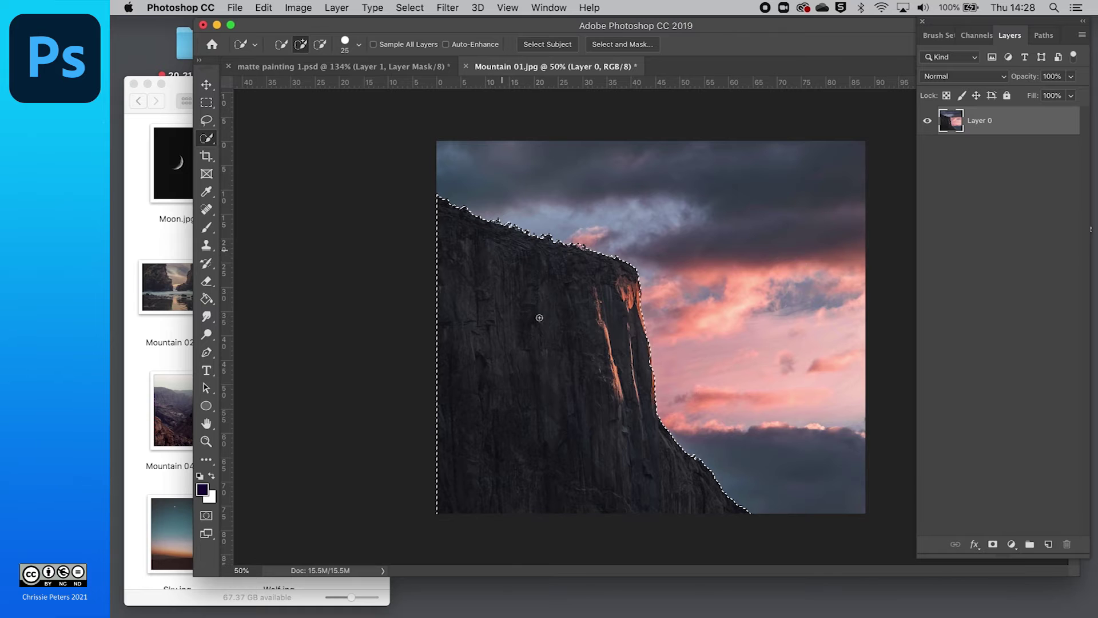
pyautogui.click(291, 69)
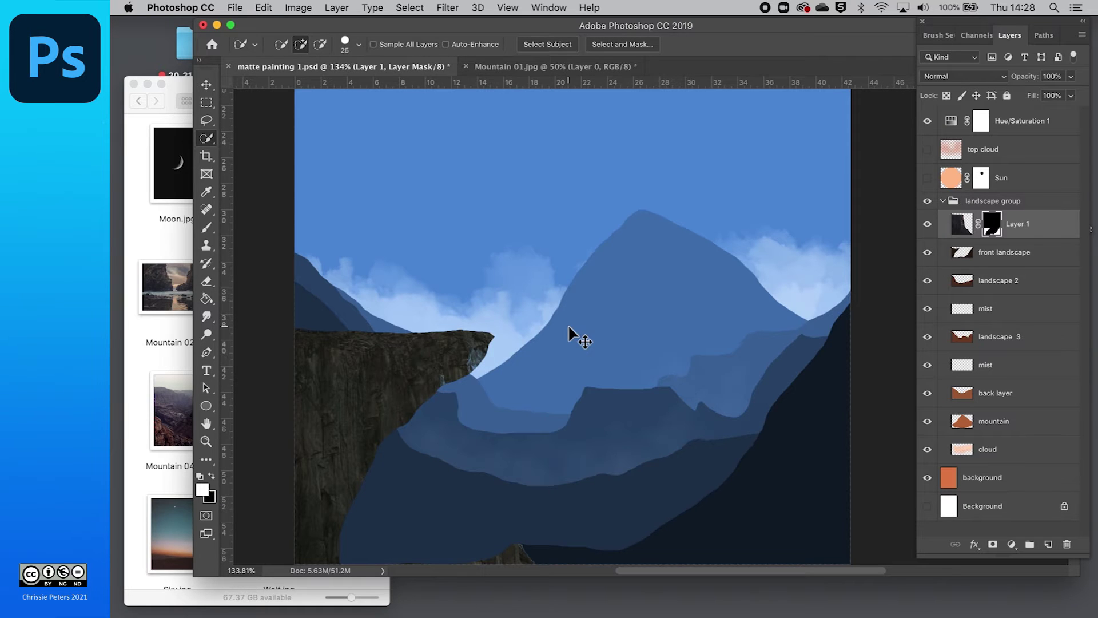
pyautogui.press('super+v')
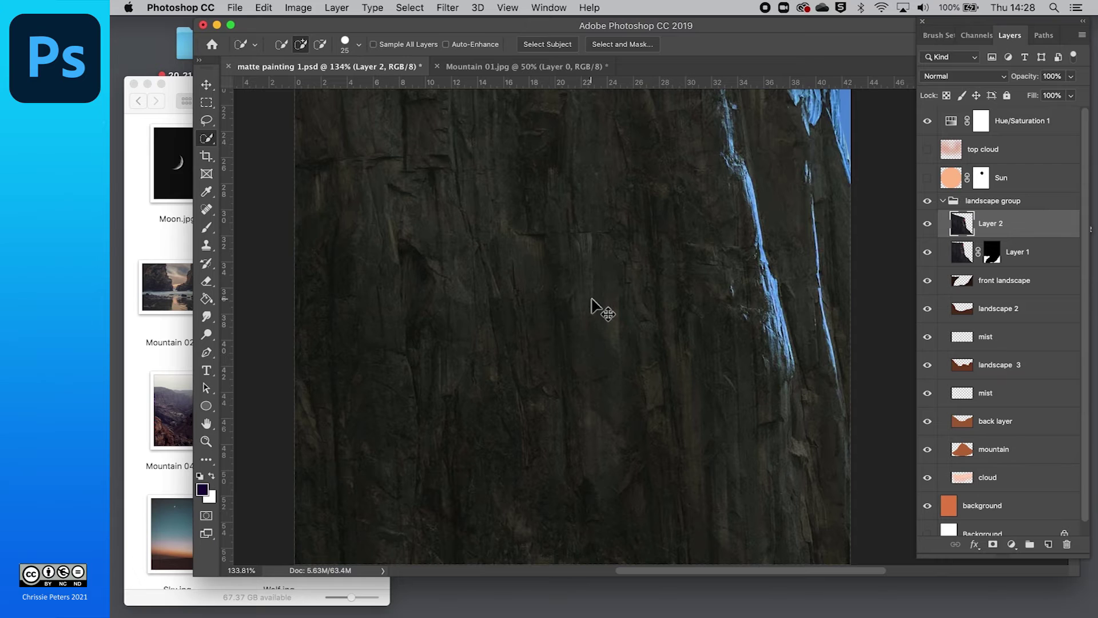
# - Scale the pasted cliff to about 39.35% and position it over the masked cliff with Free Transform
pyautogui.press('super+t')
pyautogui.scroll(-5, 589, 303)
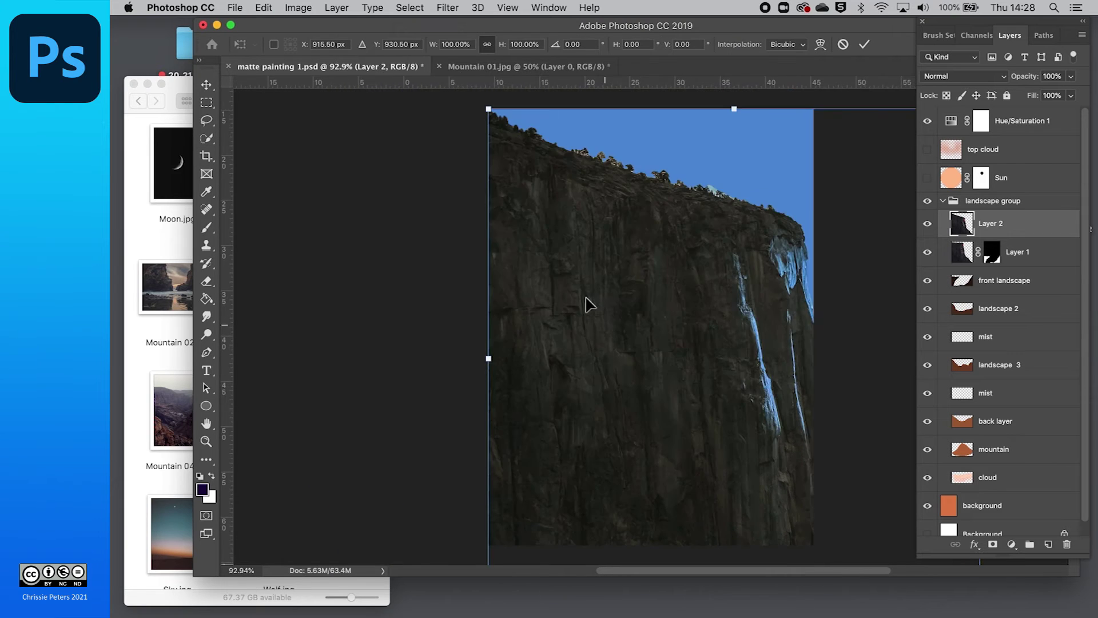
pyautogui.scroll(-3, 589, 303)
pyautogui.moveTo(522, 153); pyautogui.dragTo(534, 421)
pyautogui.scroll(5, 534, 421)
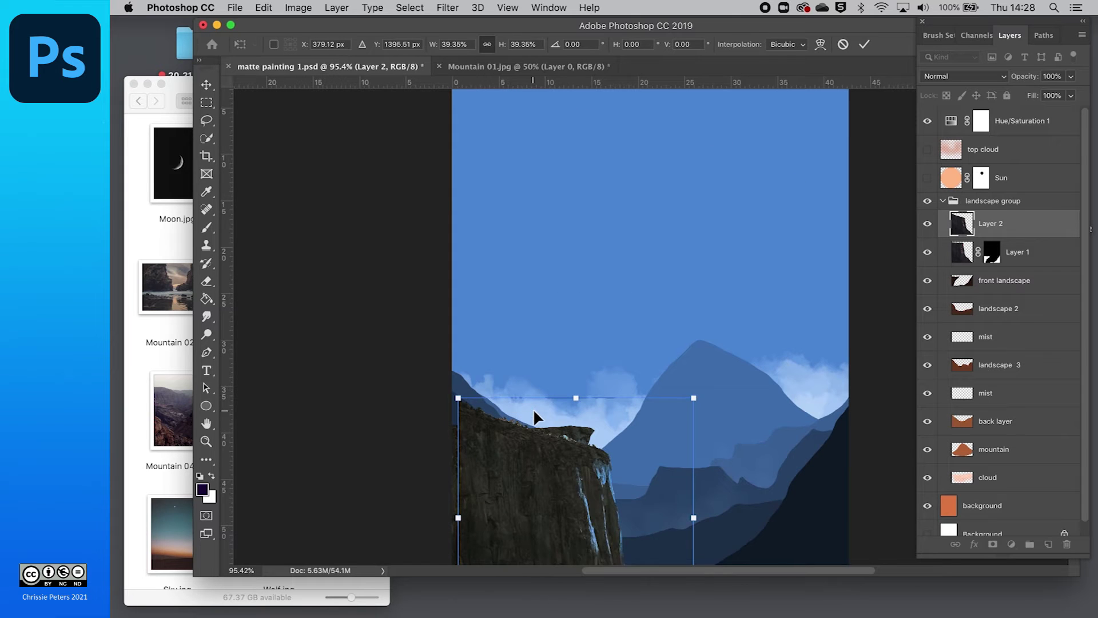
pyautogui.scroll(-5, 534, 421)
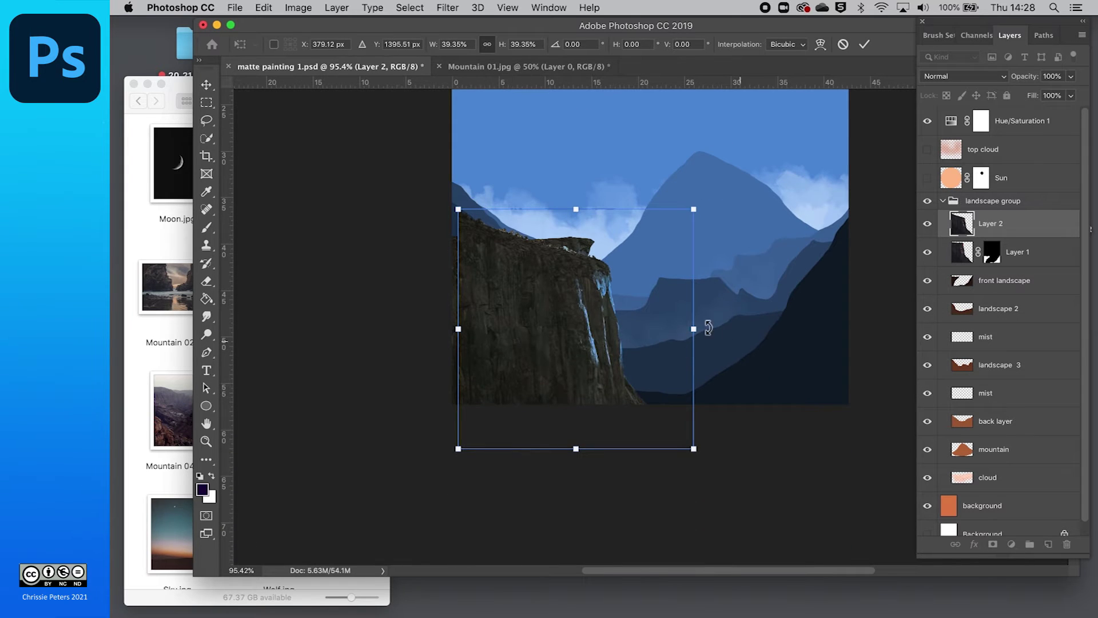
pyautogui.scroll(3, 544, 326)
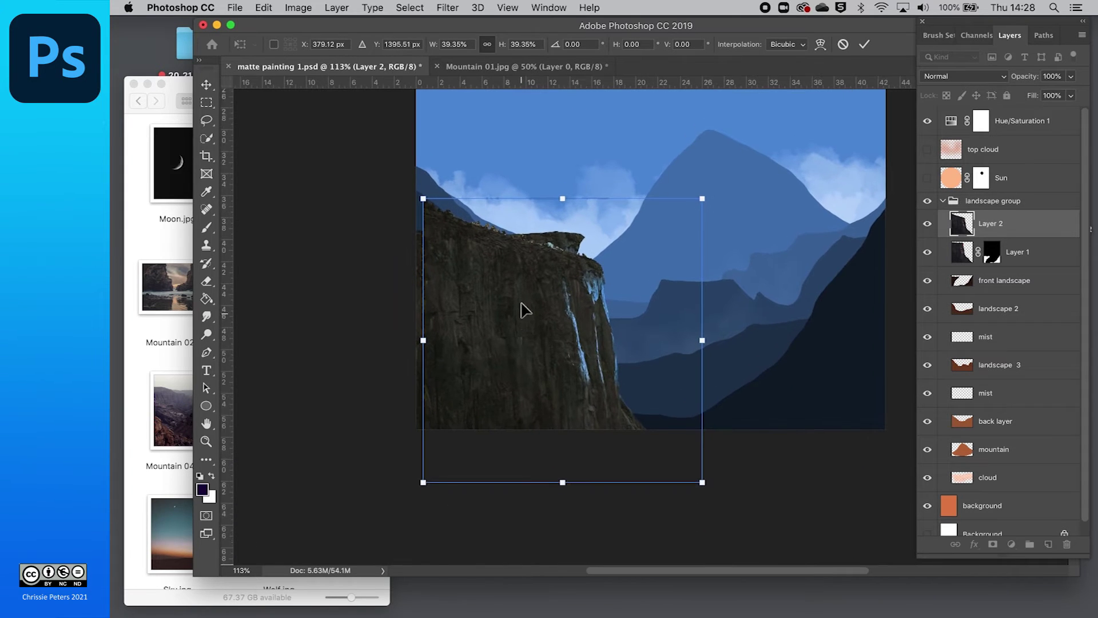
pyautogui.scroll(1, 525, 310)
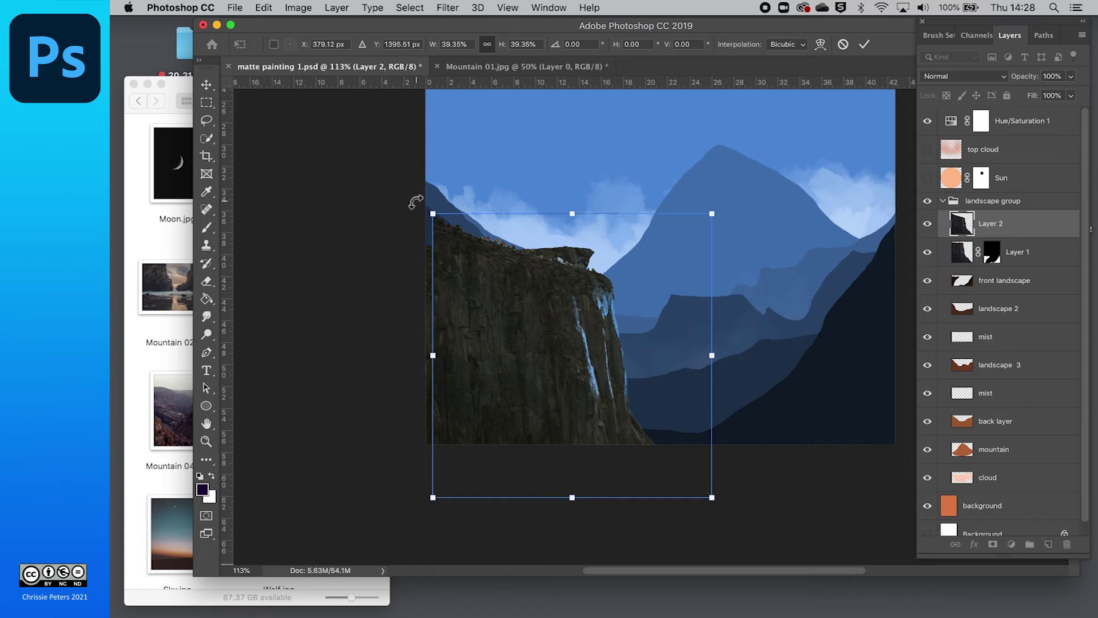
# - Rotate the pasted cliff about 25.75°, enlarge it to about 46.24%, align its edge with the overhang's tip and apply the transformation
pyautogui.moveTo(412, 200); pyautogui.dragTo(503, 164)
pyautogui.moveTo(539, 303); pyautogui.dragTo(451, 275)
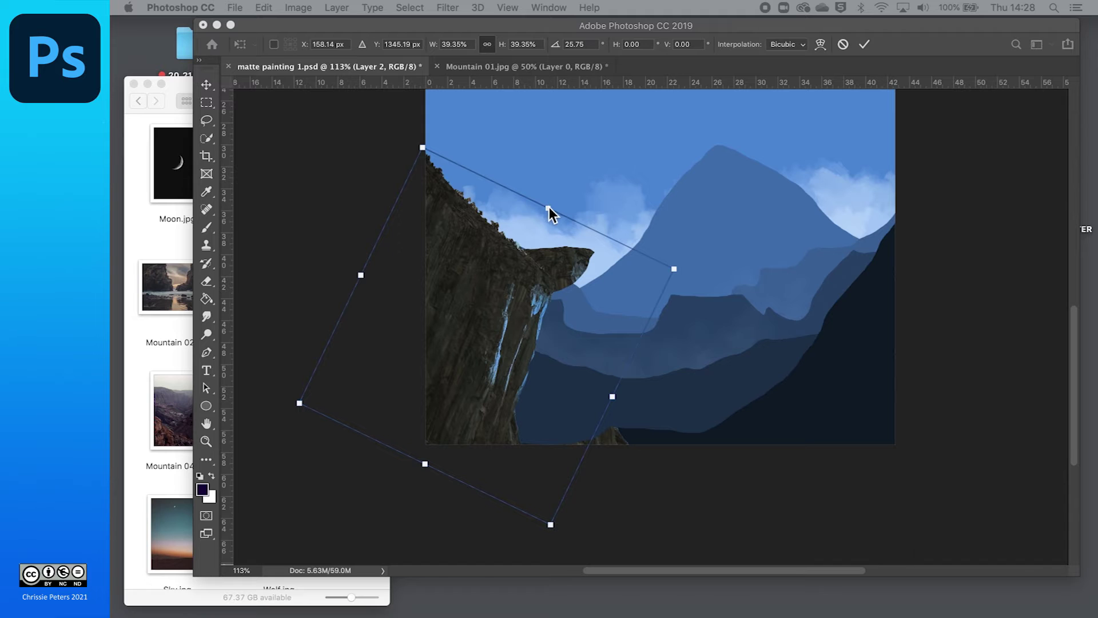
pyautogui.click(568, 197)
pyautogui.moveTo(548, 209); pyautogui.dragTo(594, 186)
pyautogui.moveTo(483, 277); pyautogui.dragTo(498, 280)
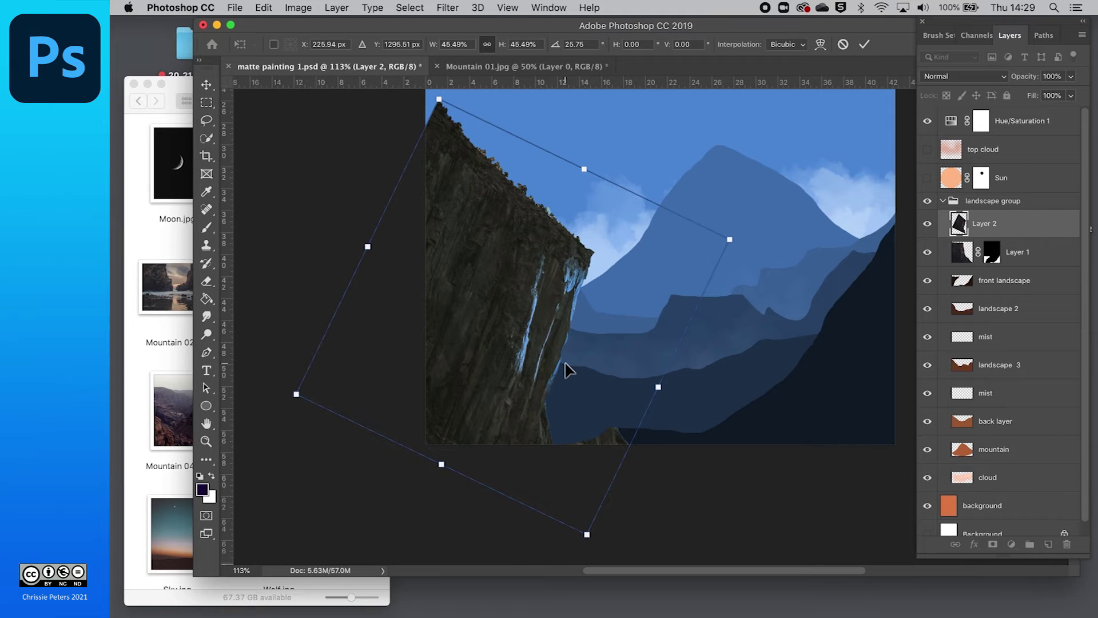
pyautogui.moveTo(659, 386)
pyautogui.mouseDown()
pyautogui.moveTo(633, 365)
pyautogui.moveTo(667, 384)
pyautogui.mouseUp()
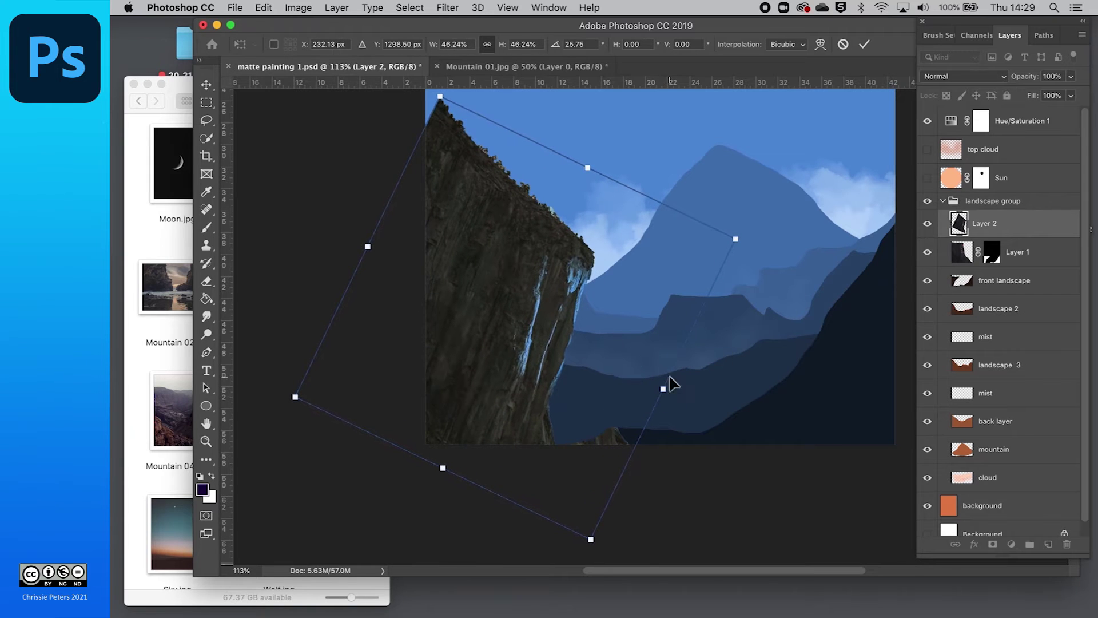
pyautogui.click(864, 45)
# - Lower the opacity of the pasted cliff on Layer 2 to 53%
pyautogui.click(1070, 77)
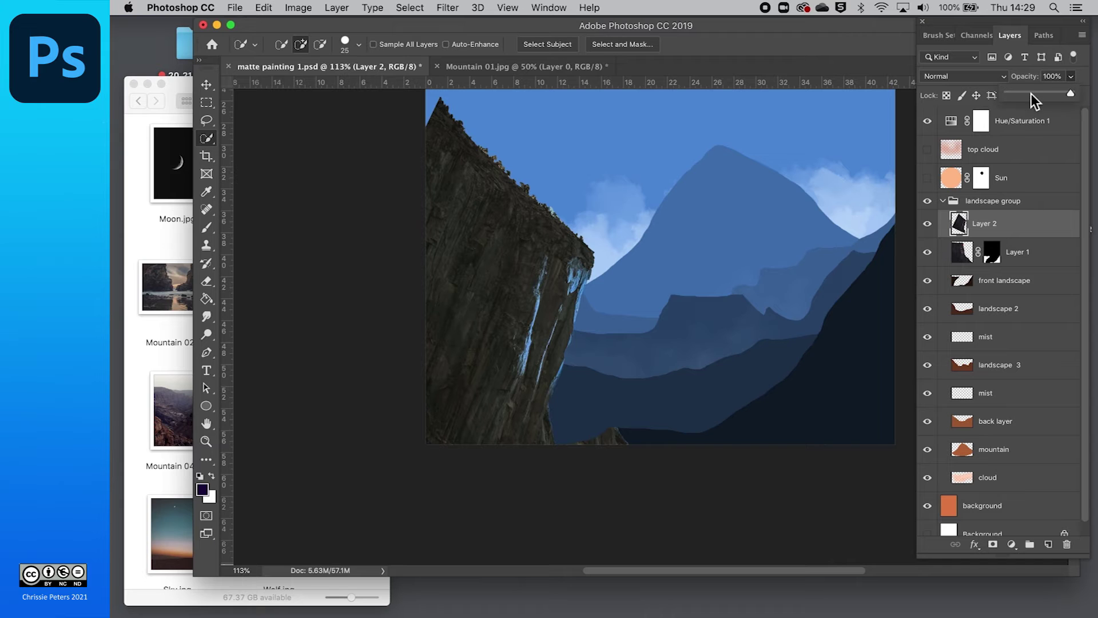
pyautogui.click(1042, 92)
pyautogui.click(965, 229)
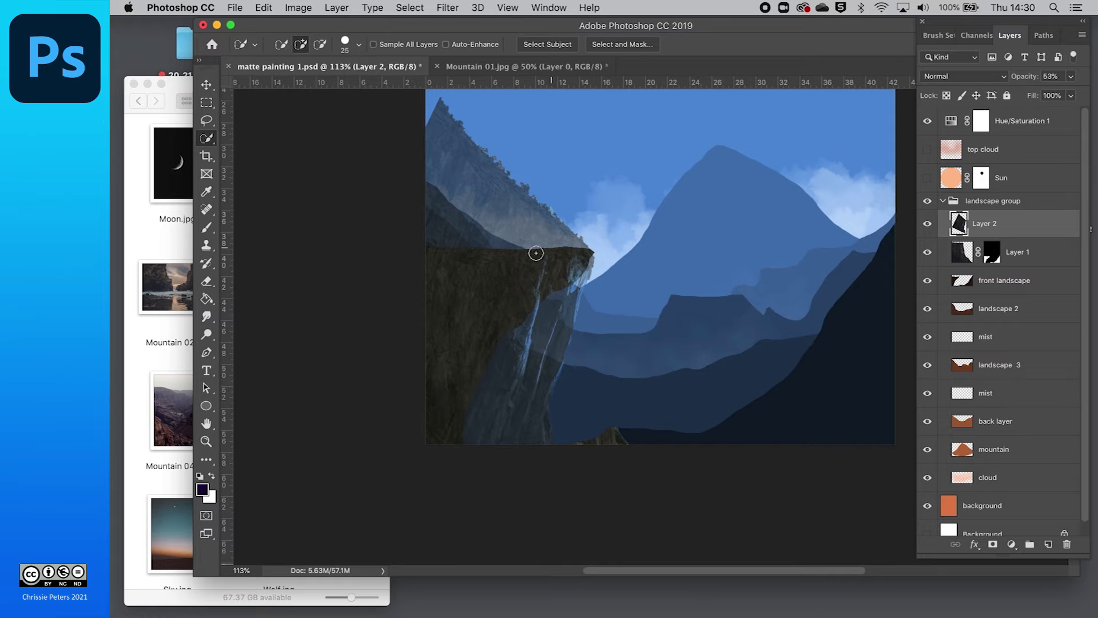
# - Try scaling the Layer 2 cliff to about 89.05% and rotating it about -11.56° to cover the overhang, applying the transformation
pyautogui.hotkey('ctrl', 't')
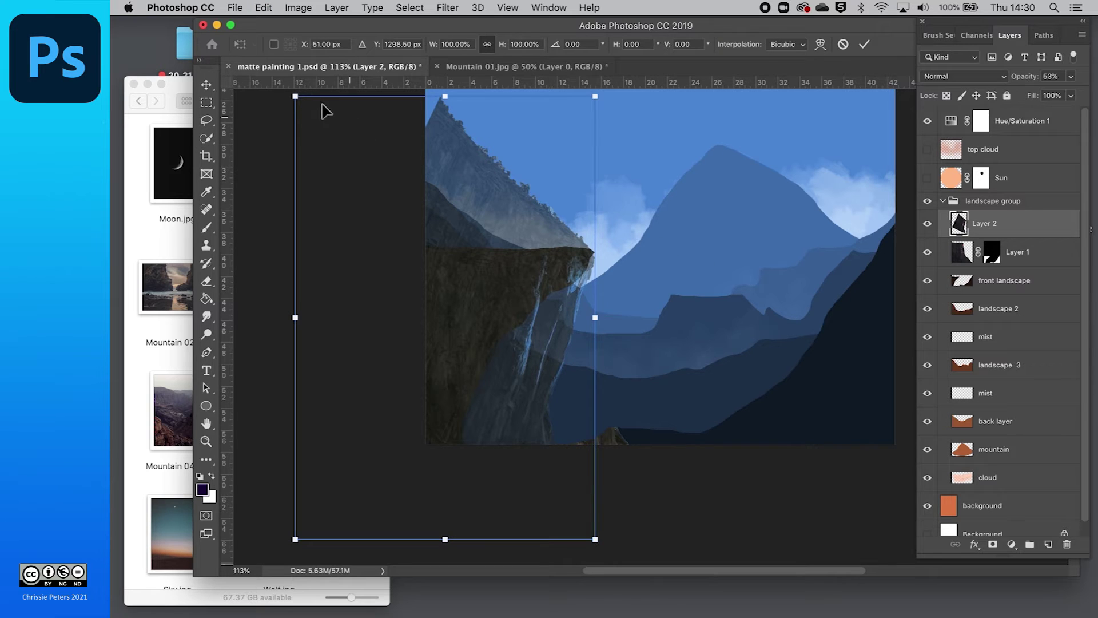
pyautogui.moveTo(294, 97); pyautogui.dragTo(327, 144)
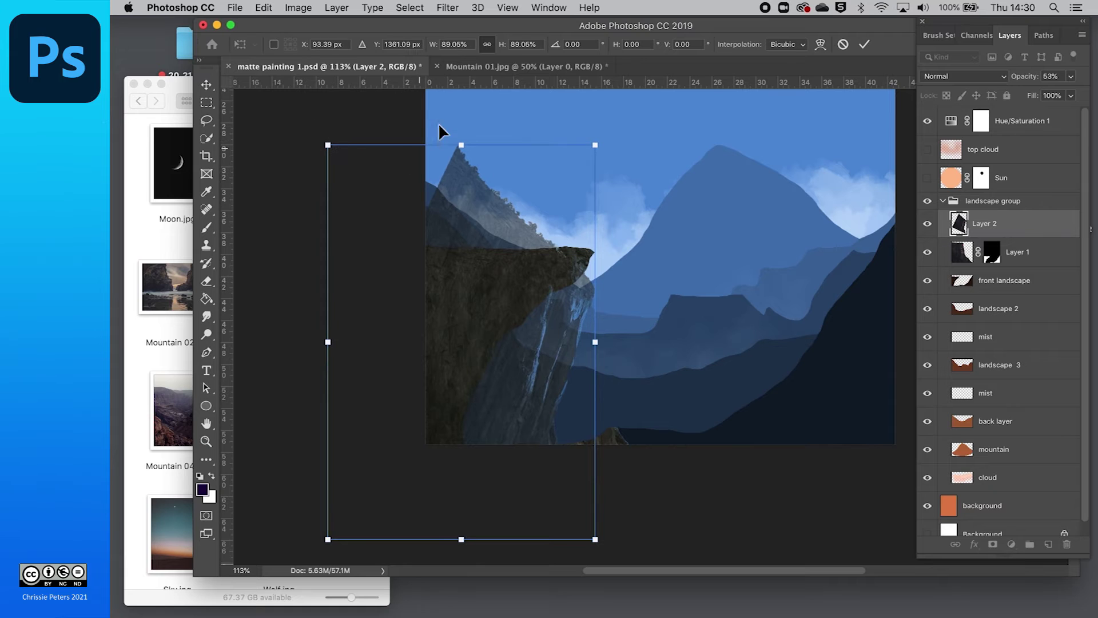
pyautogui.moveTo(610, 137); pyautogui.dragTo(565, 116)
pyautogui.moveTo(497, 263); pyautogui.dragTo(506, 257)
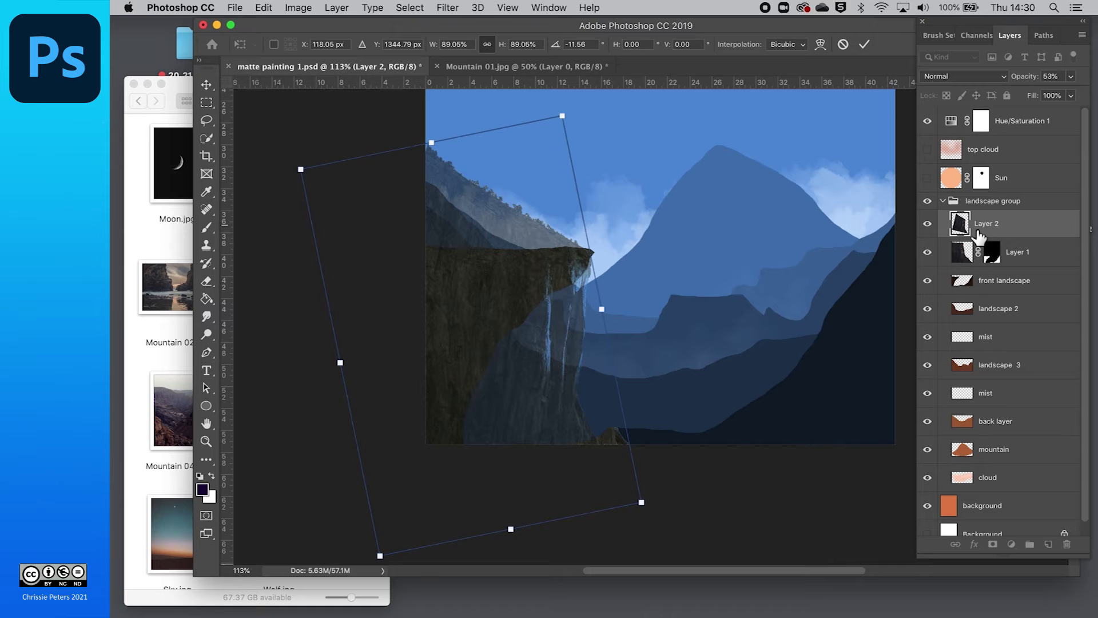
pyautogui.press('Return')
pyautogui.press('w')
# - Load the front landscape layer's shape as a selection and make Layer 2 the active layer
pyautogui.click(972, 289)
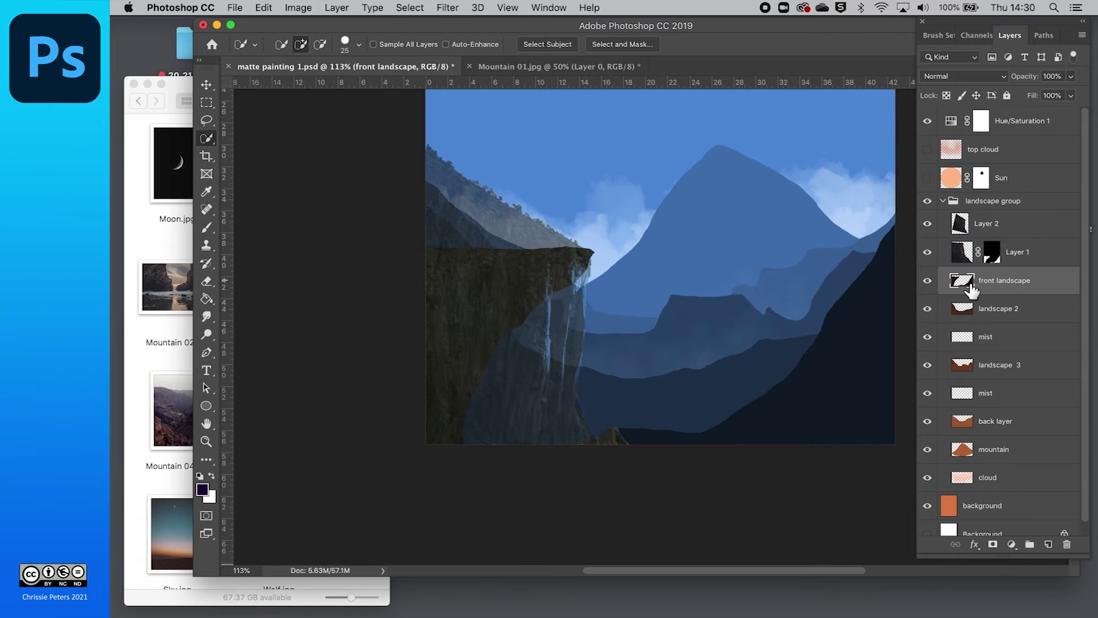
pyautogui.keyDown('super'); pyautogui.click(972, 281); pyautogui.keyUp('super')
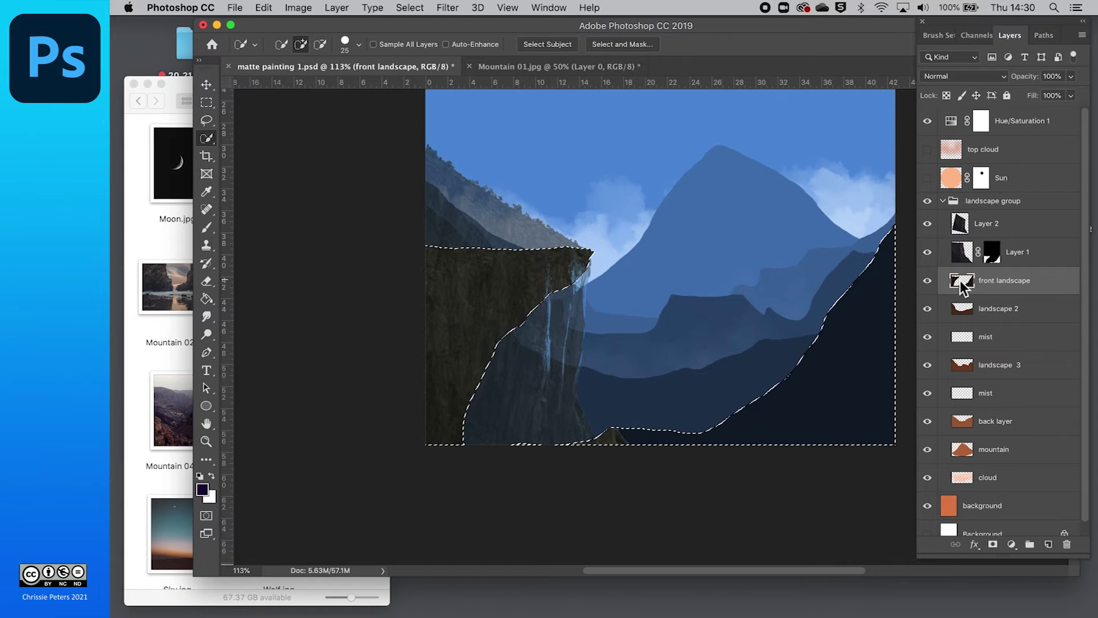
pyautogui.click(972, 224)
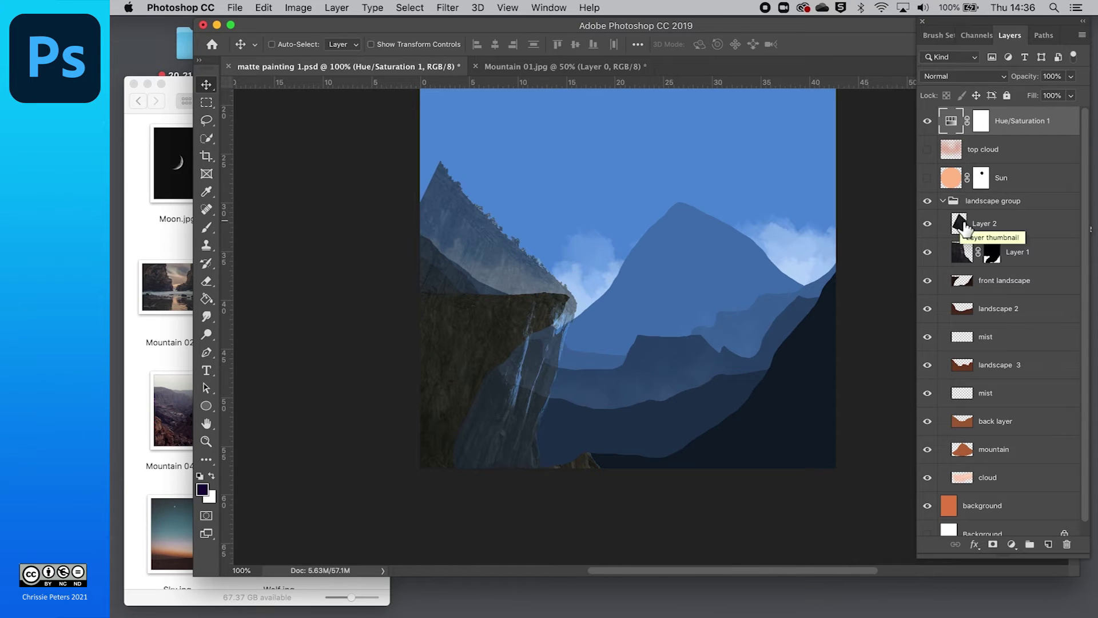
# - Add a layer mask to Layer 2 and paint out the cliff's peak in black, enlarging the soft brush to 100
pyautogui.click(965, 227)
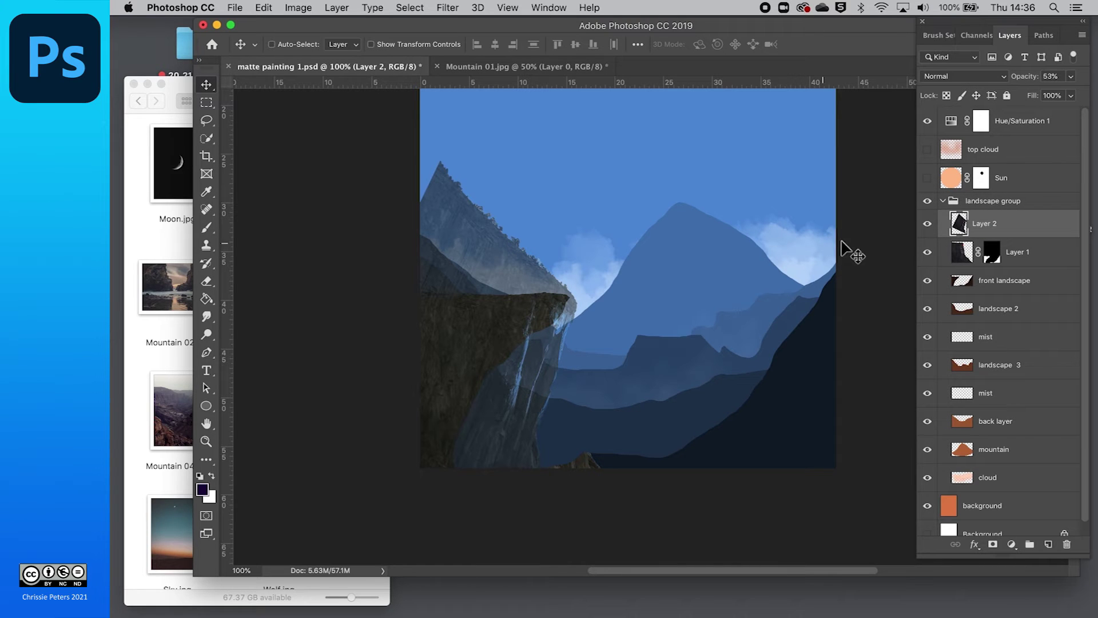
pyautogui.click(993, 544)
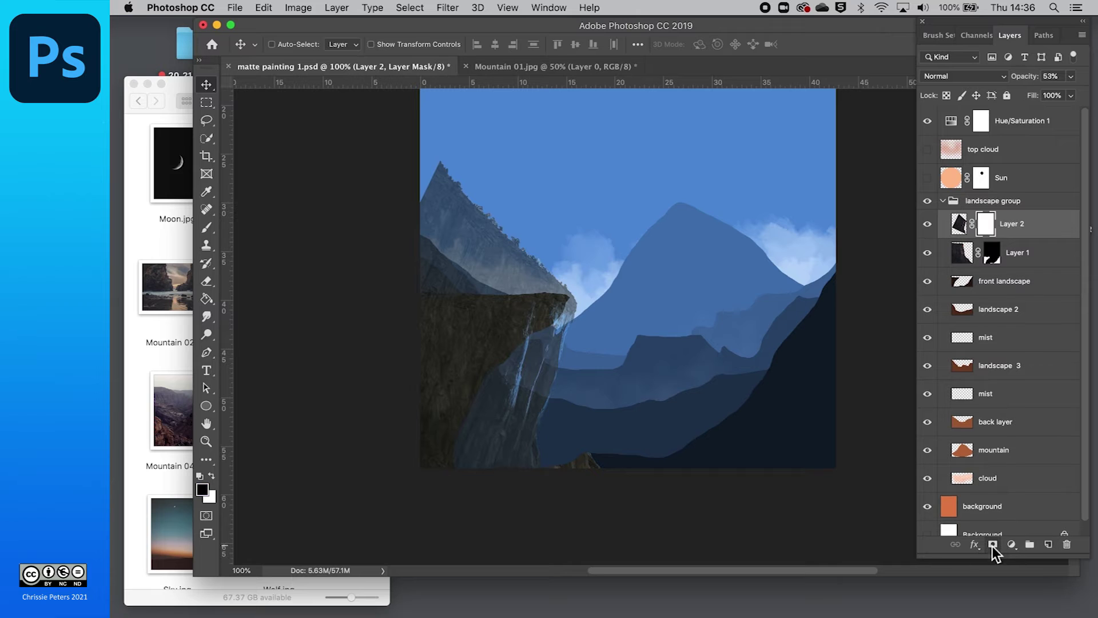
pyautogui.click(207, 228)
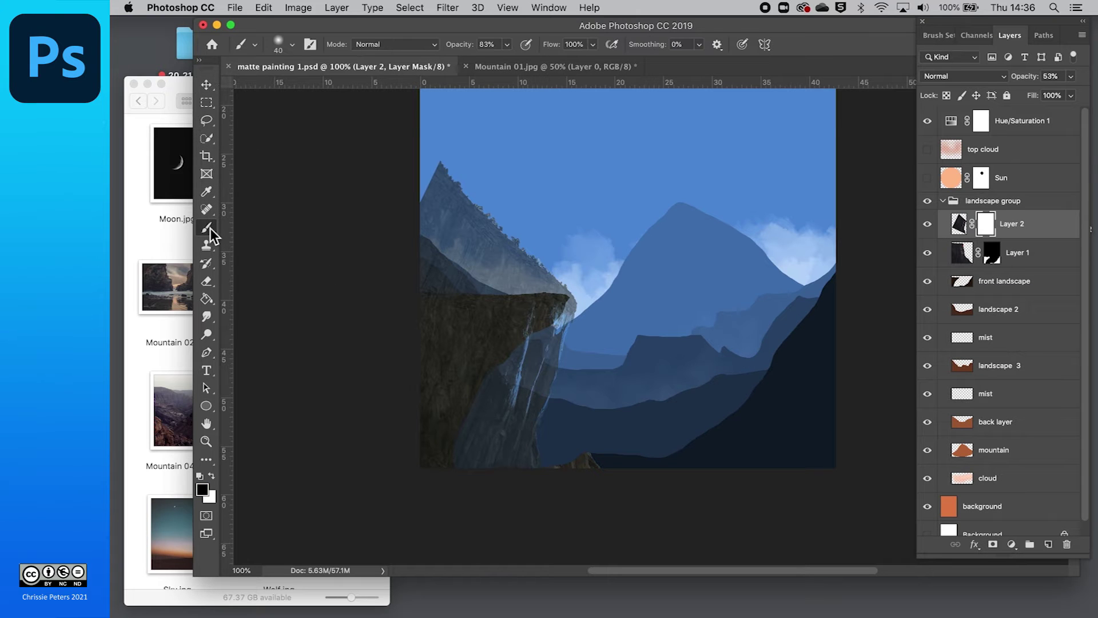
pyautogui.press(']')
pyautogui.moveTo(490, 232)
pyautogui.mouseDown()
pyautogui.moveTo(448, 169)
pyautogui.moveTo(461, 186)
pyautogui.moveTo(438, 183)
pyautogui.mouseUp()
pyautogui.press(']')
pyautogui.press(']')
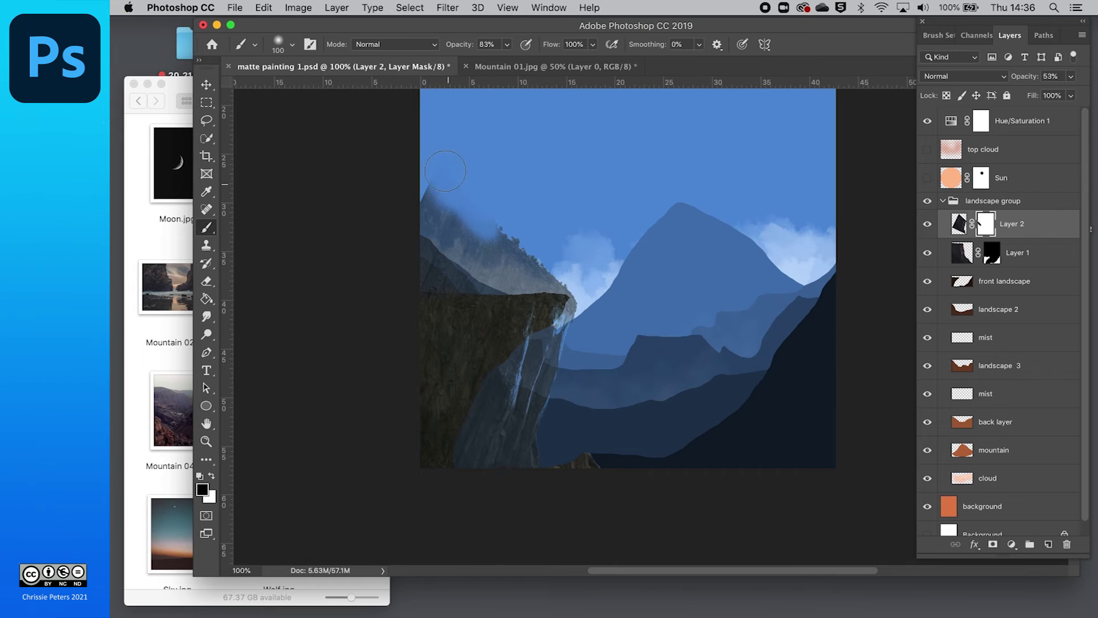
# - Raise the brush opacity to 100% and mask out the bulk of Layer 2's slope above the ledge
pyautogui.click(506, 45)
pyautogui.moveTo(507, 61); pyautogui.dragTo(535, 66)
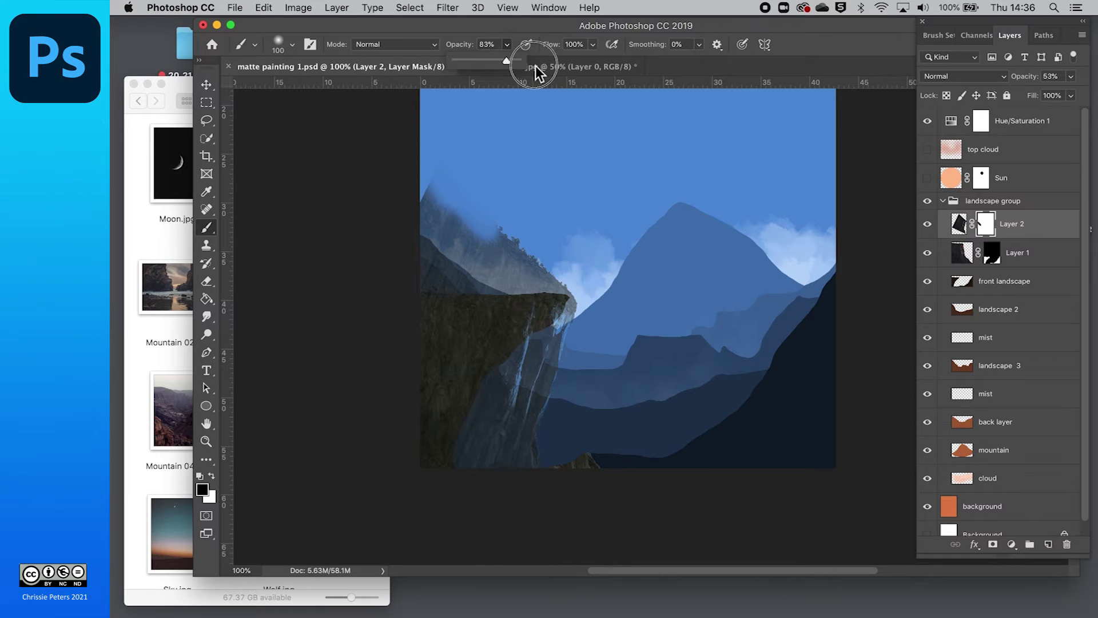
pyautogui.moveTo(436, 253)
pyautogui.mouseDown()
pyautogui.moveTo(460, 199)
pyautogui.moveTo(427, 177)
pyautogui.moveTo(445, 162)
pyautogui.moveTo(434, 249)
pyautogui.moveTo(550, 242)
pyautogui.moveTo(423, 218)
pyautogui.moveTo(496, 234)
pyautogui.moveTo(451, 240)
pyautogui.moveTo(557, 275)
pyautogui.moveTo(493, 258)
pyautogui.moveTo(486, 250)
pyautogui.moveTo(567, 261)
pyautogui.moveTo(406, 256)
pyautogui.moveTo(597, 258)
pyautogui.moveTo(524, 259)
pyautogui.moveTo(602, 283)
pyautogui.mouseUp()
# - Reduce the brush size to 30 and mask out the leftover Layer 2 rock along the ledge's top edge
pyautogui.scroll(1, 601, 294)
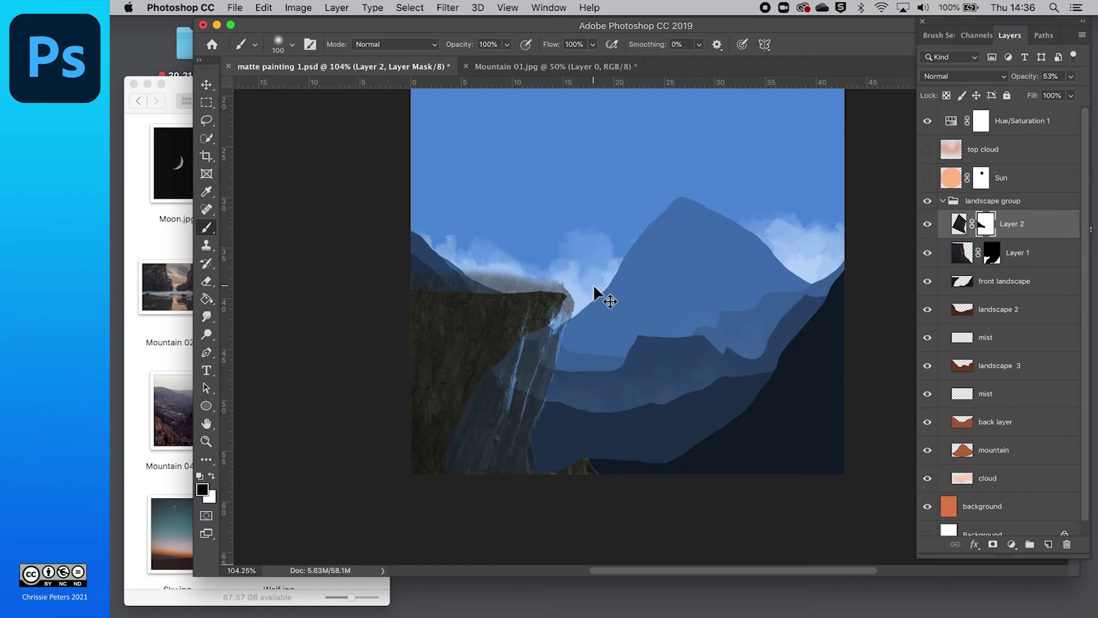
pyautogui.scroll(5, 592, 284)
pyautogui.hscroll(-5, 589, 282)
pyautogui.press('[')
pyautogui.press('[')
pyautogui.press('[')
pyautogui.press('[')
pyautogui.press('[')
pyautogui.press('[')
pyautogui.press('[')
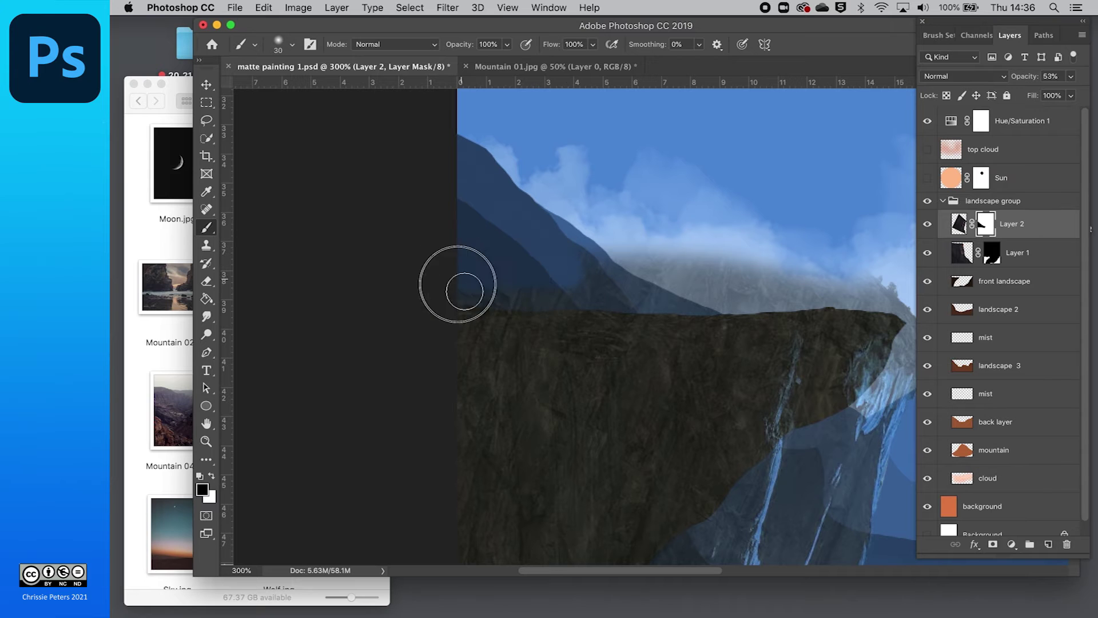
pyautogui.moveTo(497, 289)
pyautogui.mouseDown()
pyautogui.moveTo(743, 252)
pyautogui.moveTo(582, 261)
pyautogui.moveTo(760, 247)
pyautogui.moveTo(847, 263)
pyautogui.moveTo(852, 252)
pyautogui.moveTo(813, 285)
pyautogui.moveTo(620, 282)
pyautogui.moveTo(798, 250)
pyautogui.moveTo(799, 259)
pyautogui.moveTo(578, 265)
pyautogui.moveTo(708, 252)
pyautogui.mouseUp()
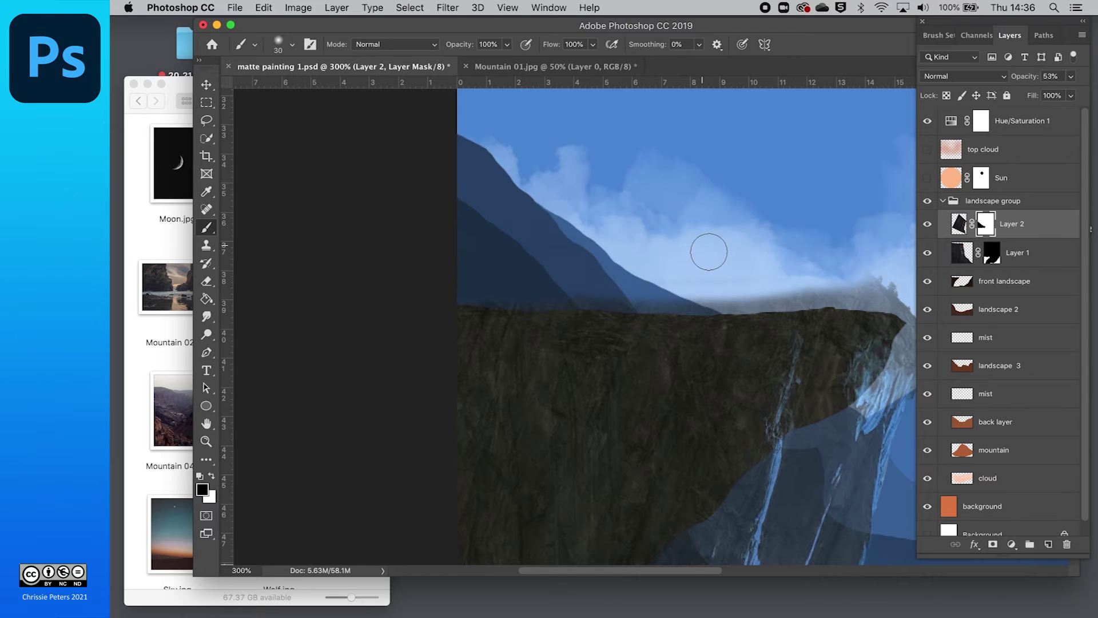
# - Trim the remaining Layer 2 rock above the overhang's tip by painting black on its mask
pyautogui.hscroll(10, 708, 251)
pyautogui.moveTo(444, 284)
pyautogui.mouseDown()
pyautogui.moveTo(517, 284)
pyautogui.moveTo(563, 302)
pyautogui.moveTo(502, 265)
pyautogui.moveTo(569, 312)
pyautogui.moveTo(579, 339)
pyautogui.moveTo(569, 381)
pyautogui.moveTo(563, 374)
pyautogui.moveTo(522, 455)
pyautogui.mouseUp()
pyautogui.hscroll(-2, 522, 457)
pyautogui.scroll(-2, 522, 457)
pyautogui.hscroll(-5, 521, 457)
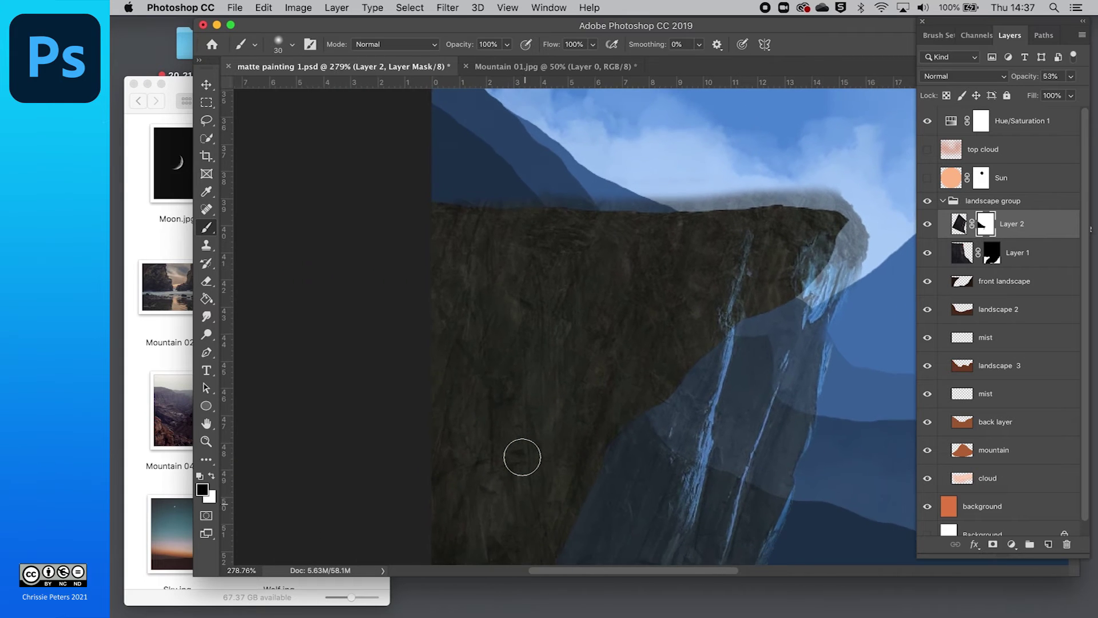
# - Start a Warp on Layer 2 and pull the grid's lower edge and interior inward to bend the cliff toward the overhang's underside
pyautogui.scroll(-1, 522, 456)
pyautogui.hscroll(2, 521, 457)
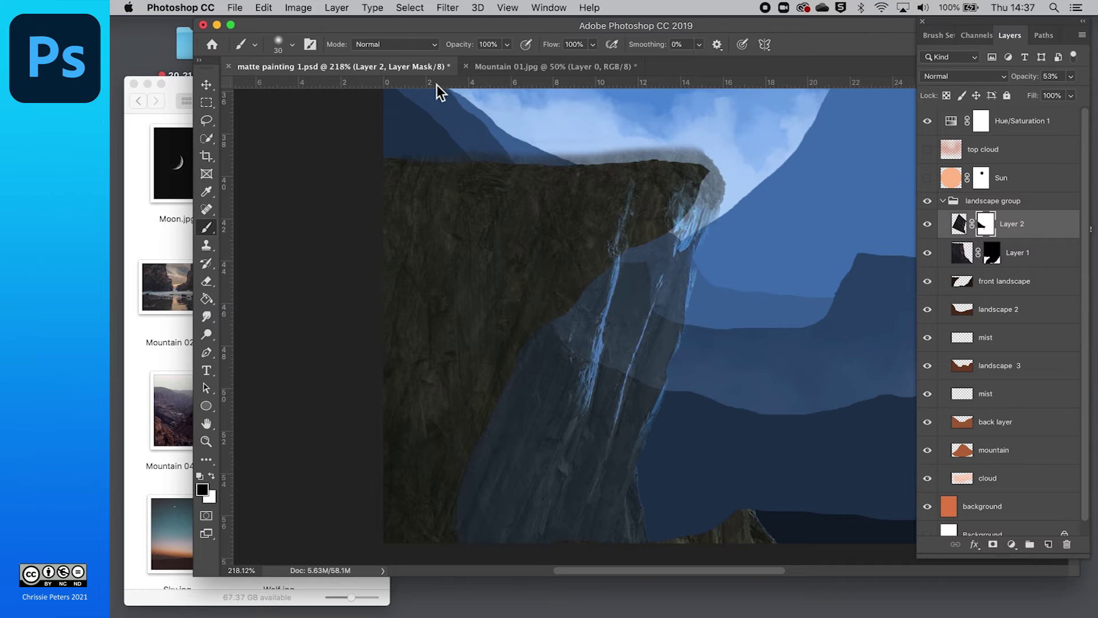
pyautogui.click(284, 6)
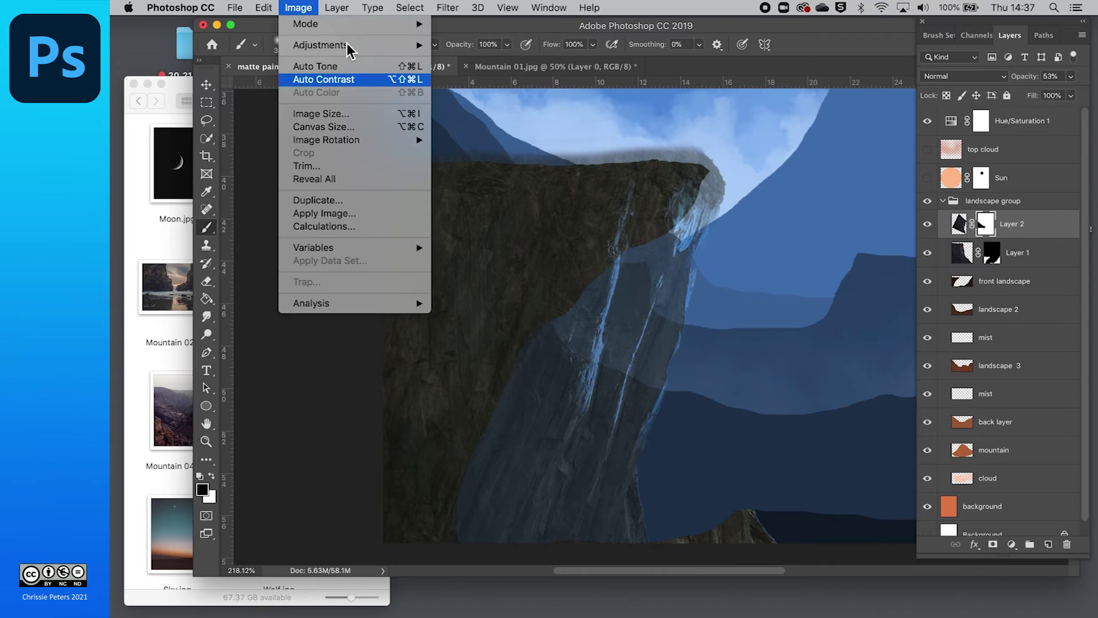
pyautogui.moveTo(336, 7)
pyautogui.moveTo(262, 8)
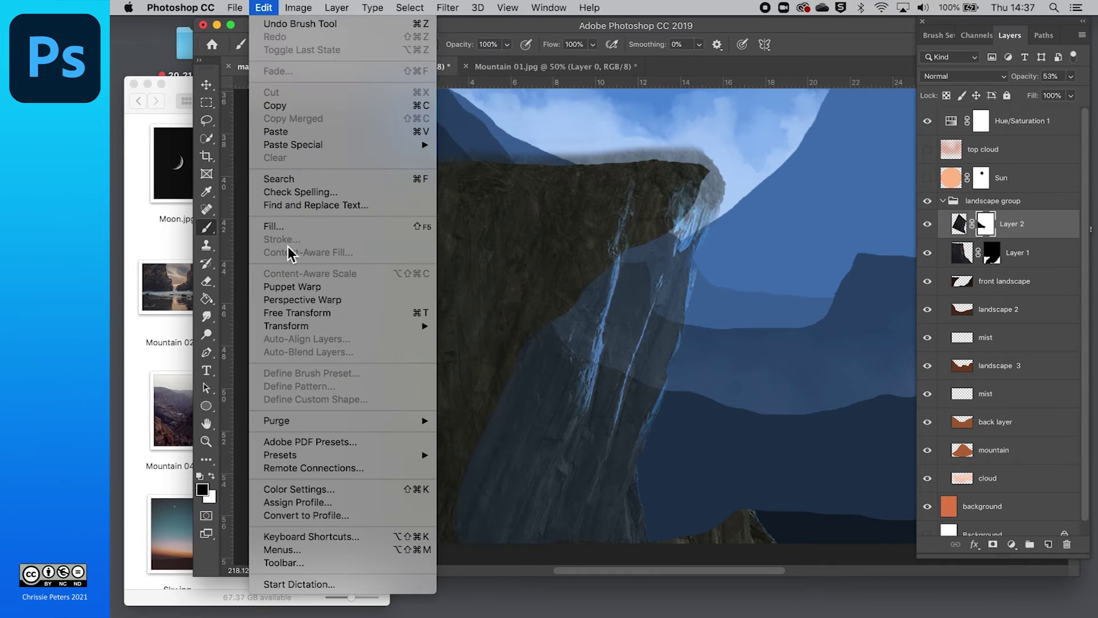
pyautogui.moveTo(296, 327)
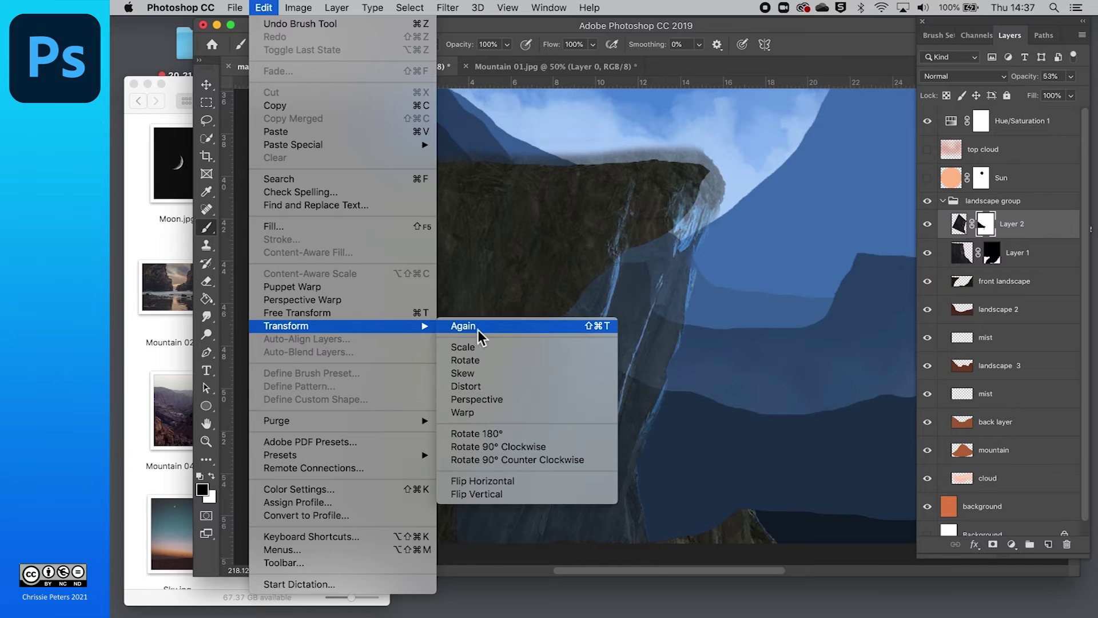
pyautogui.click(502, 419)
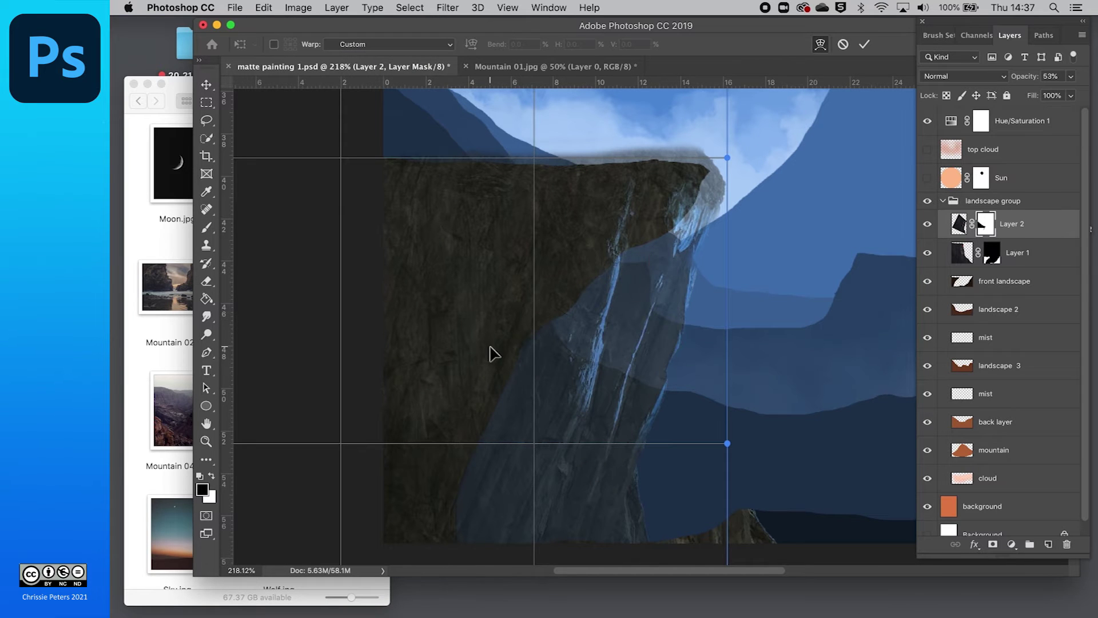
pyautogui.press('super+minus')
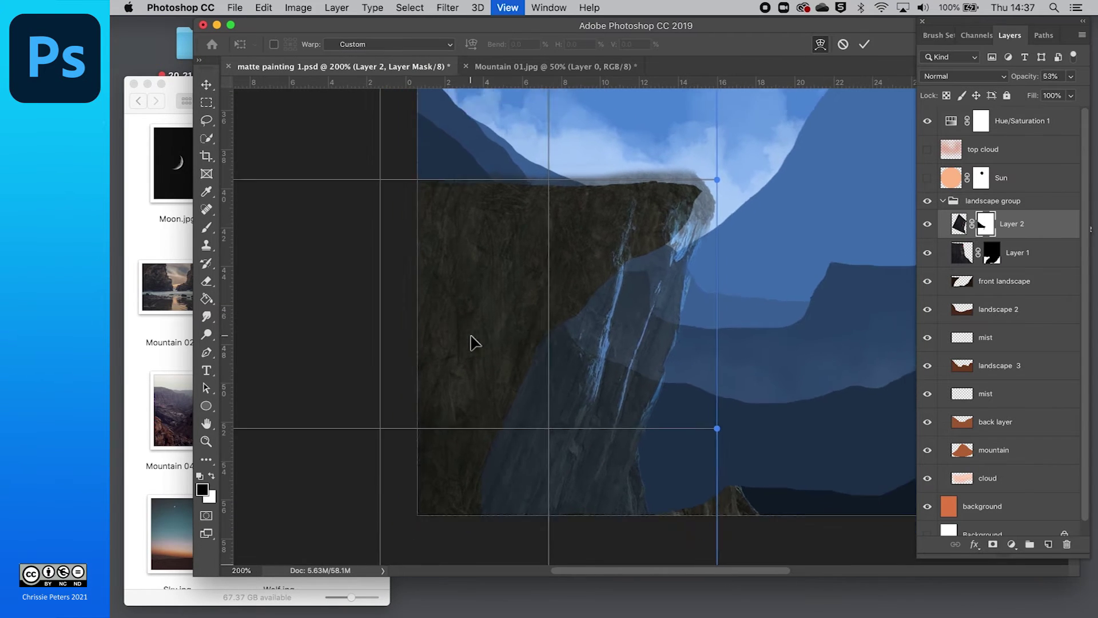
pyautogui.press('super+minus')
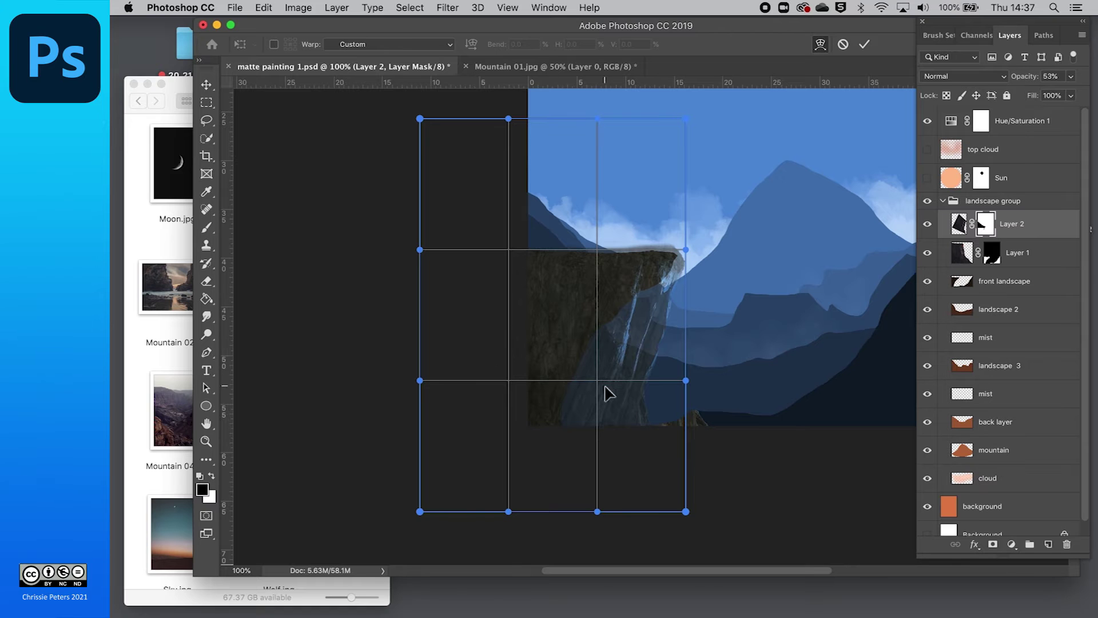
pyautogui.moveTo(597, 382); pyautogui.dragTo(592, 379)
pyautogui.moveTo(597, 511); pyautogui.dragTo(537, 438)
pyautogui.moveTo(579, 367)
pyautogui.mouseDown()
pyautogui.moveTo(571, 361)
pyautogui.moveTo(580, 361)
pyautogui.mouseUp()
pyautogui.moveTo(593, 250); pyautogui.dragTo(591, 260)
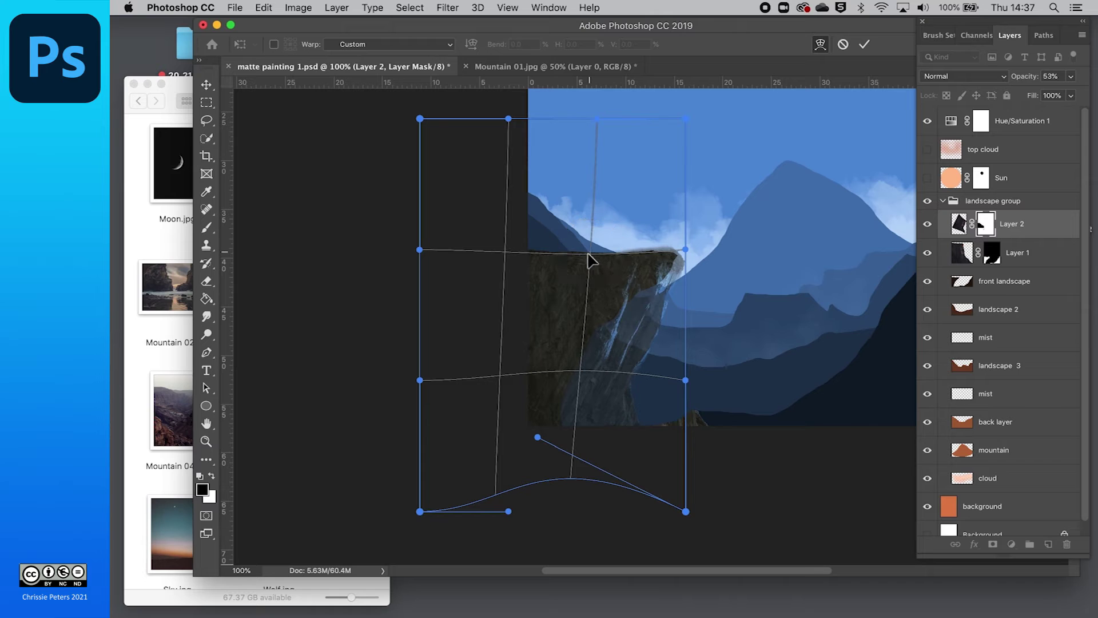
# - Pull the warp grid's lower-right corner, its handle and the cliff face inward to follow the front landscape's concave underside
pyautogui.moveTo(686, 380); pyautogui.dragTo(671, 373)
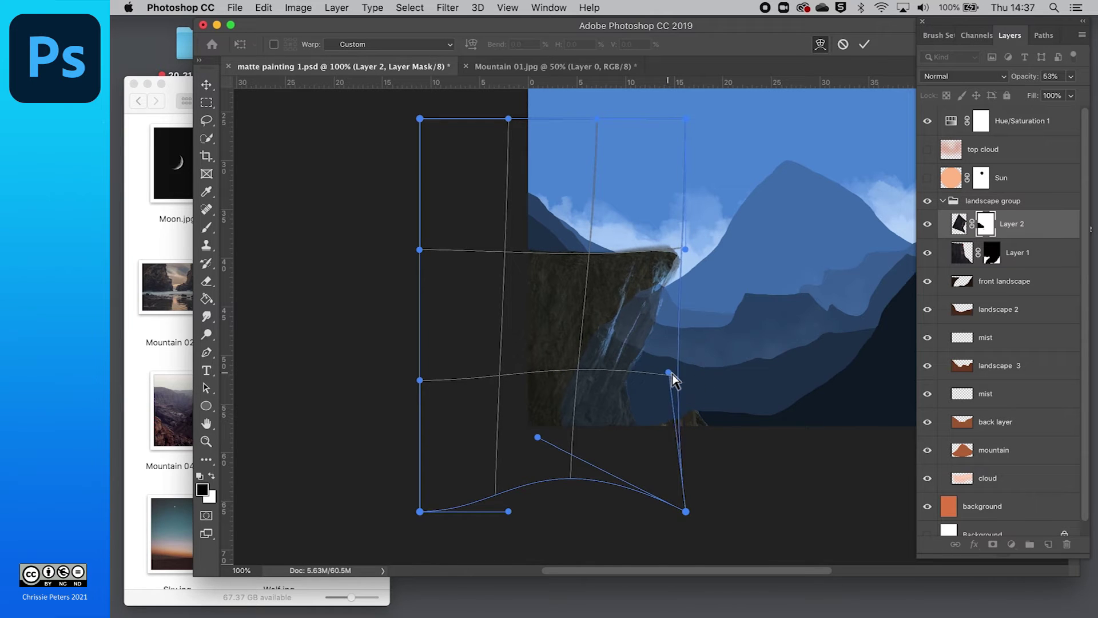
pyautogui.moveTo(686, 511); pyautogui.dragTo(629, 441)
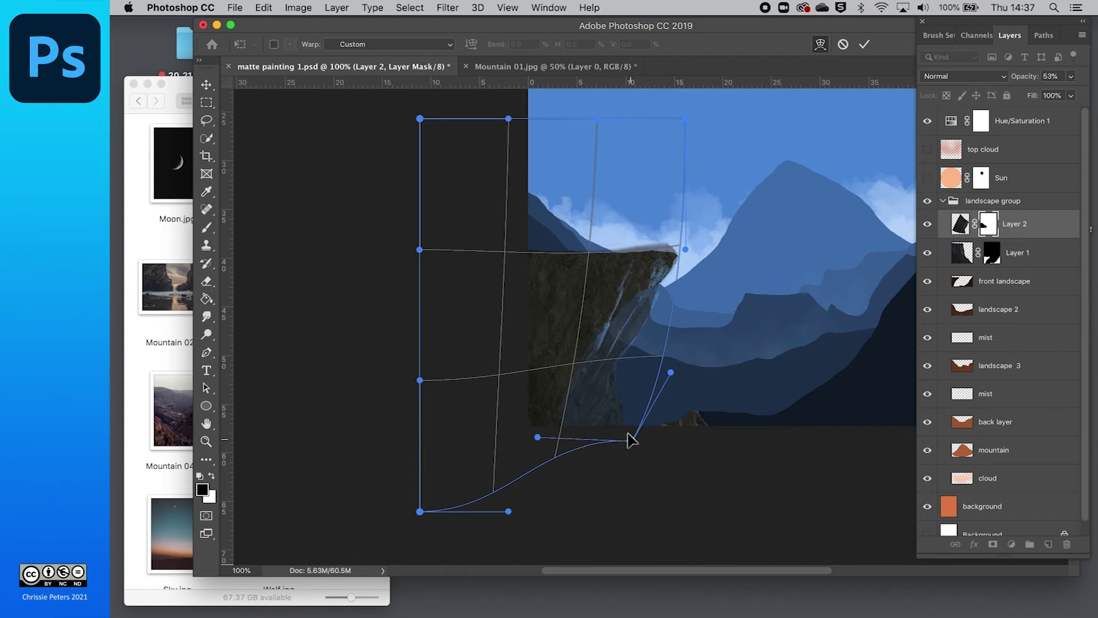
pyautogui.moveTo(592, 362); pyautogui.dragTo(569, 358)
pyautogui.moveTo(652, 366); pyautogui.dragTo(633, 361)
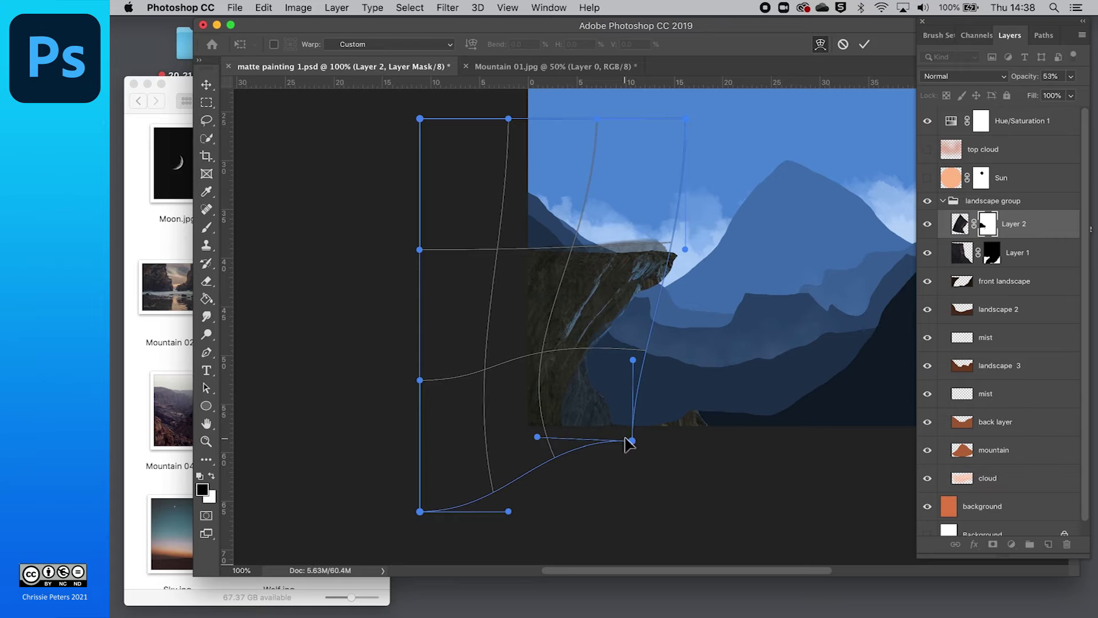
pyautogui.moveTo(627, 448); pyautogui.dragTo(626, 447)
# - Stretch the warped cliff outward to cover the overhang's tip and shift its inner rock face slightly up toward the ledge
pyautogui.scroll(3, 633, 293)
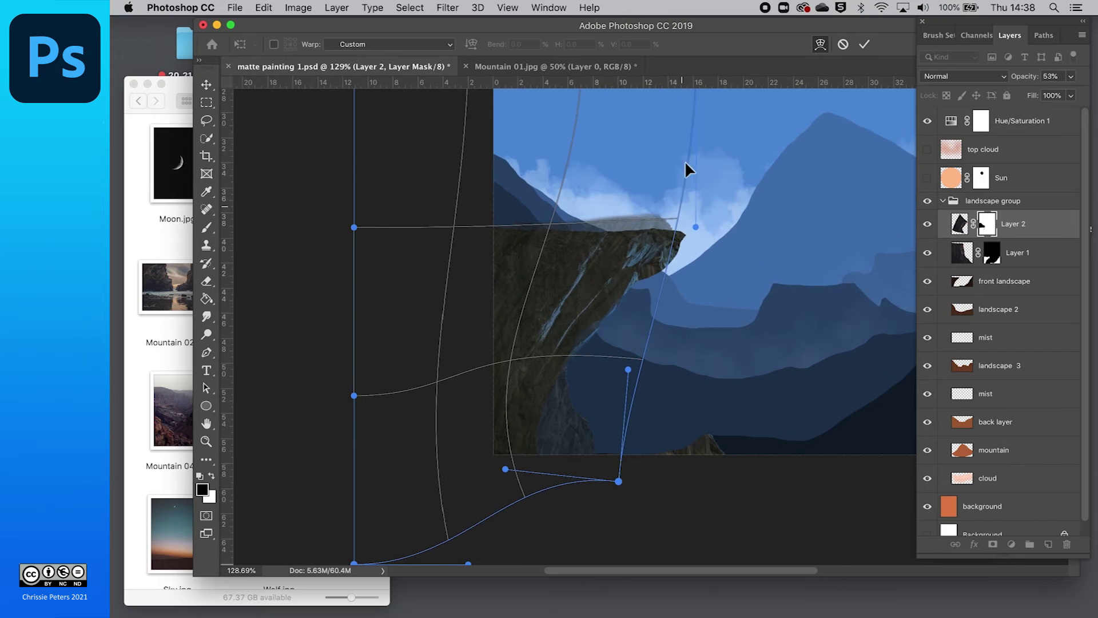
pyautogui.moveTo(681, 224)
pyautogui.mouseDown()
pyautogui.moveTo(690, 225)
pyautogui.moveTo(675, 217)
pyautogui.moveTo(691, 222)
pyautogui.mouseUp()
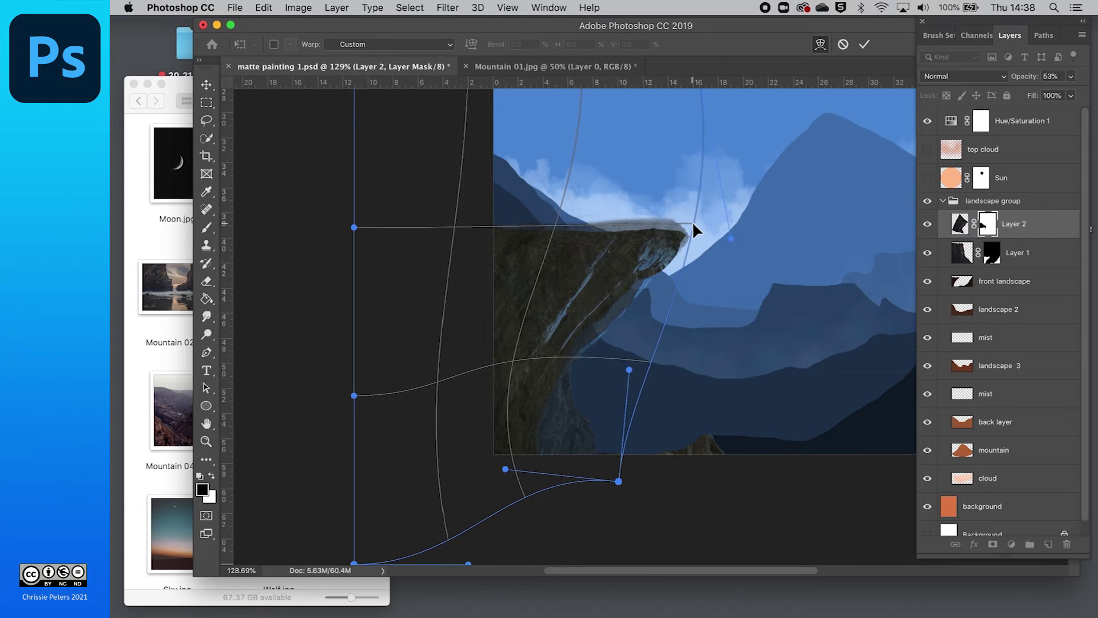
pyautogui.moveTo(531, 305); pyautogui.dragTo(514, 294)
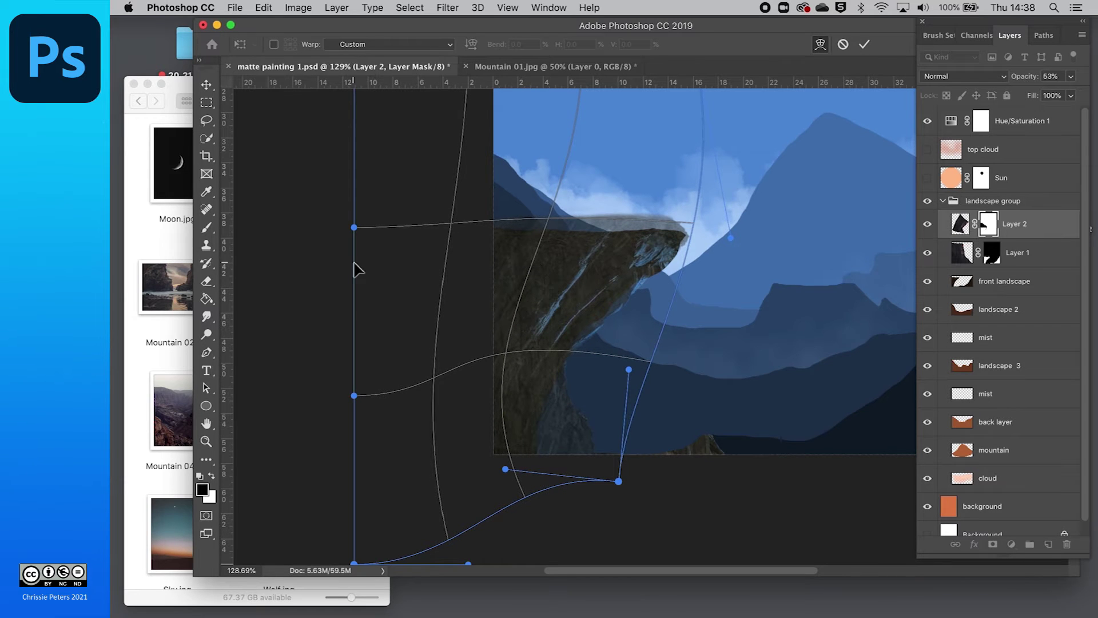
pyautogui.scroll(-2, 613, 460)
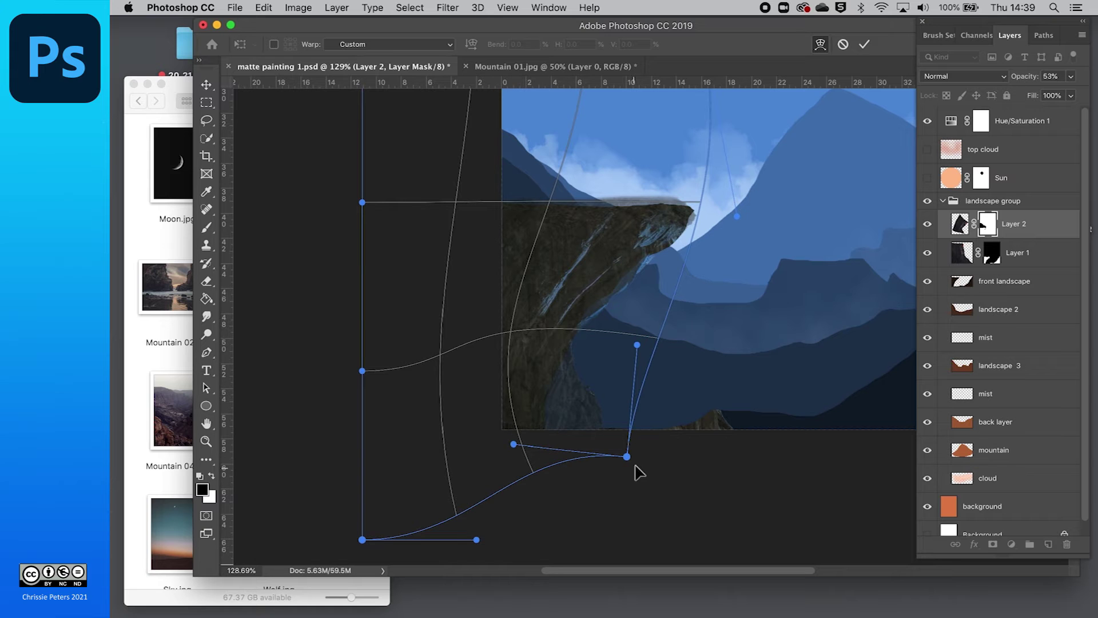
# - Move the warp grid's lower-right corner to about X 8.09 cm, Y 60.18 cm, adjust the bottom handle and apply the warp
pyautogui.moveTo(627, 456); pyautogui.dragTo(604, 464)
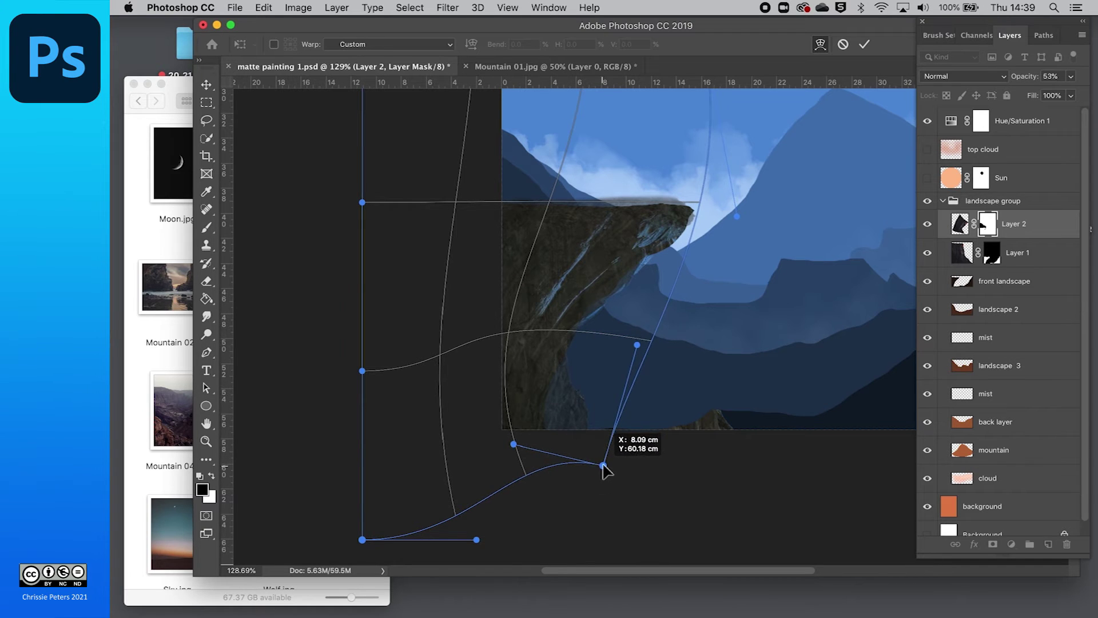
pyautogui.moveTo(513, 444); pyautogui.dragTo(506, 444)
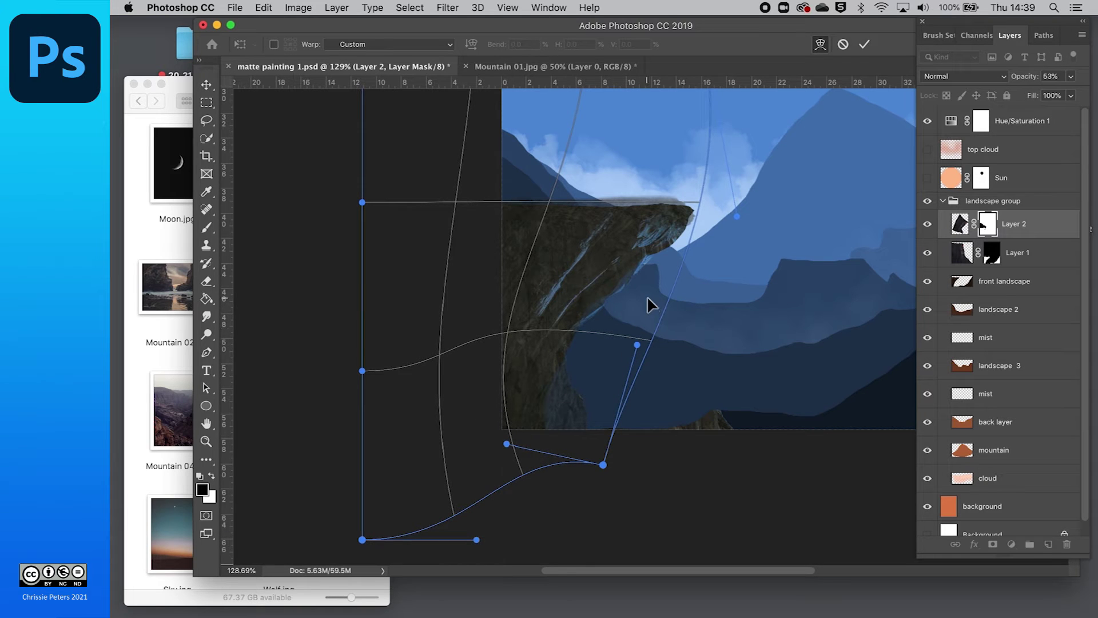
pyautogui.click(865, 47)
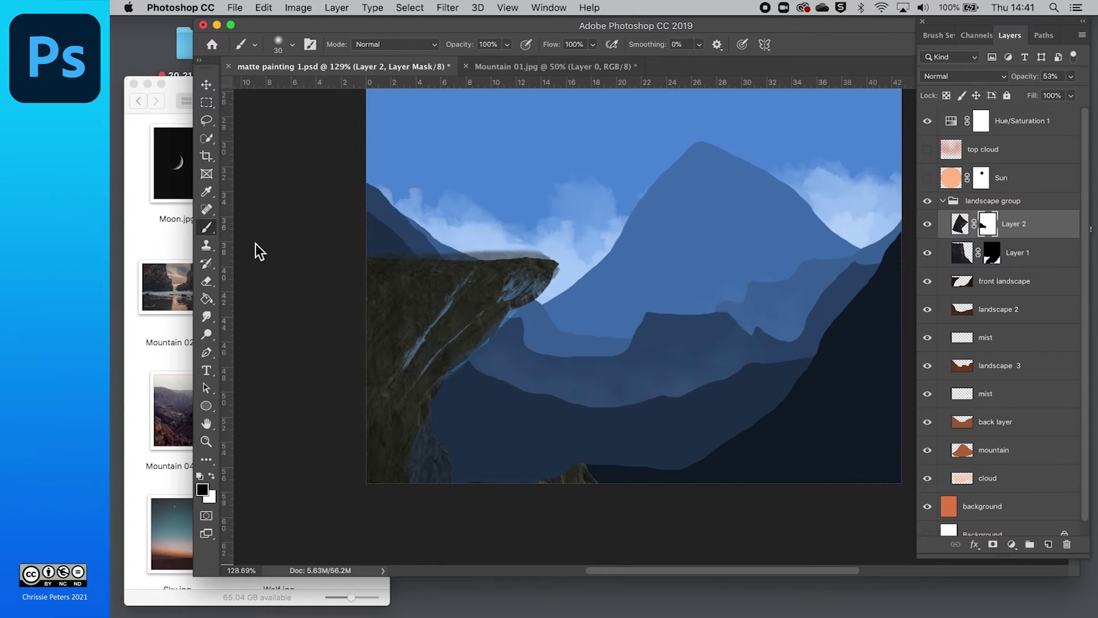
# - Raise the opacity of Layer 2 to 85%
pyautogui.scroll(4, 512, 263)
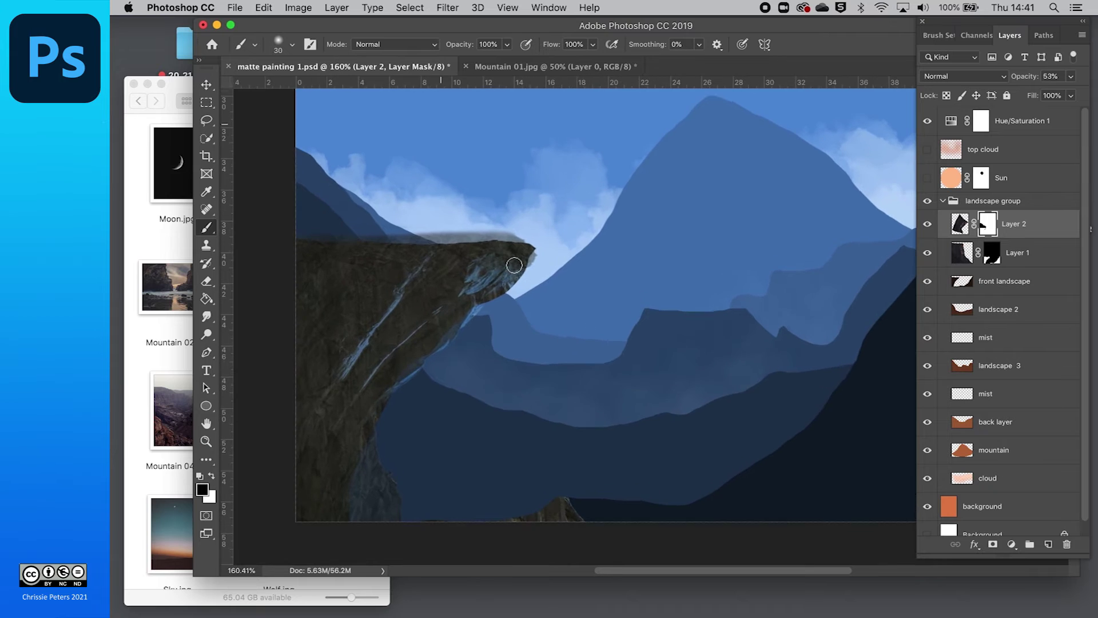
pyautogui.hscroll(-3, 513, 265)
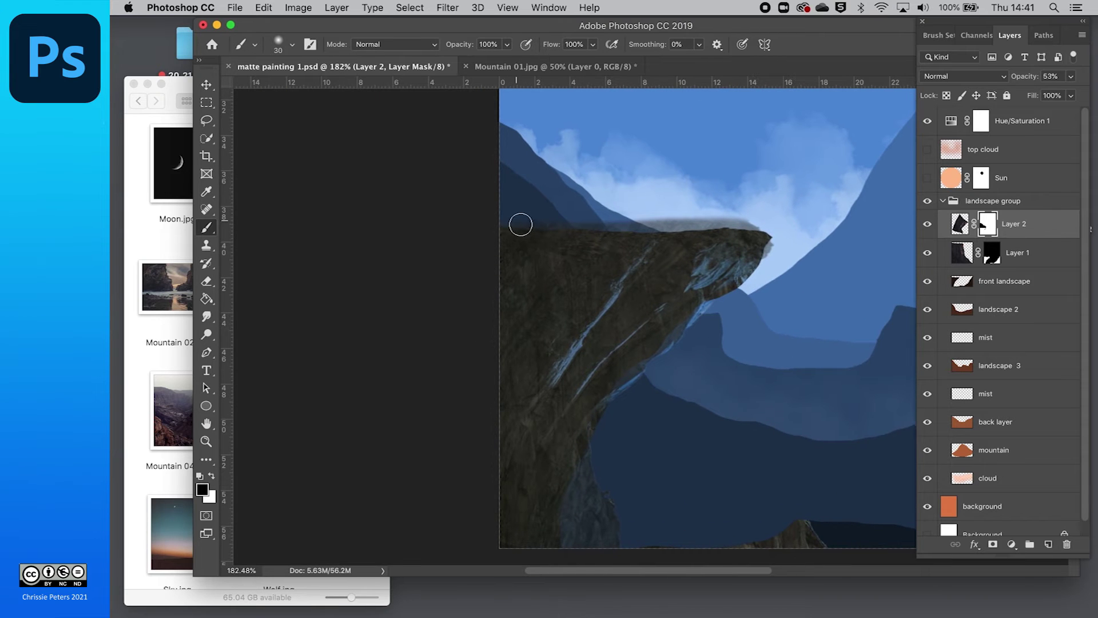
pyautogui.click(1071, 77)
pyautogui.moveTo(1051, 94); pyautogui.dragTo(1084, 96)
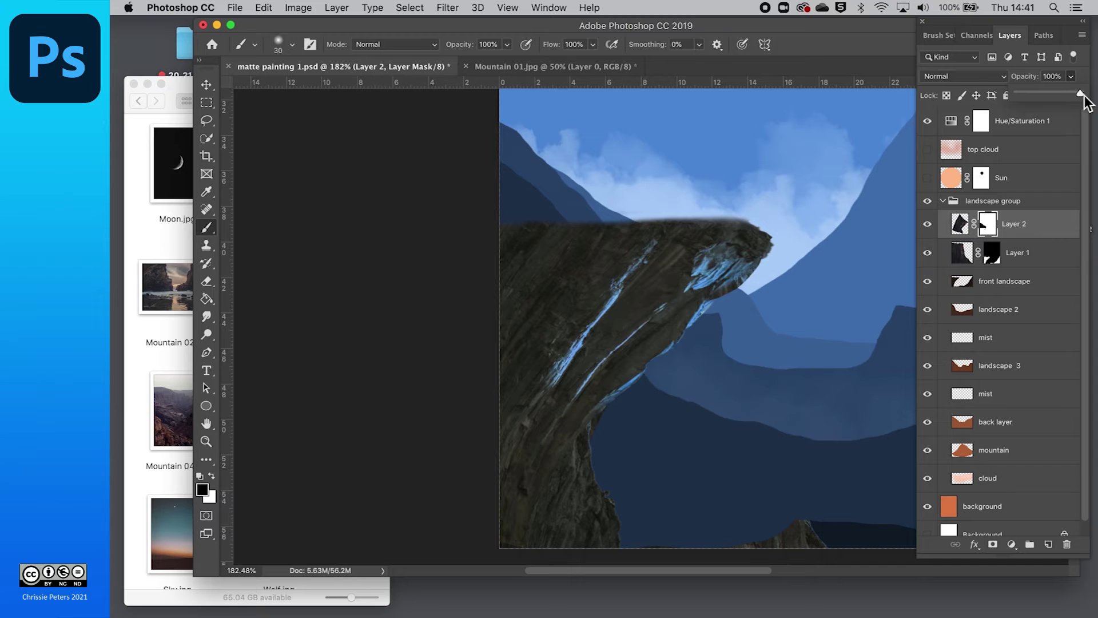
pyautogui.scroll(-2, 690, 287)
pyautogui.hscroll(2, 690, 287)
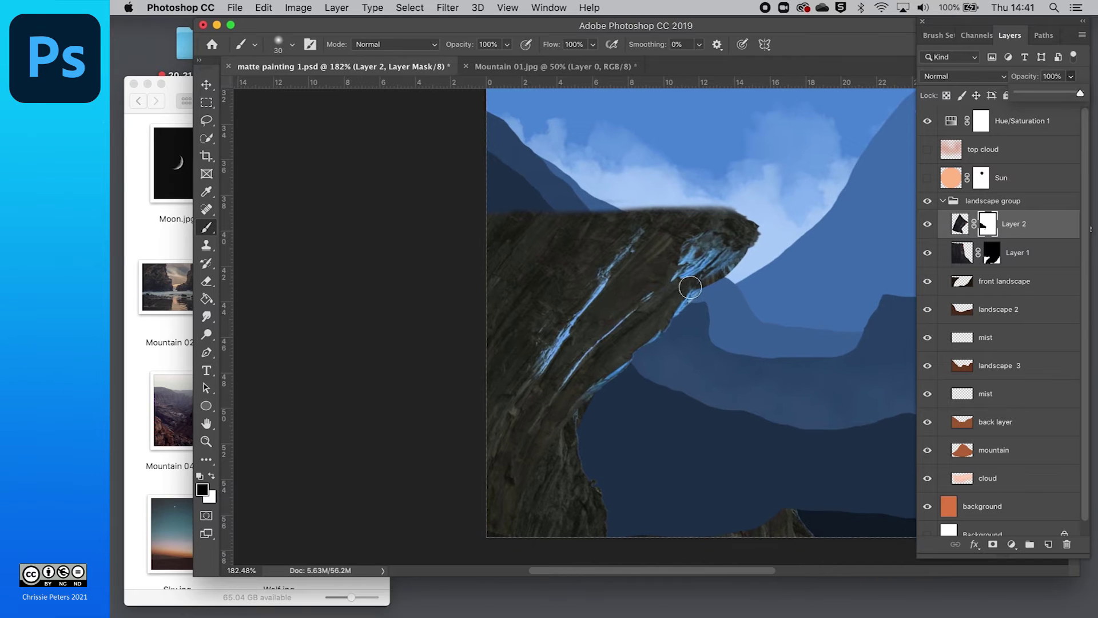
pyautogui.moveTo(1076, 95); pyautogui.dragTo(1072, 95)
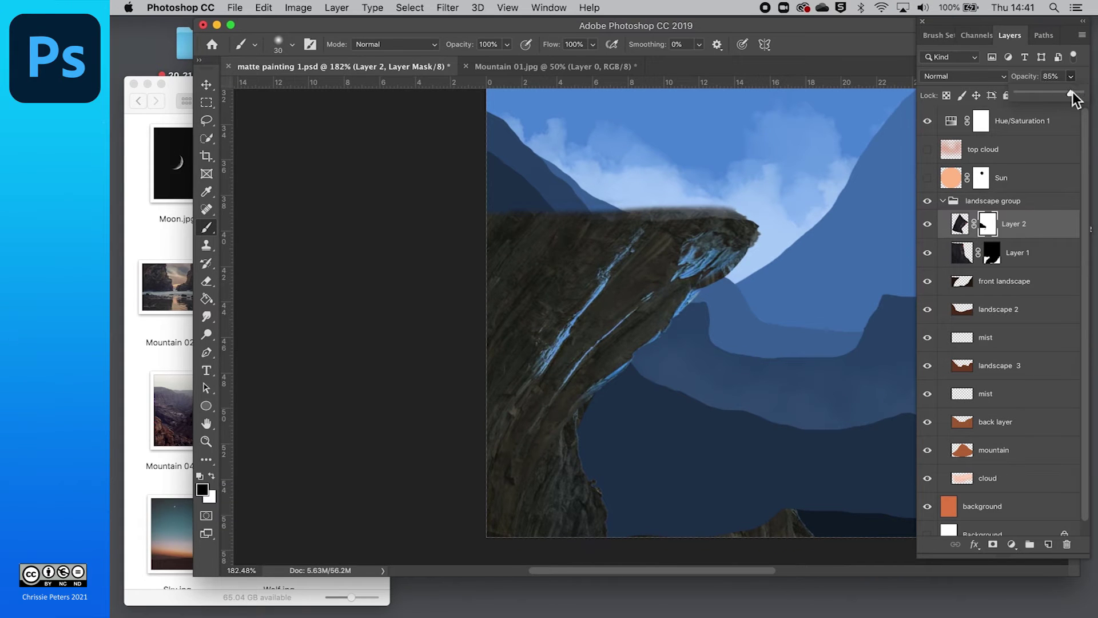
# - Mask out Layer 2's overlap along the ledge's top edge up to the tip, and make Layer 1's mask active
pyautogui.click(501, 208)
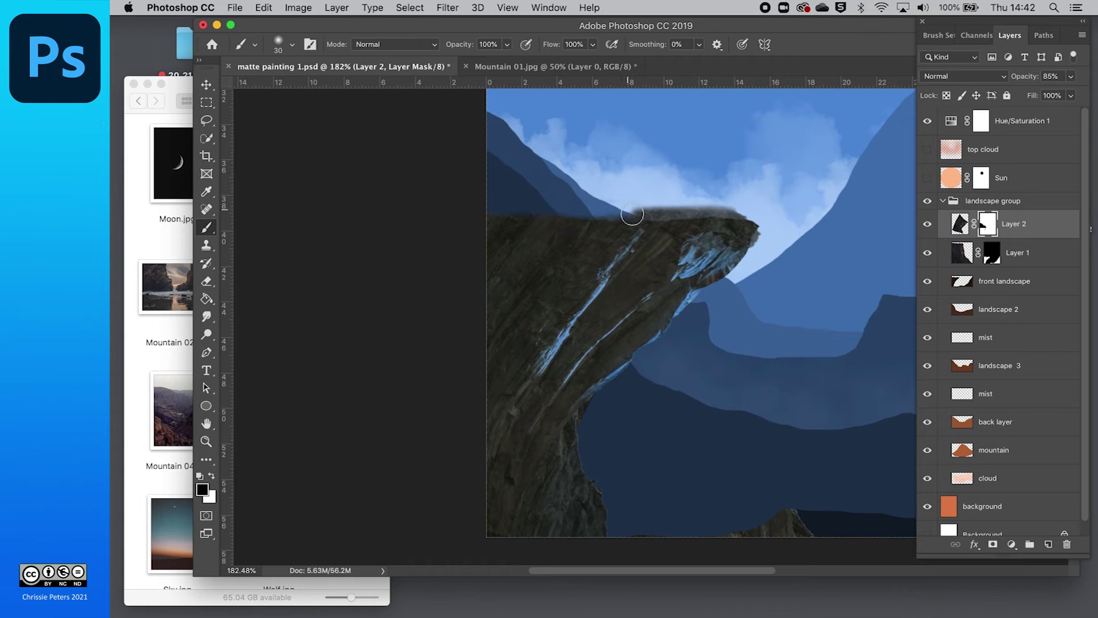
pyautogui.moveTo(632, 214)
pyautogui.mouseDown()
pyautogui.moveTo(661, 204)
pyautogui.moveTo(736, 208)
pyautogui.moveTo(767, 225)
pyautogui.moveTo(760, 245)
pyautogui.moveTo(773, 235)
pyautogui.mouseUp()
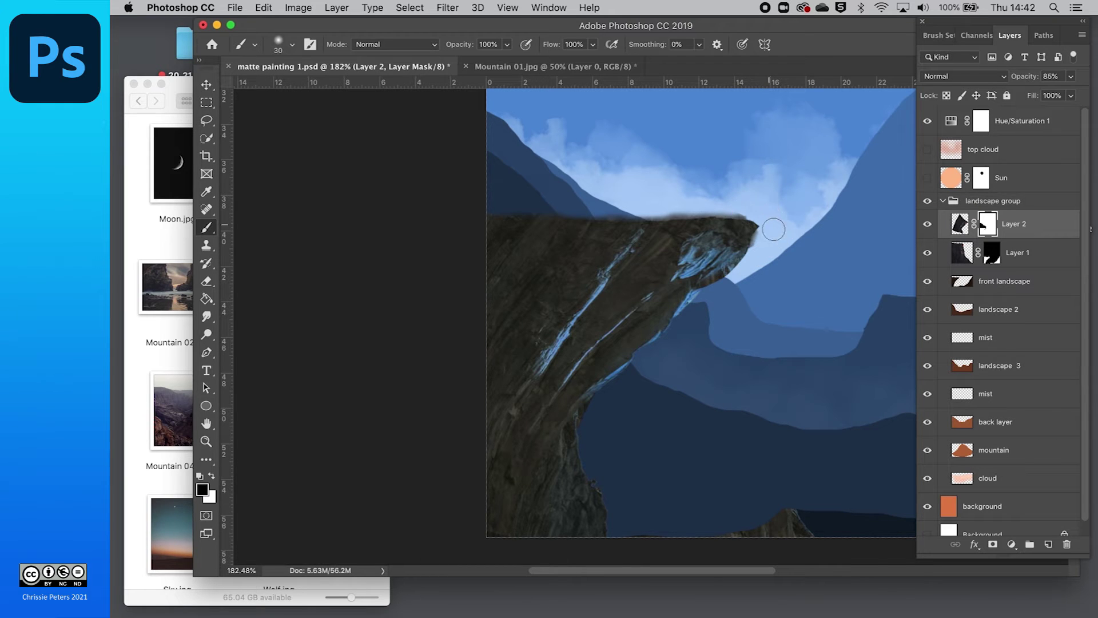
pyautogui.click(992, 254)
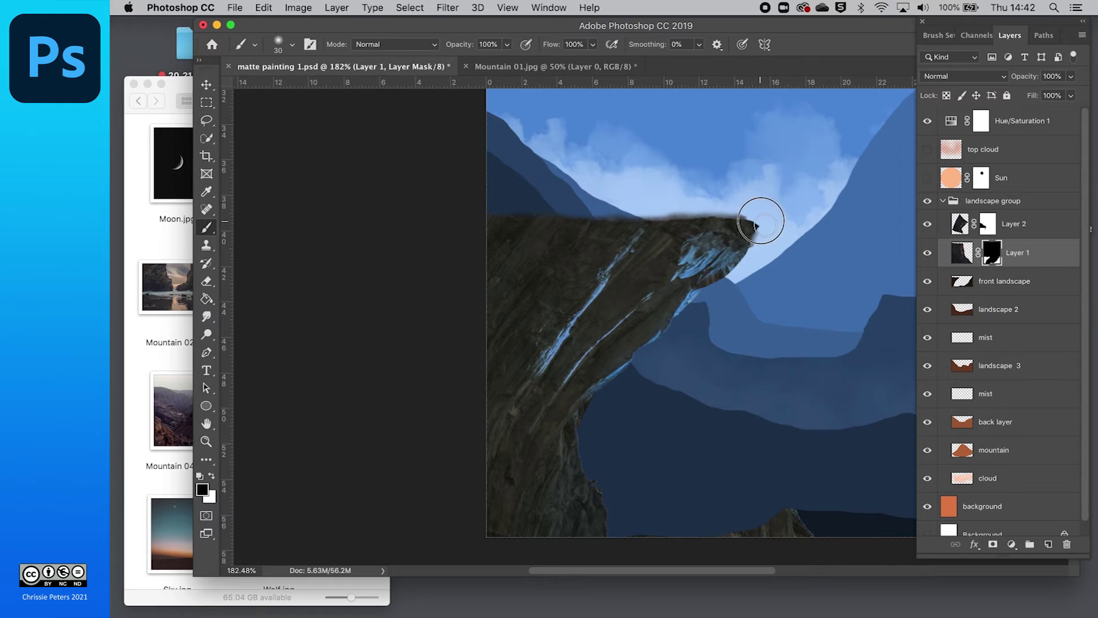
# - Paint white on Layer 1's mask to restore the rock around the overhang's tip and along its underside
pyautogui.click(211, 475)
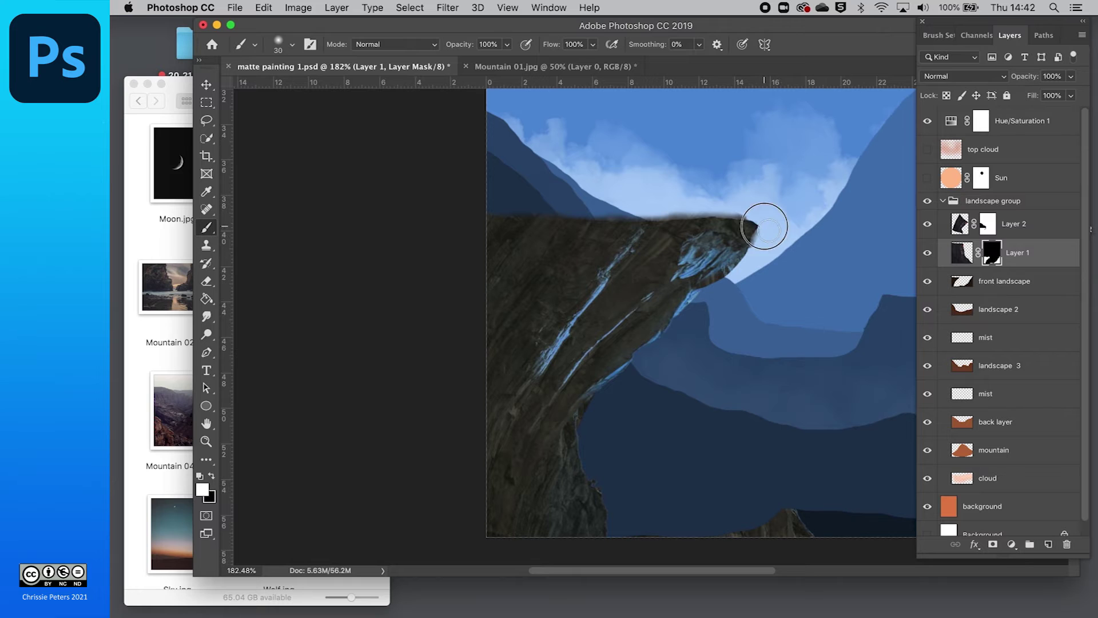
pyautogui.moveTo(754, 238)
pyautogui.mouseDown()
pyautogui.moveTo(745, 242)
pyautogui.moveTo(747, 228)
pyautogui.moveTo(732, 239)
pyautogui.moveTo(743, 235)
pyautogui.moveTo(738, 261)
pyautogui.mouseUp()
pyautogui.scroll(3, 739, 261)
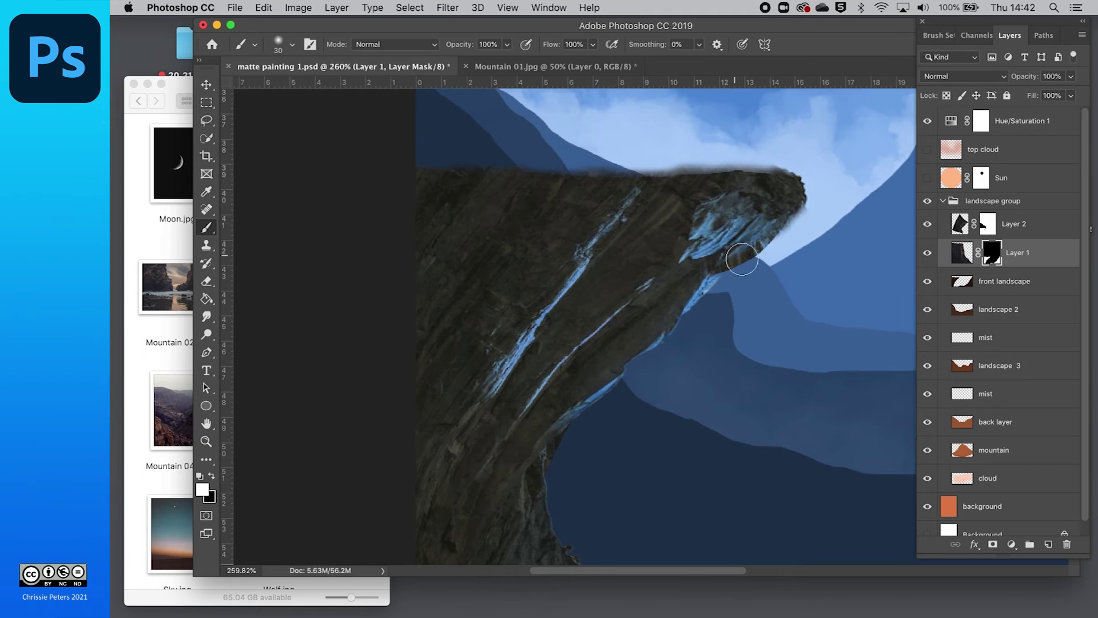
pyautogui.moveTo(794, 213)
pyautogui.mouseDown()
pyautogui.moveTo(784, 200)
pyautogui.moveTo(797, 184)
pyautogui.moveTo(645, 206)
pyautogui.moveTo(691, 206)
pyautogui.moveTo(627, 188)
pyautogui.moveTo(664, 191)
pyautogui.moveTo(432, 191)
pyautogui.mouseUp()
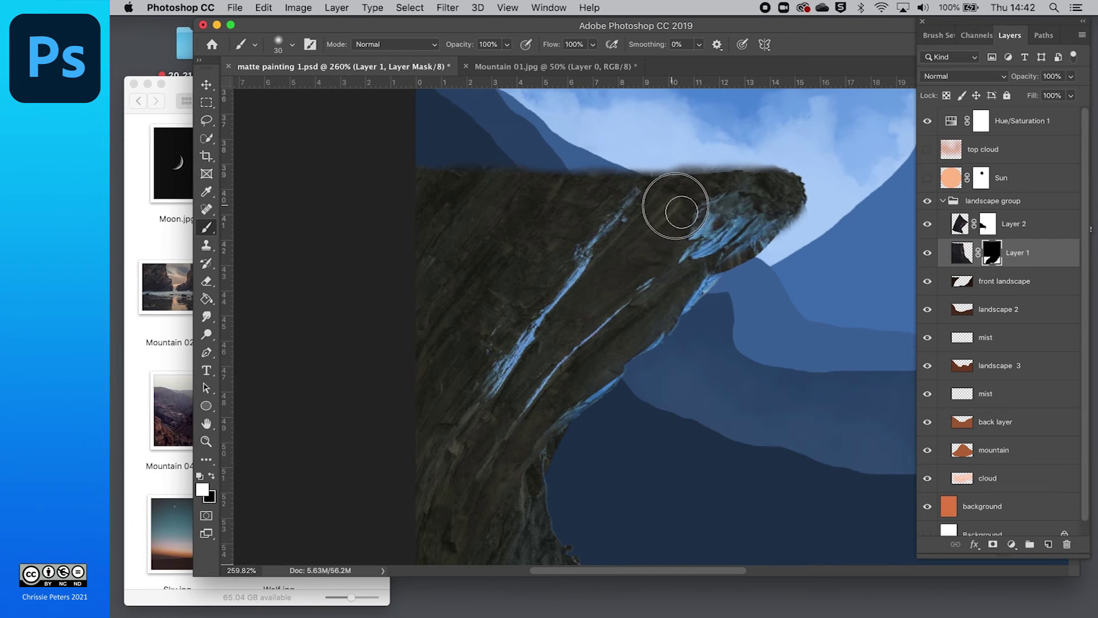
pyautogui.moveTo(740, 215)
pyautogui.mouseDown()
pyautogui.moveTo(746, 241)
pyautogui.moveTo(657, 340)
pyautogui.mouseUp()
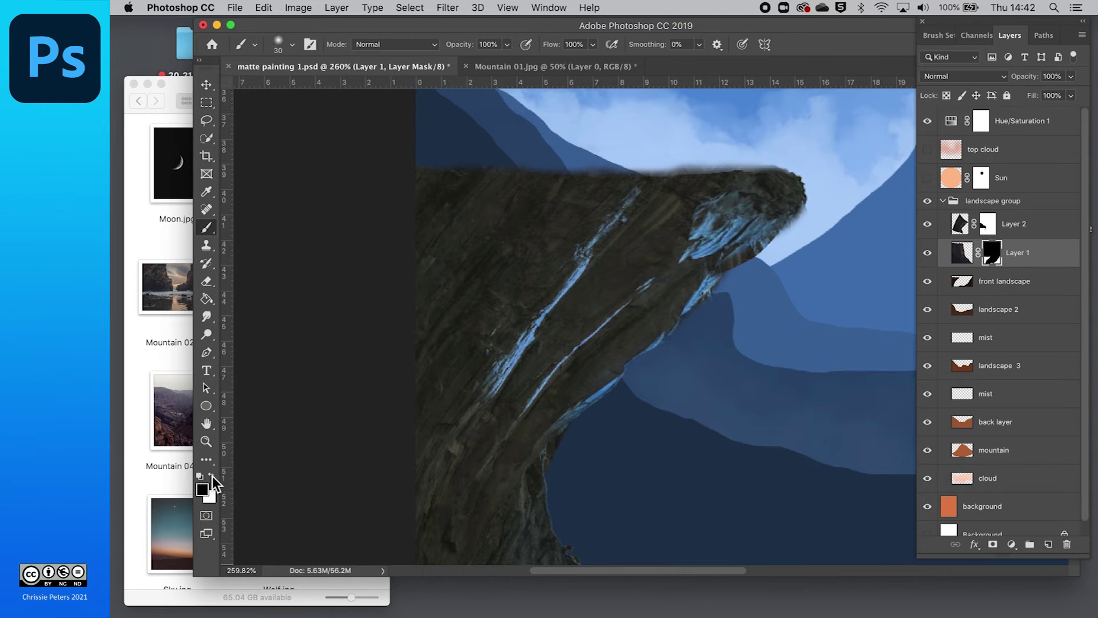
# - Trim Layer 1's rough edge beneath the overhang by painting black on its mask with a size 9 brush
pyautogui.scroll(2, 761, 331)
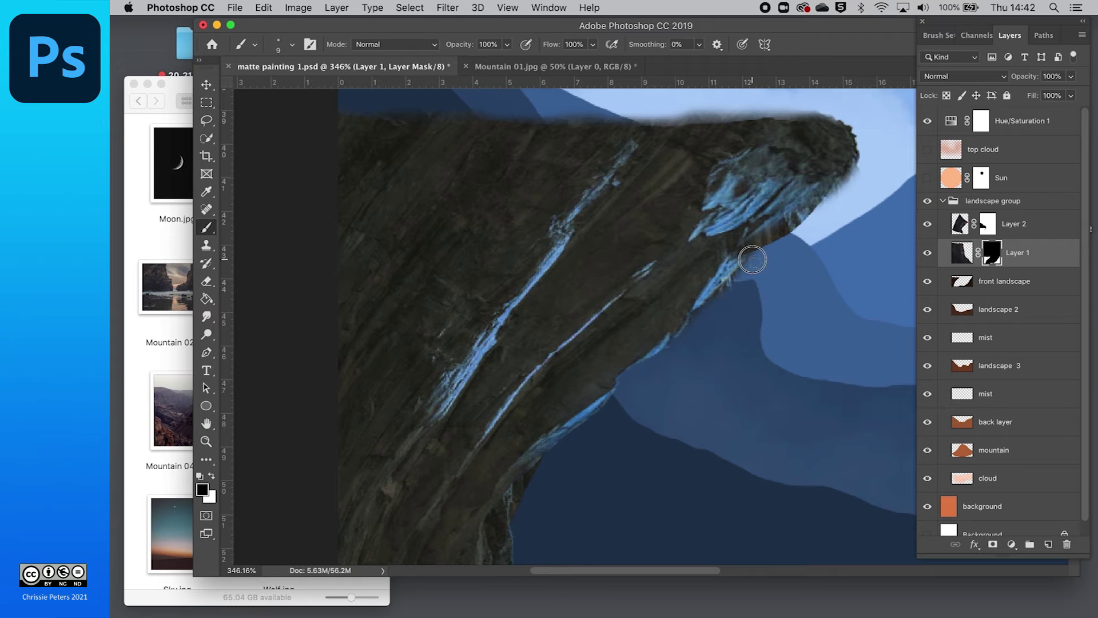
pyautogui.moveTo(738, 275)
pyautogui.mouseDown()
pyautogui.moveTo(706, 309)
pyautogui.moveTo(747, 262)
pyautogui.moveTo(674, 364)
pyautogui.mouseUp()
pyautogui.scroll(-3, 674, 364)
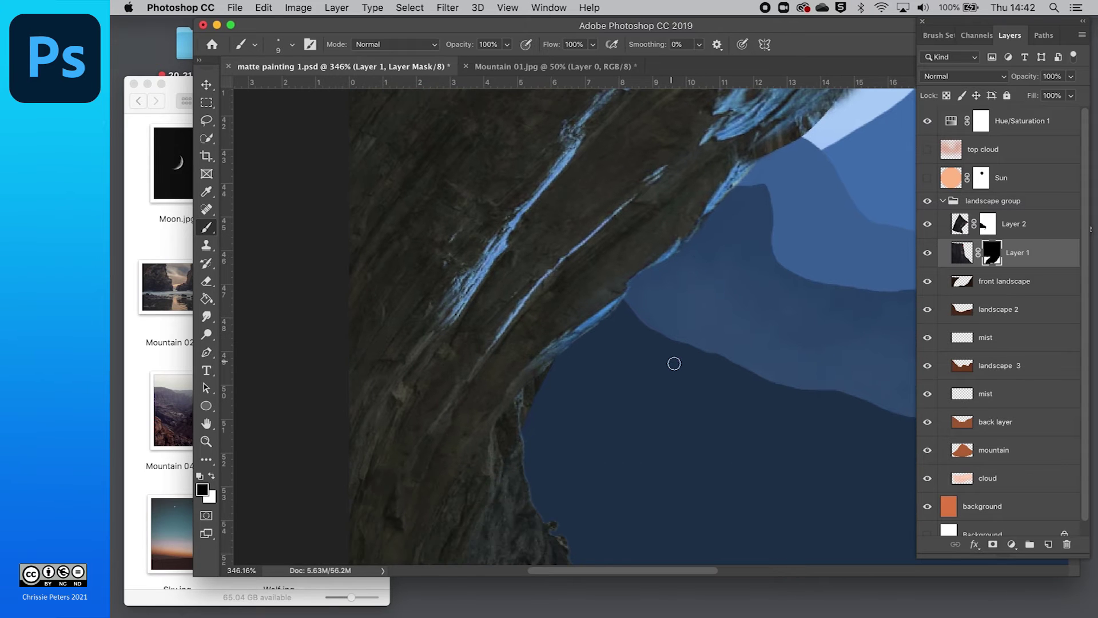
pyautogui.moveTo(562, 391)
pyautogui.mouseDown()
pyautogui.moveTo(538, 434)
pyautogui.moveTo(554, 379)
pyautogui.moveTo(539, 393)
pyautogui.moveTo(554, 376)
pyautogui.moveTo(538, 391)
pyautogui.moveTo(526, 445)
pyautogui.mouseUp()
# - Mask out Layer 2's excess rock along the lower cliff with a size 25 brush, narrowing the cliff's base
pyautogui.scroll(-5, 539, 442)
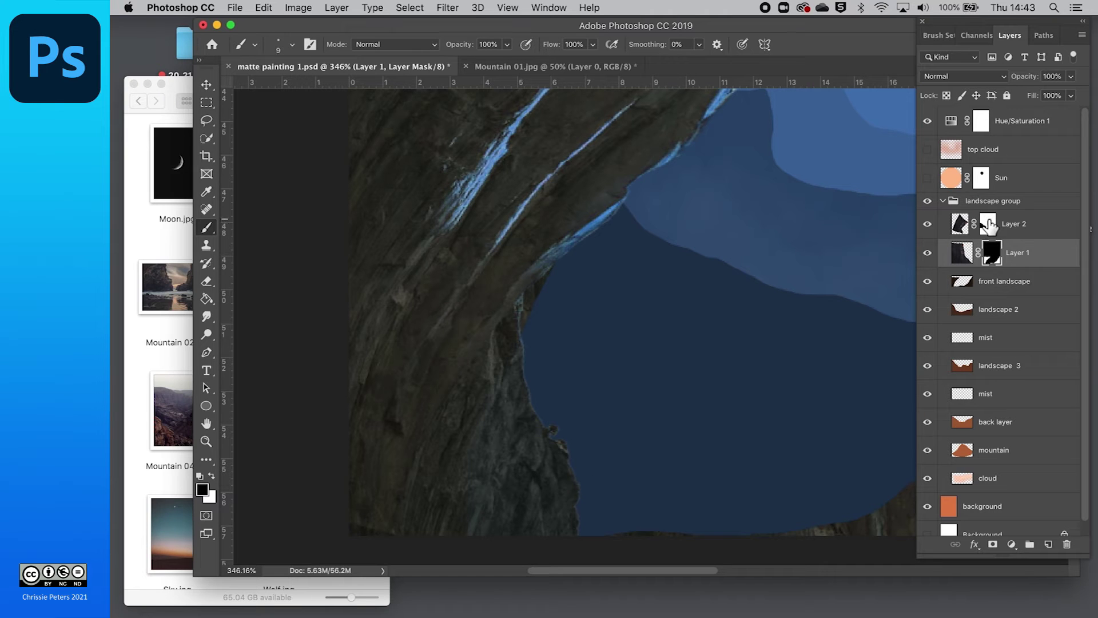
pyautogui.click(987, 225)
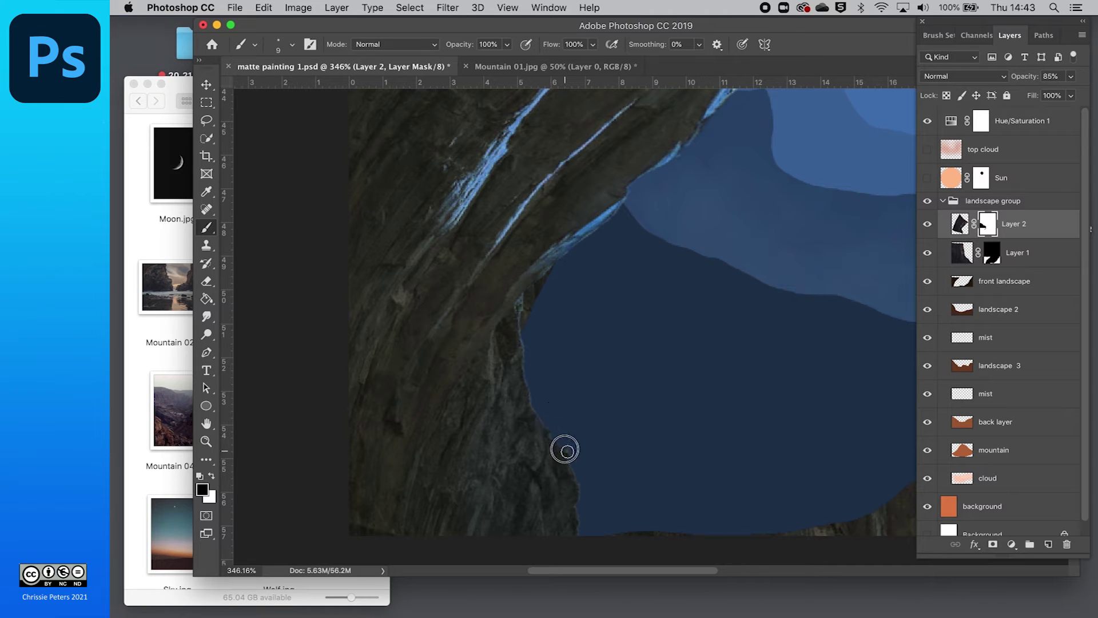
pyautogui.moveTo(547, 367)
pyautogui.mouseDown()
pyautogui.moveTo(507, 470)
pyautogui.moveTo(510, 479)
pyautogui.moveTo(545, 411)
pyautogui.moveTo(517, 519)
pyautogui.moveTo(554, 500)
pyautogui.moveTo(586, 435)
pyautogui.moveTo(589, 544)
pyautogui.moveTo(579, 517)
pyautogui.moveTo(559, 518)
pyautogui.moveTo(557, 485)
pyautogui.moveTo(541, 544)
pyautogui.moveTo(559, 427)
pyautogui.moveTo(538, 539)
pyautogui.moveTo(494, 518)
pyautogui.moveTo(504, 460)
pyautogui.mouseUp()
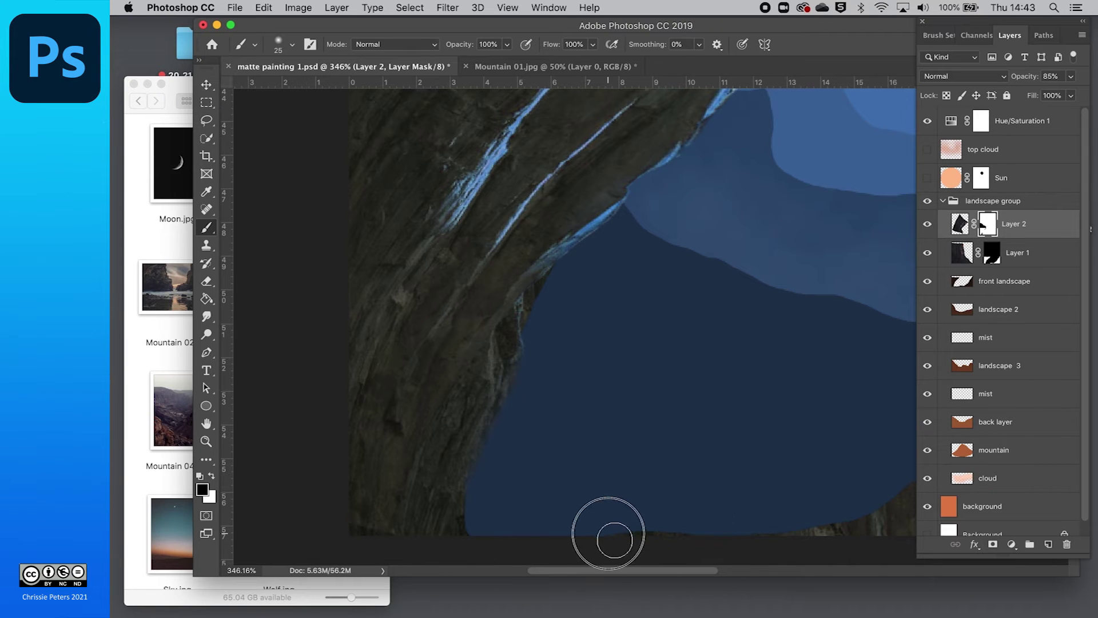
# - Mask out Layer 1's leftover rock along the canvas's bottom edge, enlarging the brush to size 45 for the remainder
pyautogui.hscroll(5, 693, 534)
pyautogui.scroll(-3, 693, 535)
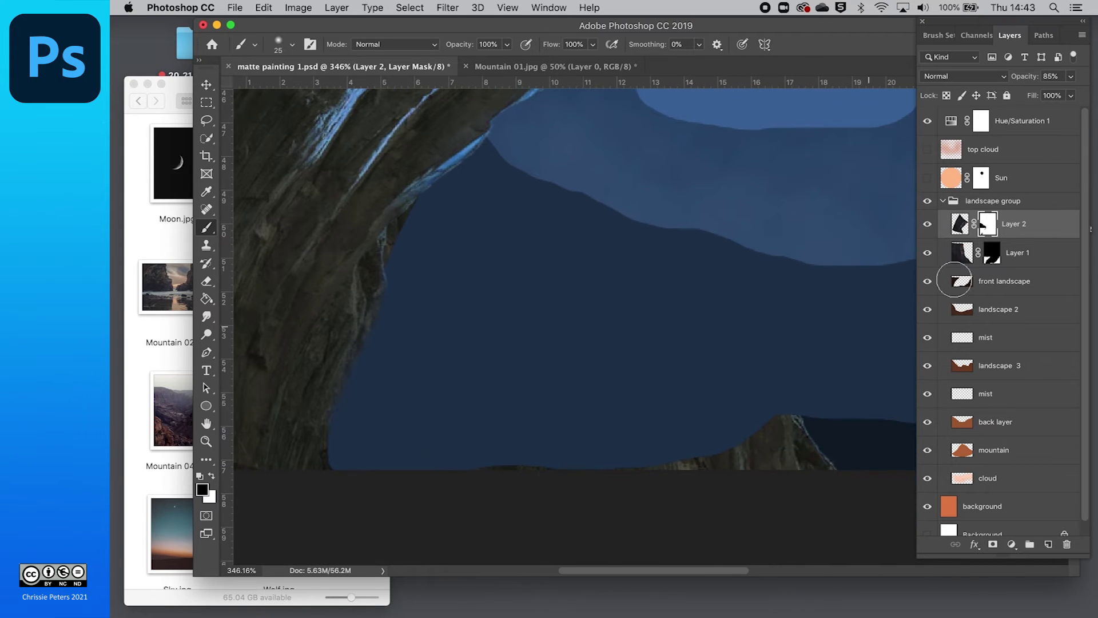
pyautogui.click(992, 252)
pyautogui.moveTo(501, 463)
pyautogui.mouseDown()
pyautogui.moveTo(538, 469)
pyautogui.moveTo(513, 478)
pyautogui.moveTo(833, 455)
pyautogui.moveTo(792, 451)
pyautogui.moveTo(785, 419)
pyautogui.moveTo(809, 465)
pyautogui.mouseUp()
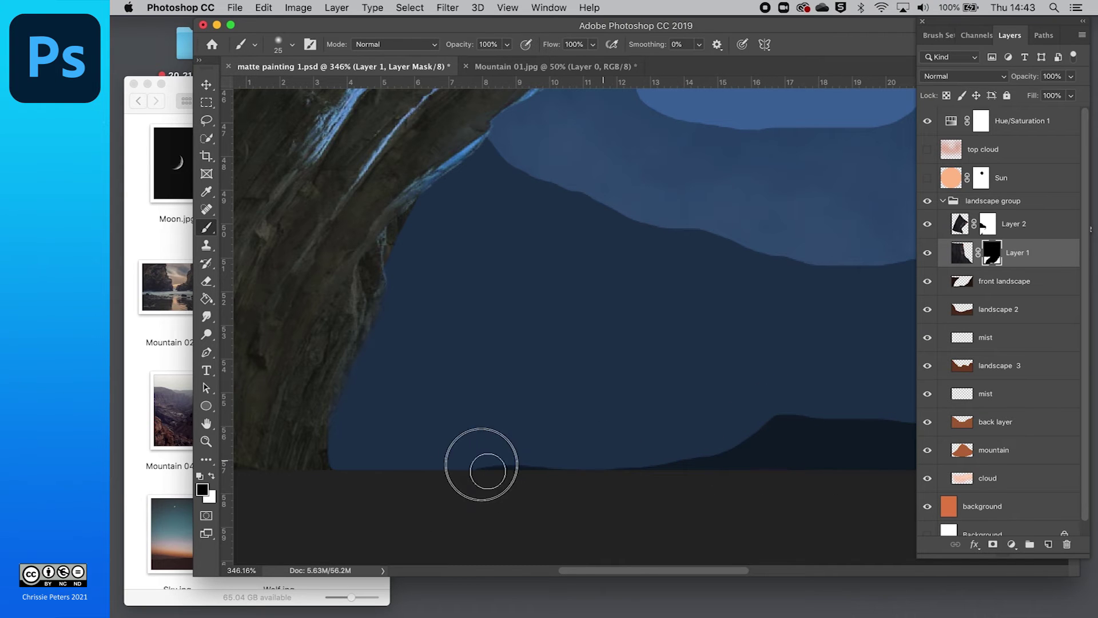
pyautogui.hscroll(10, 483, 466)
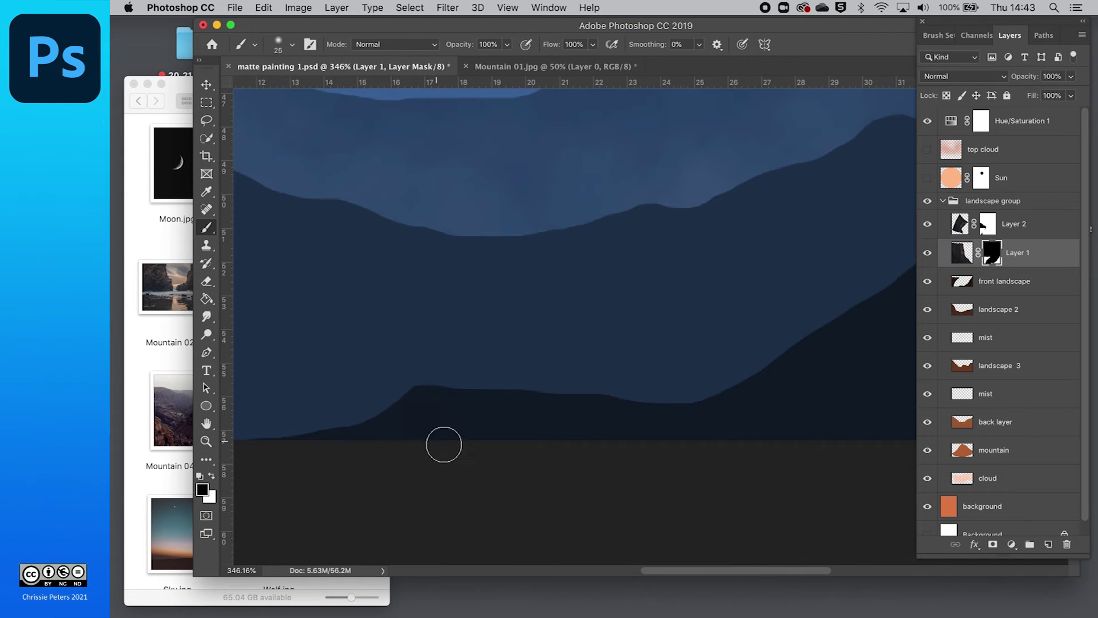
pyautogui.press(']')
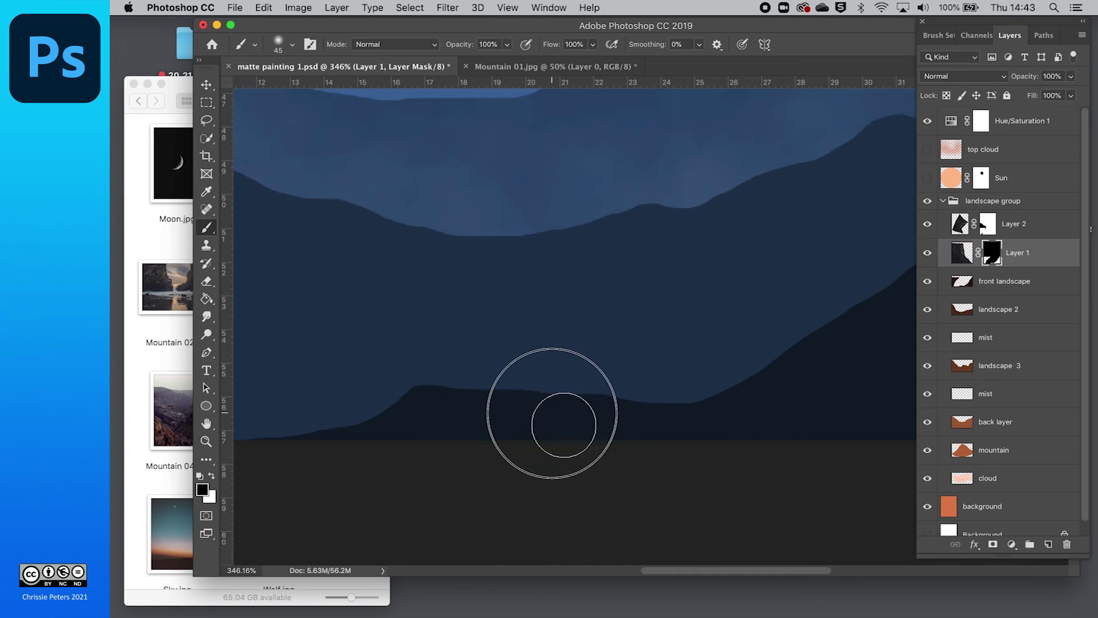
pyautogui.hscroll(-10, 711, 373)
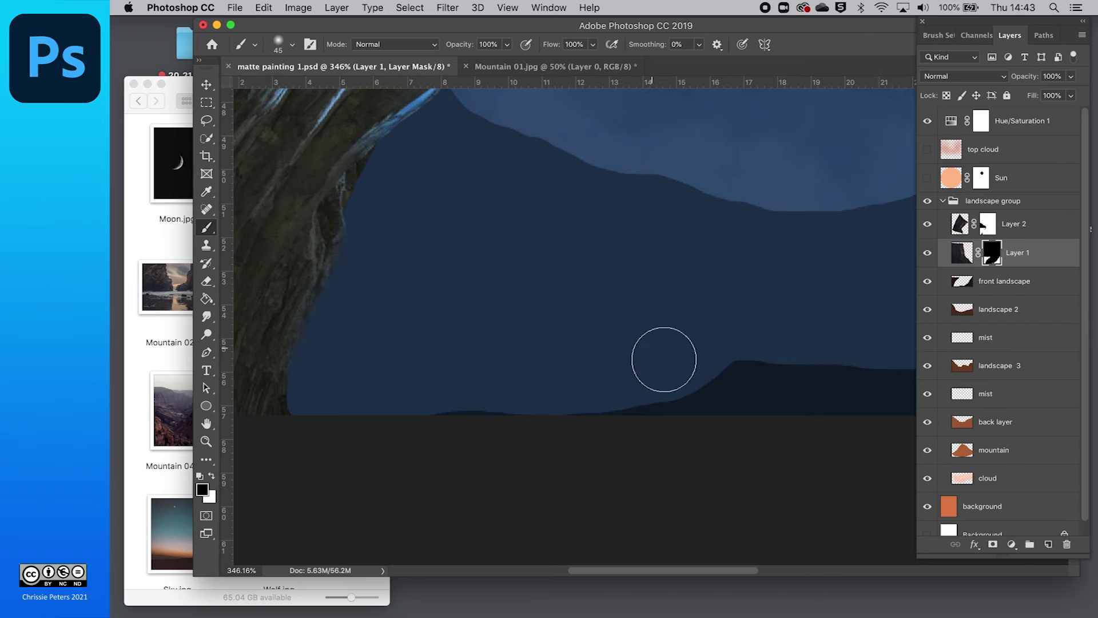
# - Clean up the blurry top edge of the ledge on Layer 2's mask with a size 10 brush
pyautogui.scroll(-3, 661, 358)
pyautogui.scroll(-3, 662, 357)
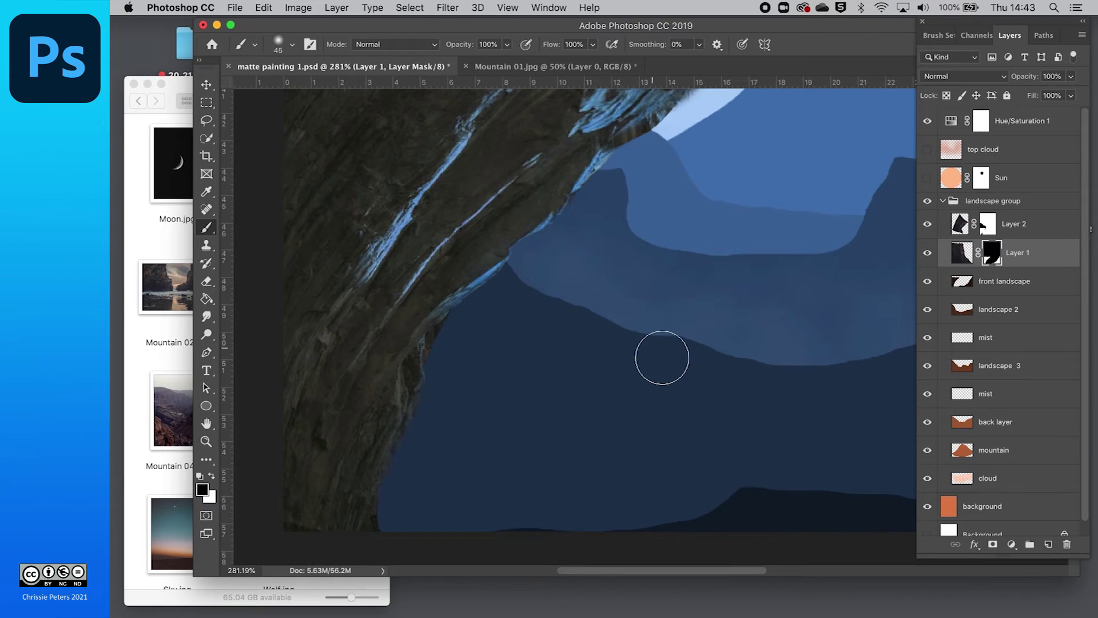
pyautogui.scroll(2, 658, 355)
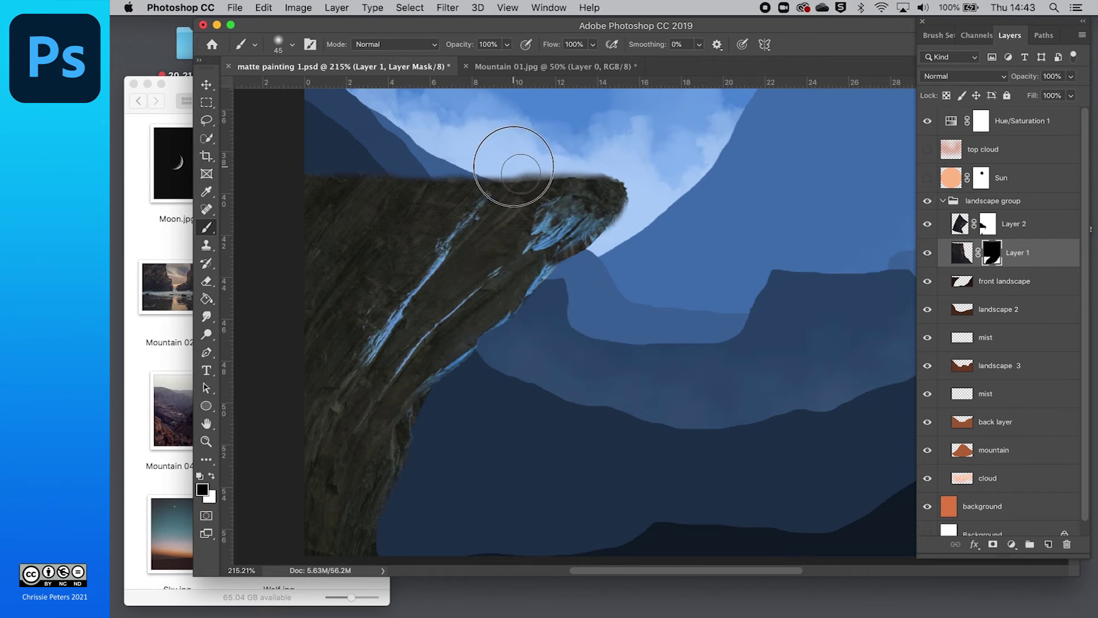
pyautogui.click(988, 223)
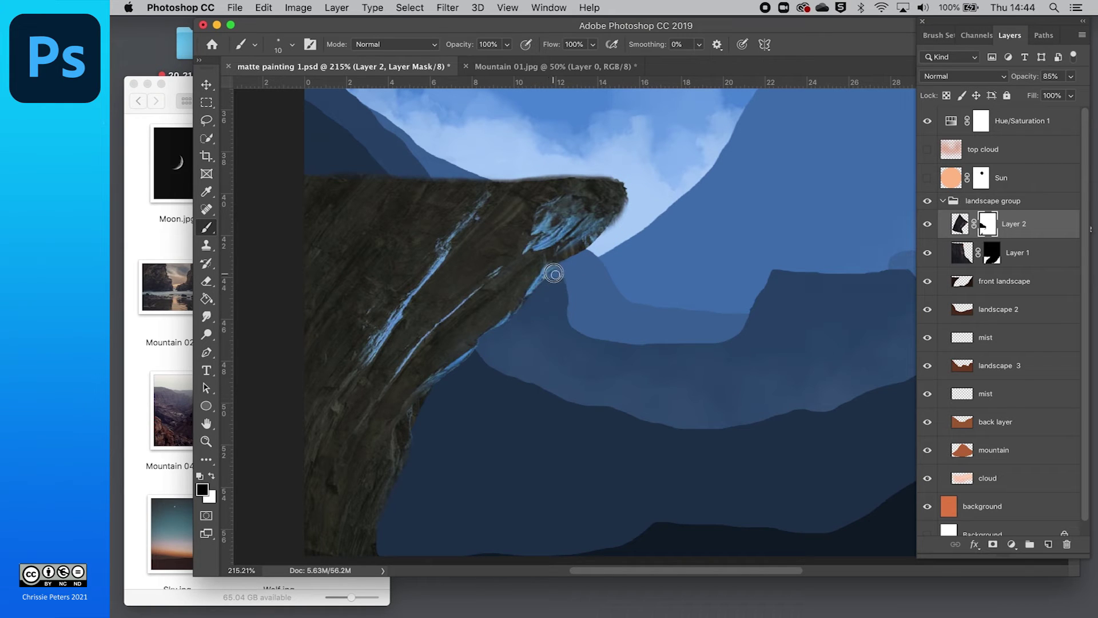
pyautogui.scroll(-1, 571, 434)
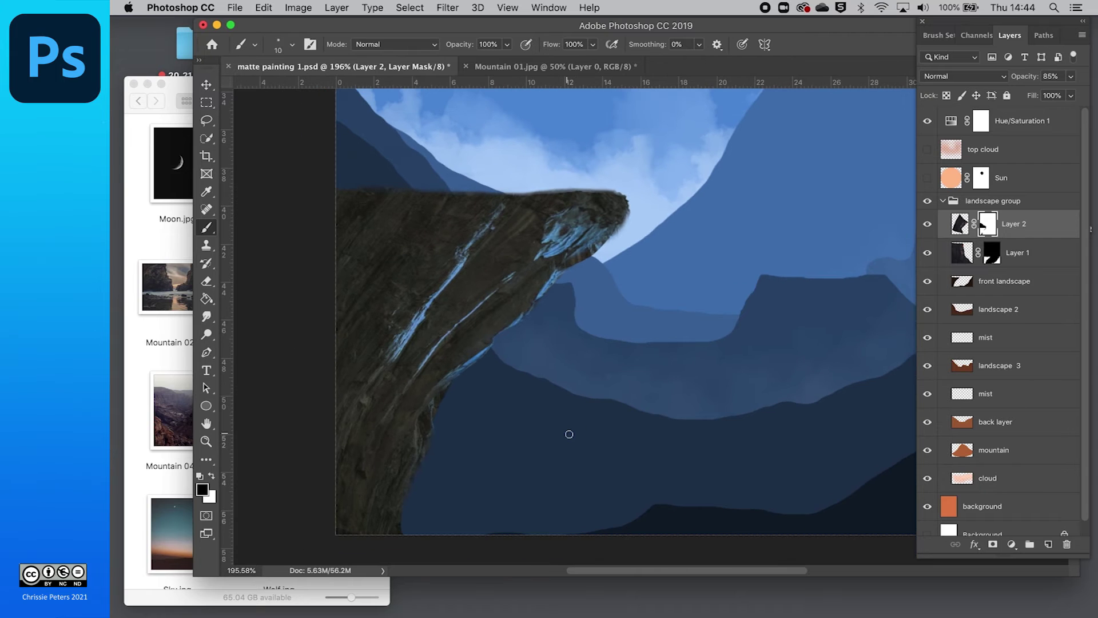
pyautogui.hscroll(5, 569, 434)
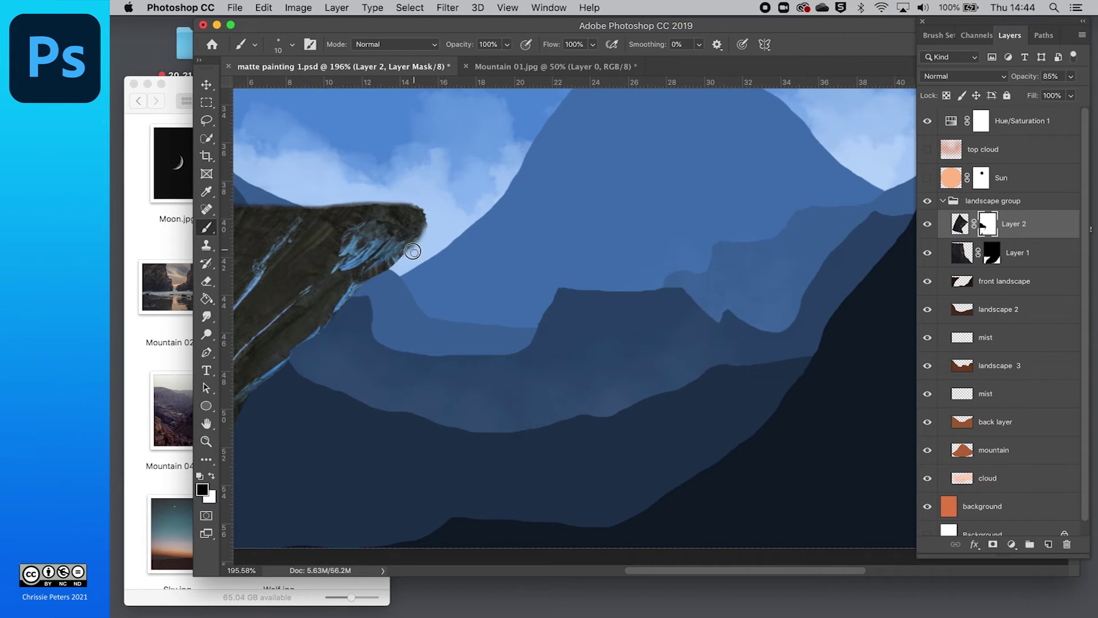
pyautogui.scroll(-15, 562, 362)
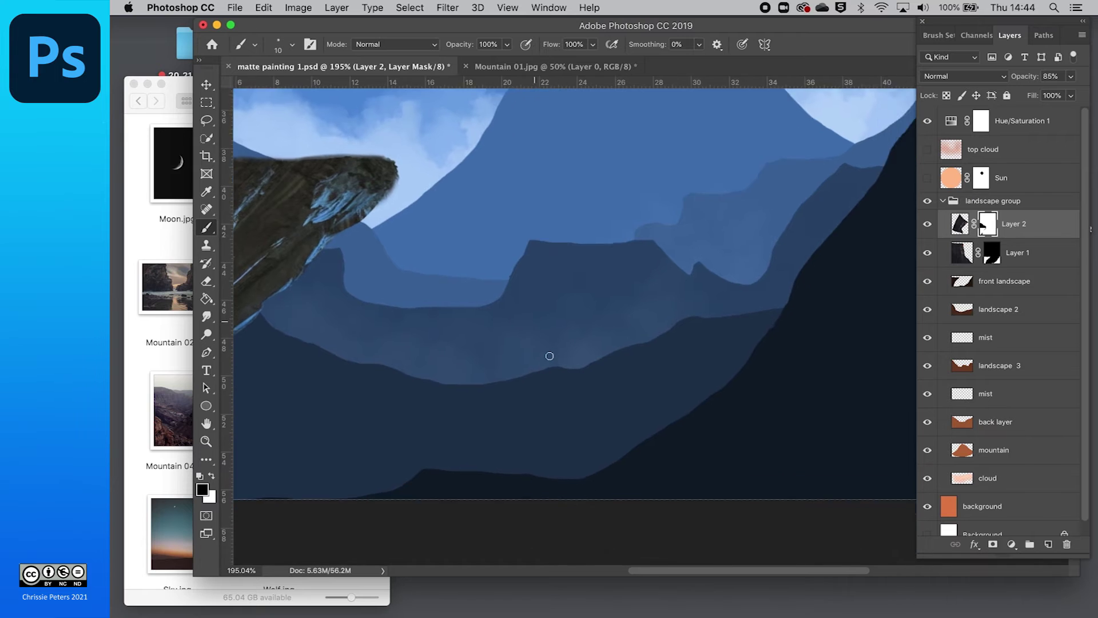
# - Fade the bright blue streaks in the cliff face on Layer 2's mask with a size 150 brush at 24% opacity
pyautogui.press('super+0')
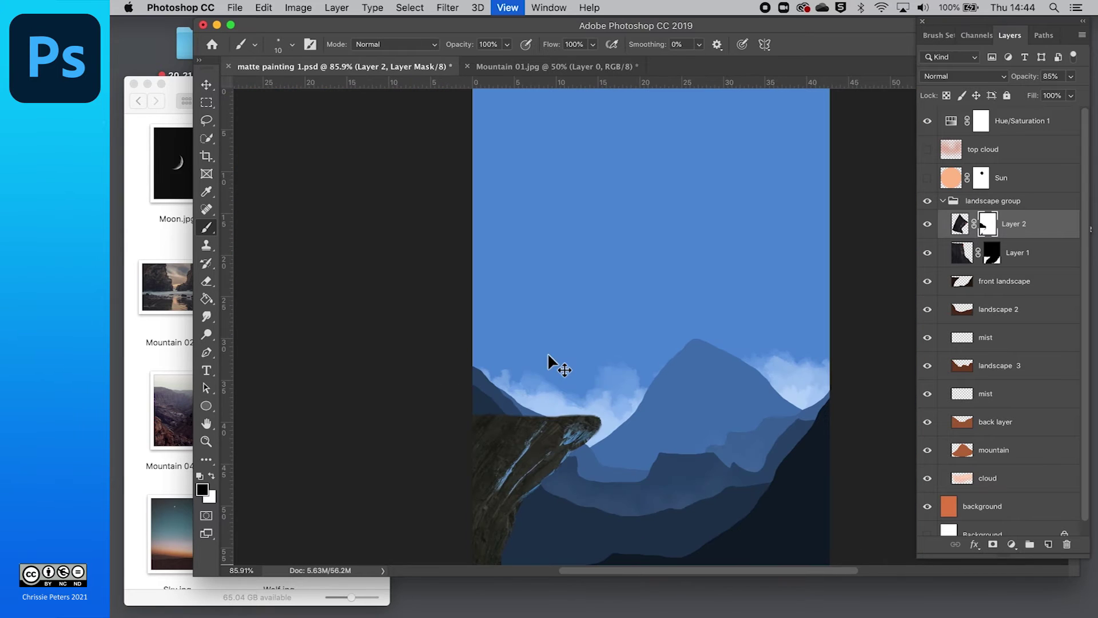
pyautogui.scroll(-3, 502, 512)
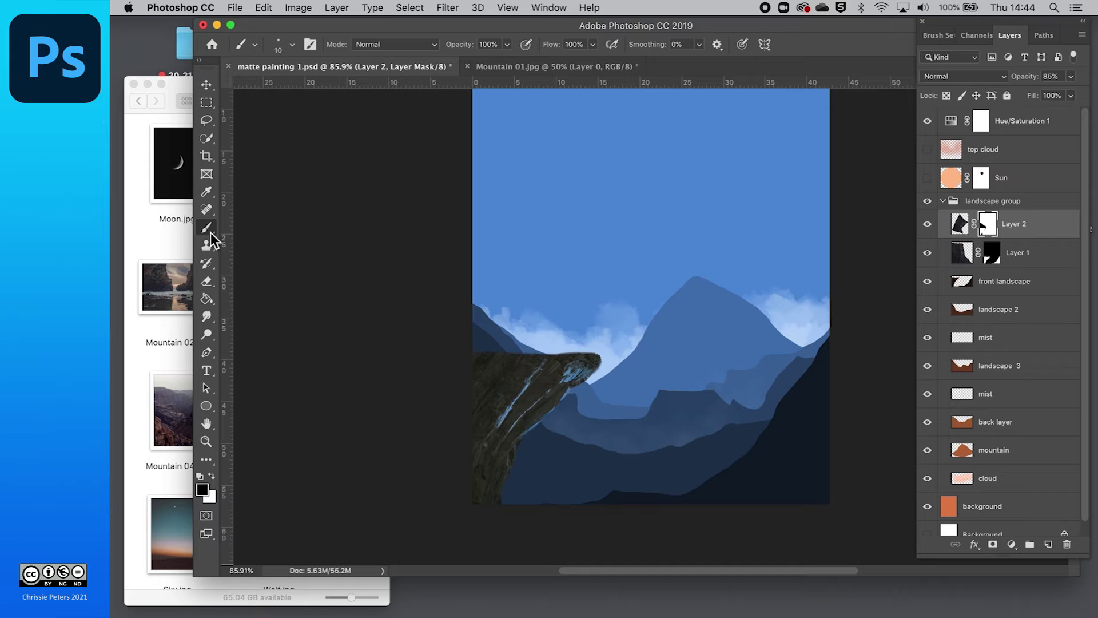
pyautogui.click(508, 44)
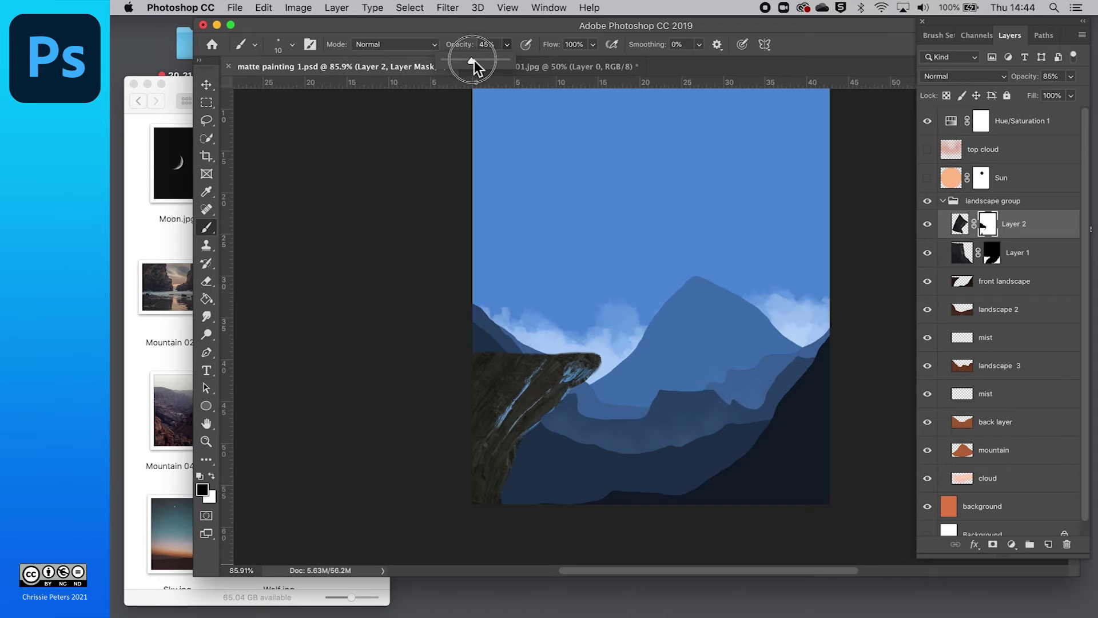
pyautogui.scroll(4, 517, 394)
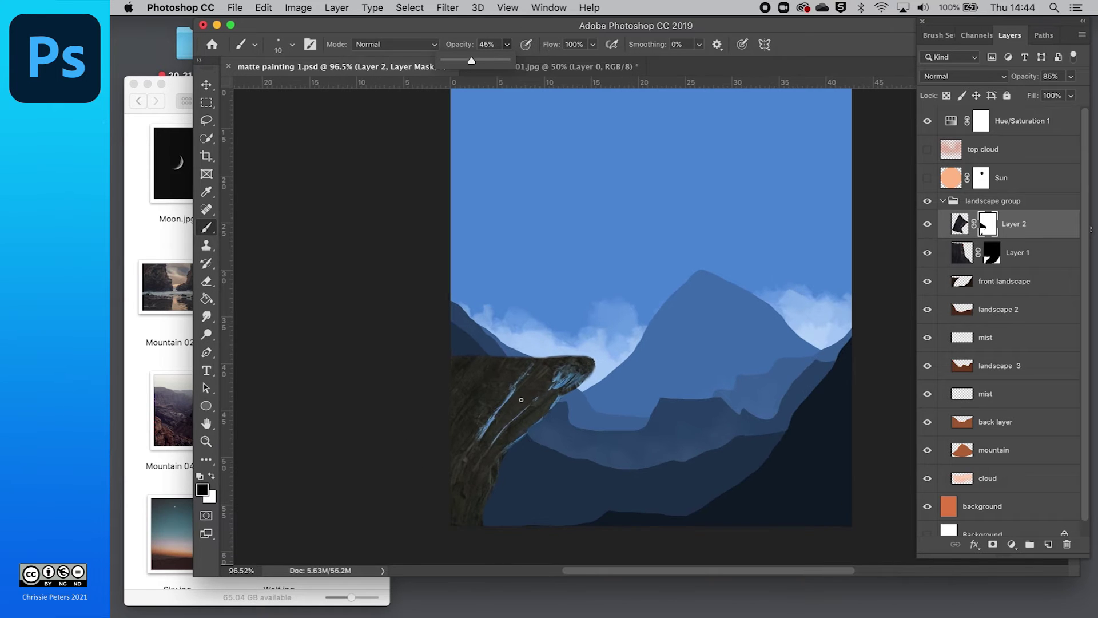
pyautogui.press(']')
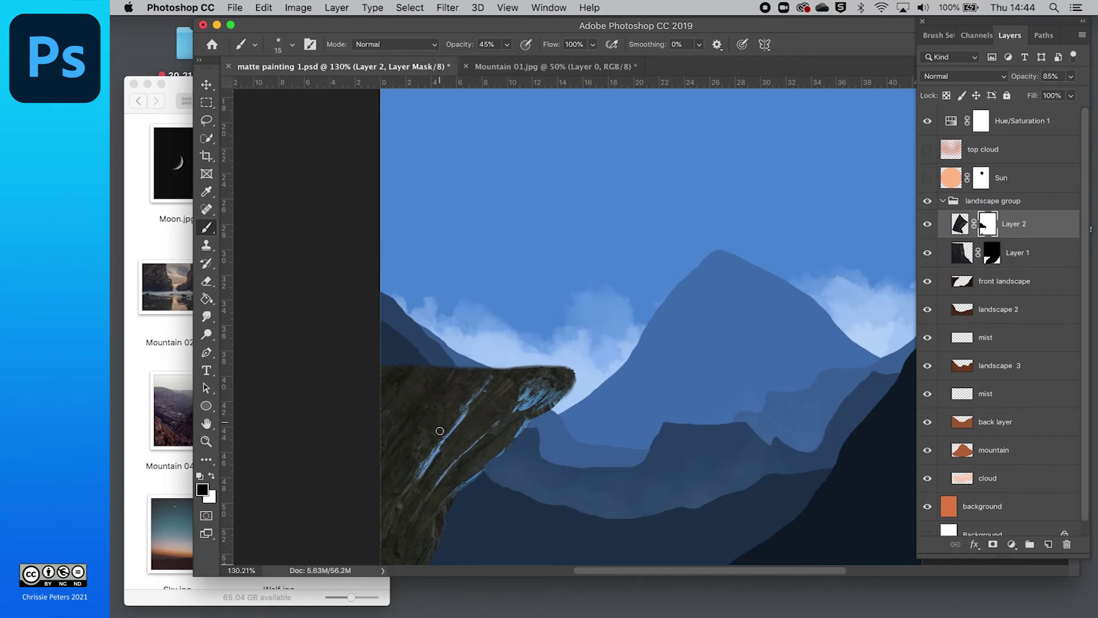
pyautogui.press(']')
pyautogui.moveTo(475, 430); pyautogui.dragTo(446, 486)
pyautogui.press('2')
pyautogui.press('4')
pyautogui.scroll(-5, 446, 428)
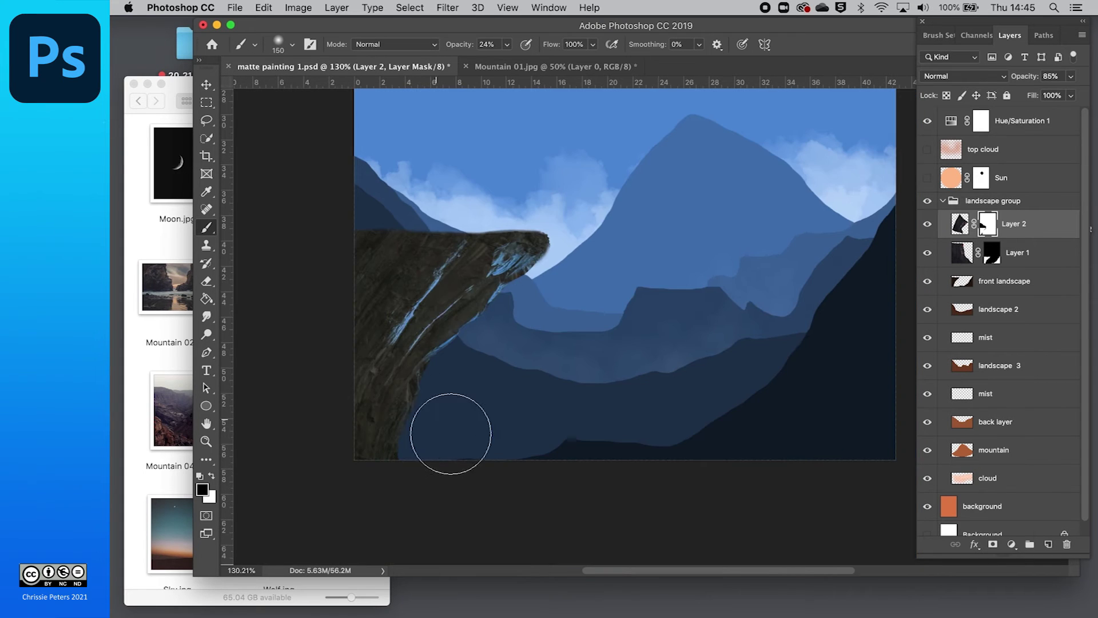
pyautogui.scroll(1, 431, 346)
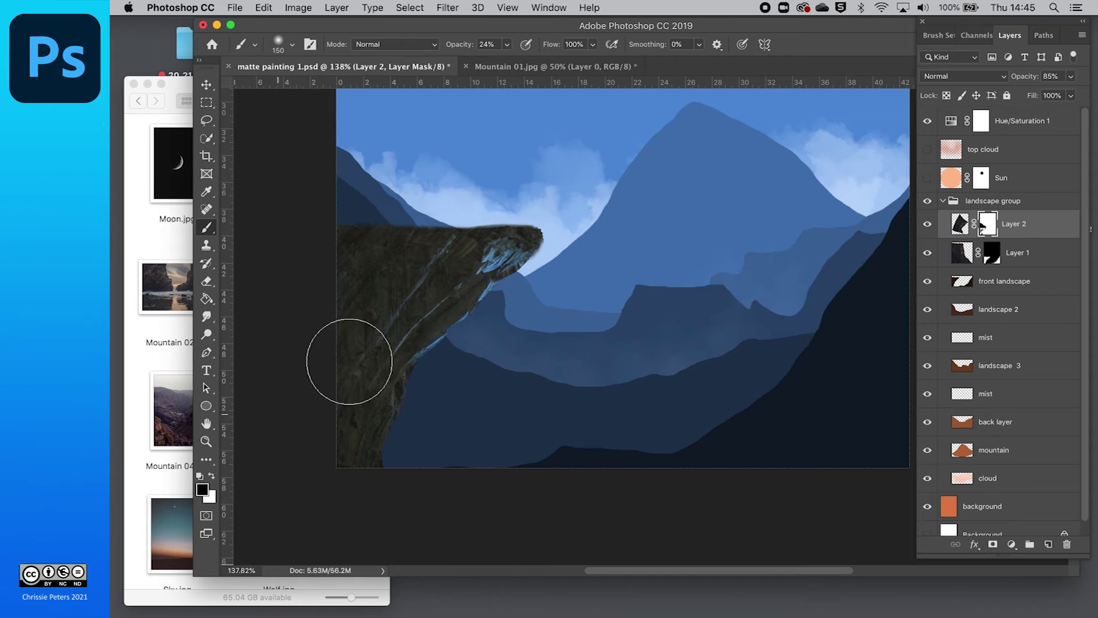
# - Copy the selected cliff from Mountain 01.jpg and paste it into matte painting 1.psd above Layer 2
pyautogui.scroll(-3, 349, 361)
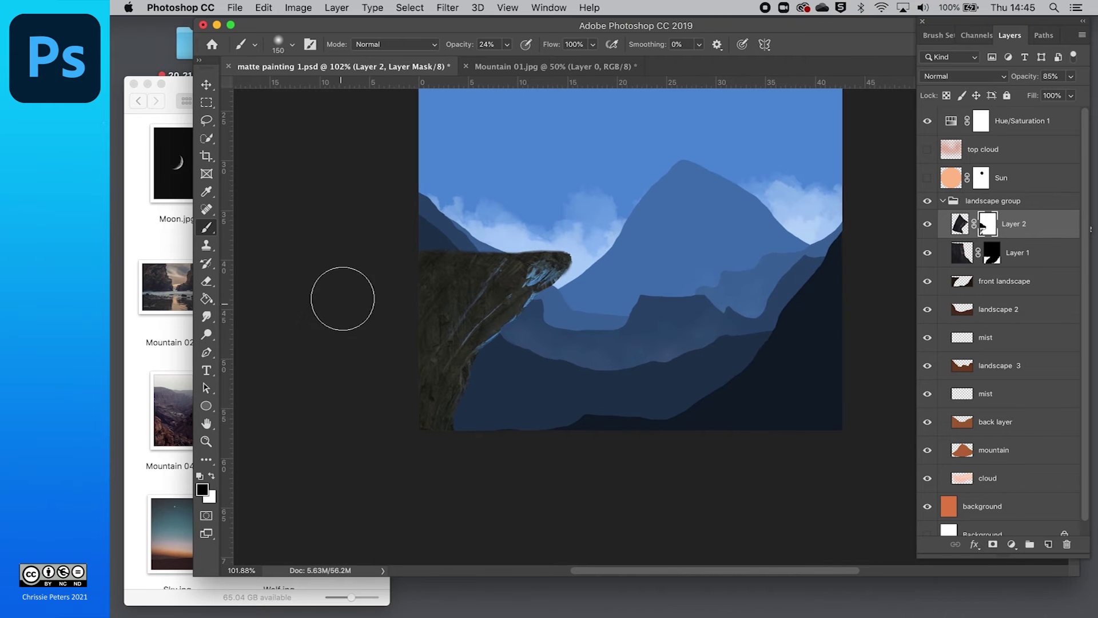
pyautogui.hscroll(2, 882, 343)
pyautogui.scroll(-3, 882, 343)
pyautogui.scroll(3, 880, 346)
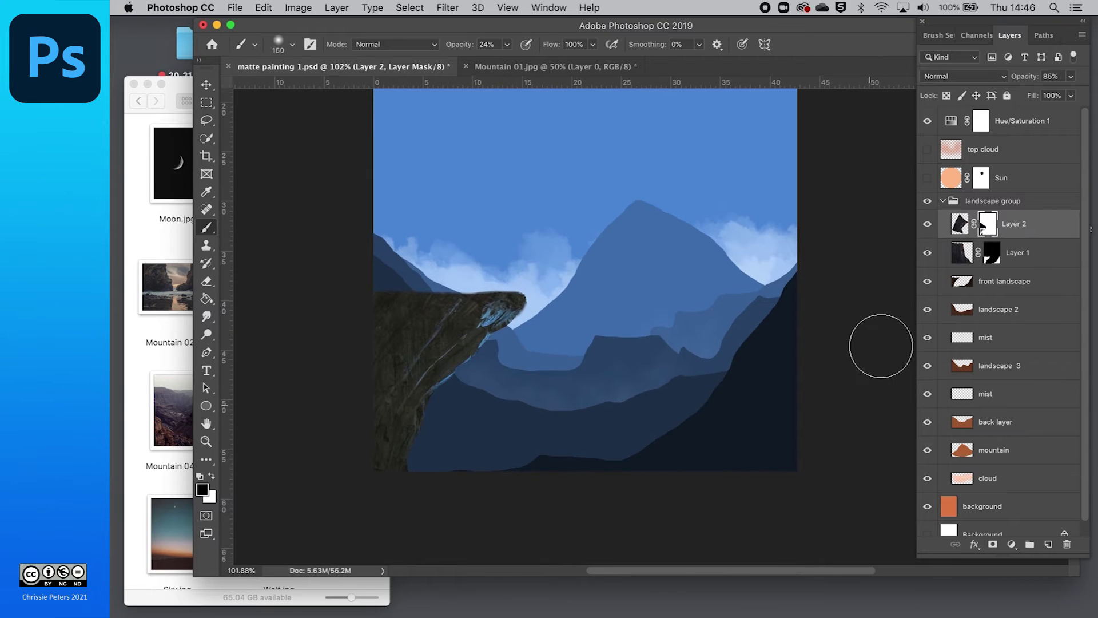
pyautogui.hscroll(2, 744, 424)
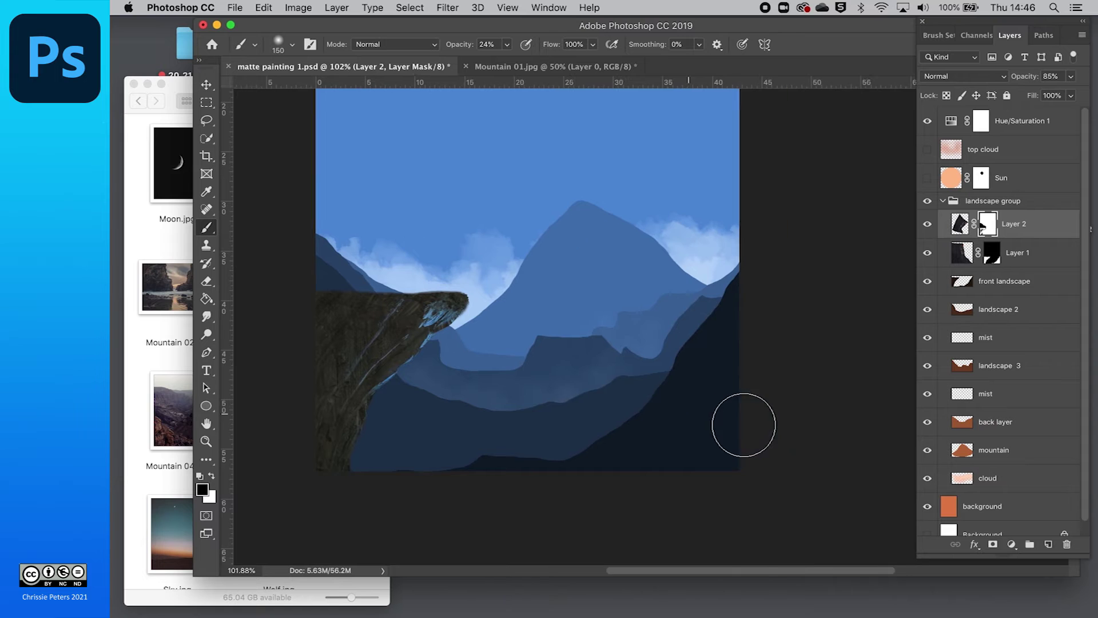
pyautogui.hscroll(1, 743, 424)
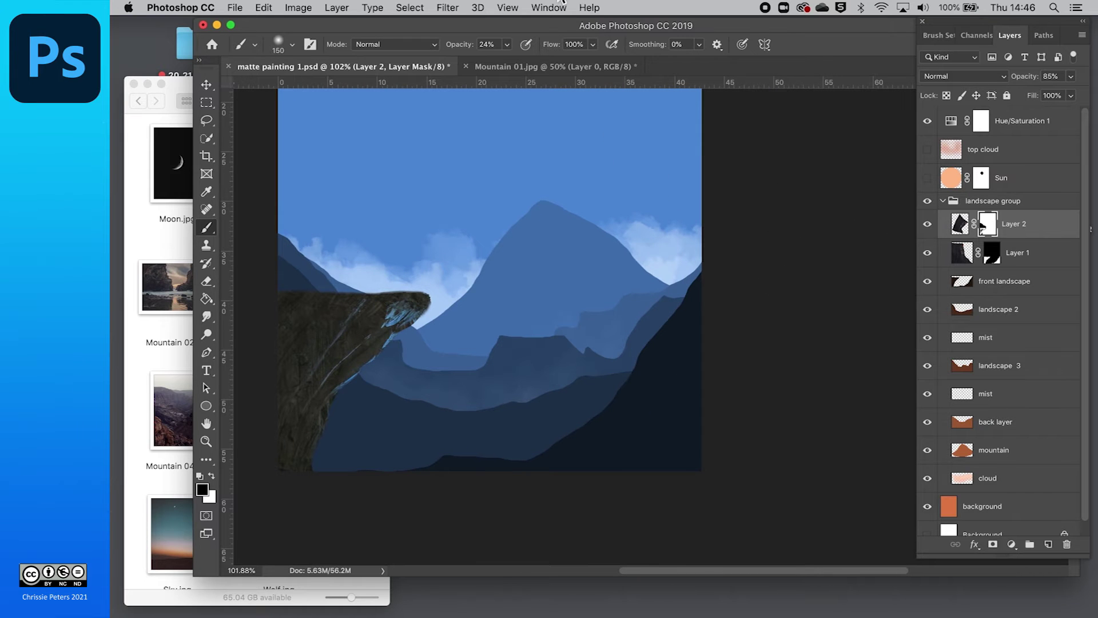
pyautogui.click(956, 224)
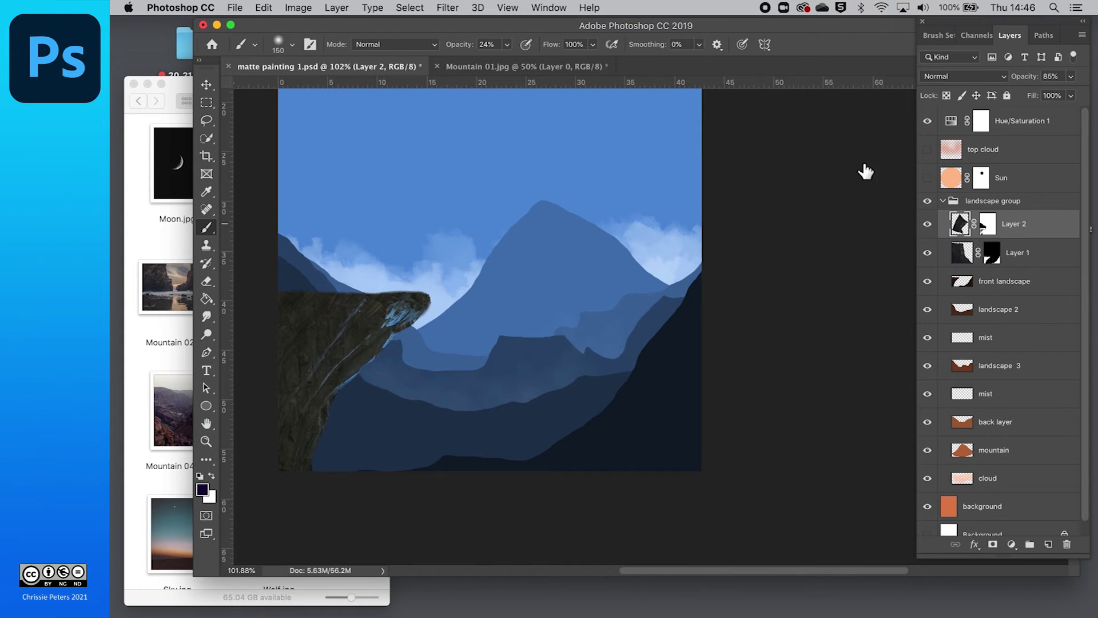
pyautogui.click(490, 66)
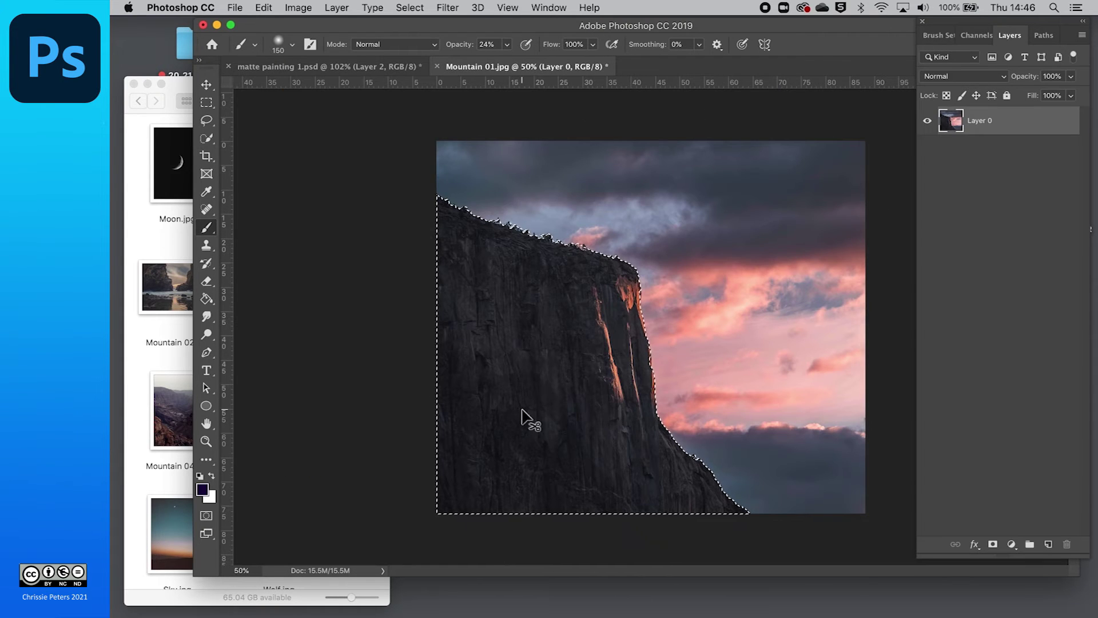
pyautogui.click(307, 68)
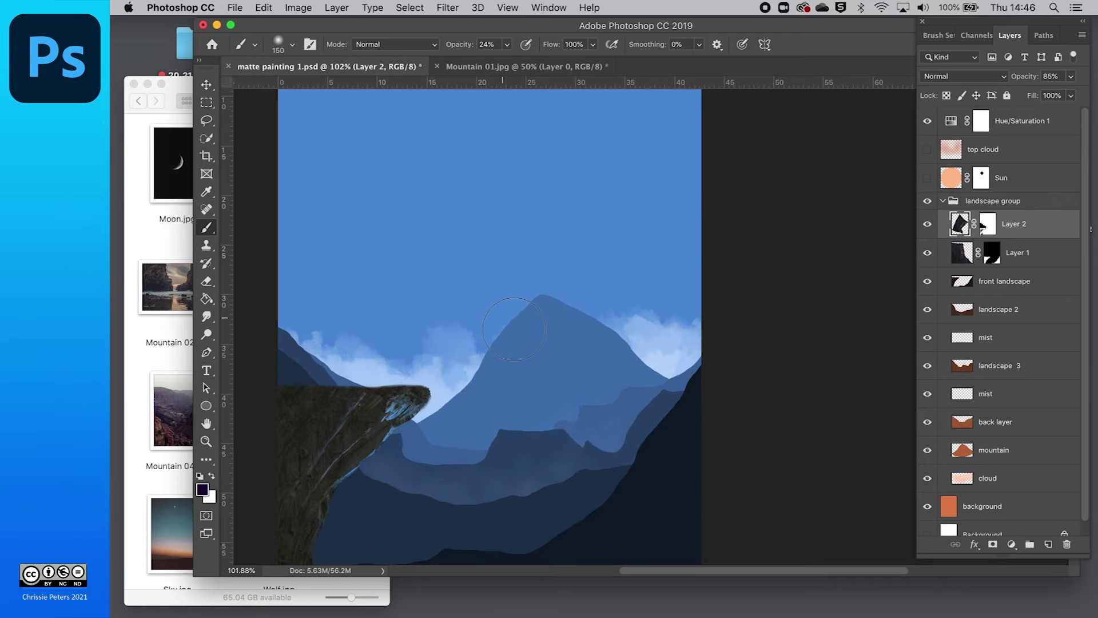
pyautogui.moveTo(502, 316); pyautogui.dragTo(503, 318)
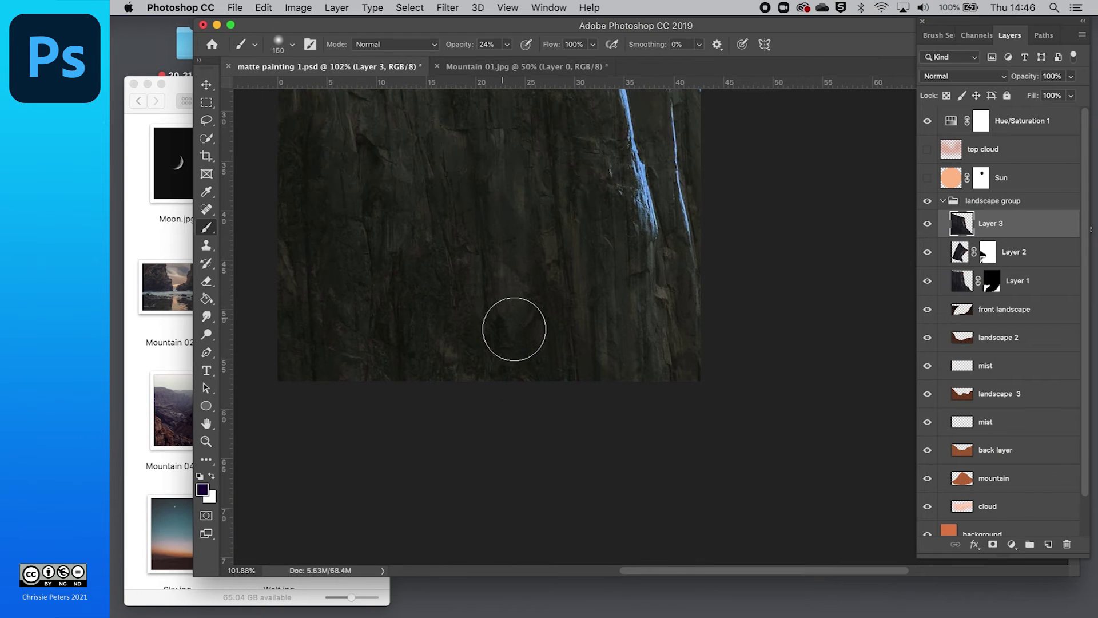
# - Scale Layer 3's cliff down to about 39% with Free Transform and place it over the right side of the landscape
pyautogui.press('super+t')
pyautogui.scroll(-3, 503, 314)
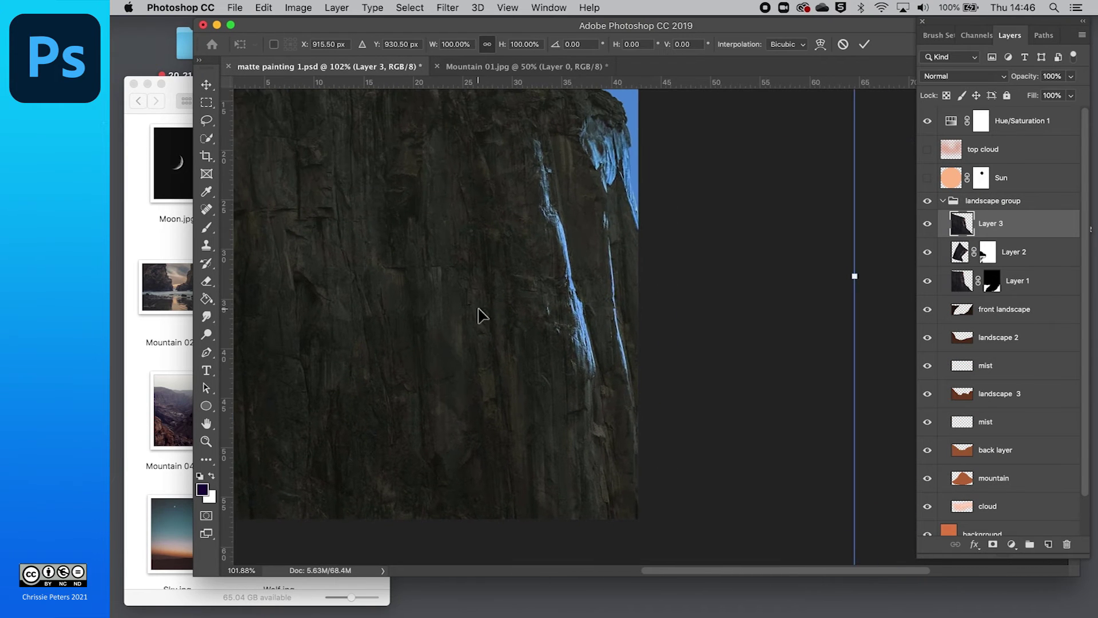
pyautogui.scroll(-3, 437, 301)
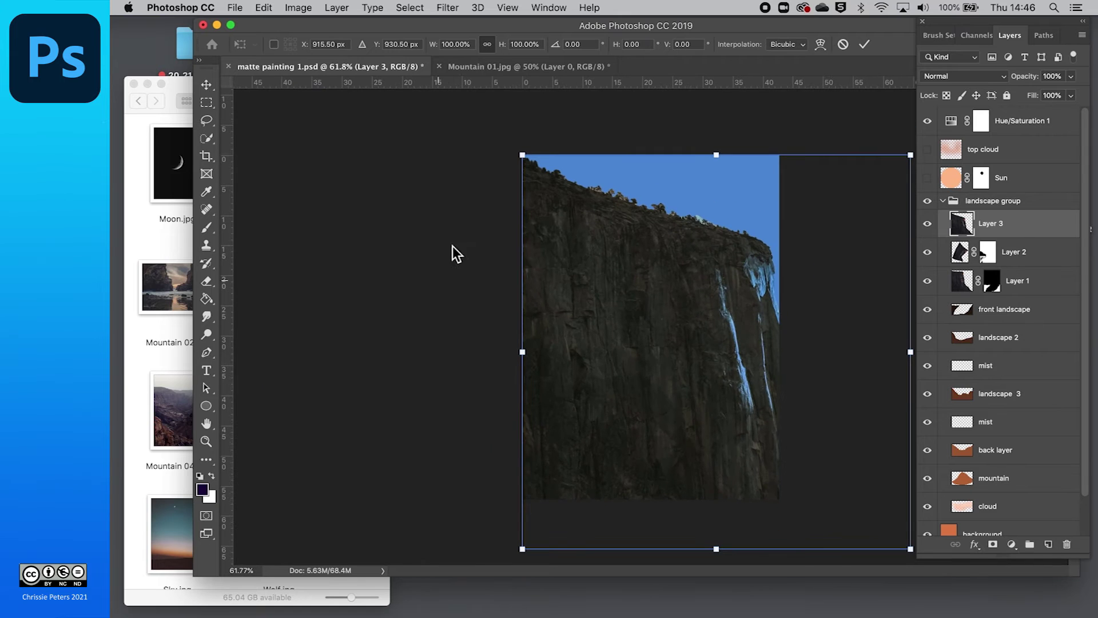
pyautogui.moveTo(525, 160); pyautogui.dragTo(689, 367)
pyautogui.scroll(3, 693, 376)
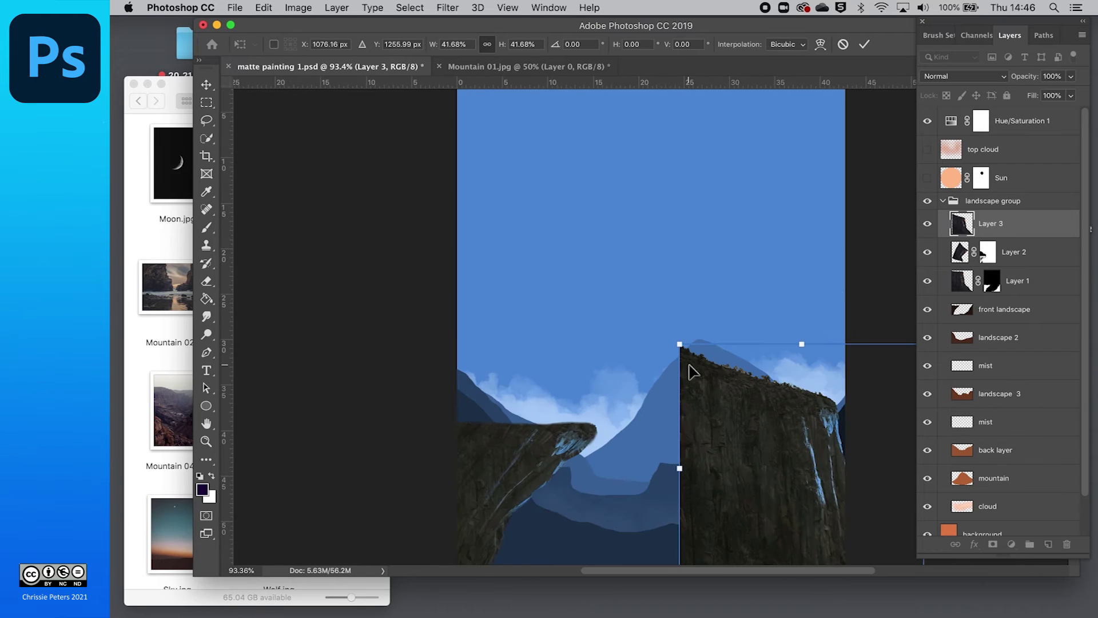
pyautogui.moveTo(554, 303); pyautogui.dragTo(704, 393)
pyautogui.scroll(-2, 703, 394)
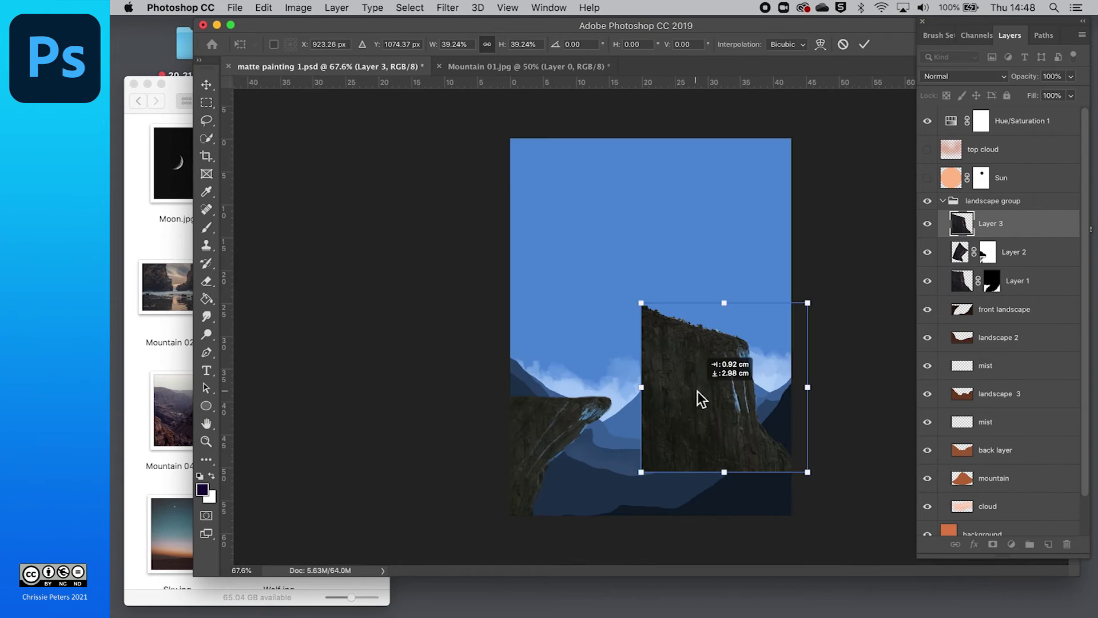
# - Flip Layer 3's cliff vertically, scale it to about 50.5% and rotate it upright into the canvas's lower right corner
pyautogui.click(265, 9)
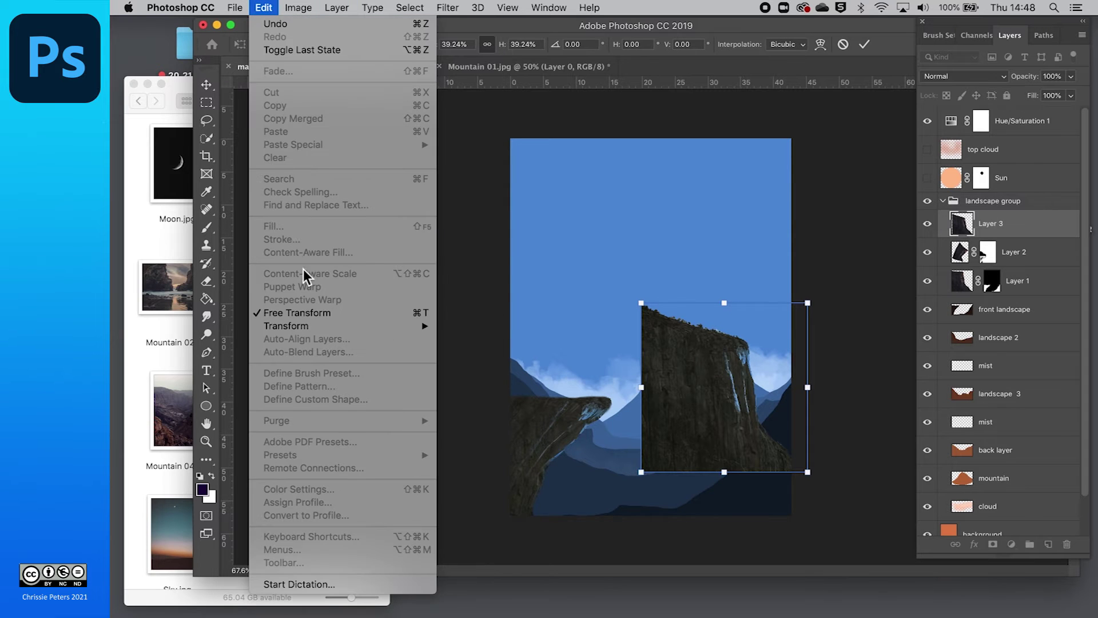
pyautogui.moveTo(315, 330)
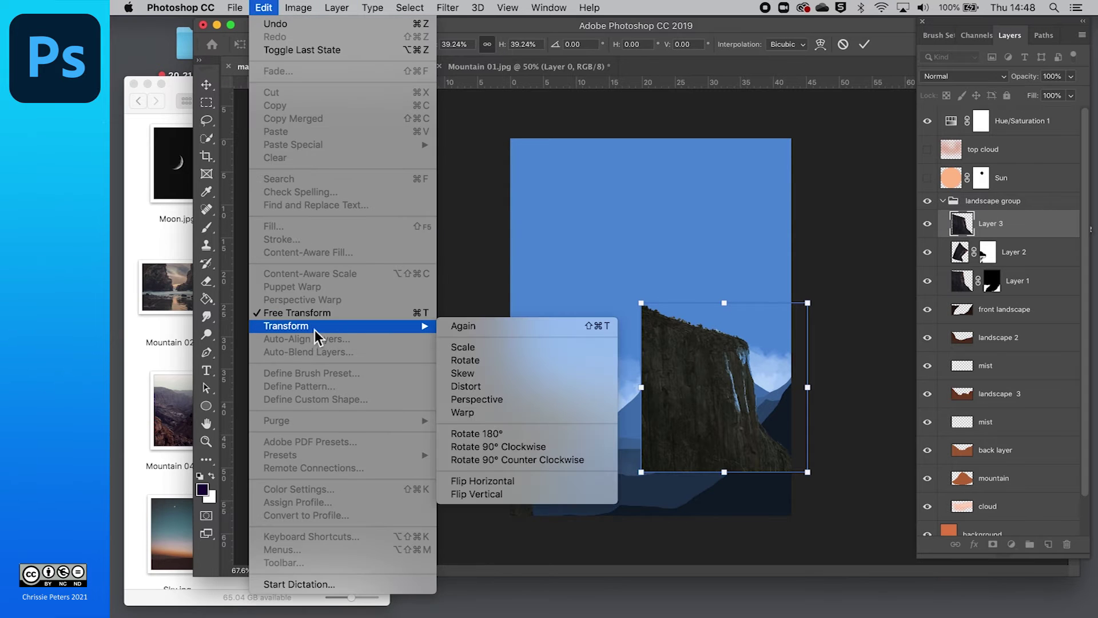
pyautogui.click(508, 492)
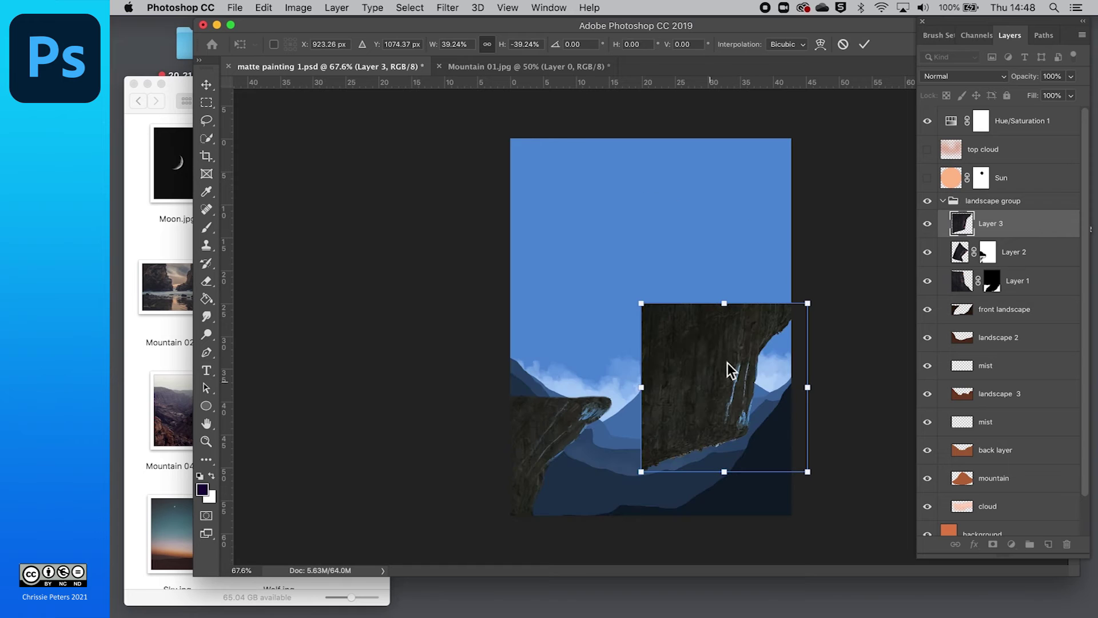
pyautogui.moveTo(685, 346)
pyautogui.mouseDown()
pyautogui.moveTo(736, 431)
pyautogui.moveTo(689, 426)
pyautogui.moveTo(697, 413)
pyautogui.moveTo(647, 400)
pyautogui.moveTo(673, 360)
pyautogui.mouseUp()
pyautogui.moveTo(617, 308); pyautogui.dragTo(709, 457)
pyautogui.moveTo(775, 368); pyautogui.dragTo(827, 322)
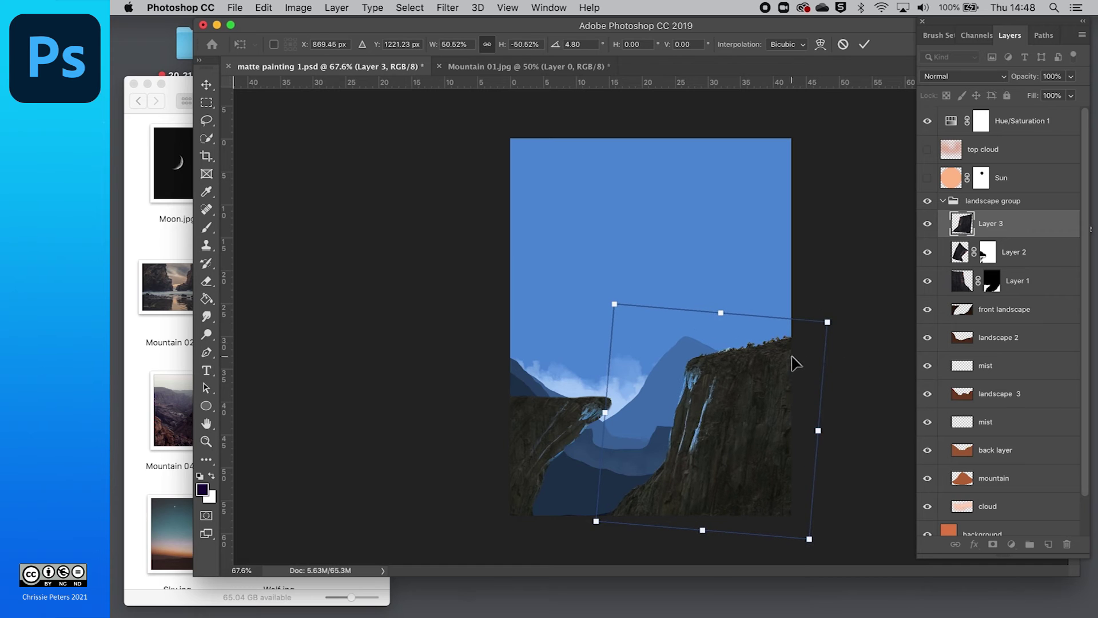
pyautogui.press('Return')
# - Reorder Layer 3 so it sits below Layer 1, directly above the front landscape layer
pyautogui.press('b')
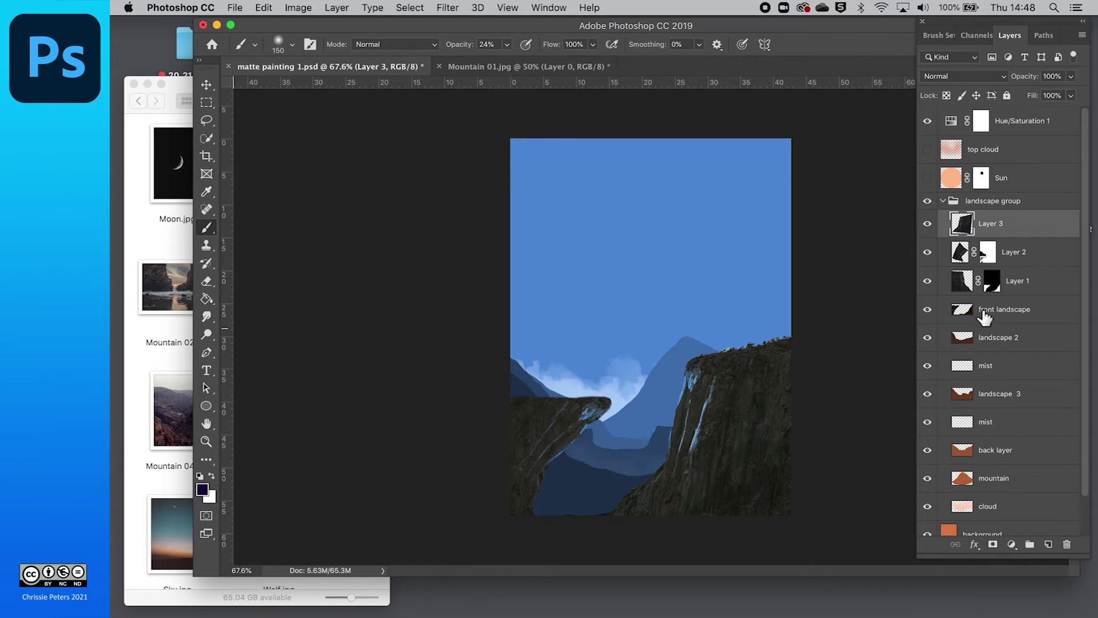
pyautogui.moveTo(972, 228); pyautogui.dragTo(969, 312)
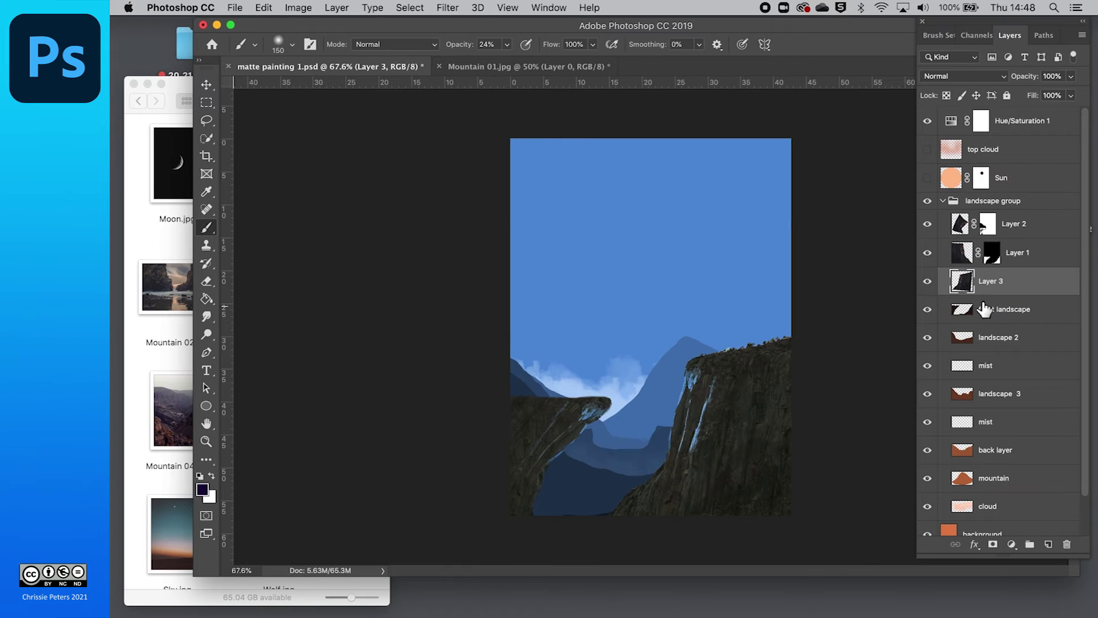
pyautogui.click(966, 311)
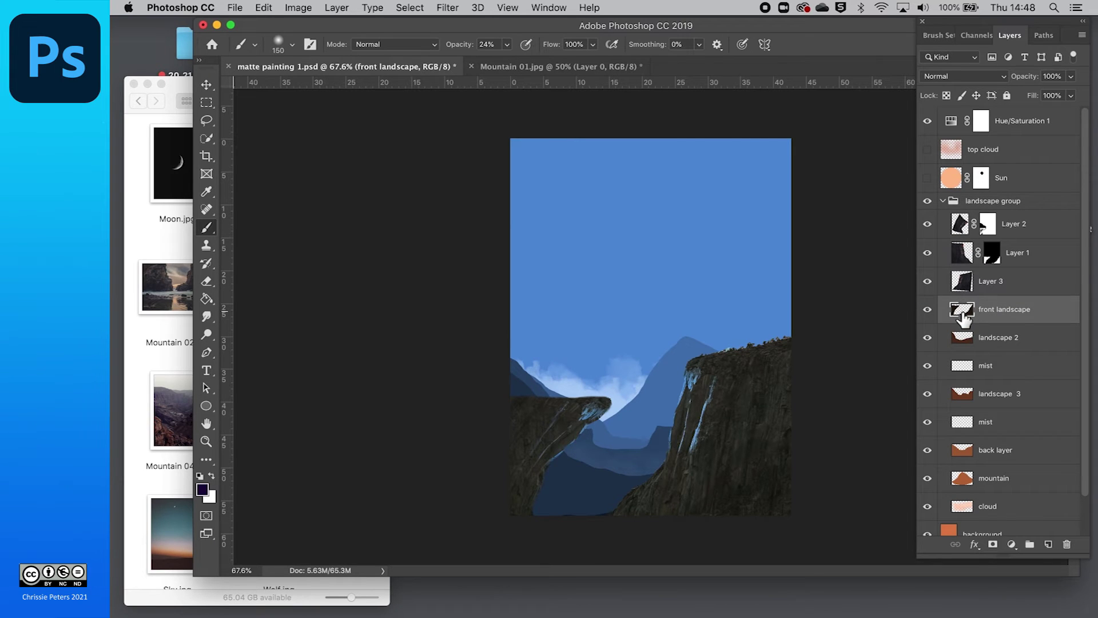
pyautogui.keyDown('super'); pyautogui.click(963, 313); pyautogui.keyUp('super')
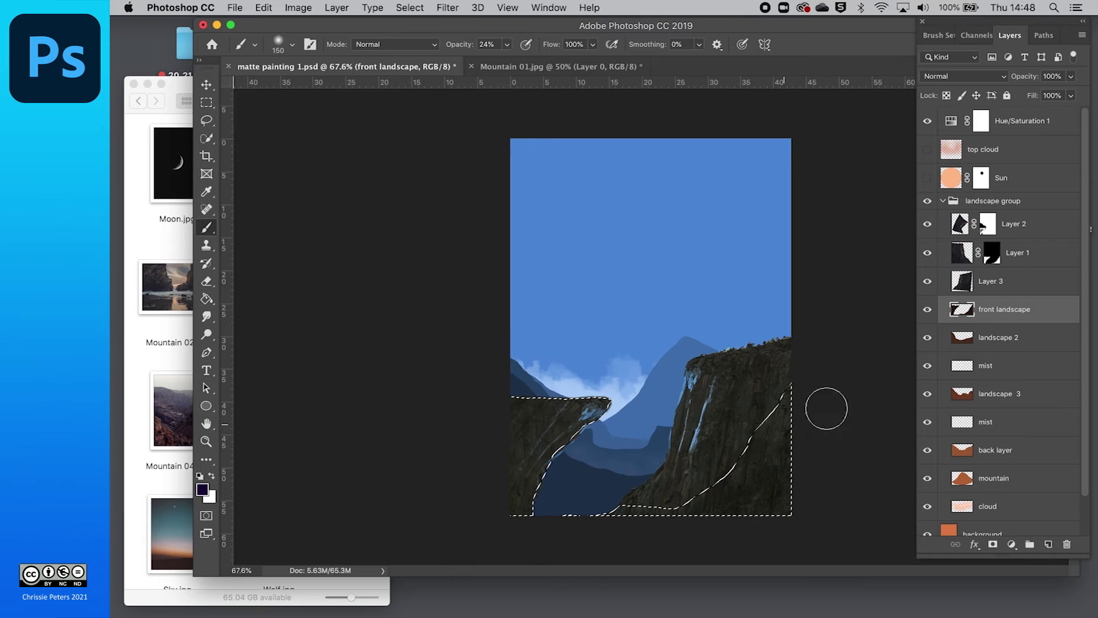
pyautogui.click(207, 85)
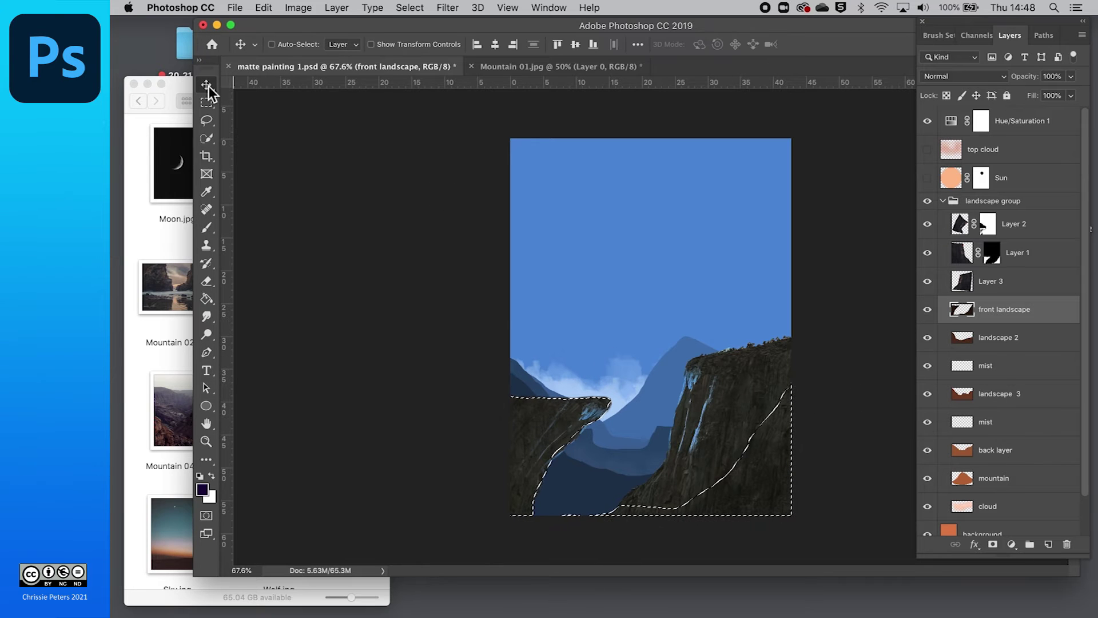
pyautogui.click(966, 224)
pyautogui.moveTo(714, 427); pyautogui.dragTo(720, 431)
pyautogui.press('super+z')
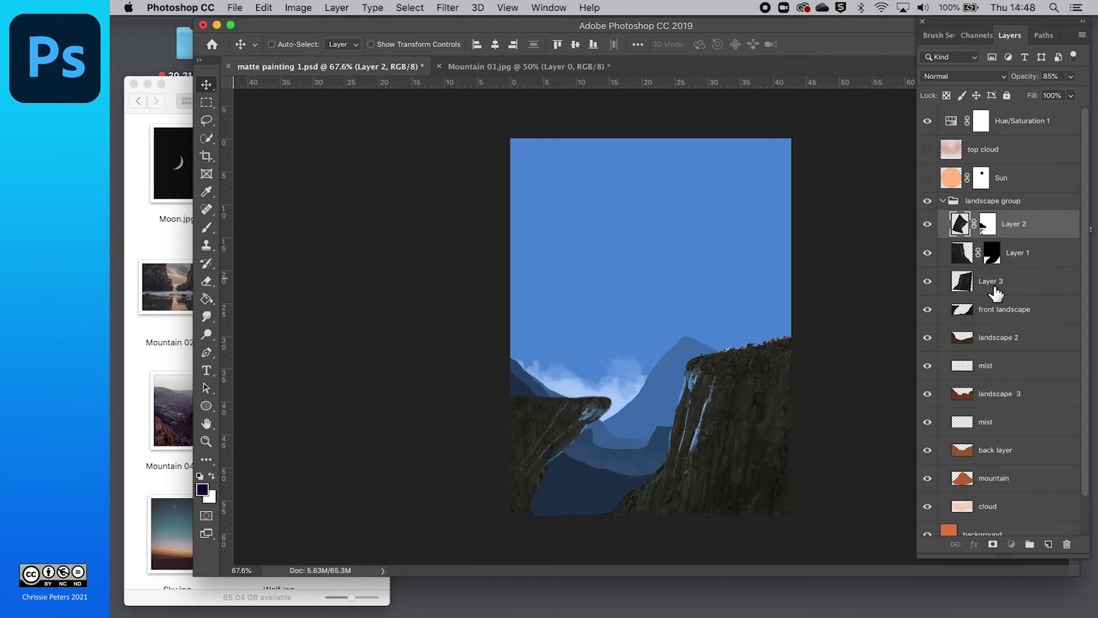
pyautogui.click(996, 286)
pyautogui.moveTo(739, 382); pyautogui.dragTo(715, 386)
pyautogui.press('super+d')
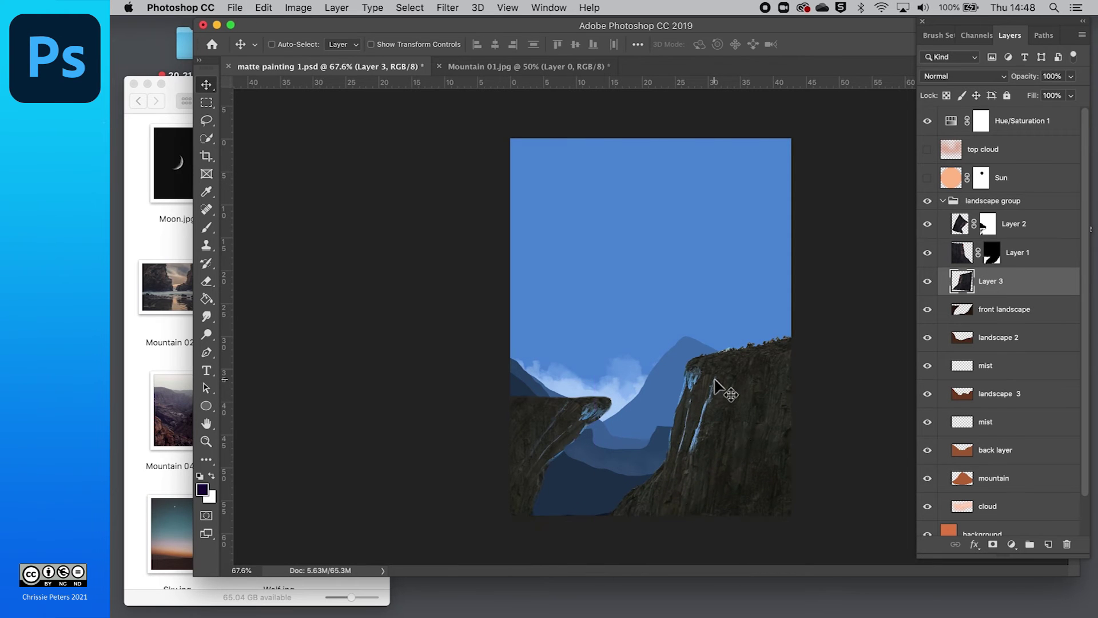
# - Lower Layer 3's opacity to 54%, then scale its cliff to 114.4% and reposition it over the right front slope
pyautogui.click(1071, 78)
pyautogui.click(1042, 93)
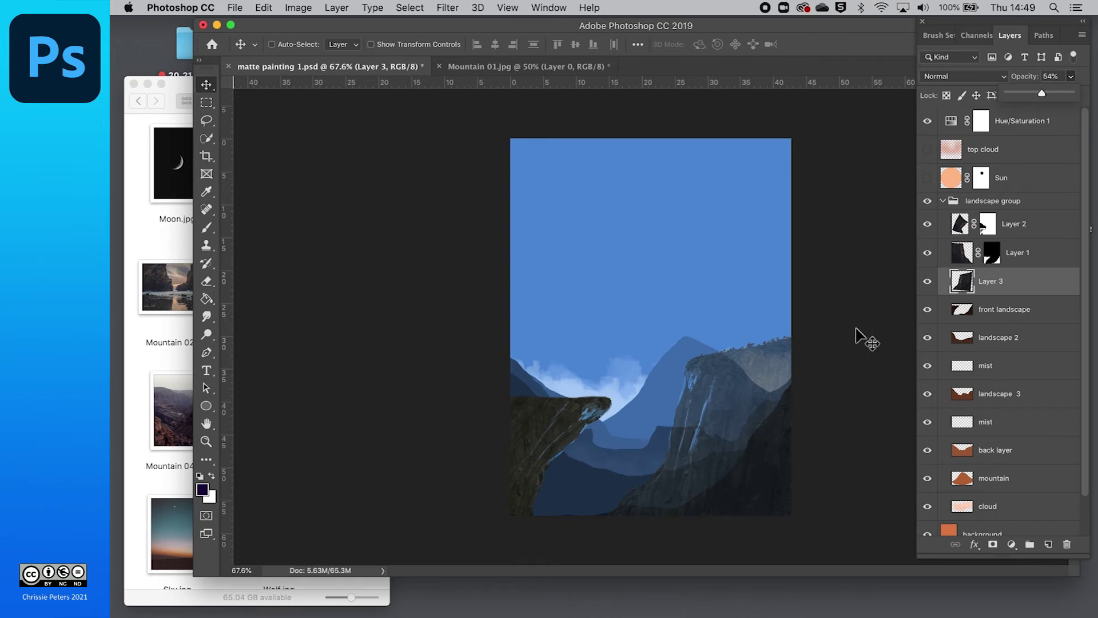
pyautogui.moveTo(702, 418); pyautogui.dragTo(663, 441)
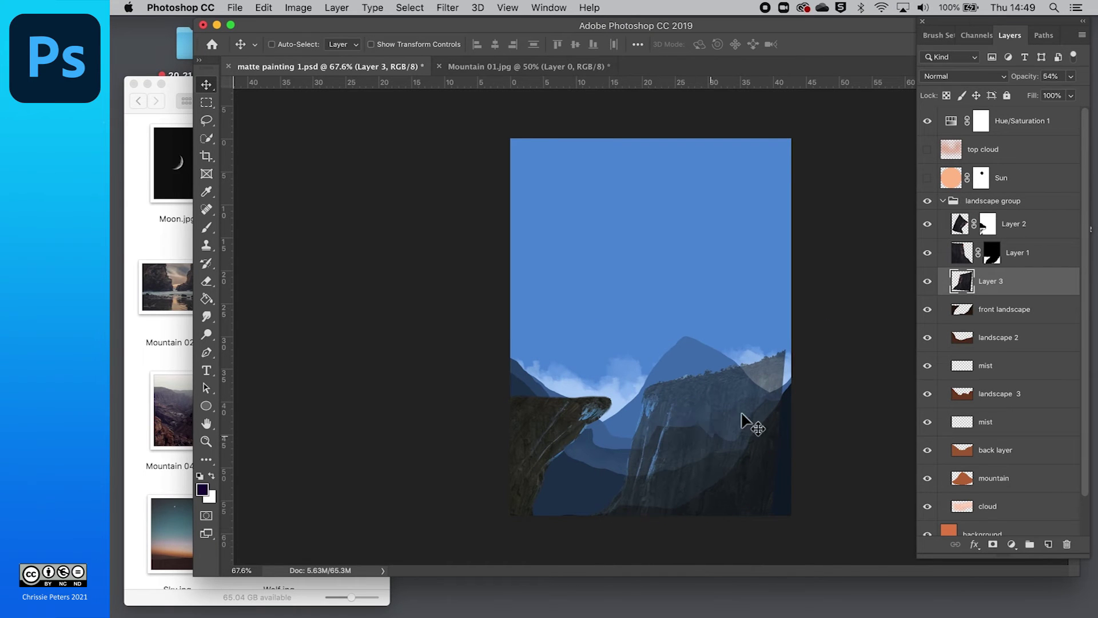
pyautogui.hotkey('ctrl', 't')
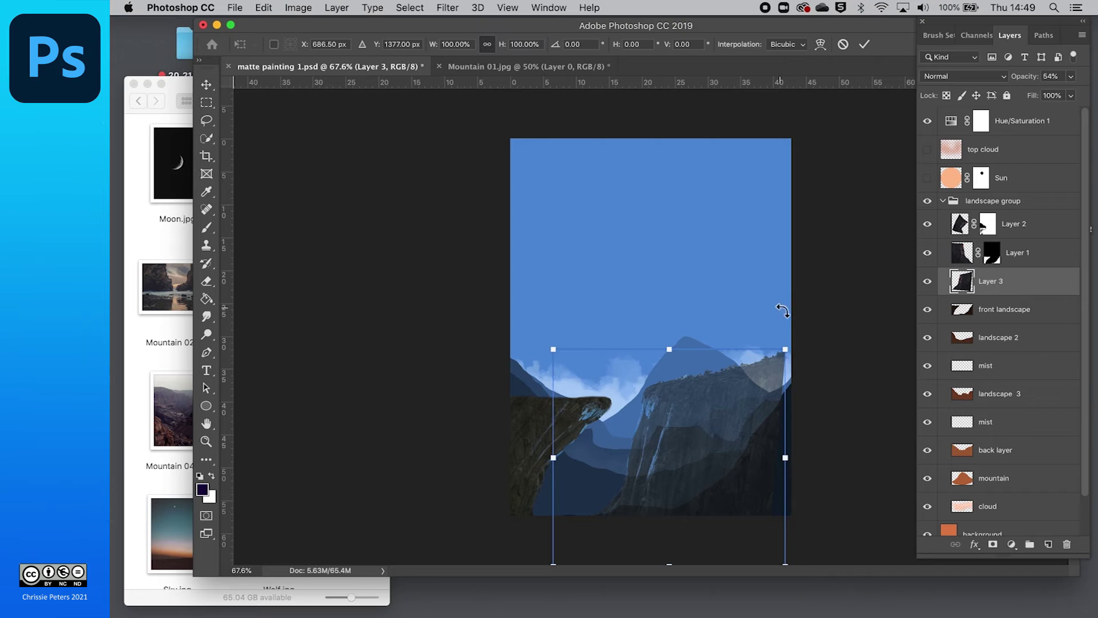
pyautogui.moveTo(786, 351); pyautogui.dragTo(838, 337)
pyautogui.moveTo(783, 385); pyautogui.dragTo(780, 392)
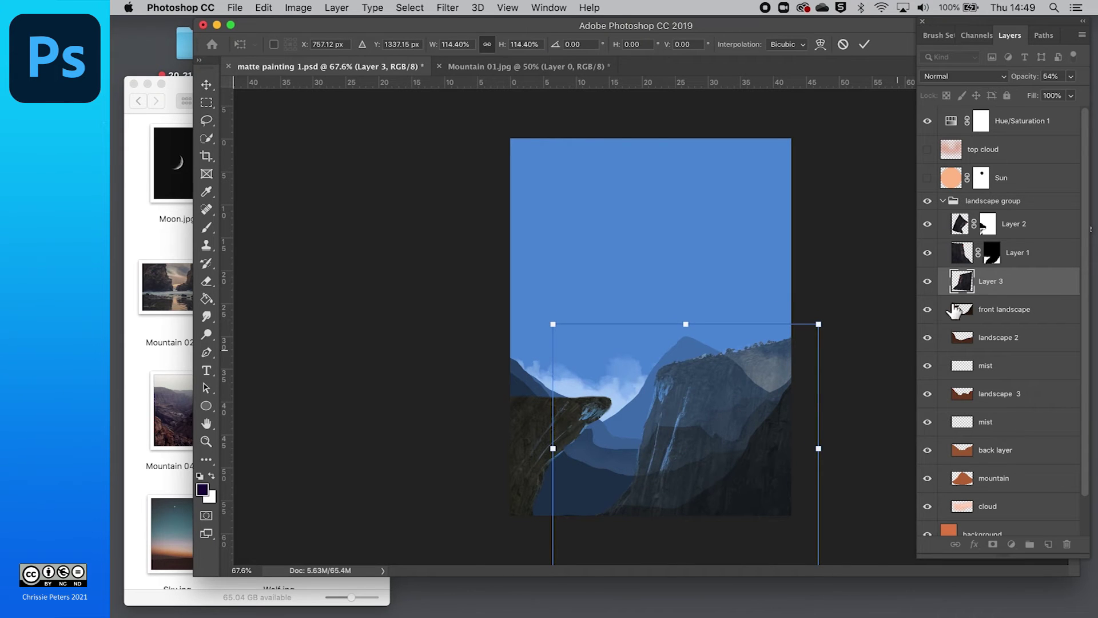
pyautogui.press('Return')
# - Load the front landscape shape as a selection and add it to Layer 3 as a layer mask
pyautogui.click(965, 313)
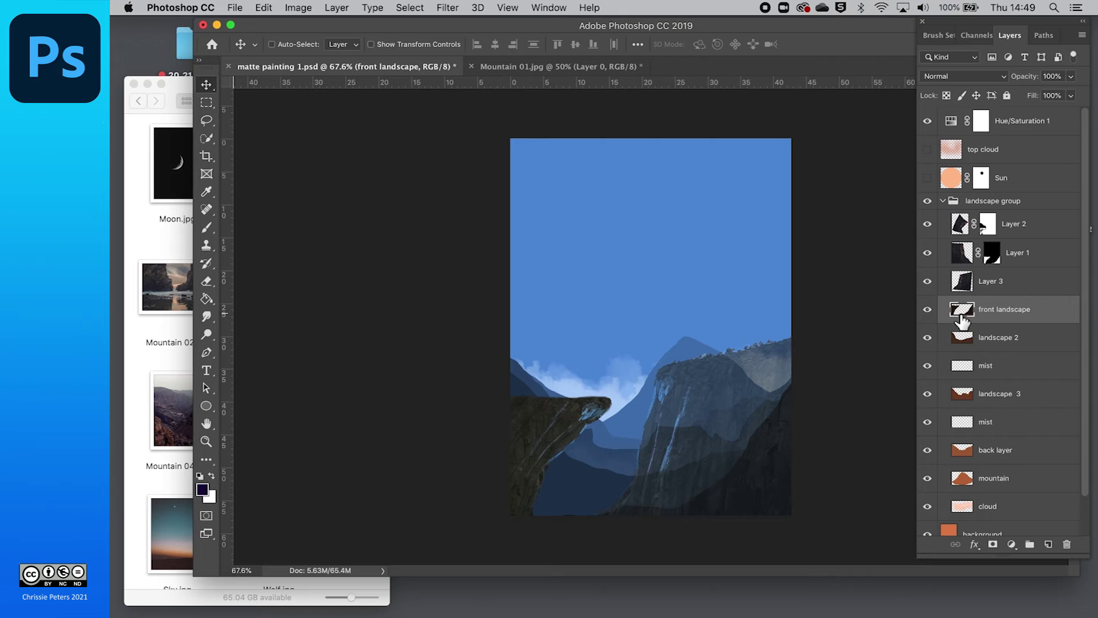
pyautogui.keyDown('super'); pyautogui.click(961, 310); pyautogui.keyUp('super')
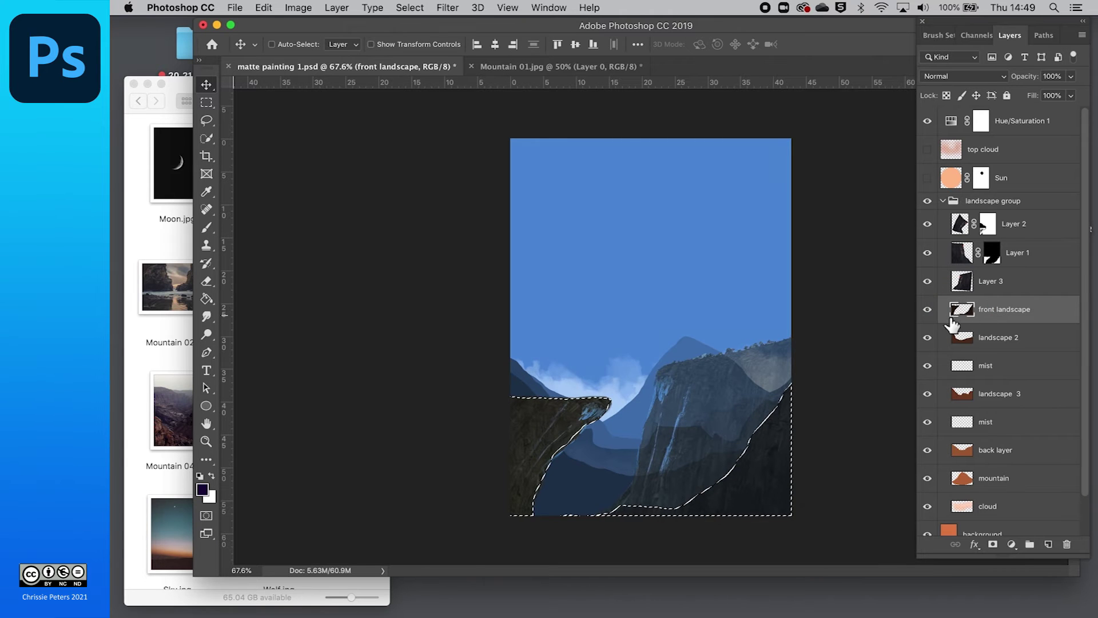
pyautogui.click(1013, 280)
pyautogui.click(1013, 310)
pyautogui.click(1015, 286)
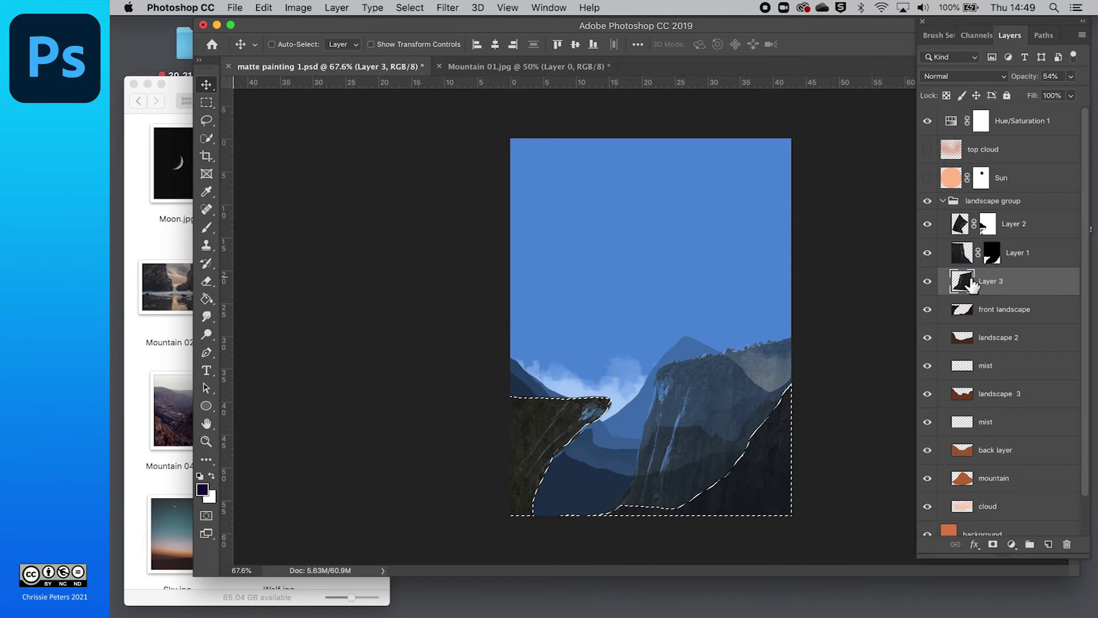
pyautogui.click(993, 543)
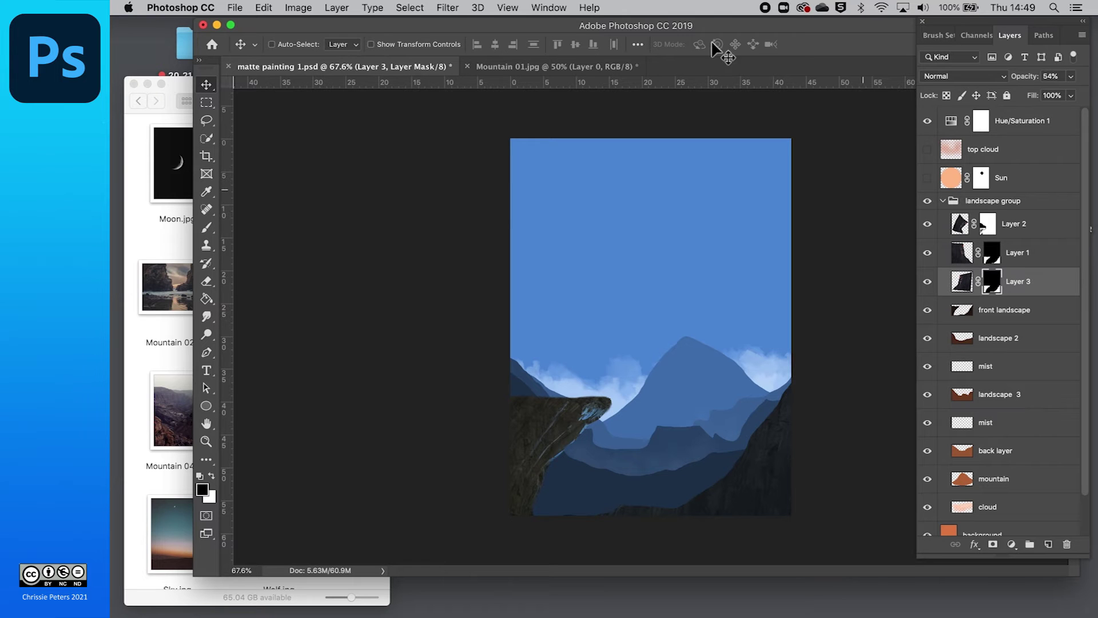
# - Paste another copy of the Mountain 01.jpg cliff into matte painting 1.psd above Layer 3
pyautogui.click(561, 67)
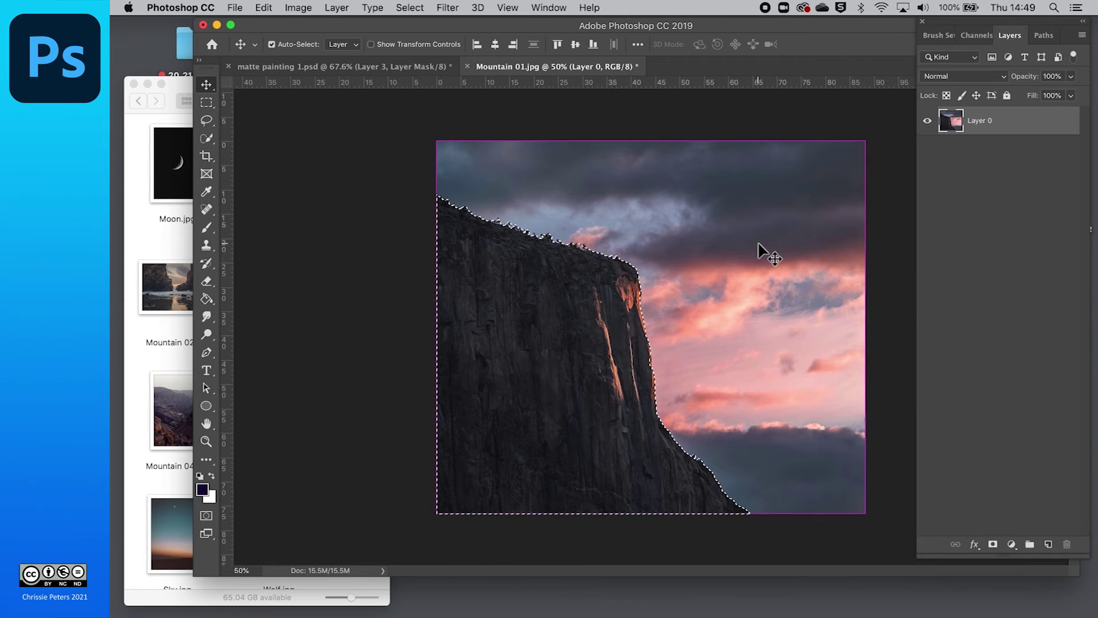
pyautogui.click(380, 67)
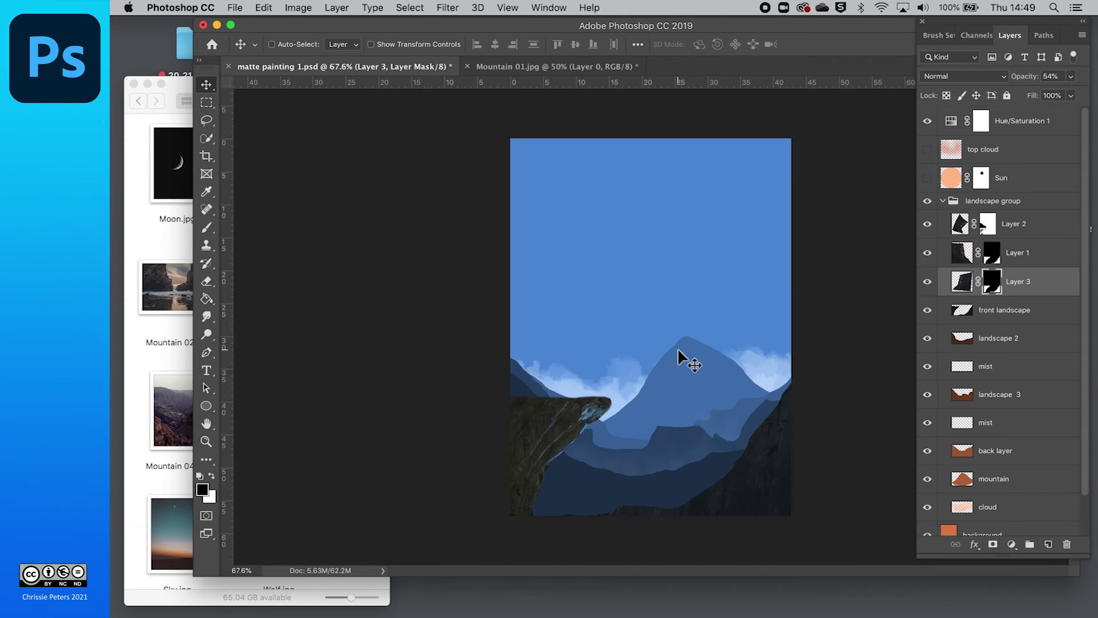
pyautogui.press('super+v')
# - Scale the pasted cliff on Layer 4 to about 69.1% and rotate it about 27° over the right front slope
pyautogui.press('super+t')
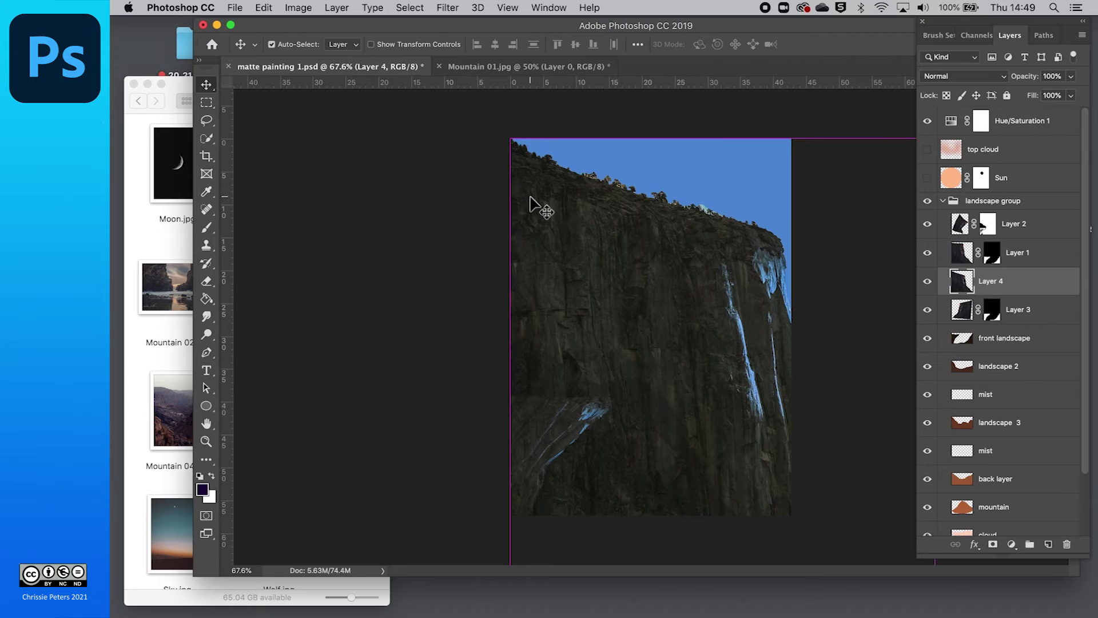
pyautogui.moveTo(512, 141); pyautogui.dragTo(634, 372)
pyautogui.moveTo(606, 314); pyautogui.dragTo(761, 419)
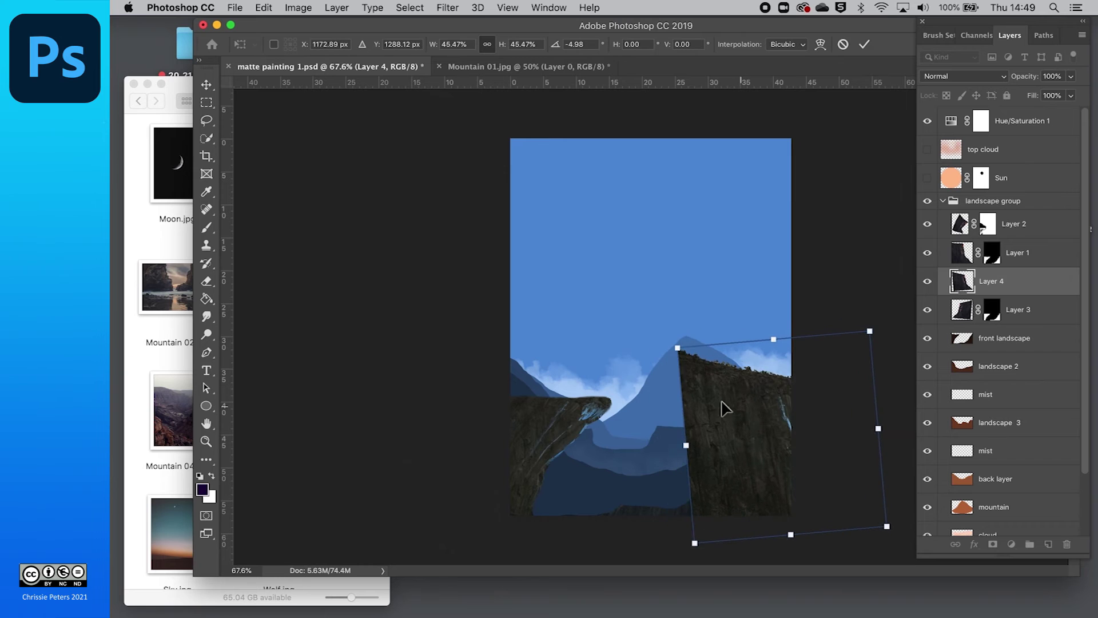
pyautogui.moveTo(663, 338); pyautogui.dragTo(735, 308)
pyautogui.moveTo(764, 437); pyautogui.dragTo(721, 483)
pyautogui.moveTo(774, 399); pyautogui.dragTo(842, 355)
pyautogui.moveTo(735, 427); pyautogui.dragTo(793, 421)
pyautogui.moveTo(634, 538); pyautogui.dragTo(587, 562)
pyautogui.moveTo(699, 476); pyautogui.dragTo(705, 479)
pyautogui.moveTo(656, 261); pyautogui.dragTo(687, 264)
pyautogui.moveTo(727, 381); pyautogui.dragTo(735, 385)
pyautogui.moveTo(572, 542); pyautogui.dragTo(576, 532)
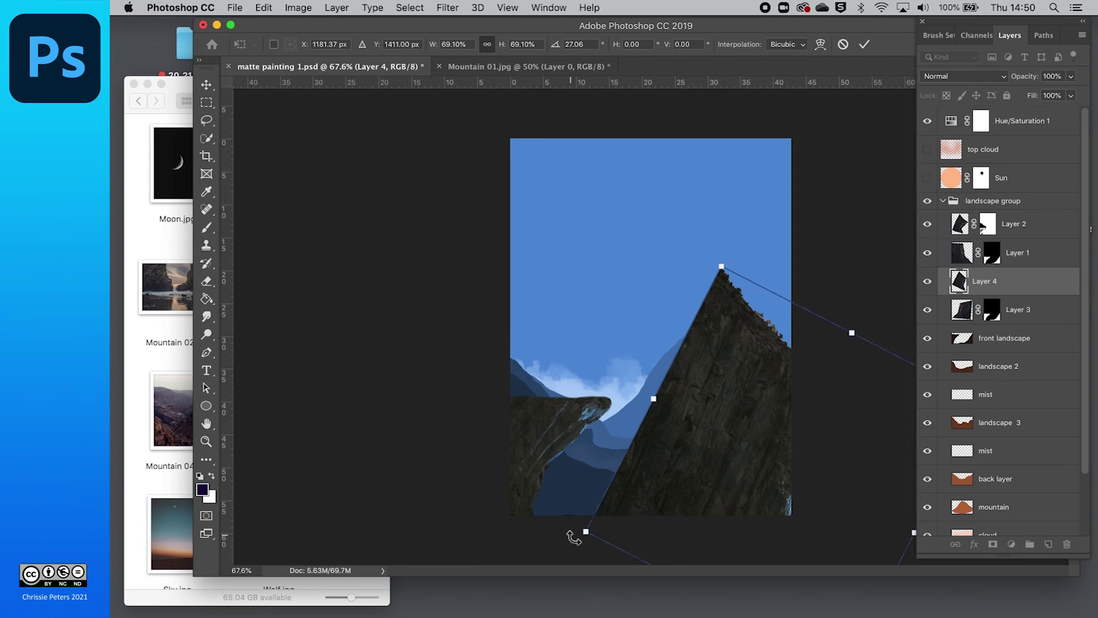
# - Increase Layer 4's rotation to about 33.5° and shift the cliff slightly down and right to follow the slope
pyautogui.moveTo(740, 448); pyautogui.dragTo(748, 459)
pyautogui.moveTo(711, 263); pyautogui.dragTo(730, 263)
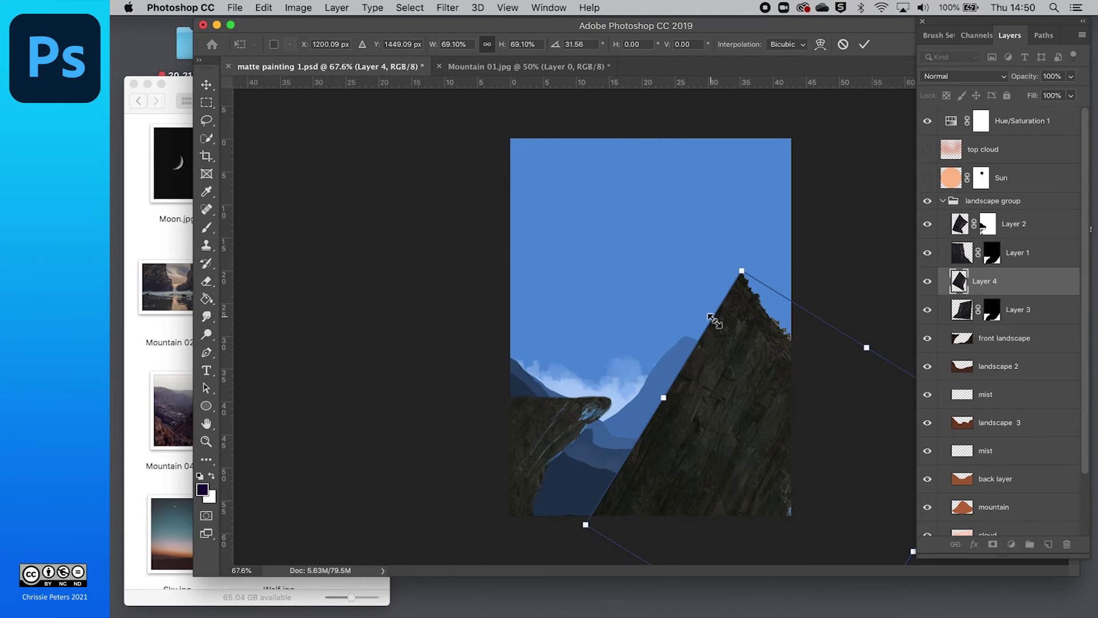
pyautogui.moveTo(731, 245); pyautogui.dragTo(741, 231)
pyautogui.moveTo(765, 379); pyautogui.dragTo(768, 386)
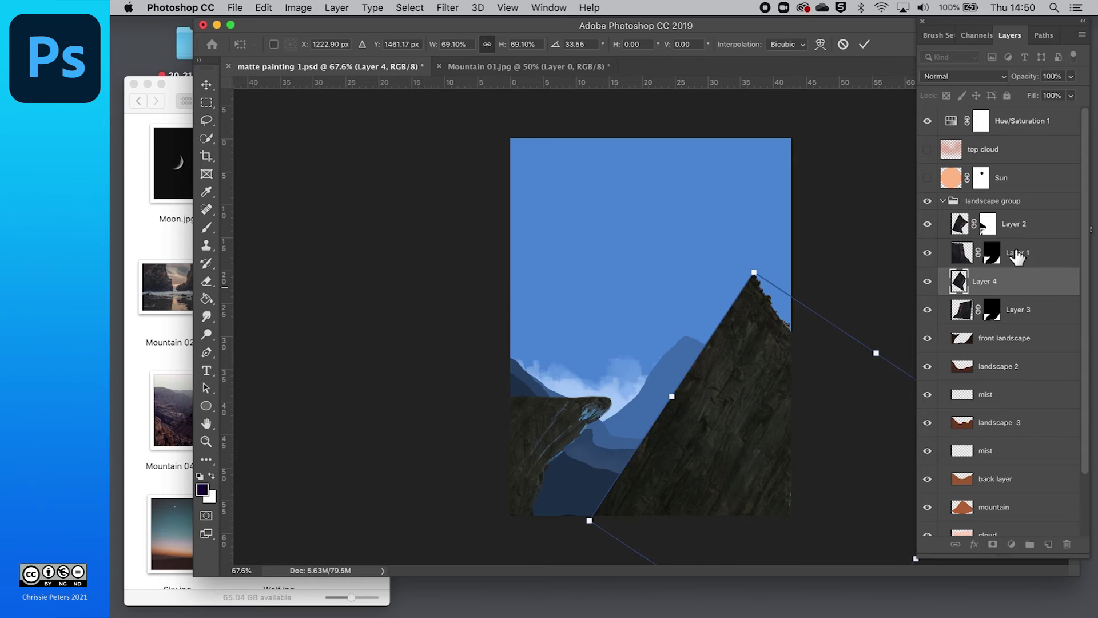
# - Reduce Layer 4's opacity to 30%, lower the cliff slightly over the right front slope and apply the transform
pyautogui.click(1069, 78)
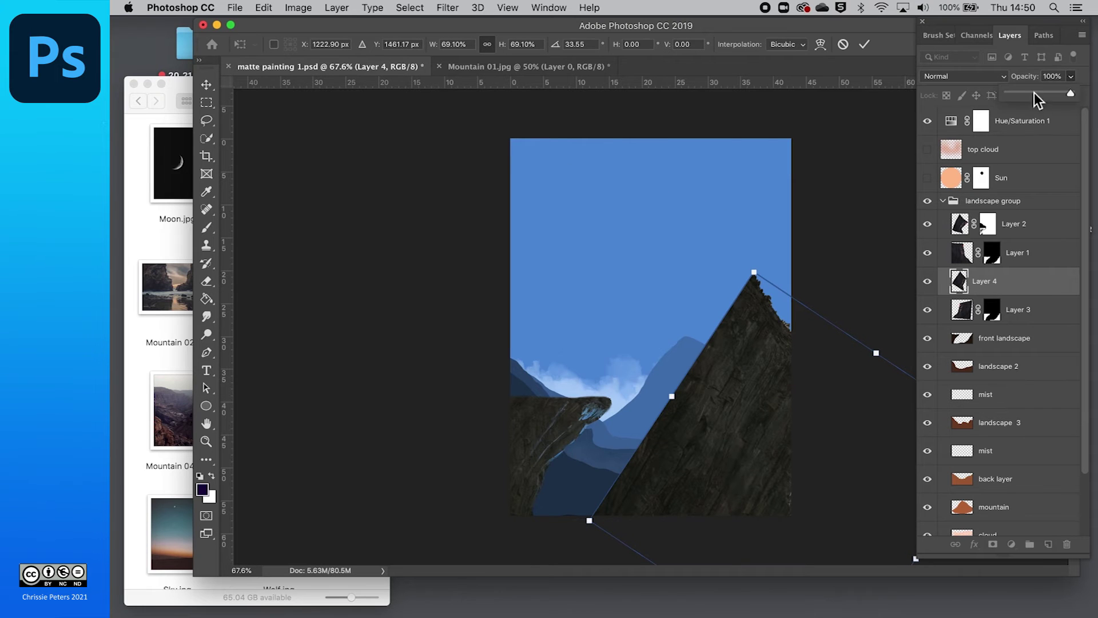
pyautogui.moveTo(1029, 95); pyautogui.dragTo(1028, 95)
pyautogui.moveTo(704, 446); pyautogui.dragTo(709, 459)
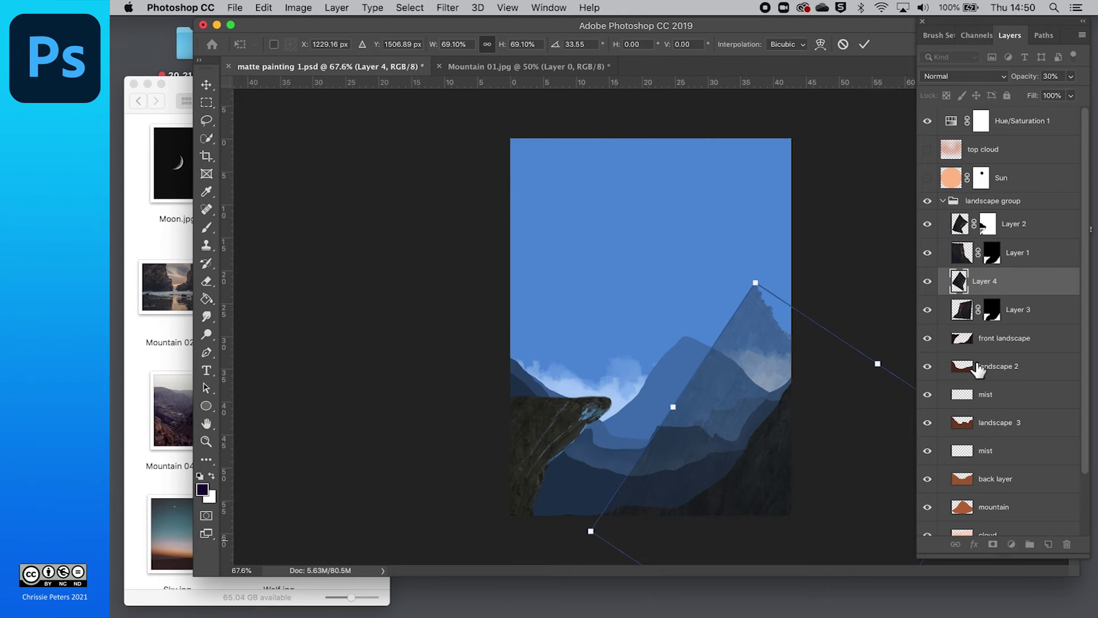
pyautogui.click(863, 45)
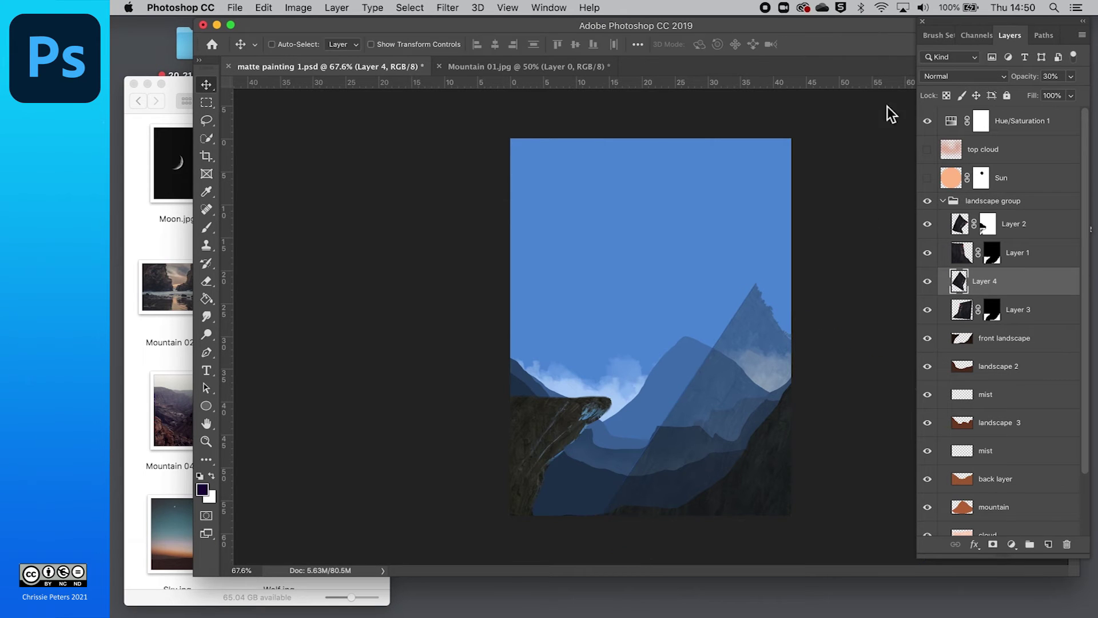
# - Warp the cliff on Layer 4, pulling its peak and upper edge down and right toward the front landscape's right slope
pyautogui.click(273, 8)
pyautogui.moveTo(290, 325)
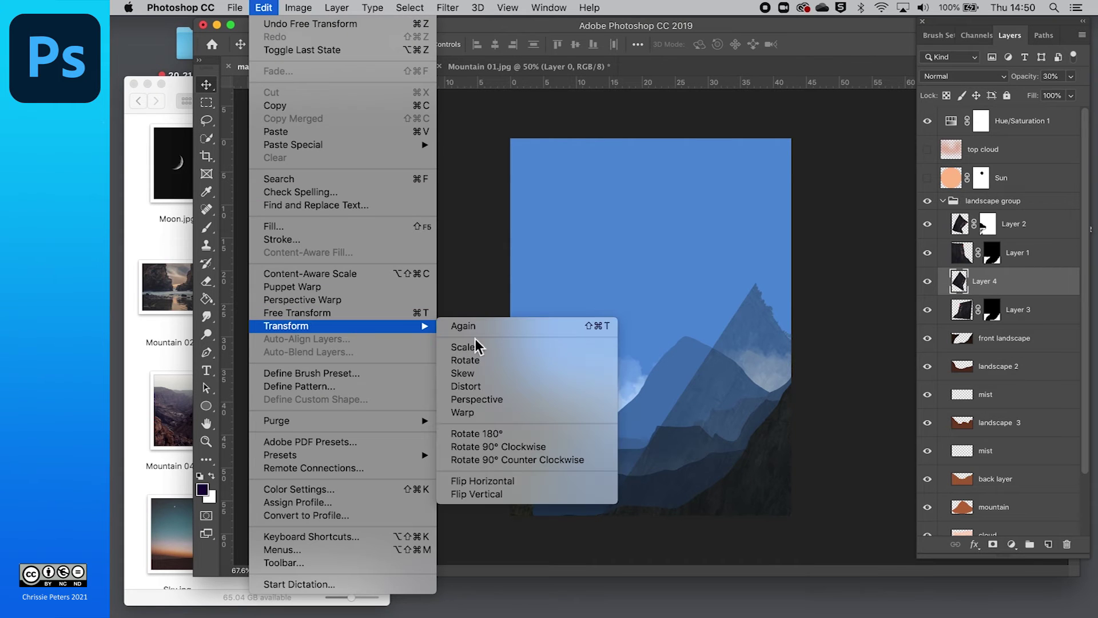
pyautogui.click(491, 413)
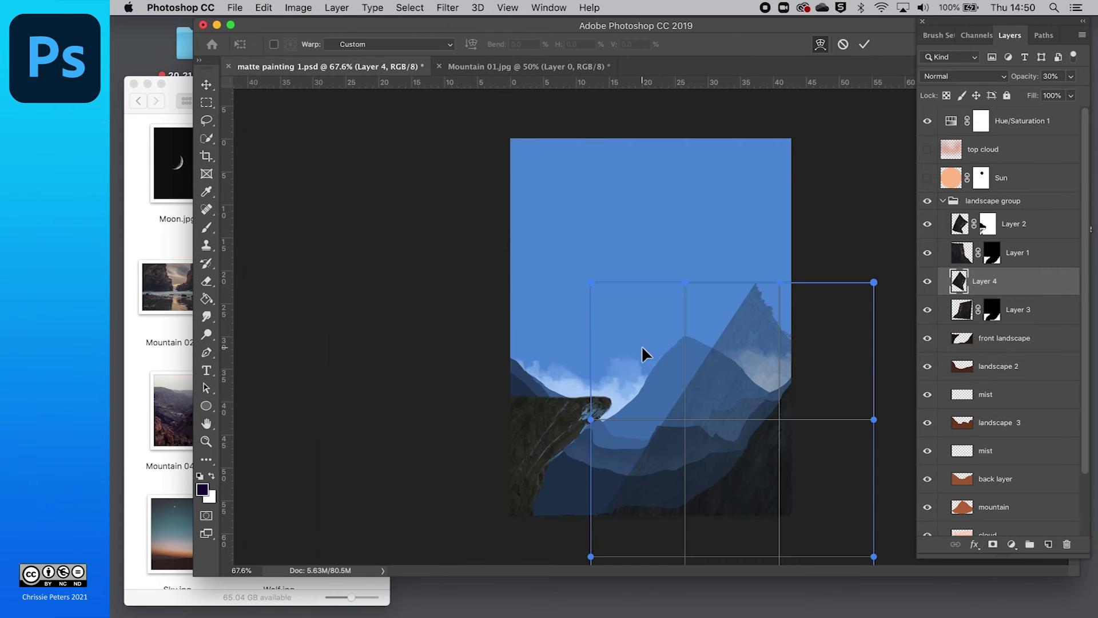
pyautogui.moveTo(685, 304); pyautogui.dragTo(725, 332)
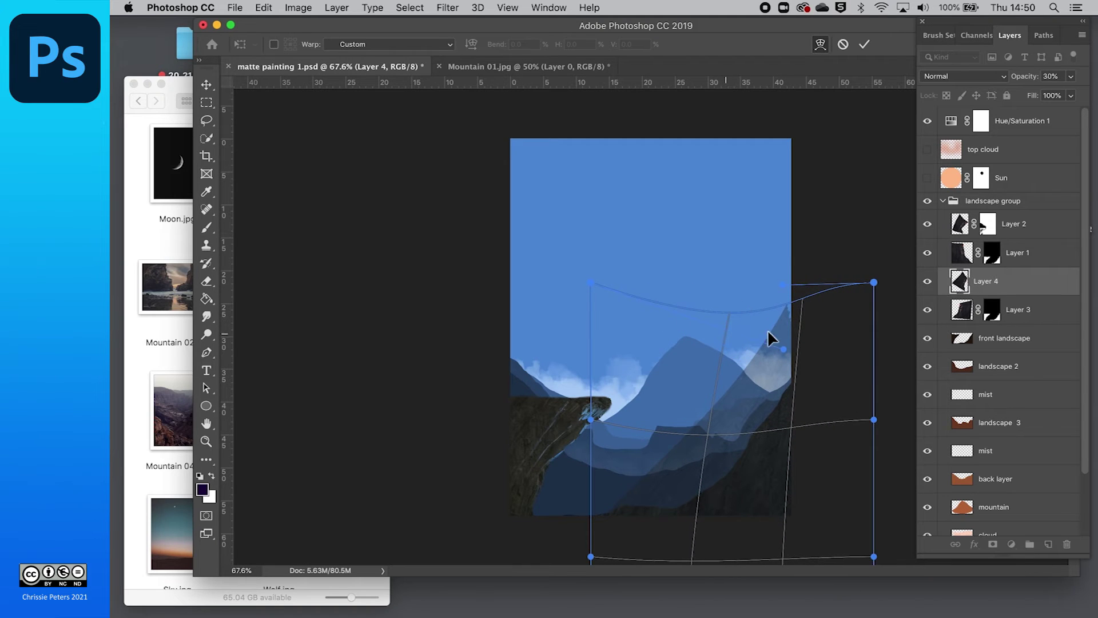
pyautogui.moveTo(803, 299); pyautogui.dragTo(825, 307)
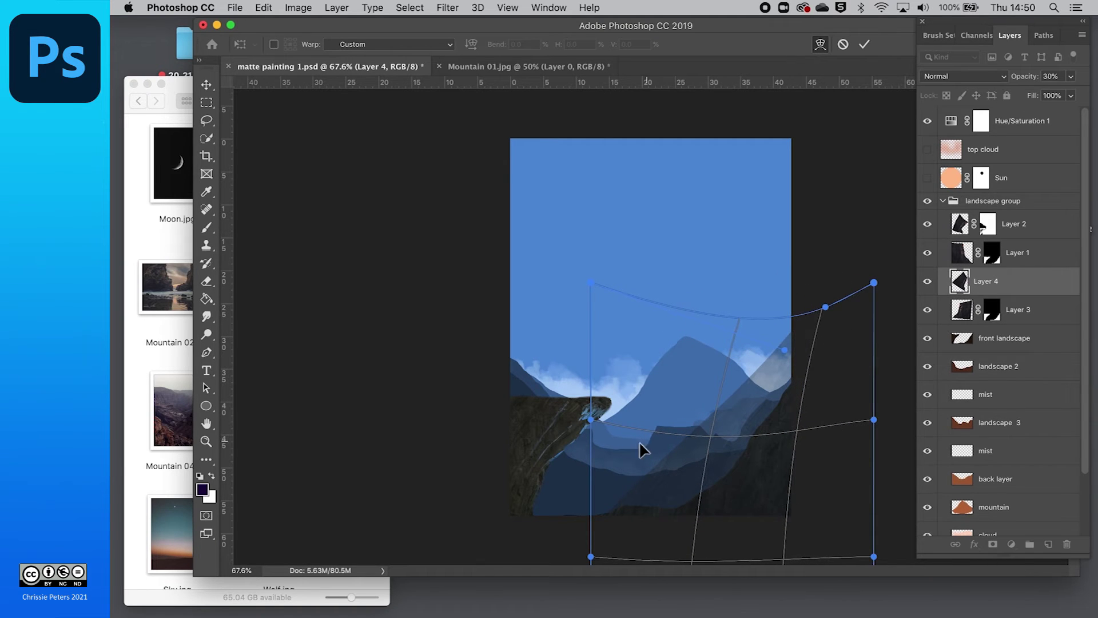
# - Refine Layer 4's warp by lowering its left edge, middle and upper right corner along the slope, and apply it
pyautogui.moveTo(591, 423); pyautogui.dragTo(607, 438)
pyautogui.moveTo(716, 440)
pyautogui.mouseDown()
pyautogui.moveTo(730, 458)
pyautogui.moveTo(714, 451)
pyautogui.mouseUp()
pyautogui.moveTo(797, 444); pyautogui.dragTo(807, 438)
pyautogui.moveTo(873, 282); pyautogui.dragTo(884, 332)
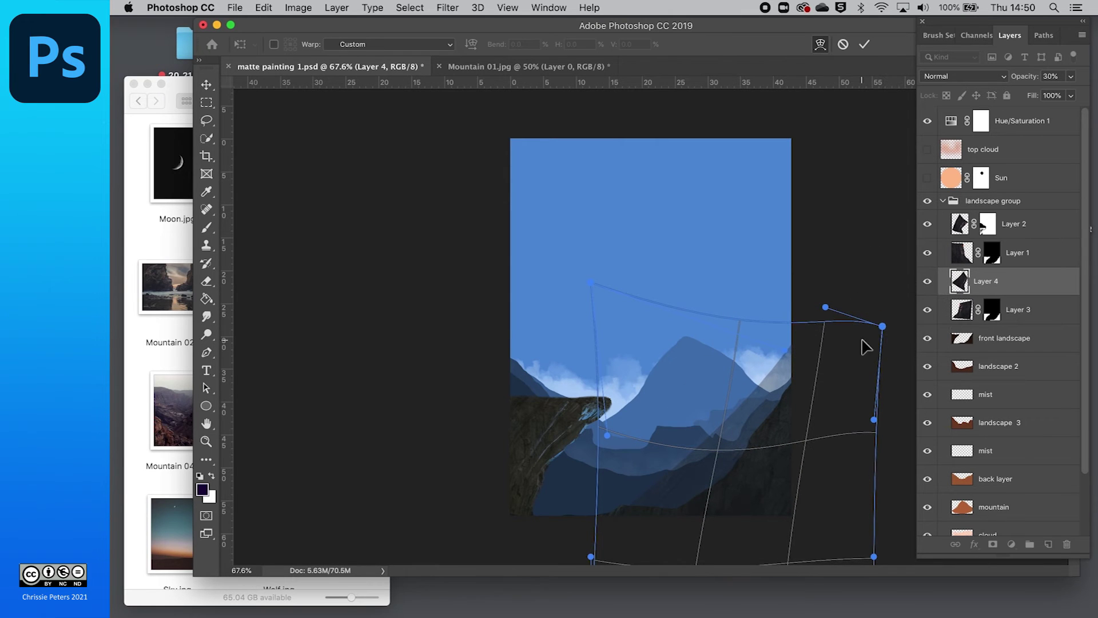
pyautogui.moveTo(715, 451); pyautogui.dragTo(713, 453)
pyautogui.press('Return')
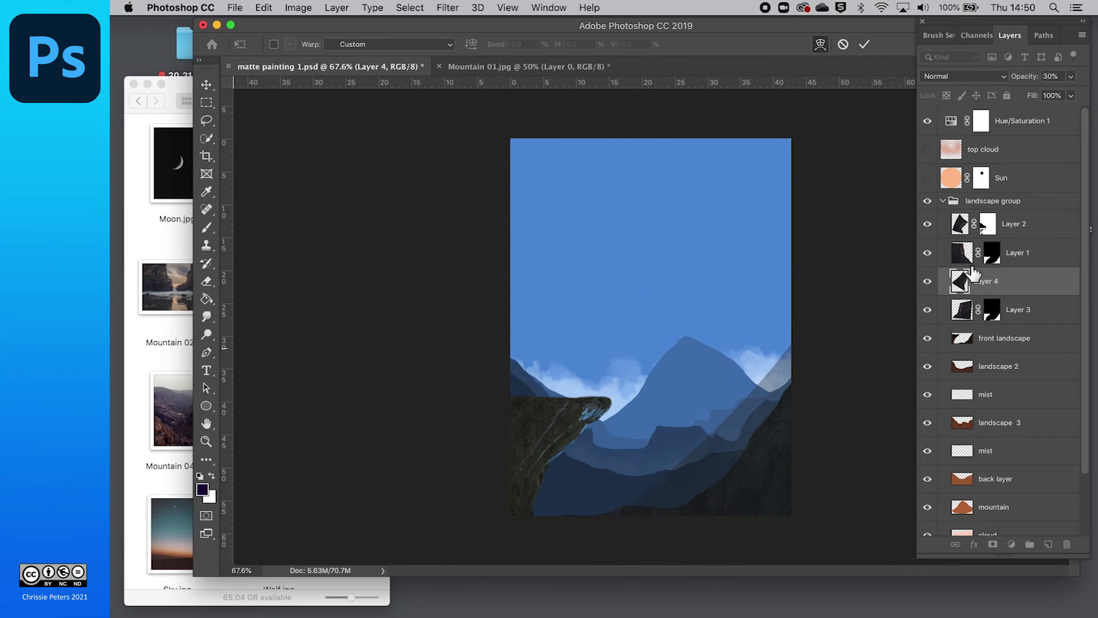
# - Add a layer mask to Layer 4 and brush black at 24% opacity over the cliff's excess above the right slope
pyautogui.click(994, 544)
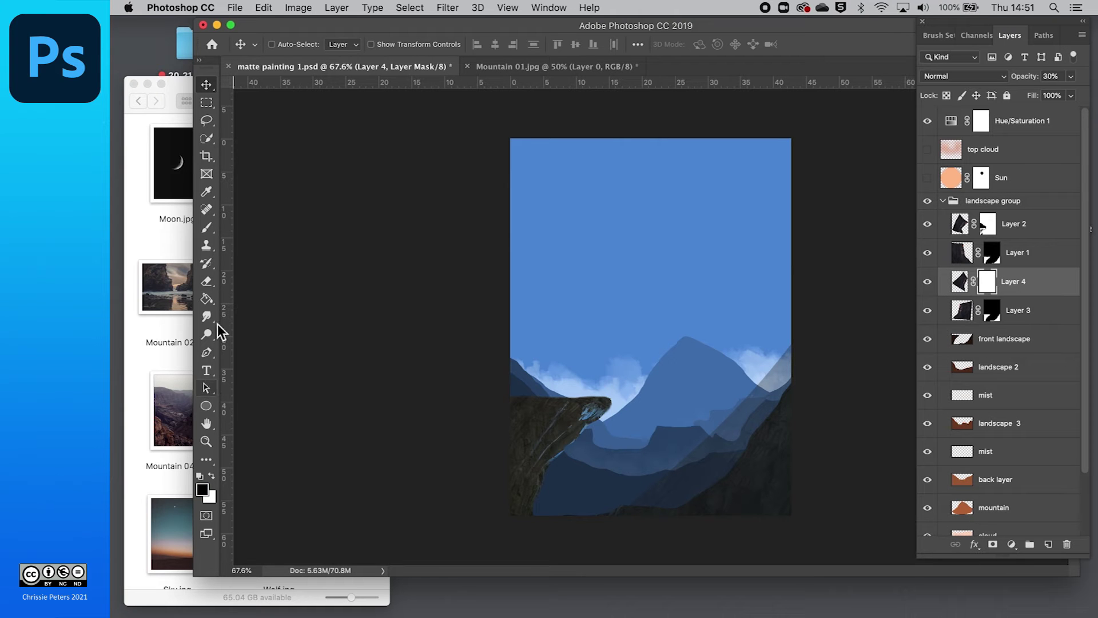
pyautogui.click(206, 229)
pyautogui.moveTo(750, 376)
pyautogui.mouseDown()
pyautogui.moveTo(766, 406)
pyautogui.moveTo(779, 390)
pyautogui.moveTo(764, 389)
pyautogui.moveTo(775, 370)
pyautogui.mouseUp()
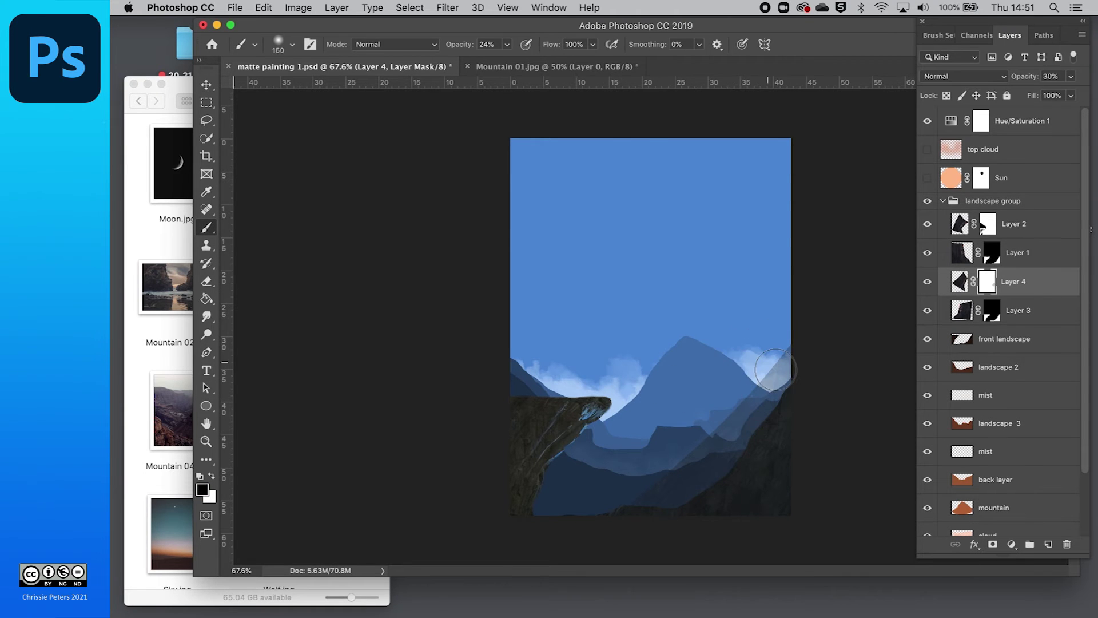
# - Set the brush opacity to 100% for masking the excess cliff along the right slope on Layer 4
pyautogui.scroll(3, 775, 369)
pyautogui.hscroll(2, 775, 369)
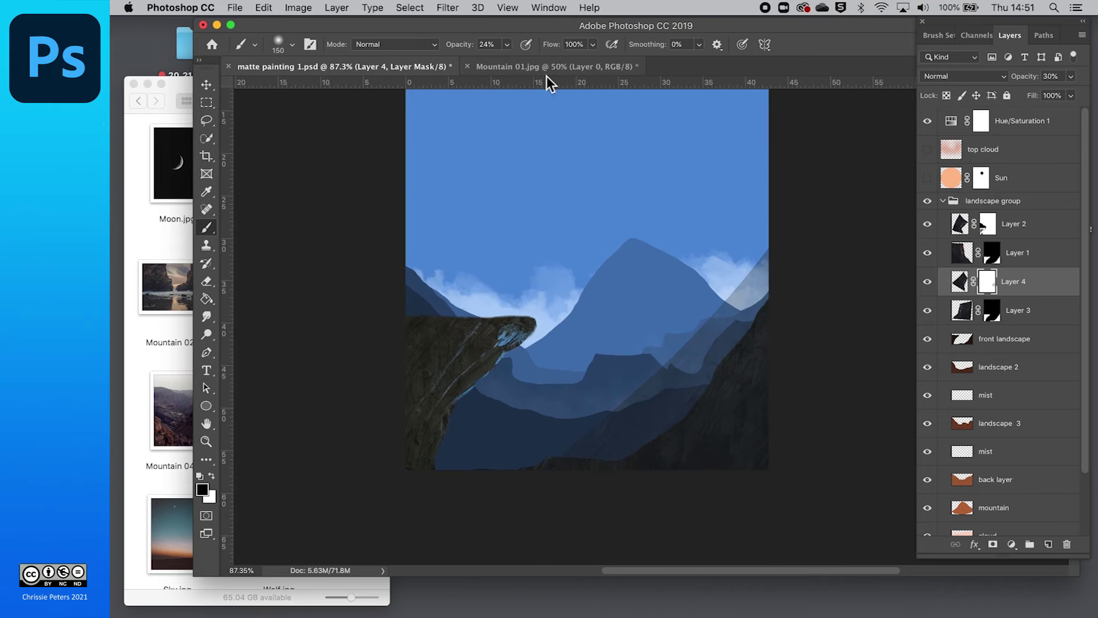
pyautogui.click(506, 45)
pyautogui.moveTo(508, 59); pyautogui.dragTo(622, 63)
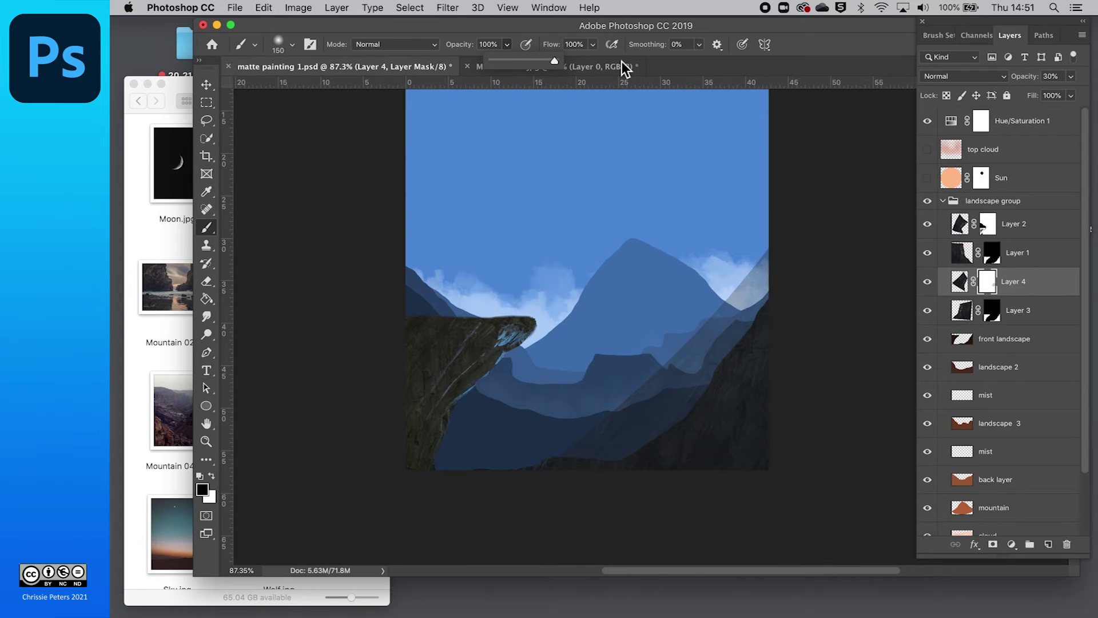
# - Mask out Layer 4's rock texture beyond the right-hand slope with a 150 px black brush, and refine the edge with smaller brush sizes
pyautogui.moveTo(763, 273)
pyautogui.mouseDown()
pyautogui.moveTo(636, 425)
pyautogui.moveTo(658, 397)
pyautogui.moveTo(607, 443)
pyautogui.moveTo(579, 437)
pyautogui.moveTo(598, 437)
pyautogui.moveTo(590, 444)
pyautogui.moveTo(677, 408)
pyautogui.moveTo(722, 331)
pyautogui.moveTo(688, 396)
pyautogui.moveTo(645, 417)
pyautogui.mouseUp()
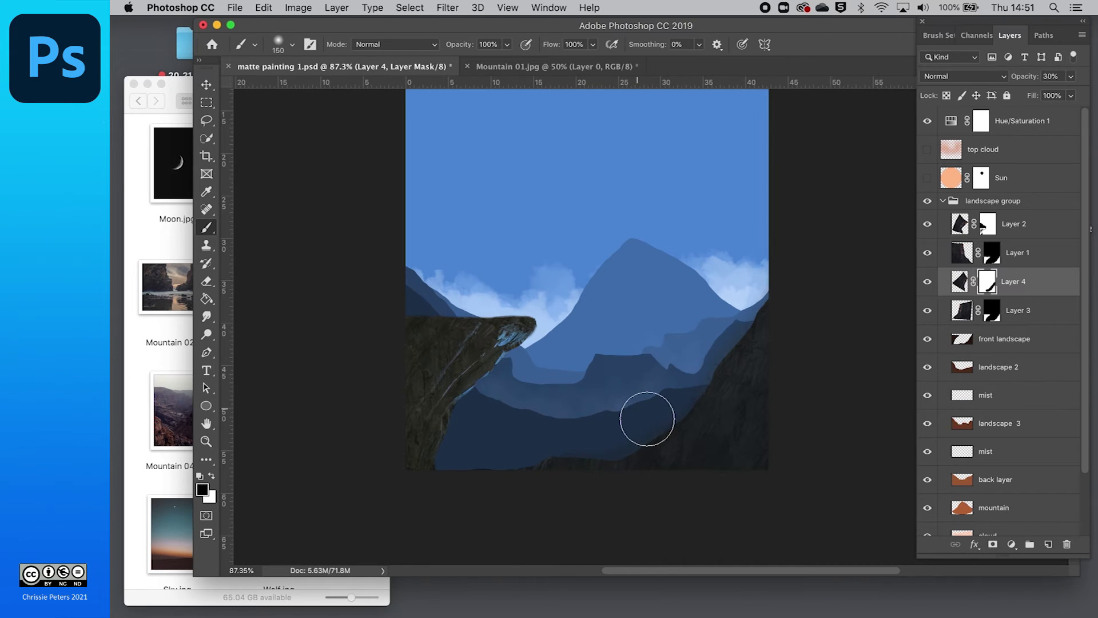
pyautogui.scroll(2, 646, 418)
pyautogui.scroll(1, 647, 418)
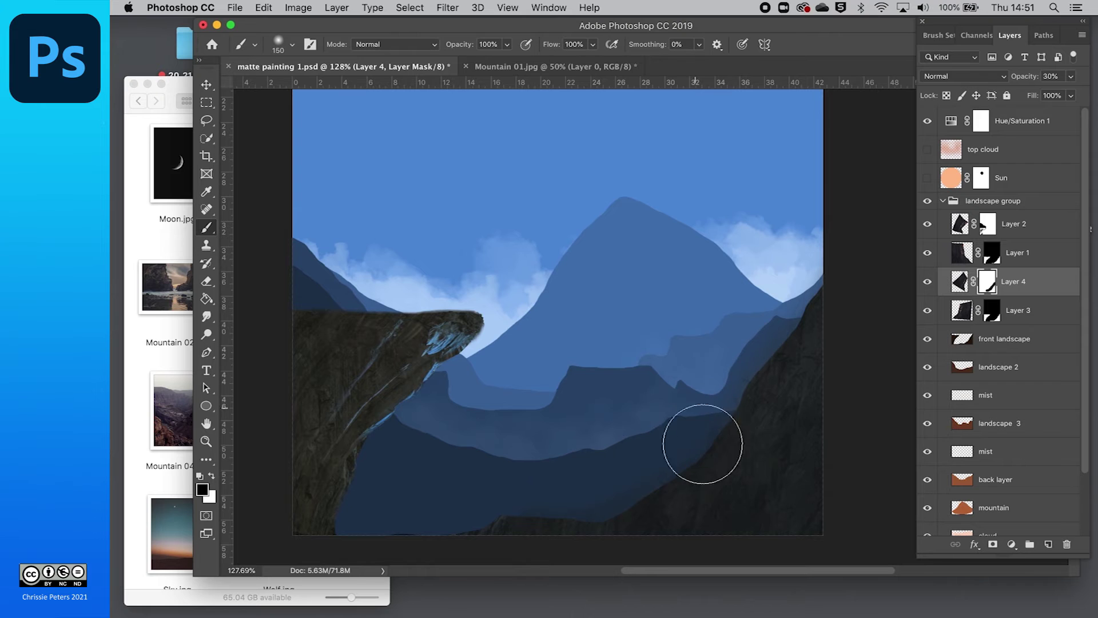
pyautogui.press('[')
pyautogui.press('[')
pyautogui.press('[')
pyautogui.moveTo(721, 448); pyautogui.dragTo(755, 349)
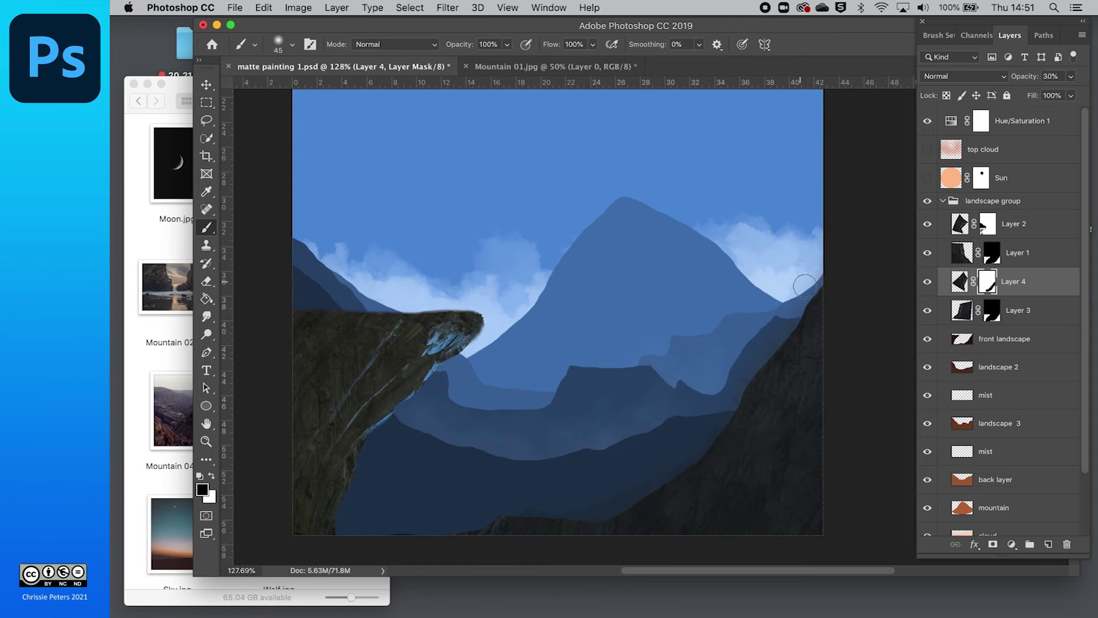
pyautogui.moveTo(820, 282); pyautogui.dragTo(760, 382)
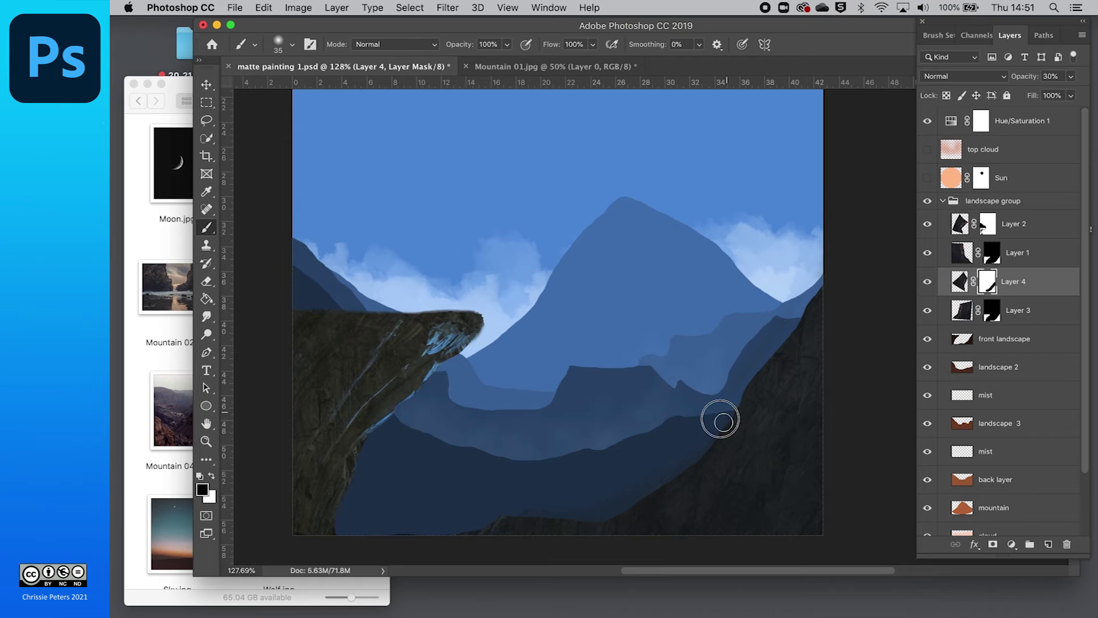
pyautogui.click(661, 457)
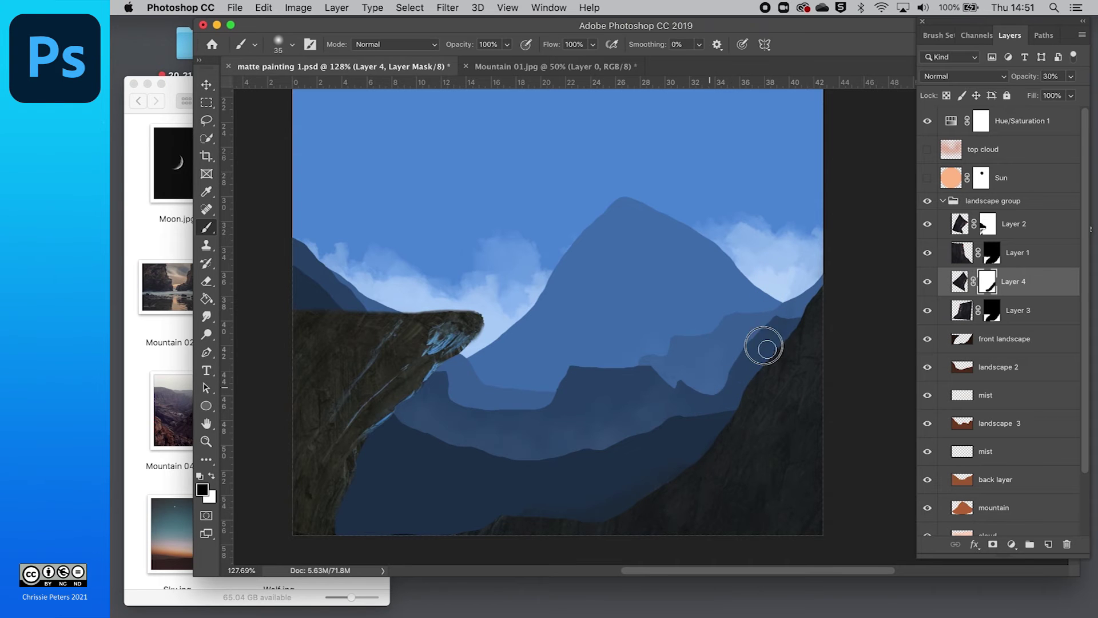
pyautogui.moveTo(655, 483)
pyautogui.mouseDown()
pyautogui.moveTo(683, 460)
pyautogui.moveTo(591, 514)
pyautogui.moveTo(508, 511)
pyautogui.moveTo(575, 515)
pyautogui.moveTo(641, 492)
pyautogui.moveTo(610, 518)
pyautogui.moveTo(566, 515)
pyautogui.moveTo(633, 496)
pyautogui.moveTo(577, 502)
pyautogui.mouseUp()
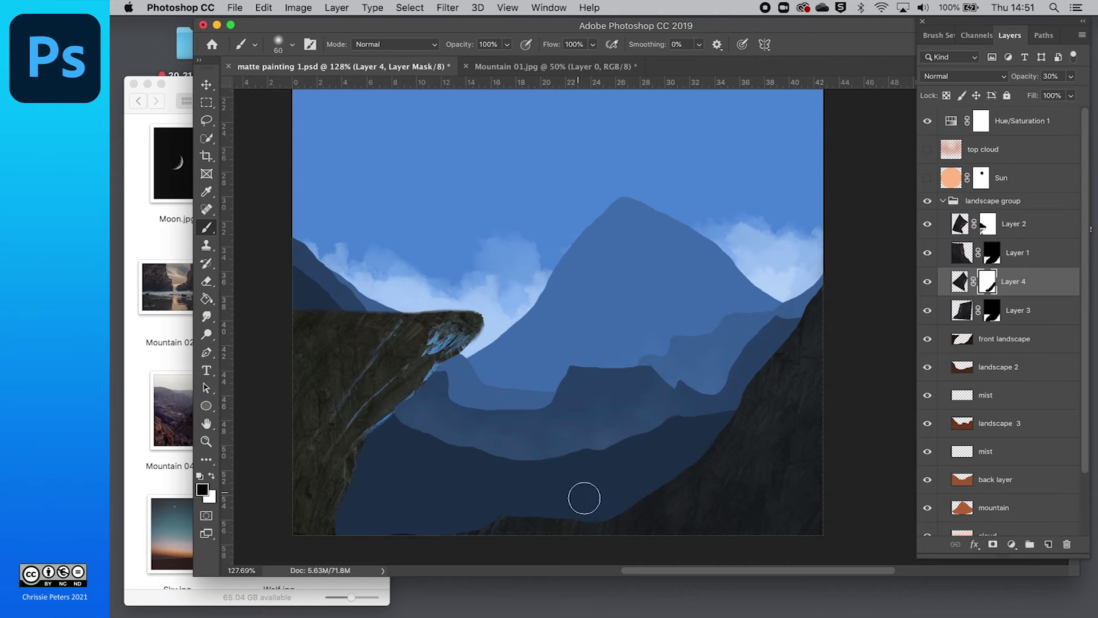
pyautogui.moveTo(581, 502)
pyautogui.mouseDown()
pyautogui.moveTo(674, 448)
pyautogui.moveTo(647, 465)
pyautogui.moveTo(733, 385)
pyautogui.moveTo(667, 358)
pyautogui.moveTo(743, 326)
pyautogui.moveTo(789, 272)
pyautogui.moveTo(647, 424)
pyautogui.moveTo(541, 477)
pyautogui.moveTo(731, 401)
pyautogui.mouseUp()
# - Set Layer 4's opacity to 66% and return to the Brush tool
pyautogui.click(1071, 77)
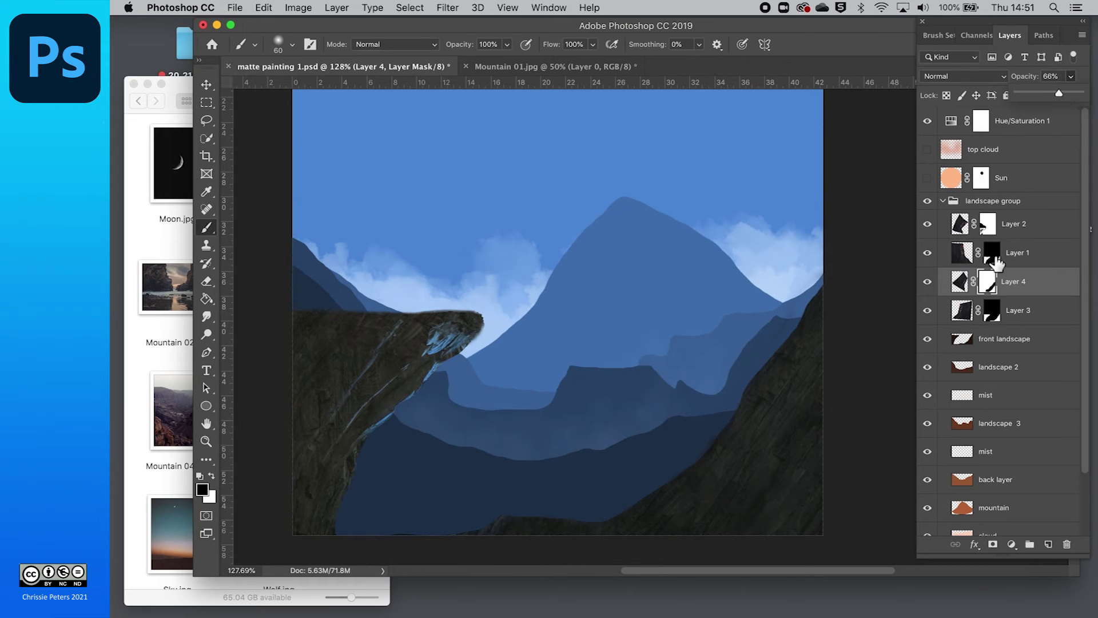
pyautogui.scroll(-3, 927, 339)
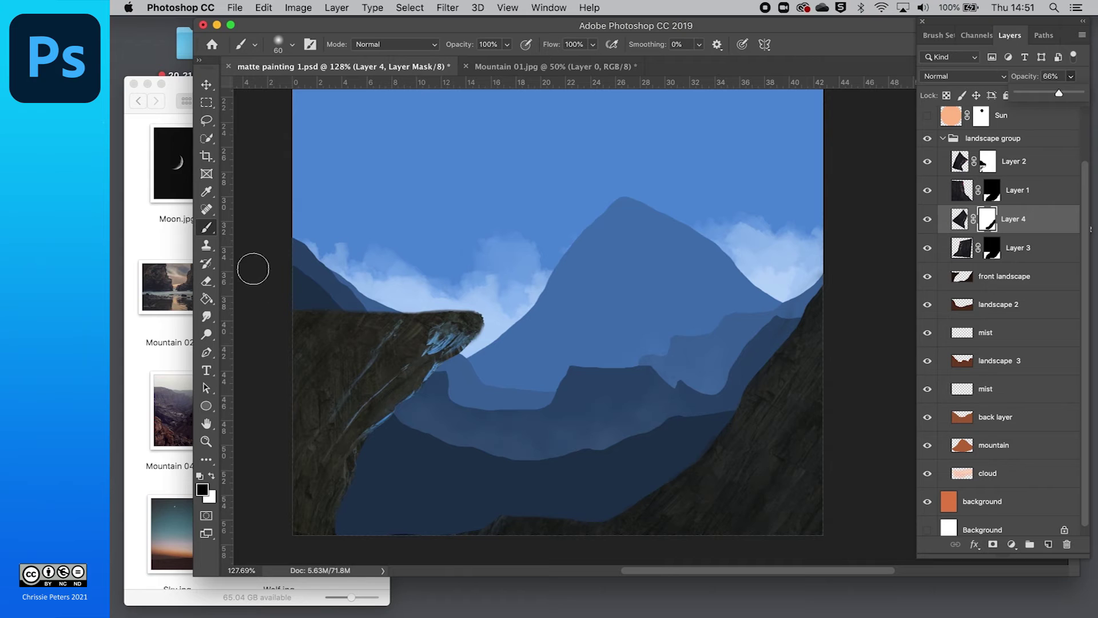
pyautogui.click(212, 233)
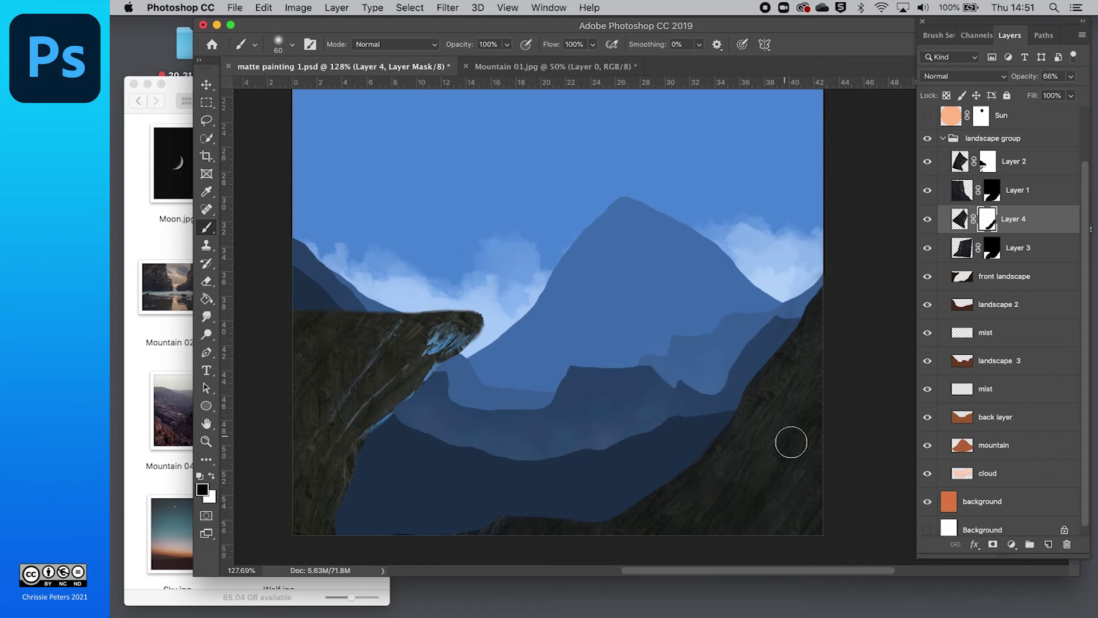
# - Fade Layer 4's rock texture across the right-hand slope and along its base by painting its mask with a 175 px brush at 52% opacity
pyautogui.press(']')
pyautogui.press(']')
pyautogui.press(']')
pyautogui.press(']')
pyautogui.press(']')
pyautogui.click(507, 44)
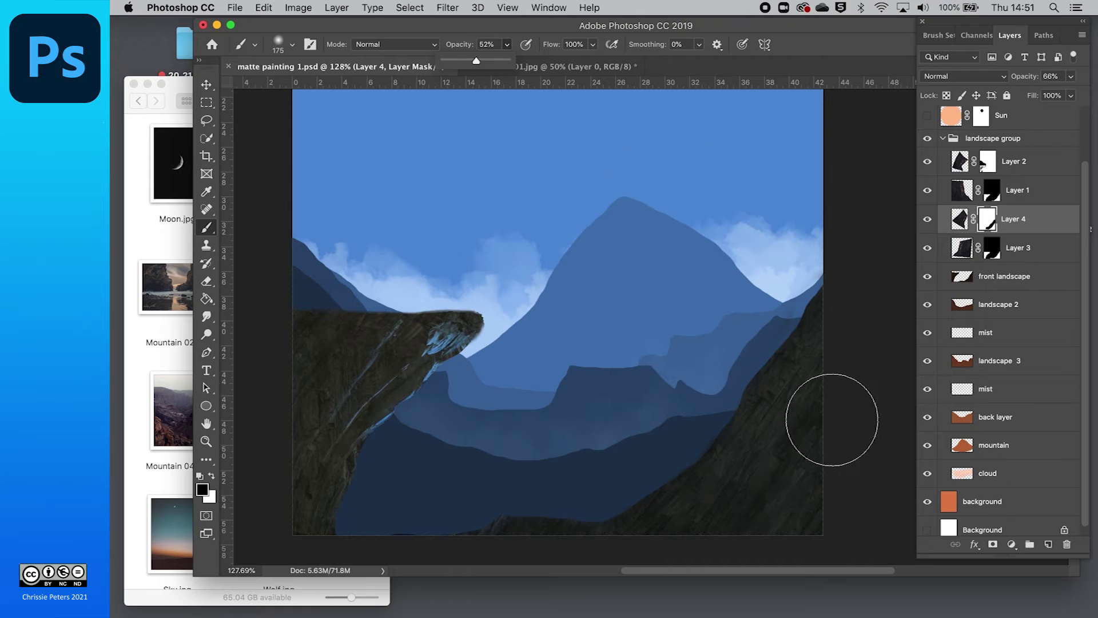
pyautogui.click(816, 350)
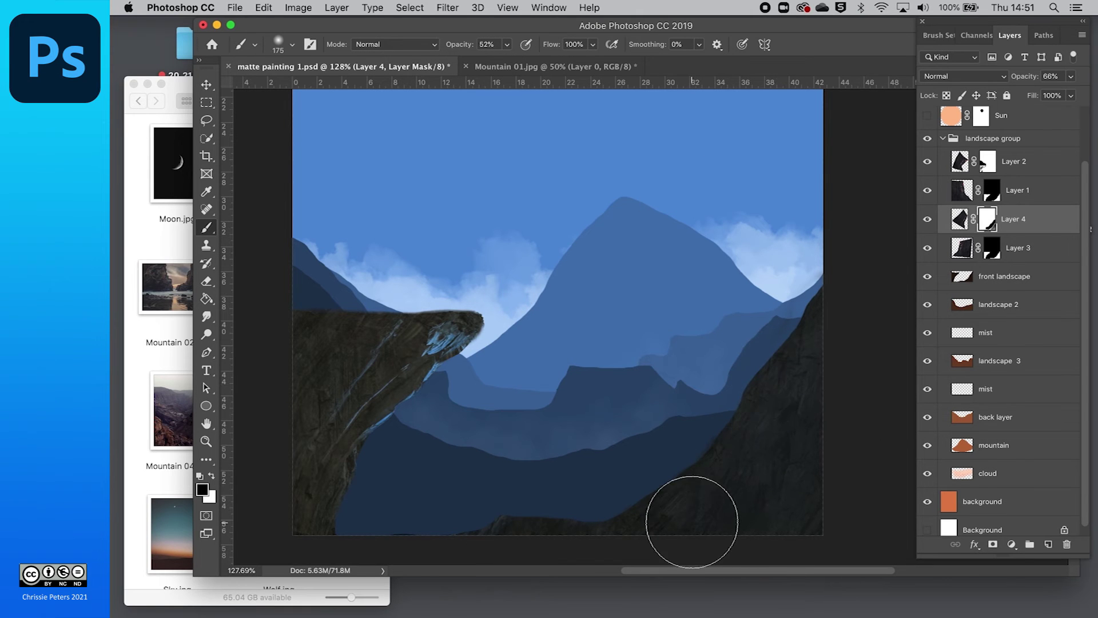
pyautogui.moveTo(501, 559)
pyautogui.mouseDown()
pyautogui.moveTo(517, 532)
pyautogui.moveTo(520, 551)
pyautogui.moveTo(634, 513)
pyautogui.mouseUp()
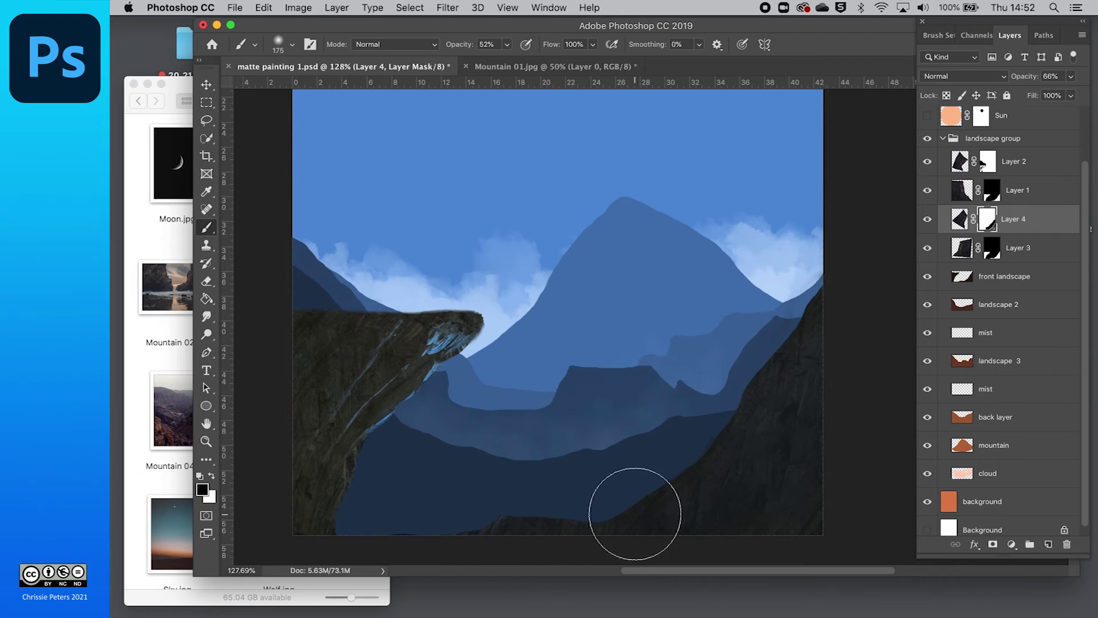
# - Touch up the right-hand slope's edge on the Layer 4 and Layer 3 masks using small brushes of 10 to 30 px
pyautogui.scroll(-5, 698, 505)
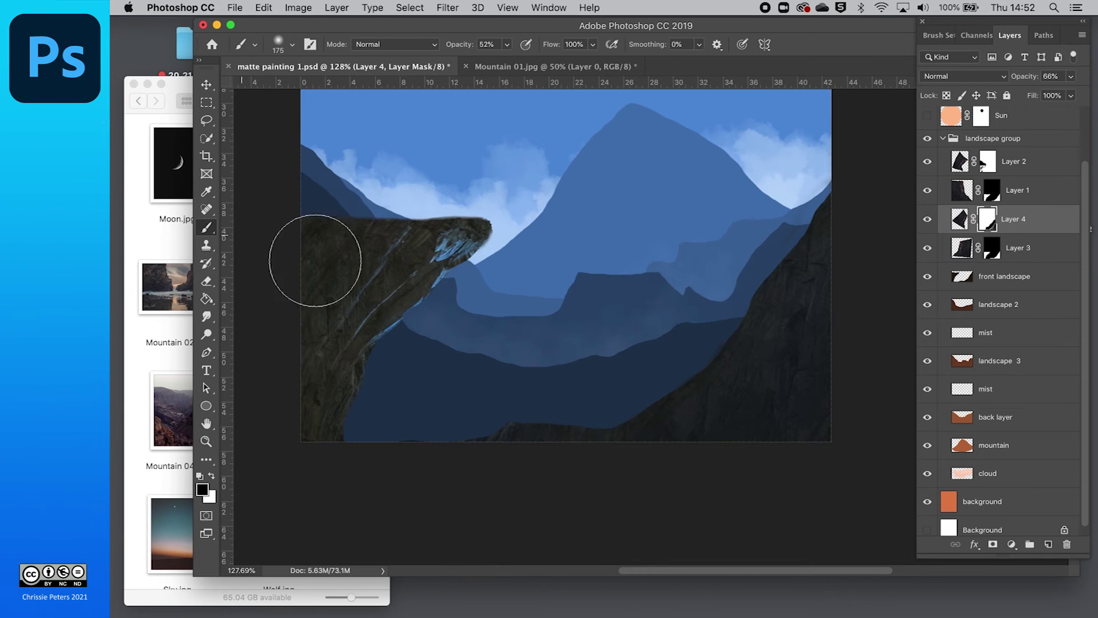
pyautogui.press('[')
pyautogui.press('[')
pyautogui.press('[')
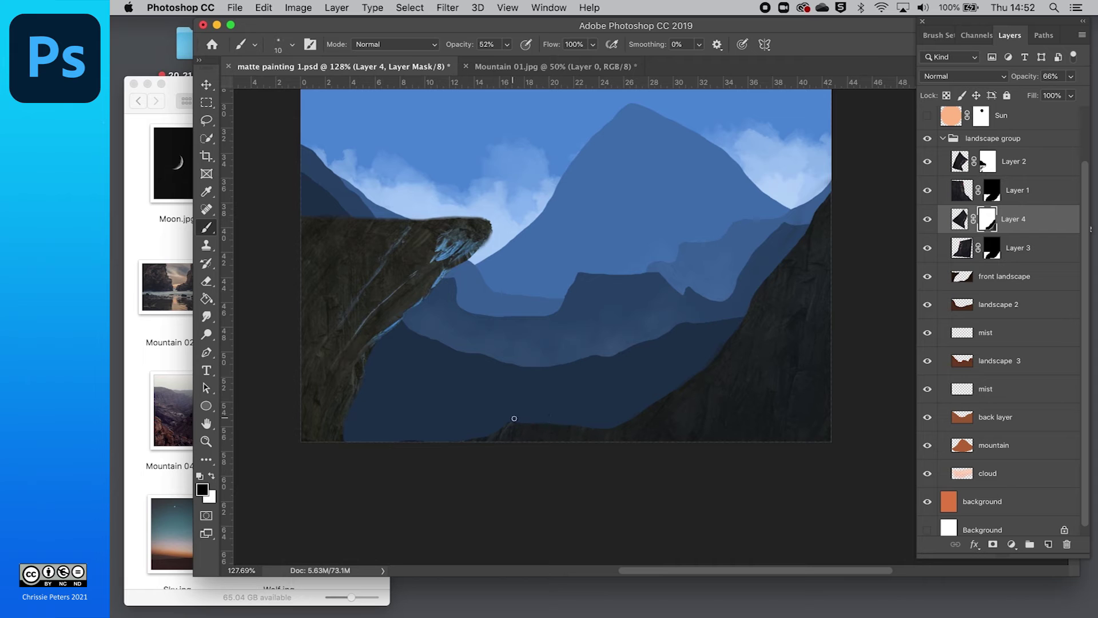
pyautogui.moveTo(511, 420); pyautogui.dragTo(555, 421)
pyautogui.moveTo(521, 423)
pyautogui.mouseDown()
pyautogui.moveTo(630, 418)
pyautogui.moveTo(724, 364)
pyautogui.mouseUp()
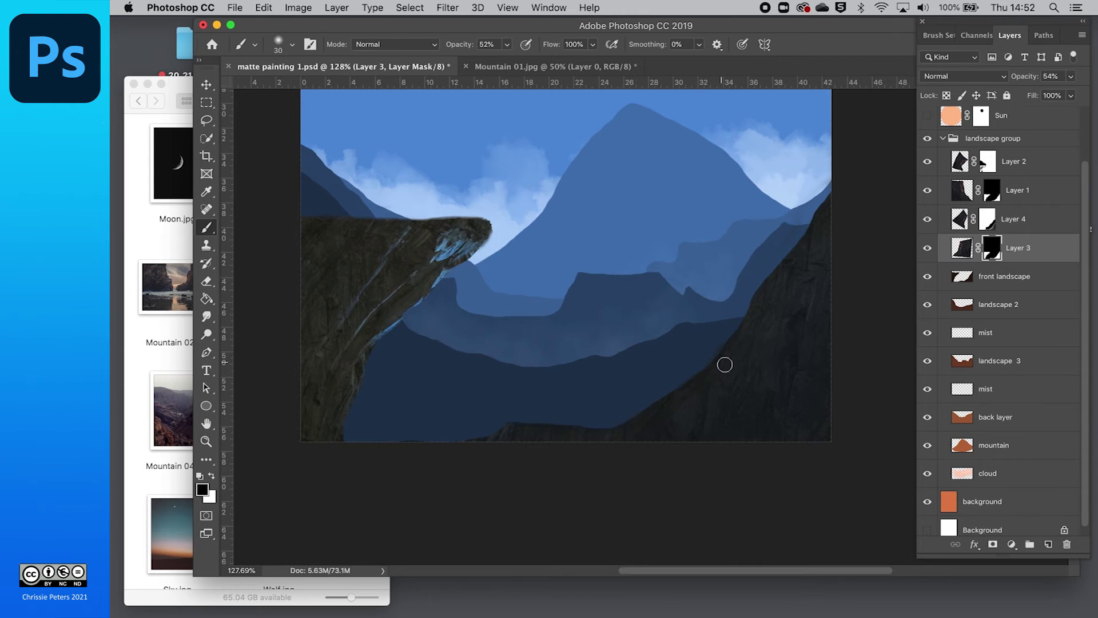
pyautogui.moveTo(756, 319)
pyautogui.mouseDown()
pyautogui.moveTo(726, 352)
pyautogui.moveTo(834, 216)
pyautogui.mouseUp()
pyautogui.scroll(-3, 544, 443)
pyautogui.scroll(5, 546, 445)
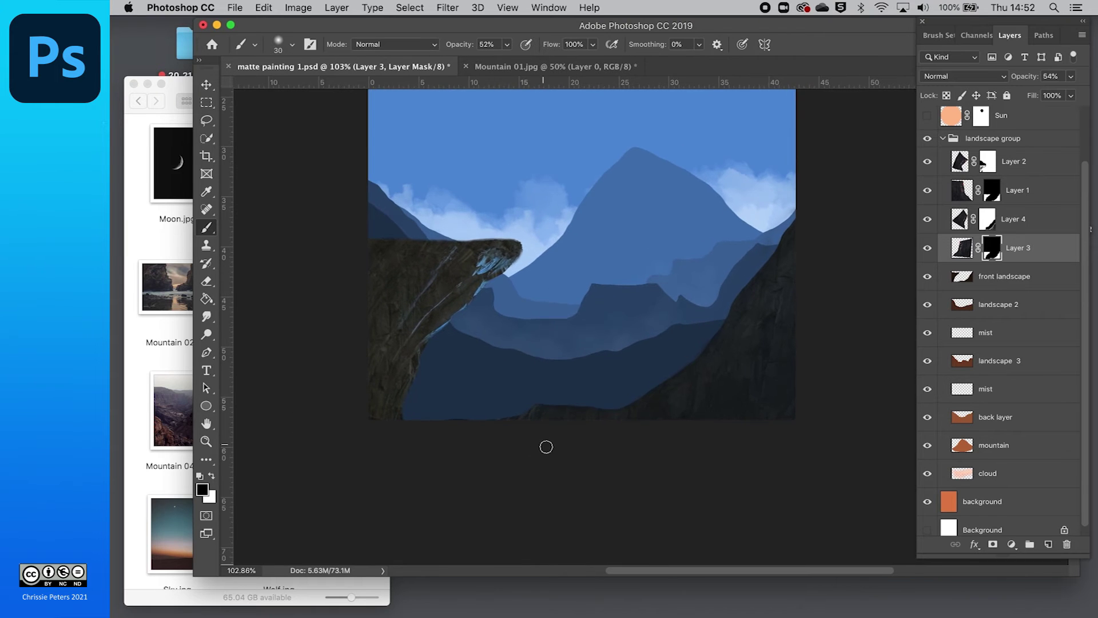
pyautogui.scroll(2, 546, 447)
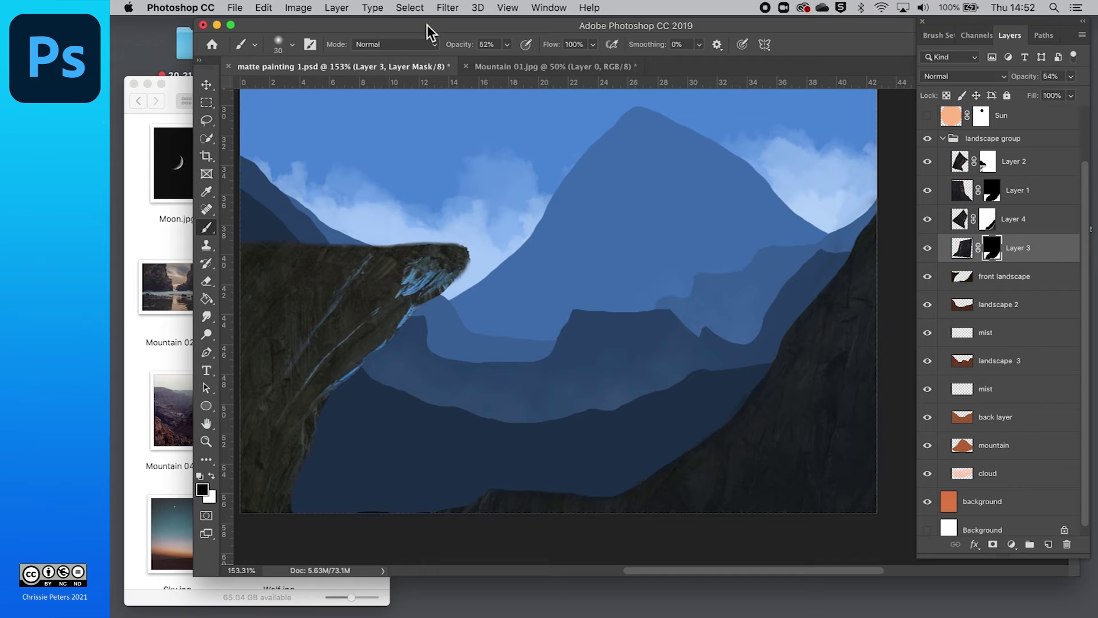
pyautogui.moveTo(426, 25); pyautogui.dragTo(428, 20)
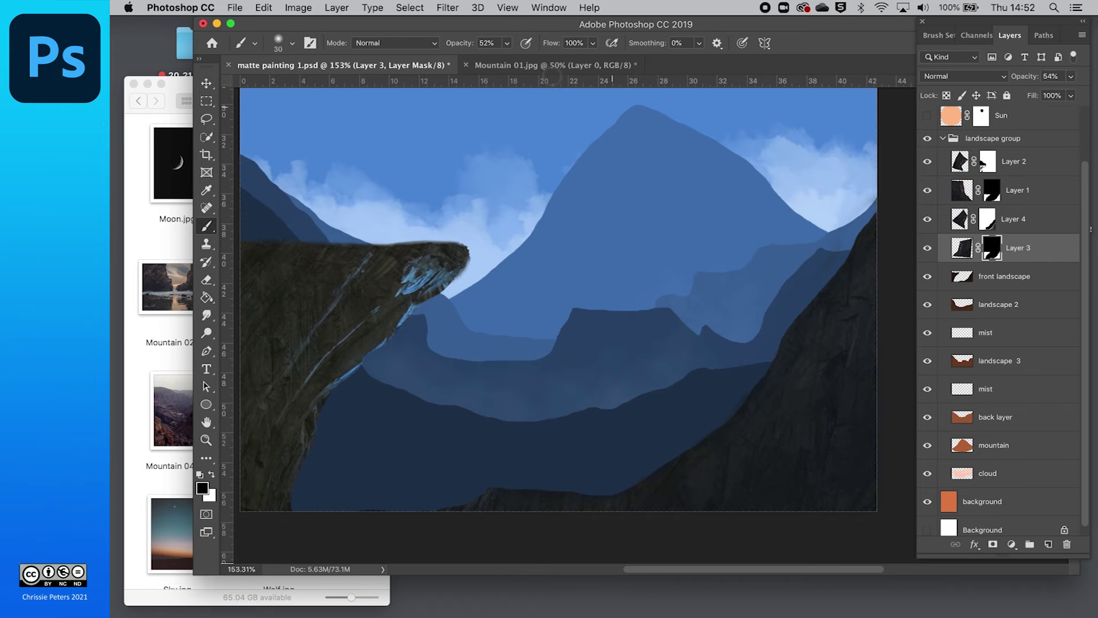
# - Copy the selected cliff from Mountain 01.jpg and paste it into matte painting 1.psd directly above Layer 3
pyautogui.click(554, 65)
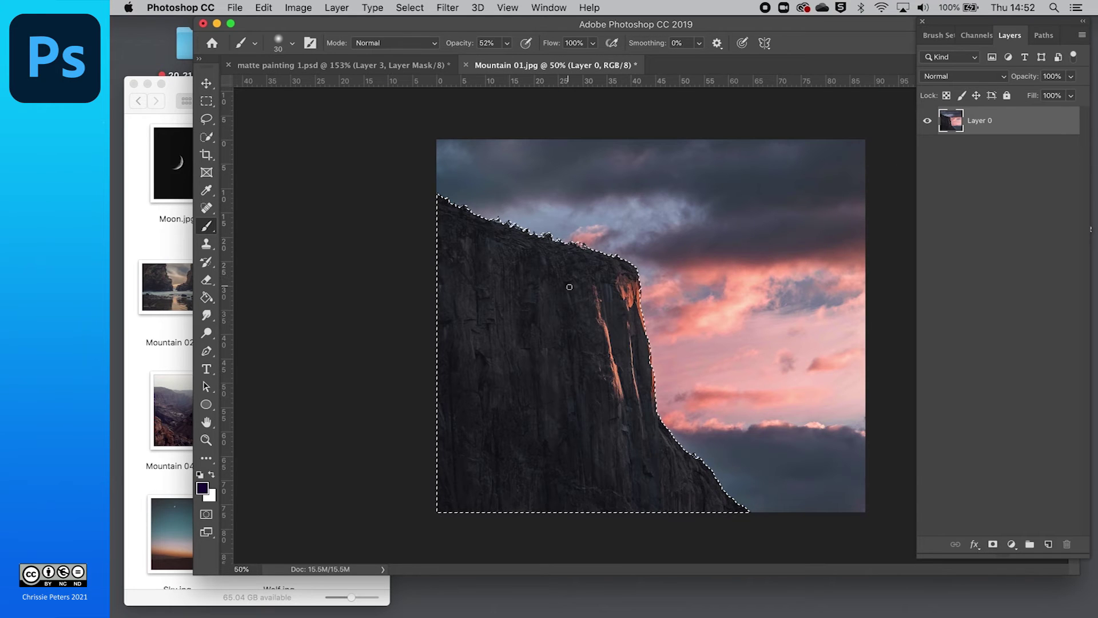
pyautogui.click(357, 67)
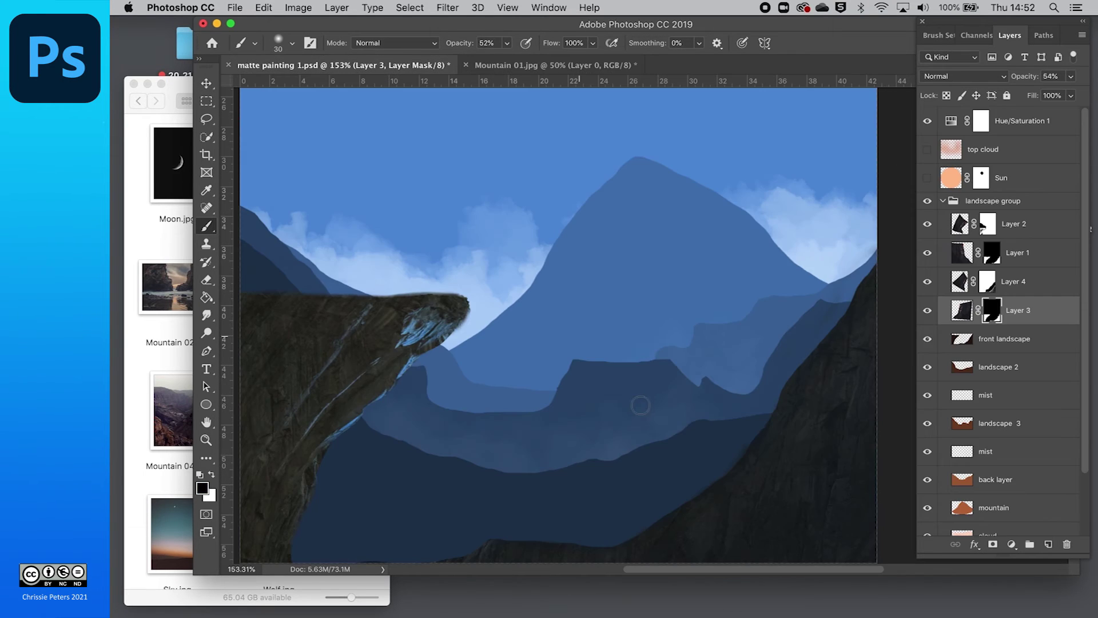
pyautogui.press('super+v')
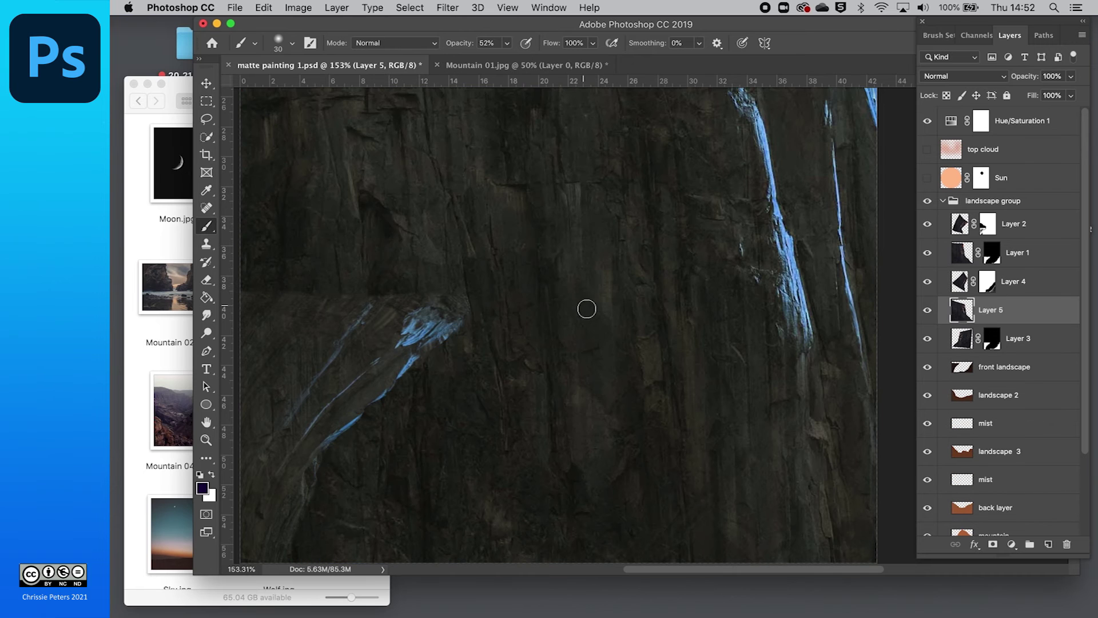
# - Free-transform the pasted cliff, scale it to 55.71% and move it over the left edge of the canvas
pyautogui.press('super+t')
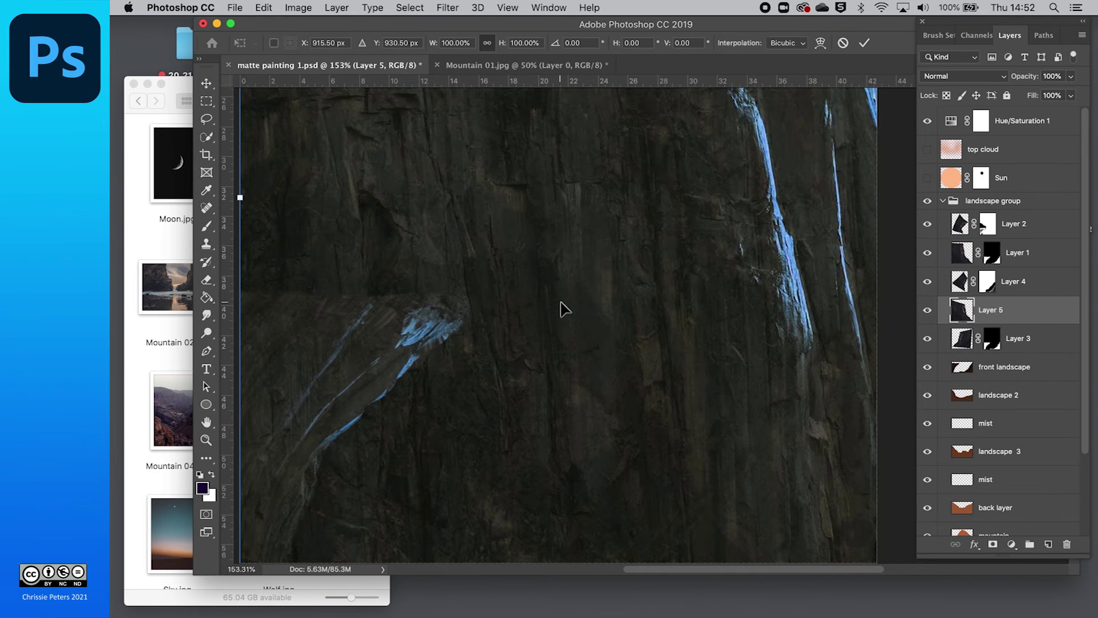
pyautogui.scroll(-3, 564, 309)
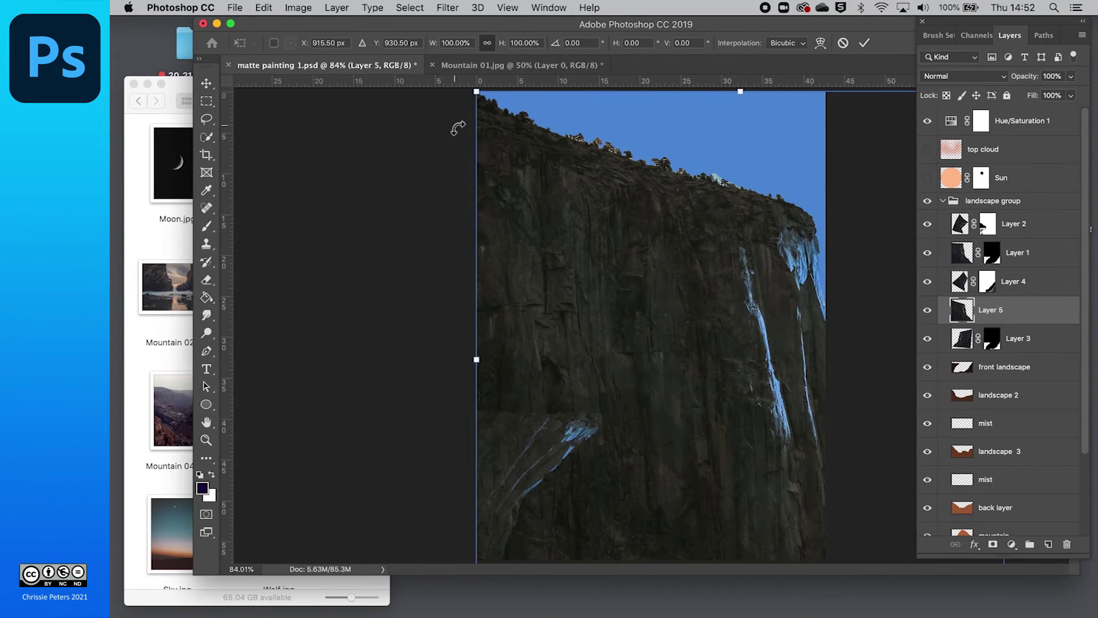
pyautogui.moveTo(476, 92); pyautogui.dragTo(646, 405)
pyautogui.moveTo(738, 410); pyautogui.dragTo(461, 249)
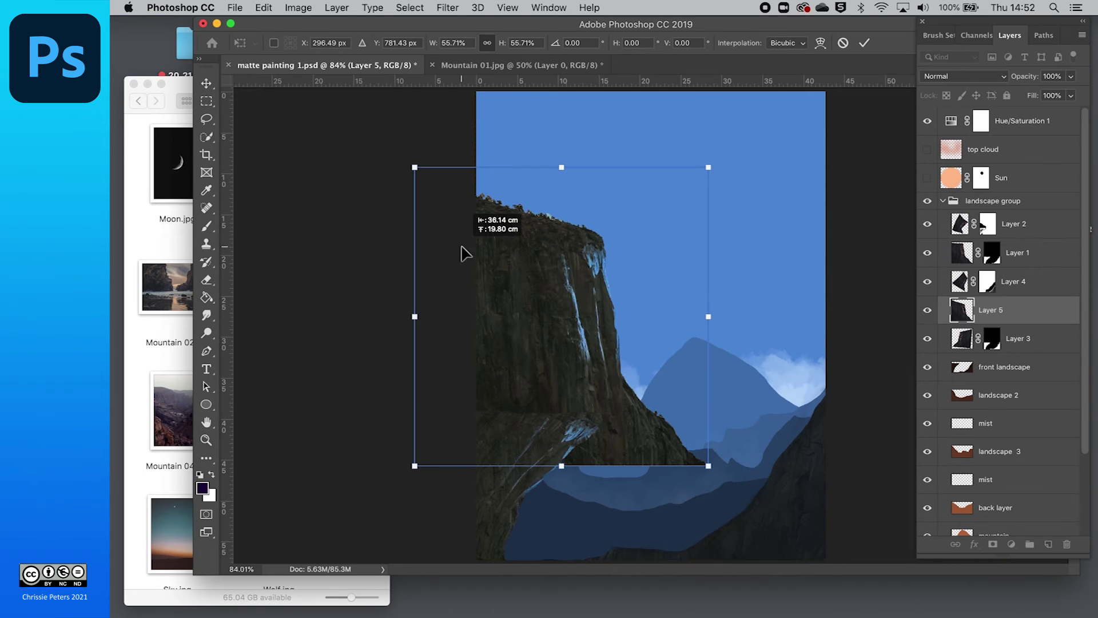
# - Rotate the cliff to -122.22° and move it onto the lower right slope
pyautogui.moveTo(569, 255); pyautogui.dragTo(672, 297)
pyautogui.moveTo(507, 207); pyautogui.dragTo(608, 444)
pyautogui.moveTo(658, 399); pyautogui.dragTo(832, 539)
pyautogui.moveTo(649, 371); pyautogui.dragTo(627, 454)
pyautogui.moveTo(740, 454); pyautogui.dragTo(764, 422)
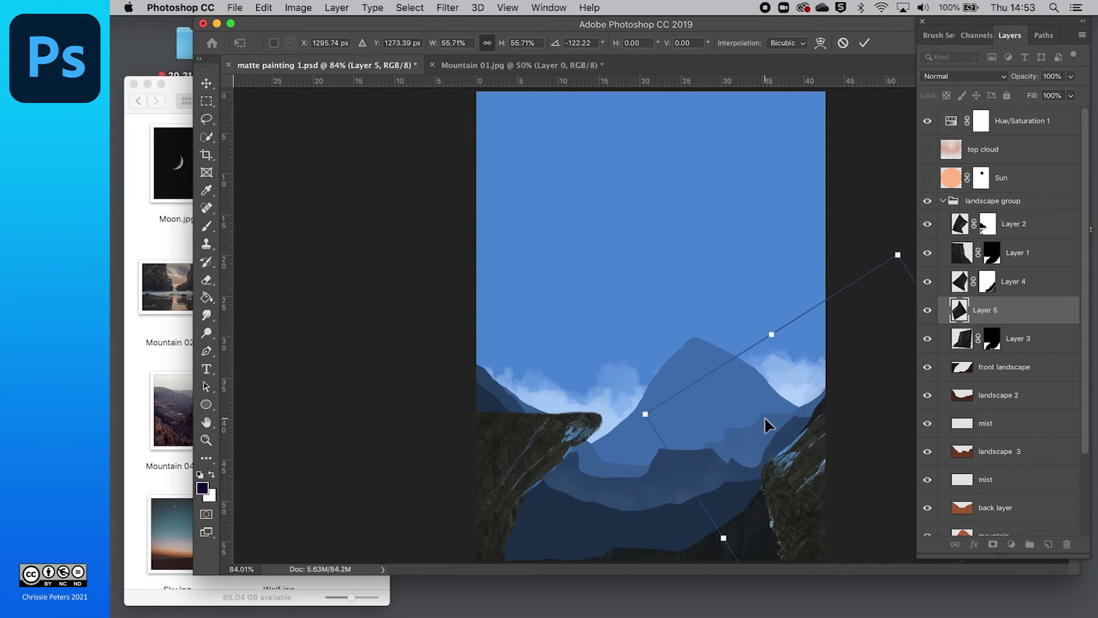
# - Enlarge the rotated cliff to 94.09% and position it so it covers the right-hand slope
pyautogui.press('super+minus')
pyautogui.press('super+minus')
pyautogui.moveTo(694, 454); pyautogui.dragTo(721, 387)
# - Lower Layer 5's opacity to 51% so the slope underneath shows through
pyautogui.click(1071, 76)
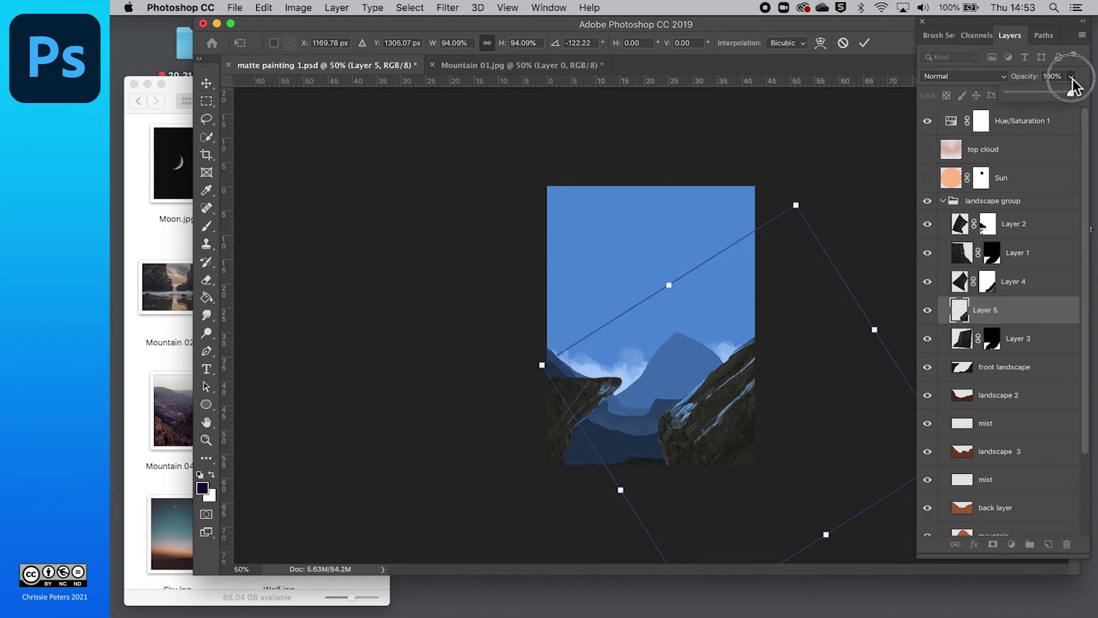
pyautogui.moveTo(1073, 93); pyautogui.dragTo(1040, 93)
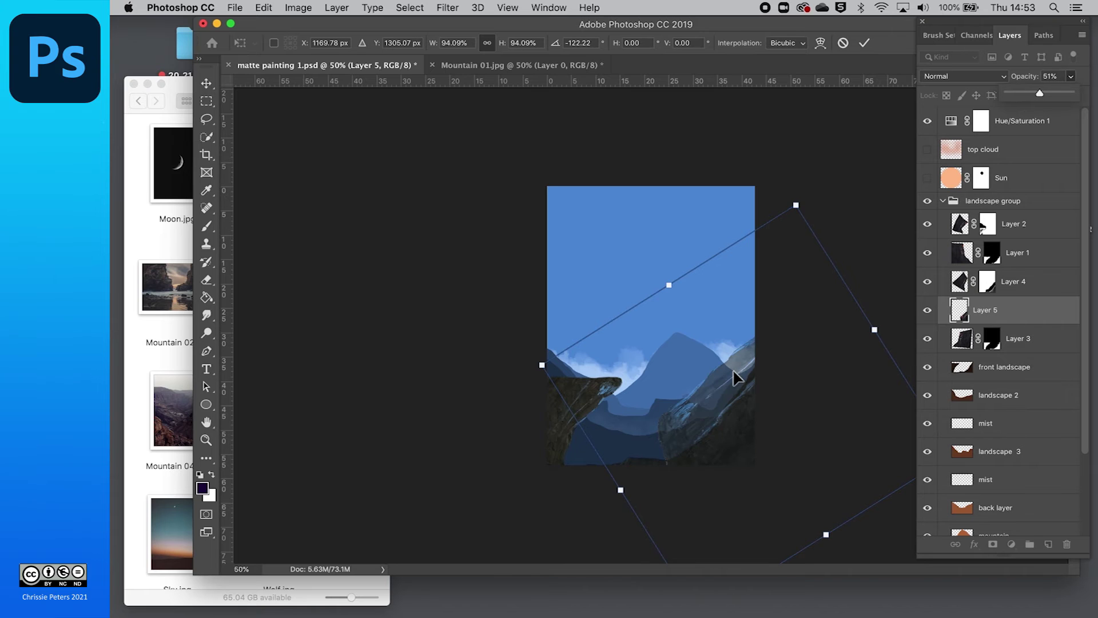
pyautogui.scroll(2, 736, 378)
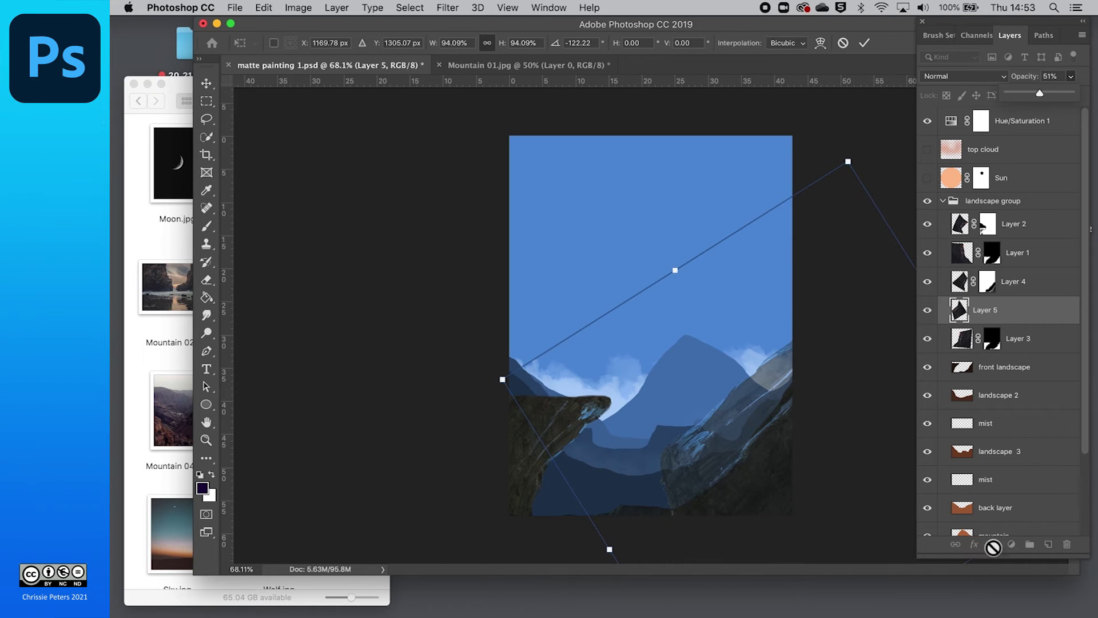
# - Apply the transform and add a layer mask to Layer 5 for painting with the Brush tool
pyautogui.click(877, 517)
pyautogui.press('Return')
pyautogui.press('b')
pyautogui.click(993, 545)
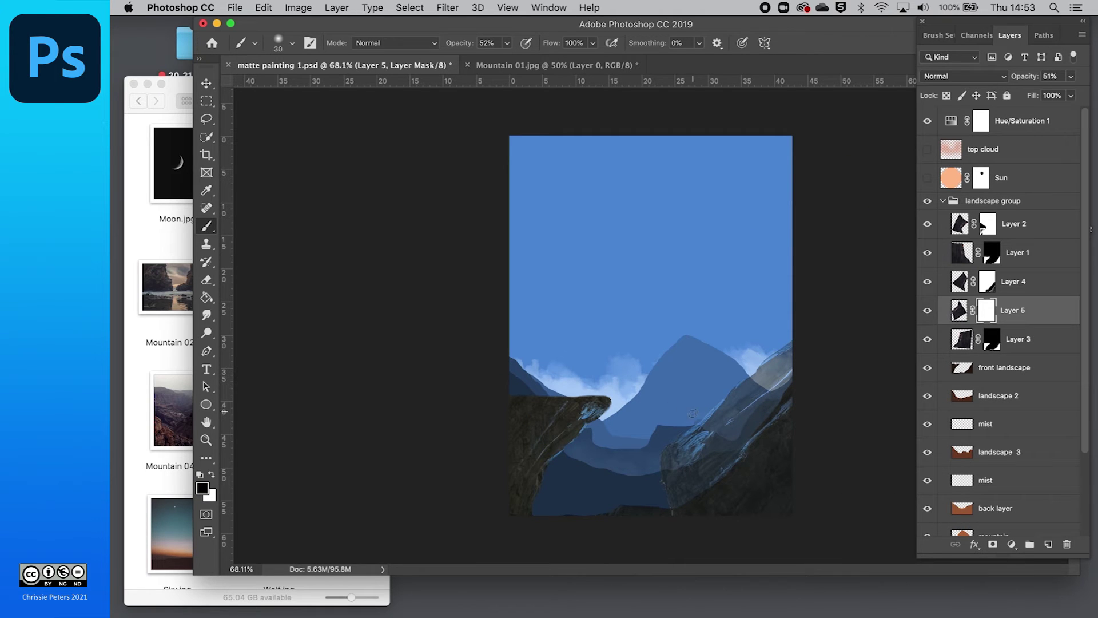
# - Mask out Layer 5's rock beyond the right-hand slope with a 150 px black brush, raising the brush opacity to 100%
pyautogui.press(']')
pyautogui.moveTo(779, 350)
pyautogui.mouseDown()
pyautogui.moveTo(741, 406)
pyautogui.moveTo(800, 349)
pyautogui.moveTo(657, 484)
pyautogui.moveTo(753, 376)
pyautogui.moveTo(693, 445)
pyautogui.mouseUp()
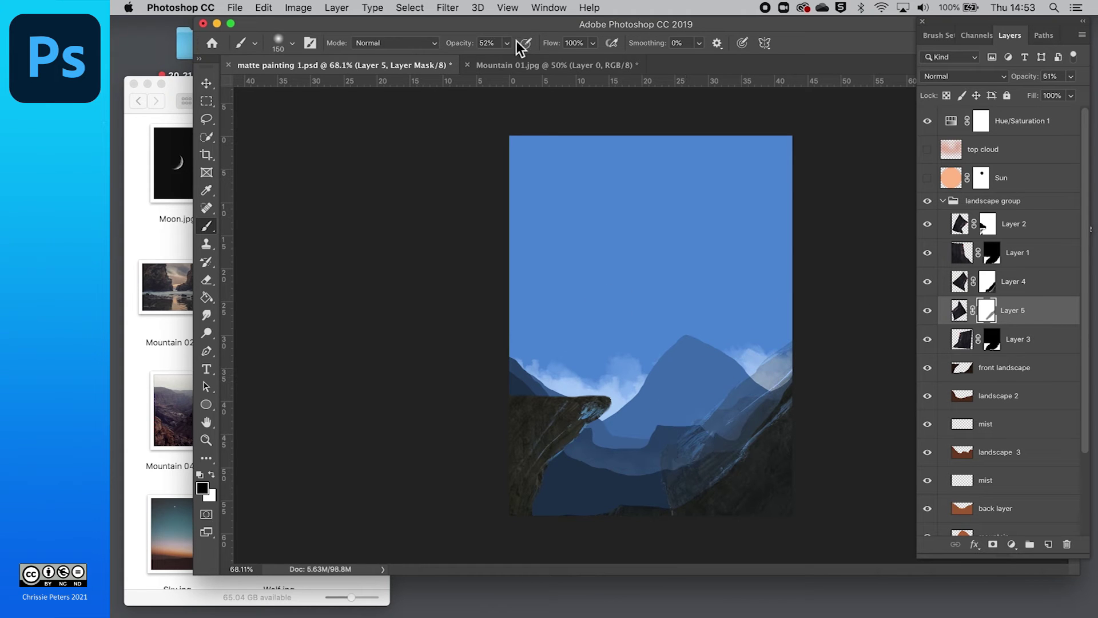
pyautogui.moveTo(506, 60); pyautogui.dragTo(540, 60)
pyautogui.moveTo(802, 352)
pyautogui.mouseDown()
pyautogui.moveTo(704, 455)
pyautogui.moveTo(685, 470)
pyautogui.moveTo(736, 400)
pyautogui.moveTo(660, 482)
pyautogui.moveTo(723, 423)
pyautogui.moveTo(671, 490)
pyautogui.moveTo(694, 475)
pyautogui.moveTo(687, 468)
pyautogui.moveTo(787, 366)
pyautogui.moveTo(718, 431)
pyautogui.moveTo(782, 381)
pyautogui.moveTo(760, 387)
pyautogui.moveTo(766, 395)
pyautogui.moveTo(722, 461)
pyautogui.moveTo(648, 519)
pyautogui.moveTo(731, 443)
pyautogui.moveTo(763, 376)
pyautogui.moveTo(779, 365)
pyautogui.moveTo(699, 449)
pyautogui.moveTo(793, 377)
pyautogui.moveTo(672, 480)
pyautogui.moveTo(722, 453)
pyautogui.moveTo(681, 482)
pyautogui.moveTo(677, 490)
pyautogui.moveTo(725, 466)
pyautogui.moveTo(685, 529)
pyautogui.mouseUp()
pyautogui.scroll(2, 685, 529)
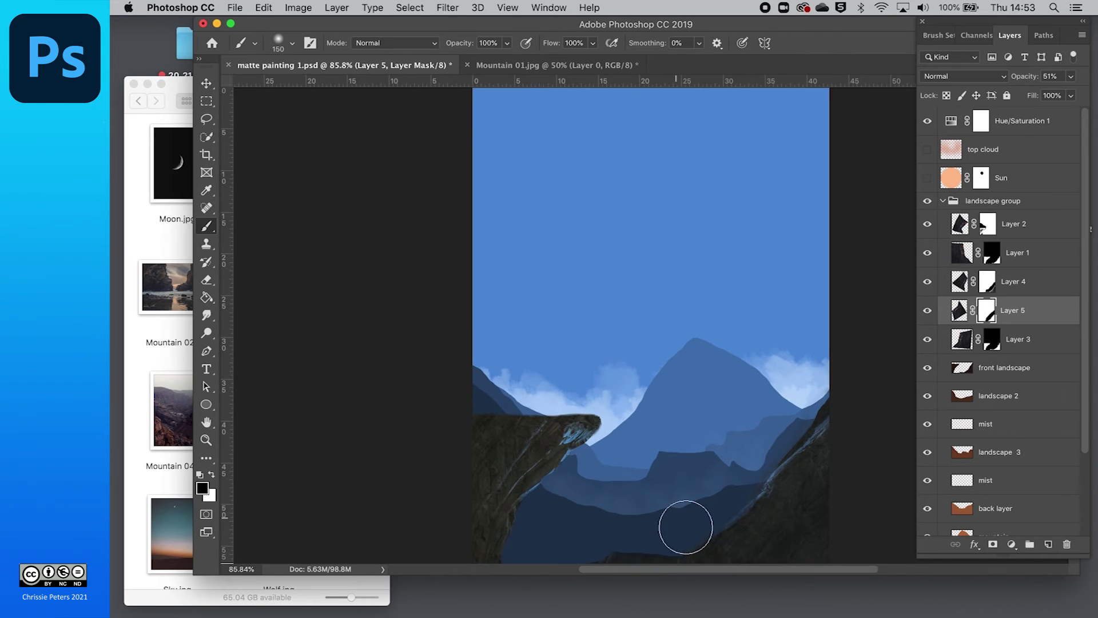
# - Hide Layer 5's texture over the lower right part of the slope by painting its mask with a 250 px brush
pyautogui.scroll(-5, 685, 526)
pyautogui.hscroll(3, 685, 526)
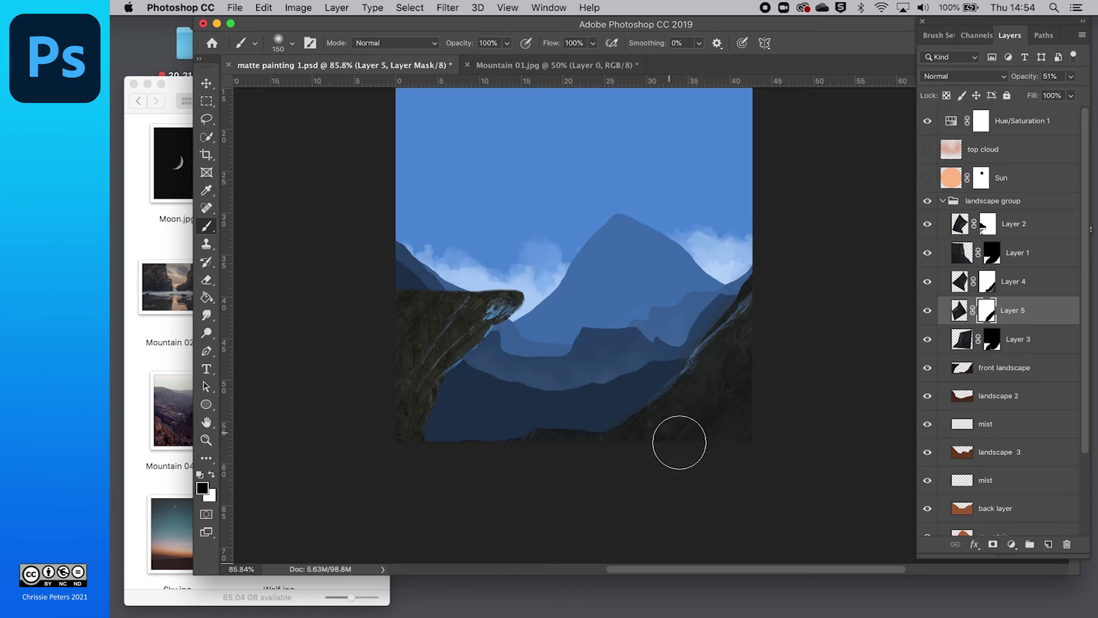
pyautogui.press(']')
pyautogui.press(']')
pyautogui.press(']')
pyautogui.moveTo(744, 414)
pyautogui.mouseDown()
pyautogui.moveTo(741, 370)
pyautogui.moveTo(670, 457)
pyautogui.moveTo(703, 411)
pyautogui.mouseUp()
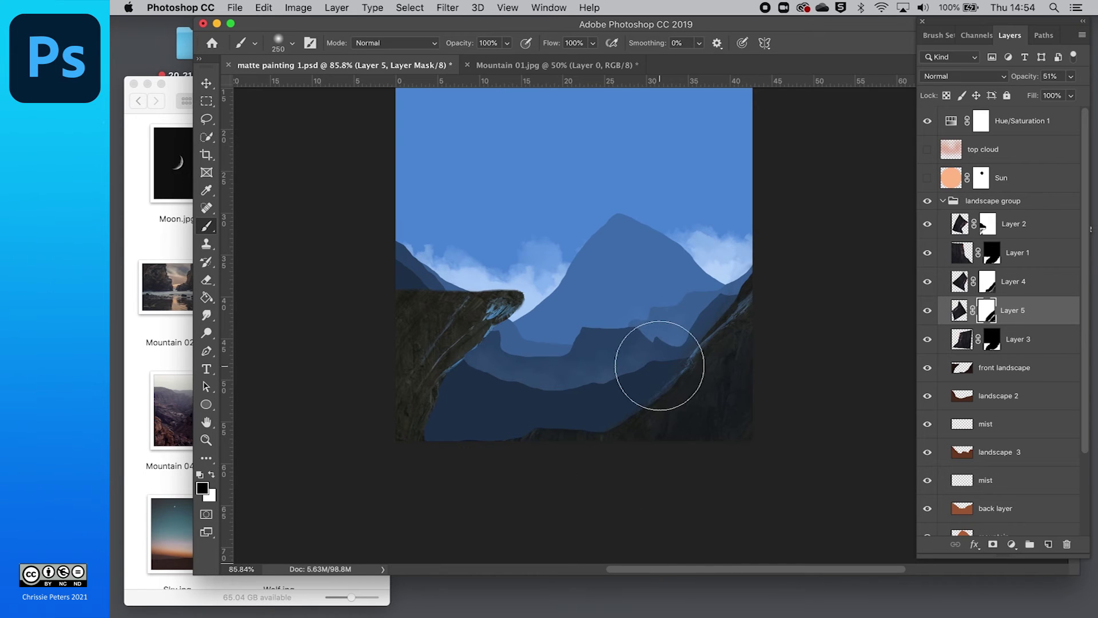
# - Mask Layer 5's texture along the slope's lower edge with an 80 px brush
pyautogui.press('[')
pyautogui.press('[')
pyautogui.press('[')
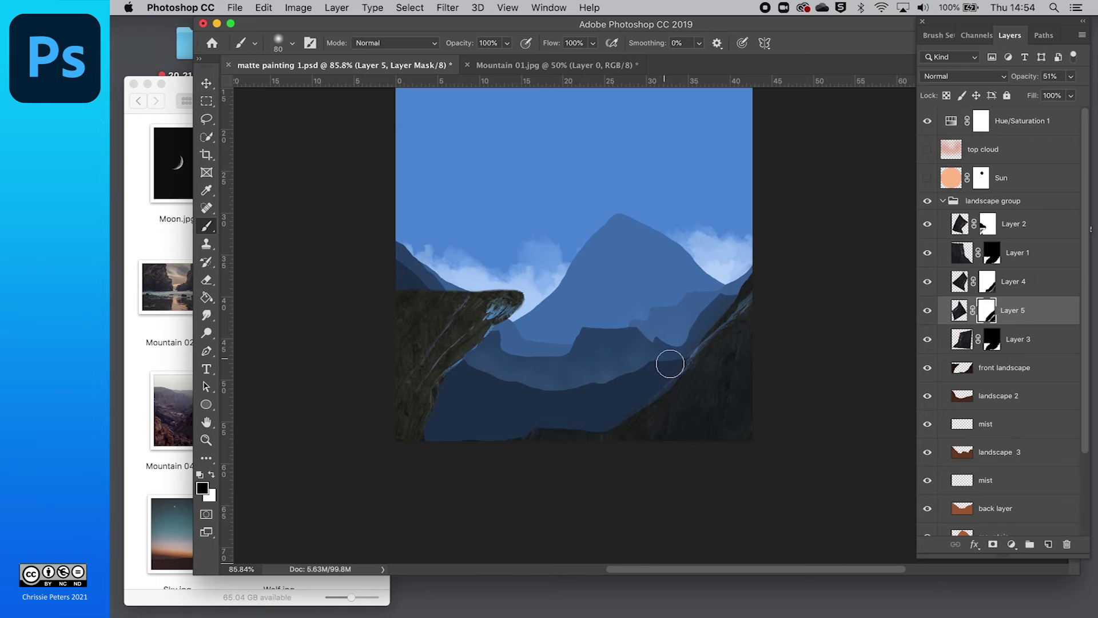
pyautogui.moveTo(676, 372)
pyautogui.mouseDown()
pyautogui.moveTo(649, 405)
pyautogui.moveTo(681, 381)
pyautogui.moveTo(601, 439)
pyautogui.mouseUp()
# - Mask Layer 5's texture over the left cliff and across the central valley with a 250 px black brush
pyautogui.press(']')
pyautogui.press(']')
pyautogui.press(']')
pyautogui.press(']')
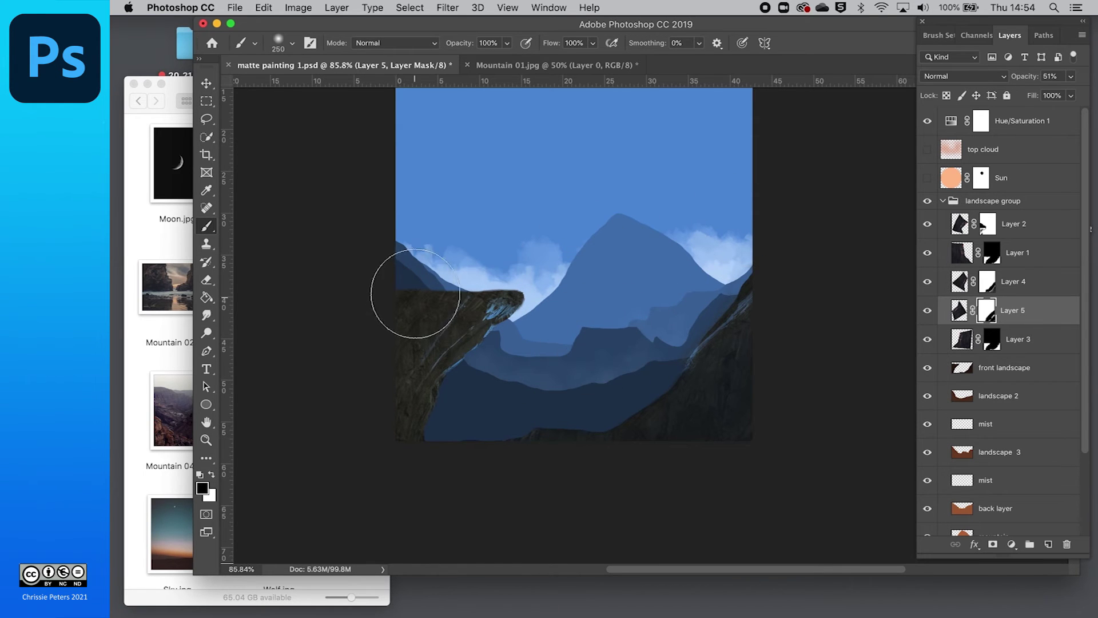
pyautogui.moveTo(424, 309); pyautogui.dragTo(665, 262)
pyautogui.moveTo(658, 309)
pyautogui.mouseDown()
pyautogui.moveTo(638, 348)
pyautogui.moveTo(662, 313)
pyautogui.mouseUp()
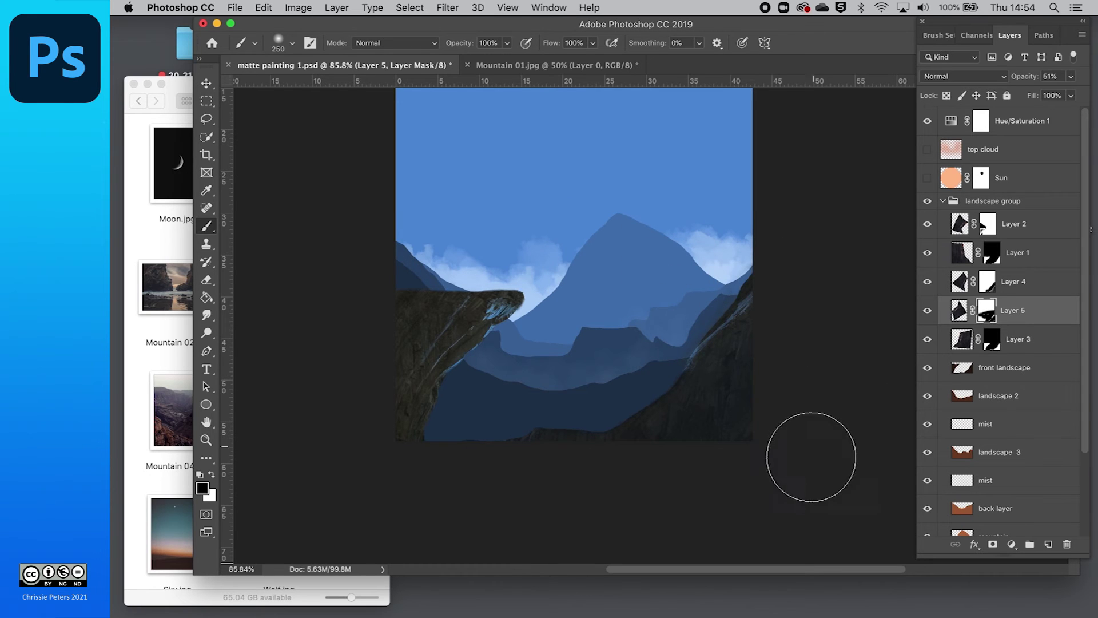
# - Enlarge Layer 5 to about 102%, rotate it slightly counterclockwise and reposition it along the right-hand slope
pyautogui.press('super+t')
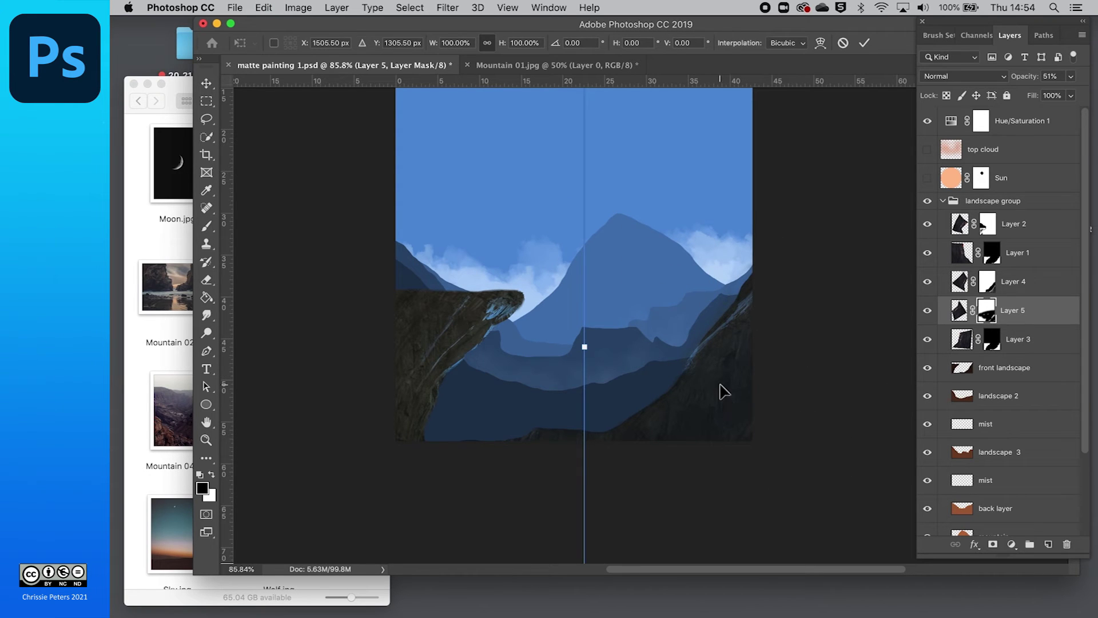
pyautogui.press('super+minus')
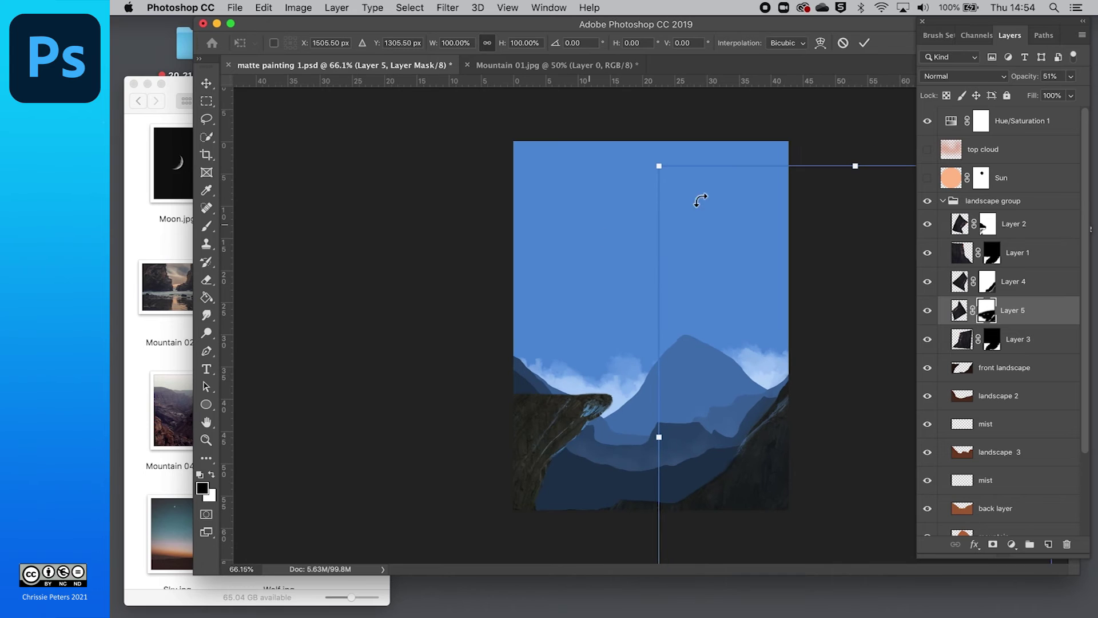
pyautogui.moveTo(859, 167); pyautogui.dragTo(856, 157)
pyautogui.moveTo(754, 450); pyautogui.dragTo(758, 447)
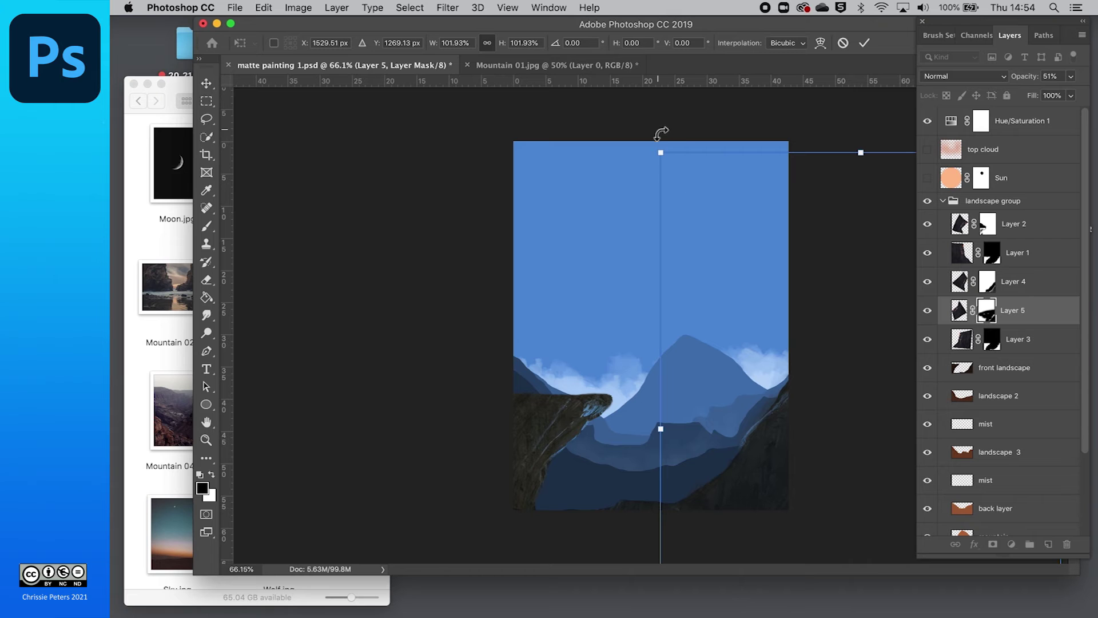
pyautogui.moveTo(651, 143); pyautogui.dragTo(644, 144)
pyautogui.click(862, 365)
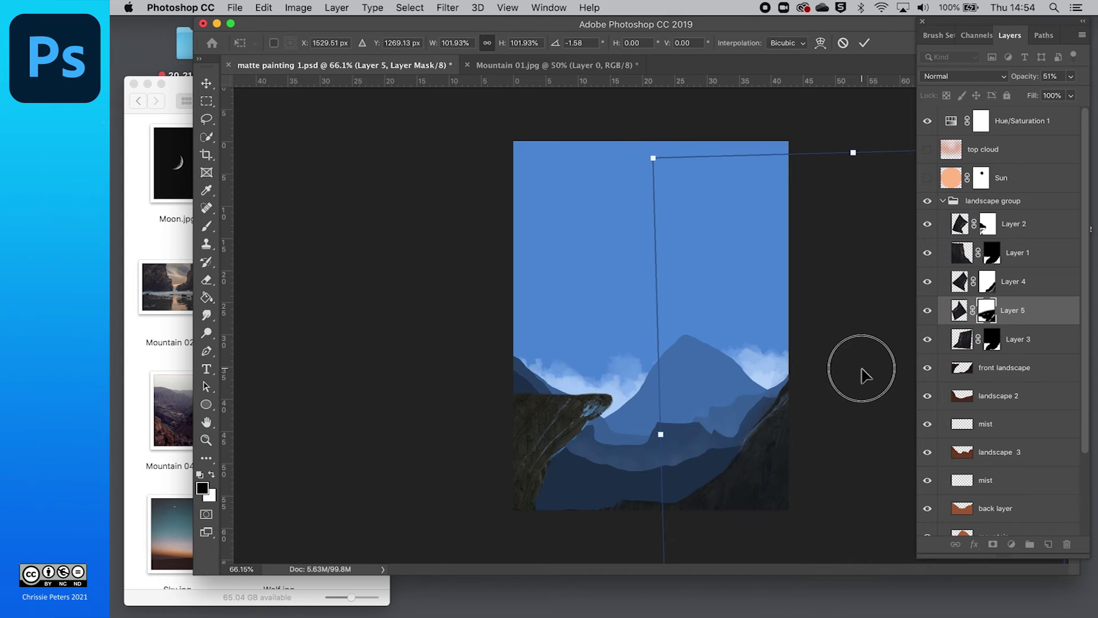
pyautogui.moveTo(861, 366); pyautogui.dragTo(832, 410)
pyautogui.moveTo(607, 187); pyautogui.dragTo(610, 201)
pyautogui.moveTo(709, 277); pyautogui.dragTo(707, 278)
pyautogui.press('Return')
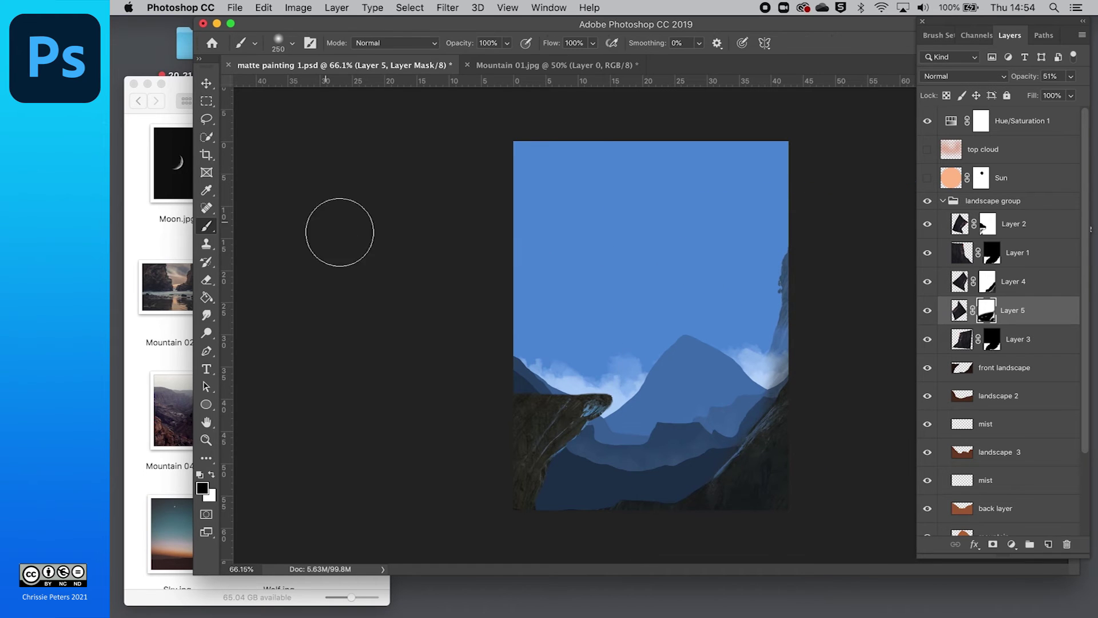
# - Mask out Layer 5's rock spilling into the sky and over the left cliff, enlarging the brush to 500 px, and lower the brush opacity to 52%
pyautogui.moveTo(780, 243)
pyautogui.mouseDown()
pyautogui.moveTo(796, 258)
pyautogui.moveTo(794, 310)
pyautogui.mouseUp()
pyautogui.press(']')
pyautogui.press(']')
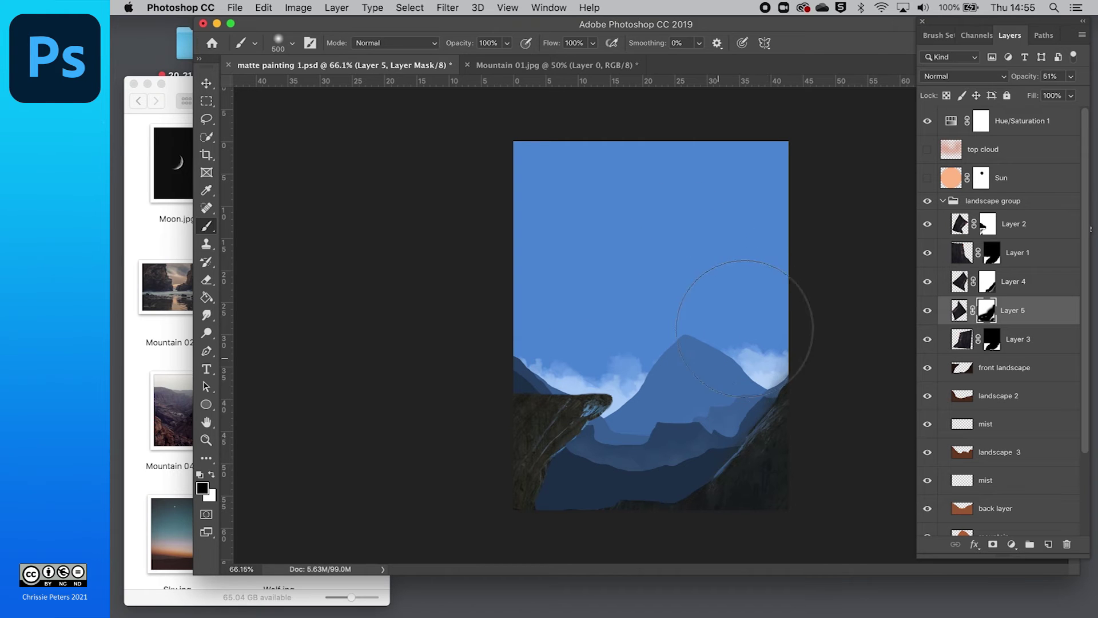
pyautogui.moveTo(641, 403)
pyautogui.mouseDown()
pyautogui.moveTo(579, 465)
pyautogui.moveTo(530, 476)
pyautogui.mouseUp()
pyautogui.moveTo(479, 58); pyautogui.dragTo(475, 58)
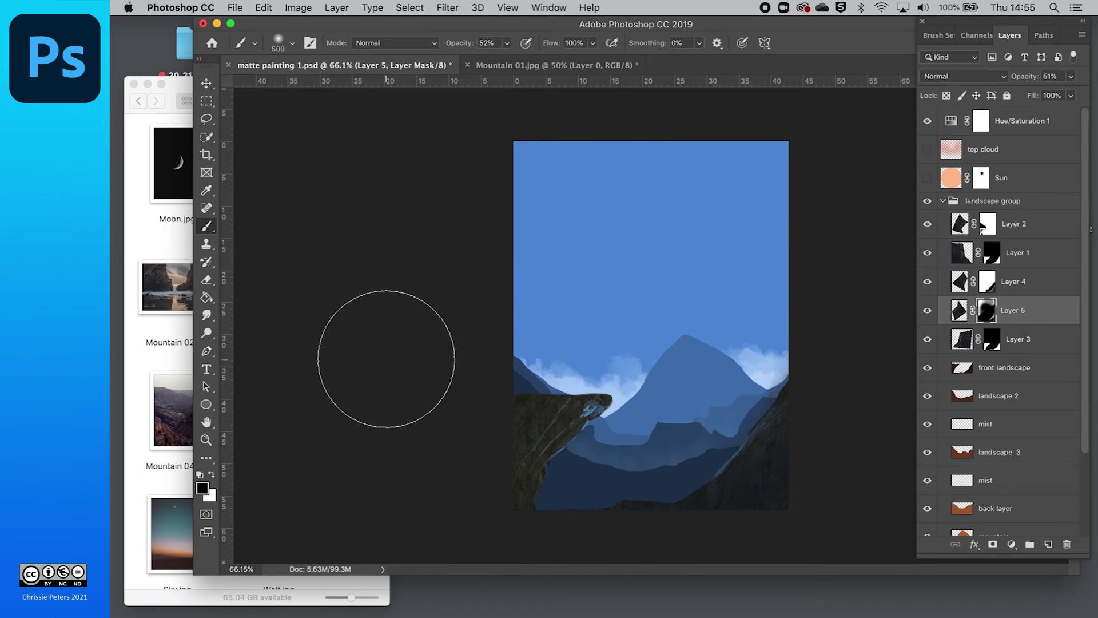
pyautogui.scroll(-2, 393, 309)
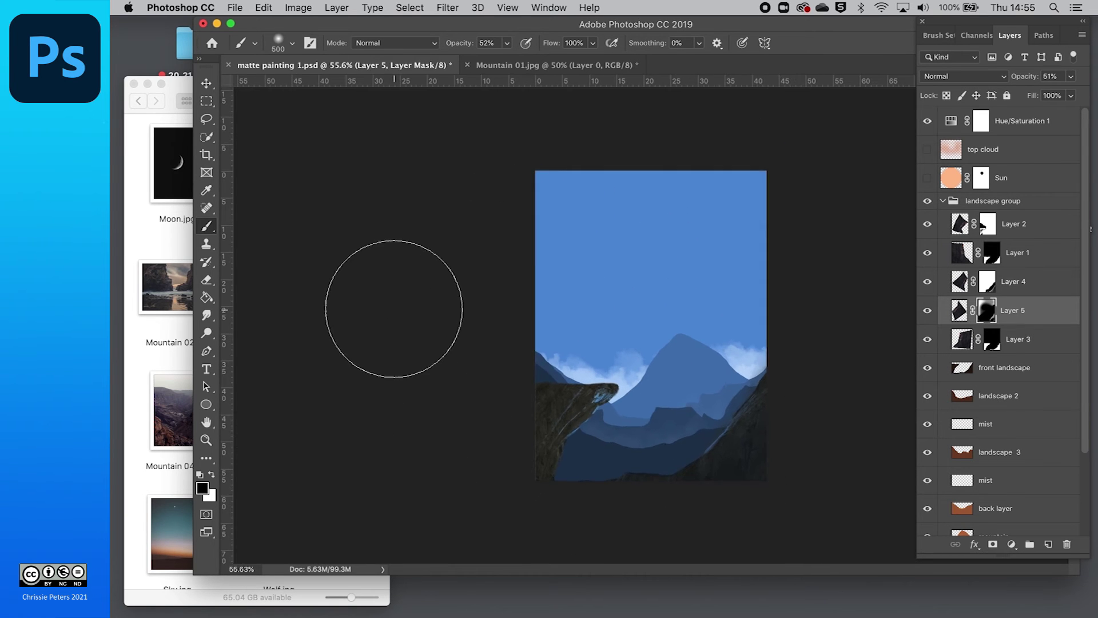
pyautogui.scroll(2, 703, 345)
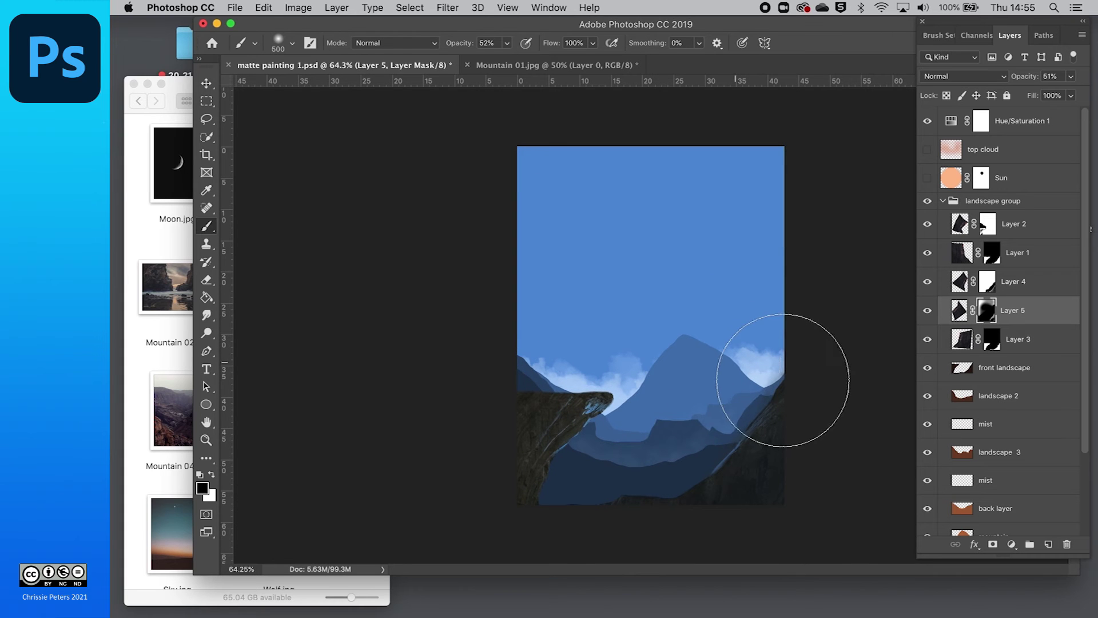
pyautogui.scroll(2, 618, 380)
pyautogui.scroll(2, 618, 381)
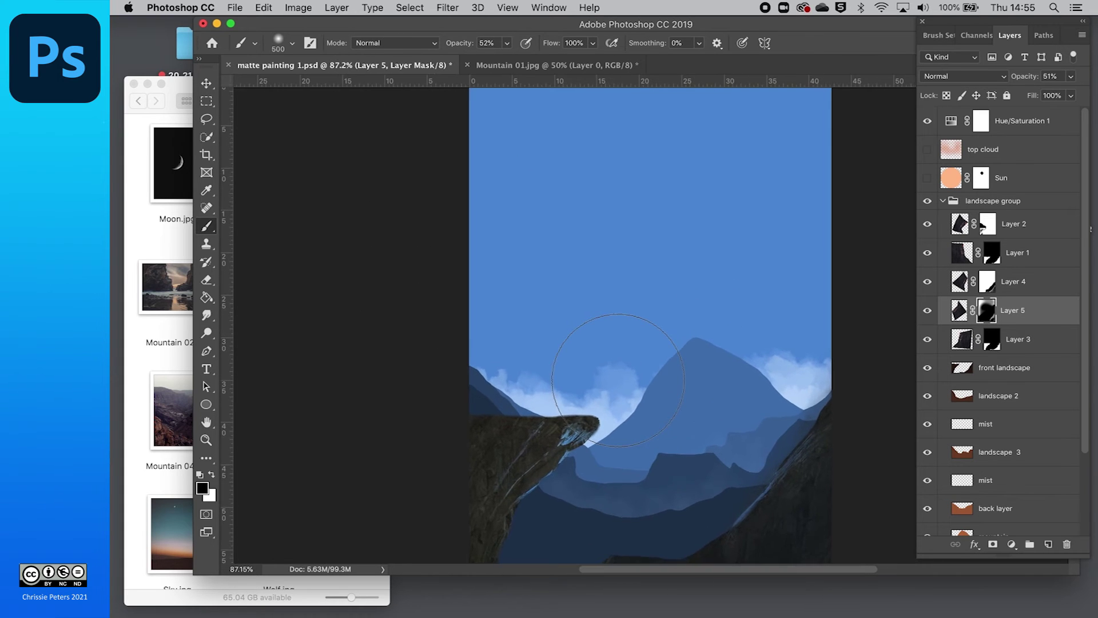
pyautogui.scroll(-5, 615, 393)
pyautogui.scroll(3, 615, 375)
pyautogui.scroll(-3, 1007, 454)
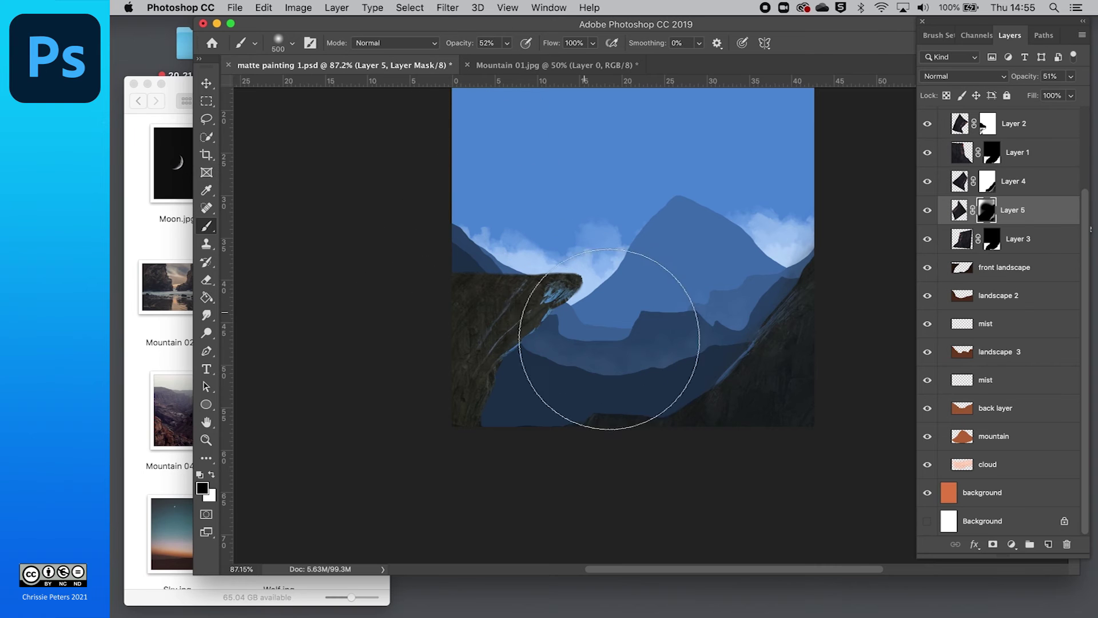
# - Switch to Finder and look through the source photos in the Matte-Painting-files folder
pyautogui.click(144, 345)
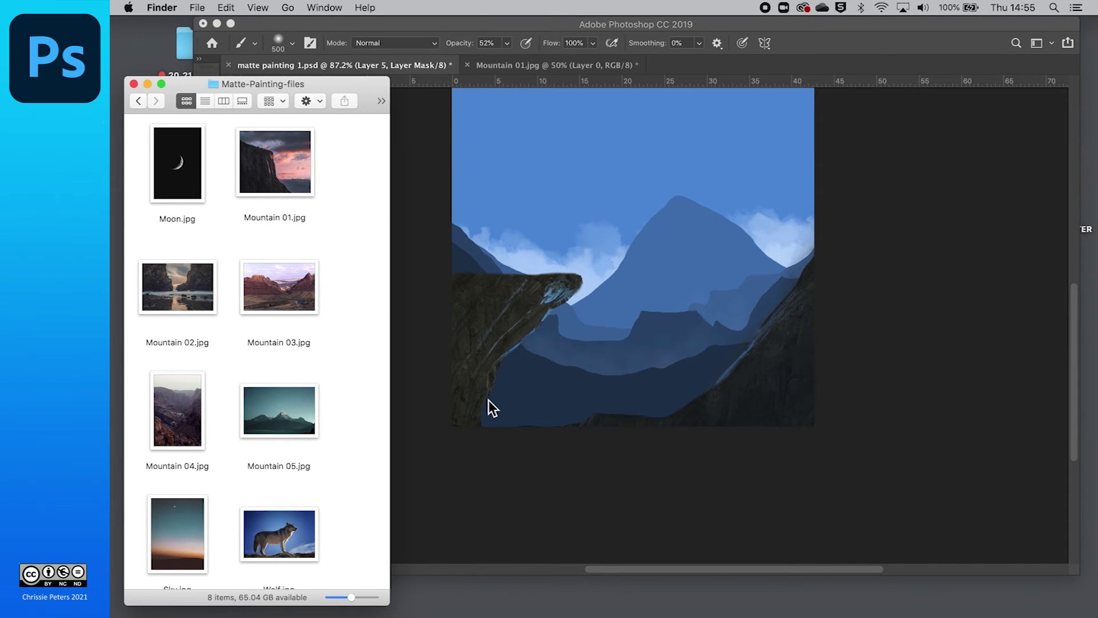
pyautogui.scroll(2, 488, 400)
pyautogui.click(818, 355)
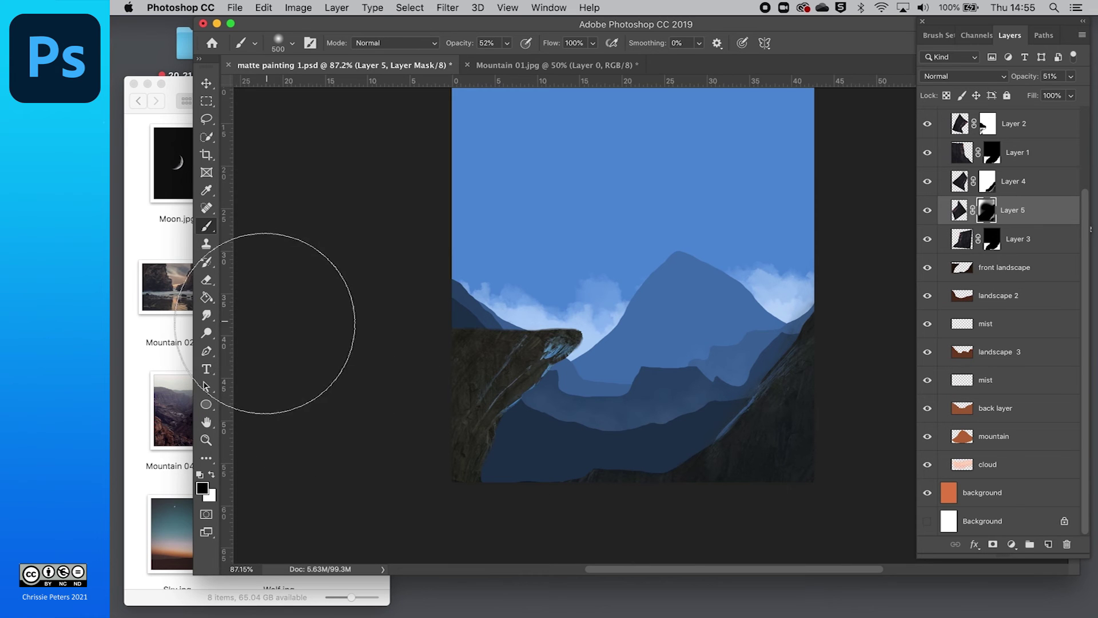
pyautogui.click(131, 135)
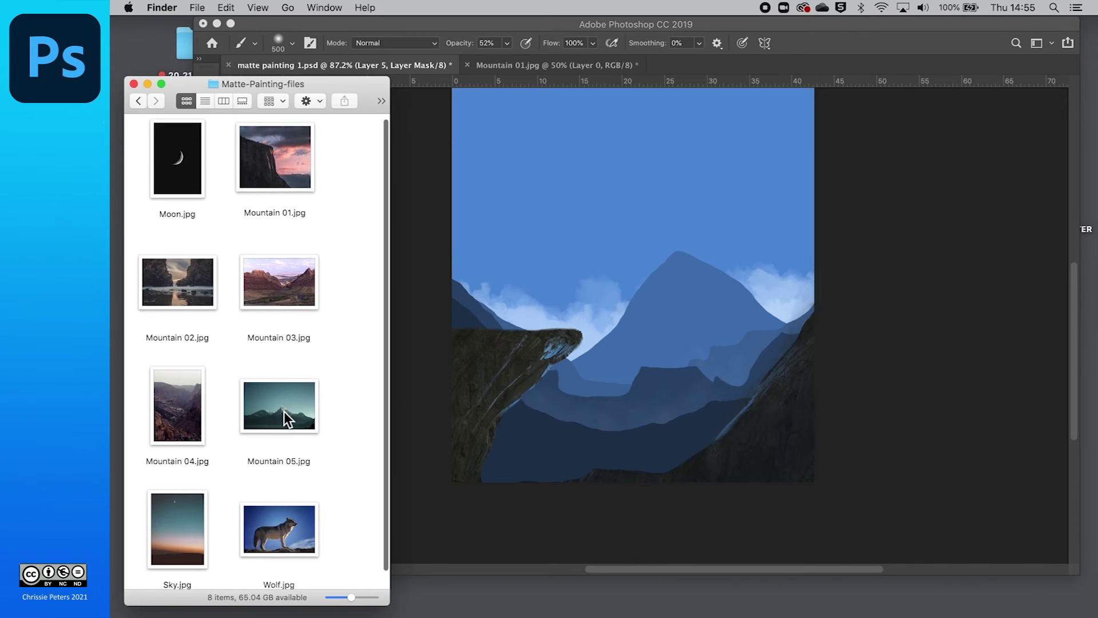
pyautogui.scroll(-2, 284, 411)
pyautogui.scroll(1, 288, 397)
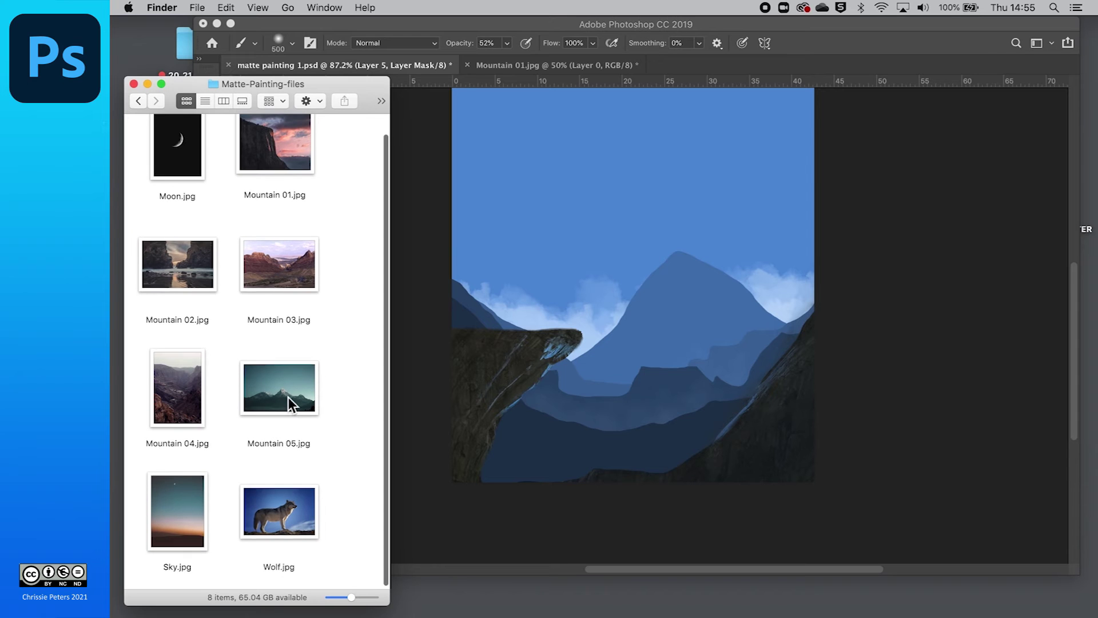
pyautogui.scroll(1, 288, 397)
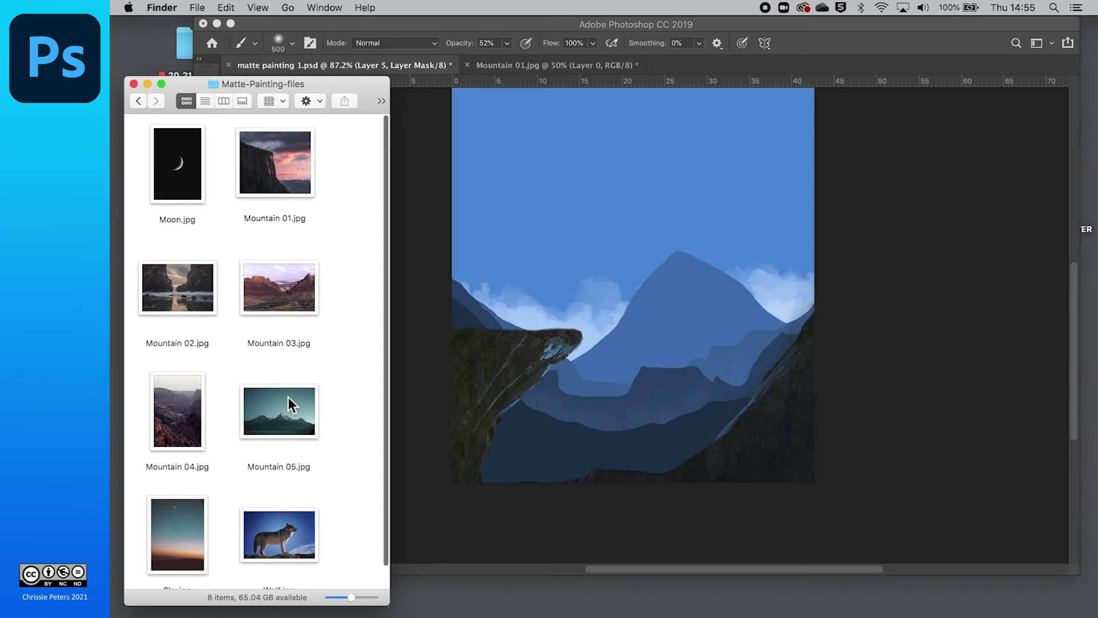
pyautogui.scroll(-2, 288, 397)
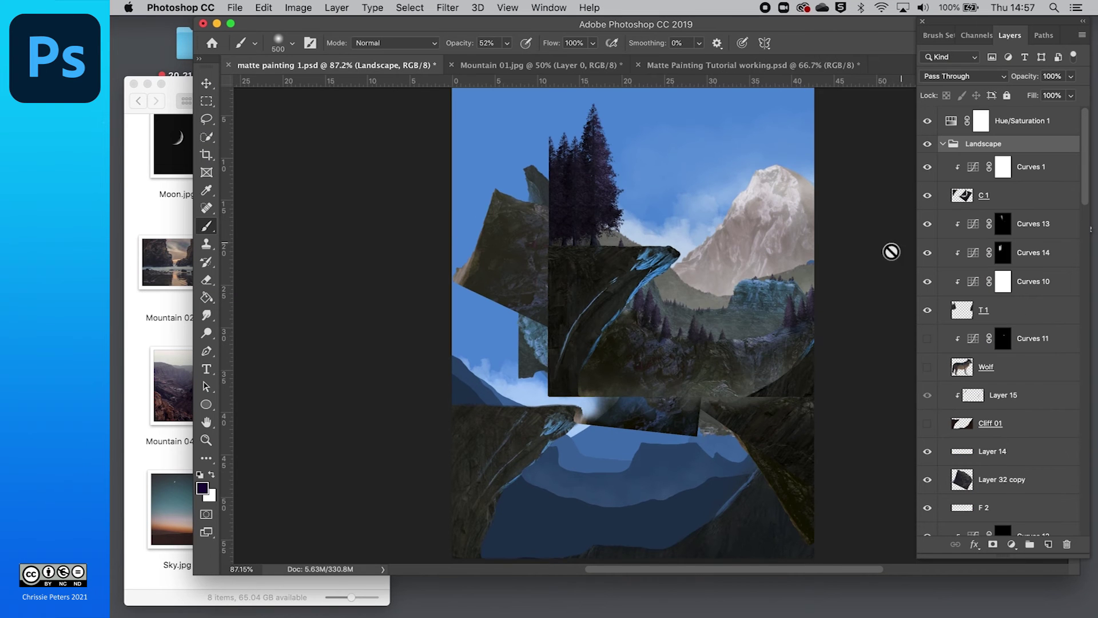
# - Hide Curves 1, C 1, Curves 13, Curves 14 and Curves 10 in the Landscape group
pyautogui.scroll(-2, 968, 278)
pyautogui.scroll(3, 968, 277)
pyautogui.scroll(20, 968, 277)
pyautogui.click(927, 167)
pyautogui.click(926, 196)
pyautogui.click(927, 223)
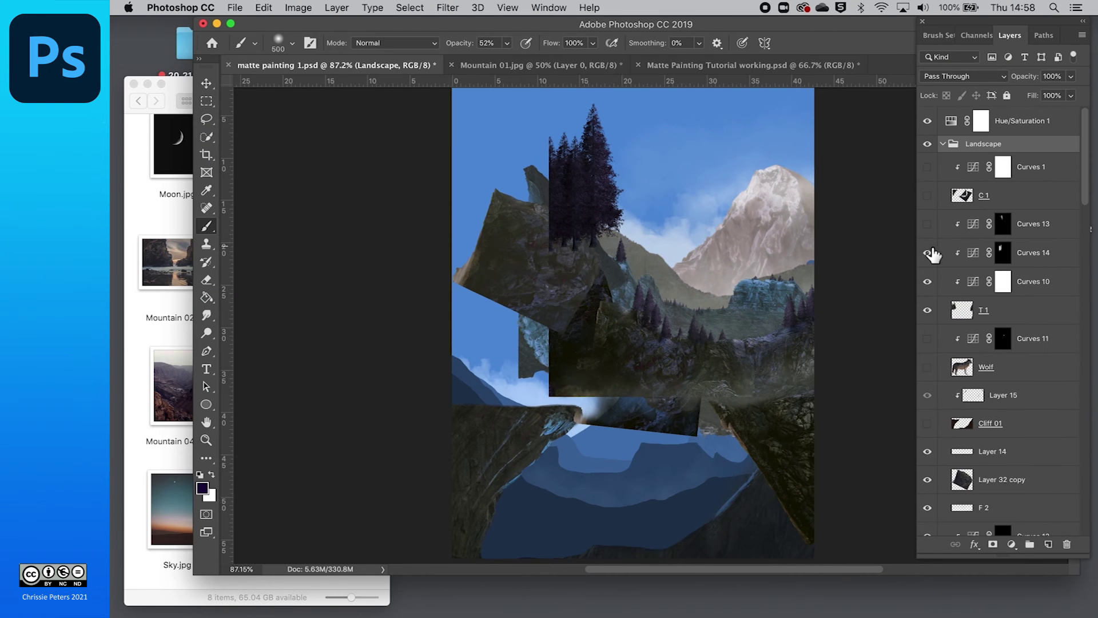
pyautogui.click(928, 252)
pyautogui.click(927, 282)
# - Delete the T 1 and T 2 tree layers from the Landscape group
pyautogui.press('Delete')
pyautogui.click(927, 340)
pyautogui.click(927, 395)
pyautogui.click(927, 395)
pyautogui.scroll(-5, 932, 380)
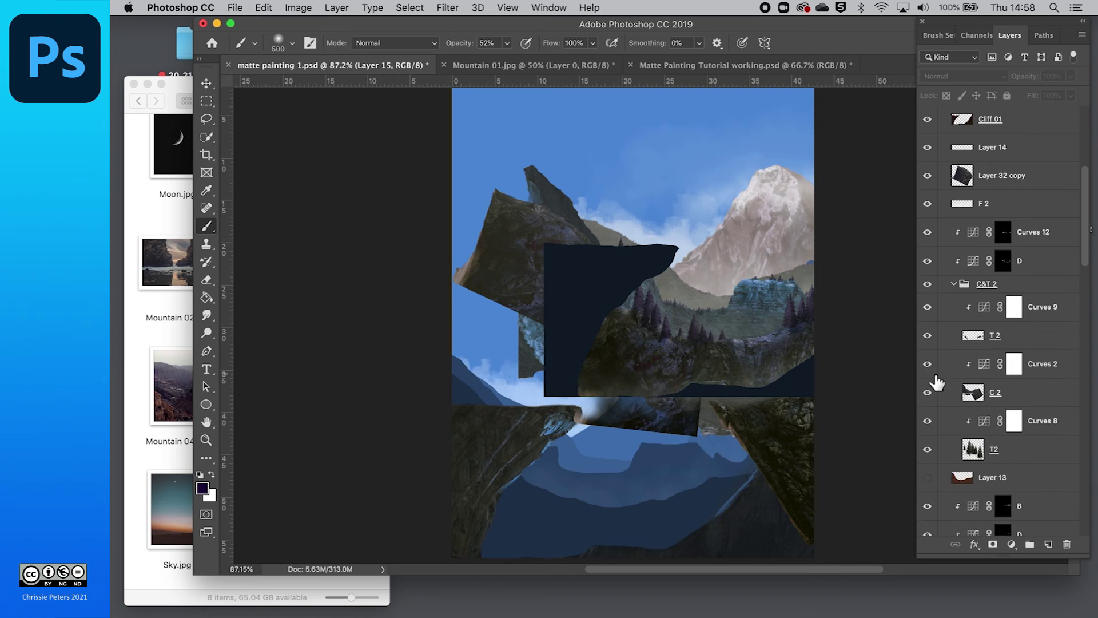
pyautogui.click(988, 337)
pyautogui.press('Delete')
# - Select the imported Landscape layers together and move them down to line up with the painting's slopes
pyautogui.scroll(-18, 1025, 433)
pyautogui.click(942, 194)
pyautogui.scroll(4, 1005, 461)
pyautogui.scroll(15, 931, 352)
pyautogui.click(1015, 120)
pyautogui.scroll(-20, 1000, 395)
pyautogui.keyDown('shift'); pyautogui.click(1000, 393); pyautogui.keyUp('shift')
pyautogui.hotkey('ctrl', 't')
pyautogui.hotkey('ctrl', '-')
pyautogui.hotkey('ctrl', '-')
pyautogui.moveTo(549, 275)
pyautogui.mouseDown()
pyautogui.moveTo(537, 282)
pyautogui.moveTo(638, 417)
pyautogui.mouseUp()
pyautogui.hotkey('ctrl', '+')
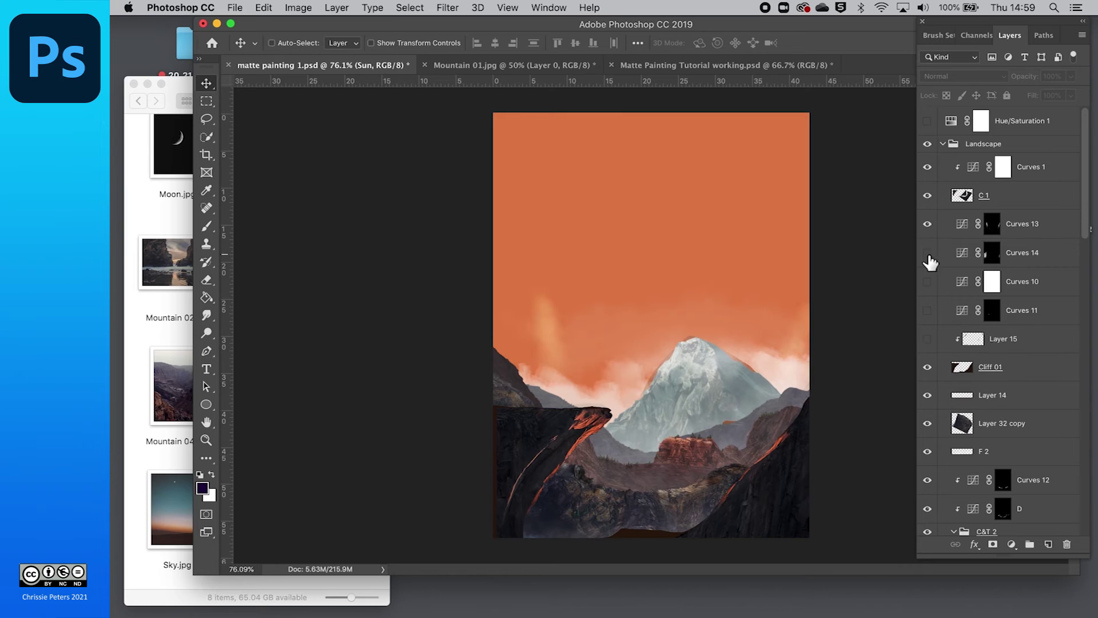
# - Show the hidden Curves 14, Curves 10, Curves 11 and Layer 15 layers in the Landscape group
pyautogui.moveTo(928, 256); pyautogui.dragTo(928, 343)
pyautogui.scroll(-15, 927, 344)
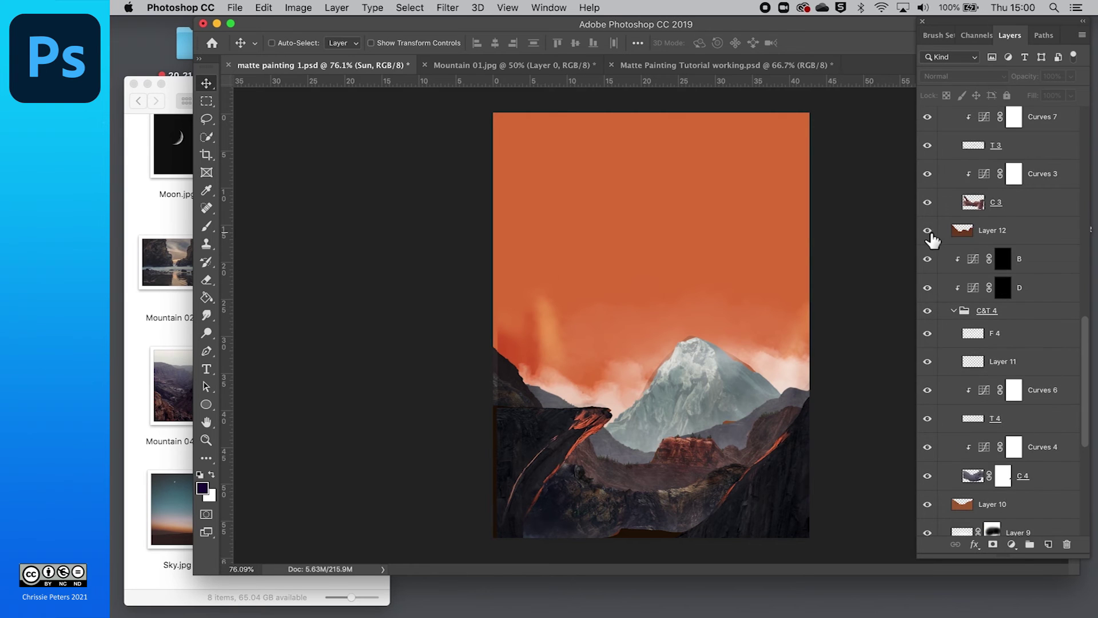
pyautogui.moveTo(927, 421); pyautogui.dragTo(926, 448)
pyautogui.click(943, 470)
# - Group the cliff texture layers with front landscape and move the new group to the top of the Landscape group
pyautogui.scroll(-8, 973, 446)
pyautogui.click(1004, 432)
pyautogui.keyDown('shift'); pyautogui.click(1006, 290); pyautogui.keyUp('shift')
pyautogui.press('super+g')
pyautogui.moveTo(990, 282); pyautogui.dragTo(966, 133)
pyautogui.scroll(10, 966, 229)
pyautogui.moveTo(966, 484); pyautogui.dragTo(948, 179)
pyautogui.scroll(10, 961, 229)
pyautogui.moveTo(984, 500); pyautogui.dragTo(964, 155)
pyautogui.click(954, 160)
# - Remove the top cloud and Sun layers located between Layer 6 and the landscape group
pyautogui.scroll(-1, 942, 223)
pyautogui.scroll(-5, 938, 240)
pyautogui.scroll(6, 949, 400)
pyautogui.scroll(-15, 972, 330)
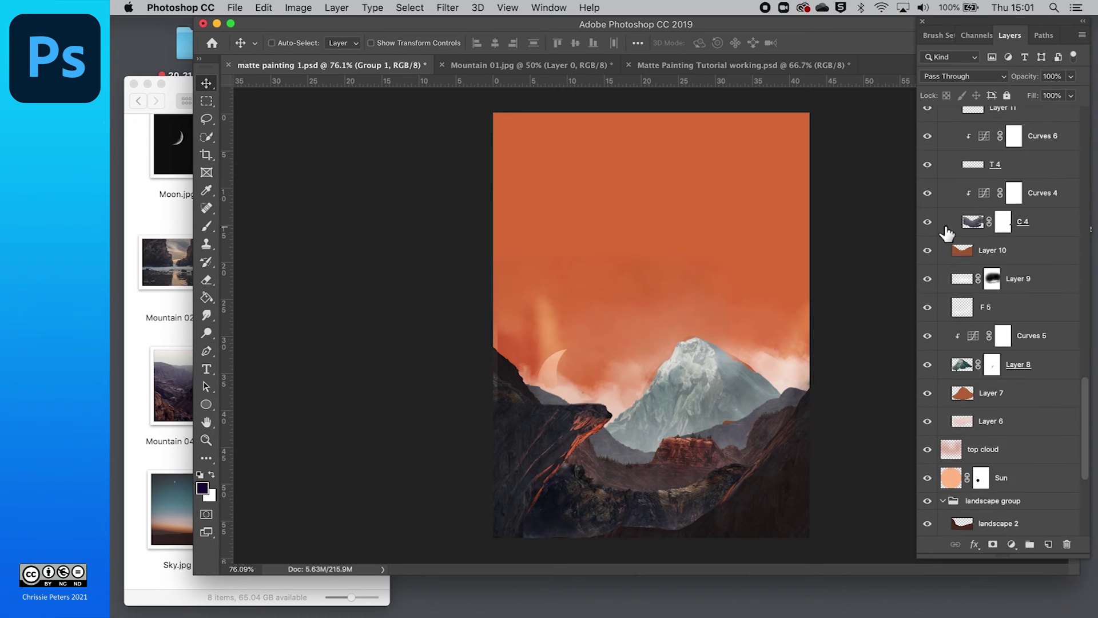
pyautogui.click(972, 351)
pyautogui.scroll(15, 995, 337)
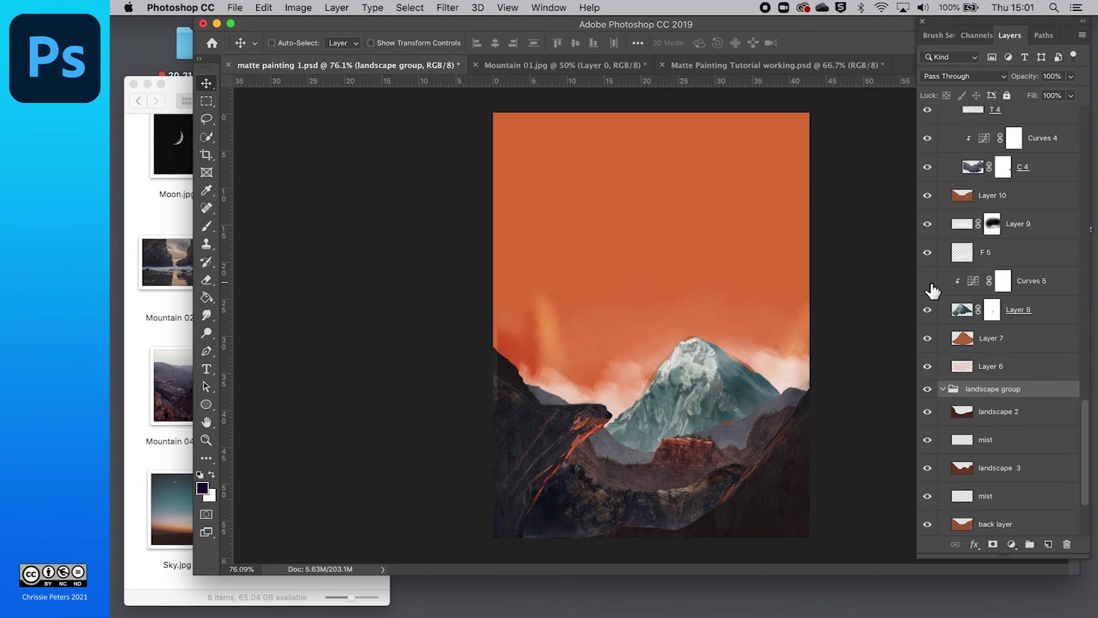
# - Hide the flat shapes Layer 10, Layer 7, landscape 2, landscape 3 and back layer, and turn Hue/Saturation 1 back on
pyautogui.click(927, 441)
pyautogui.scroll(-5, 929, 343)
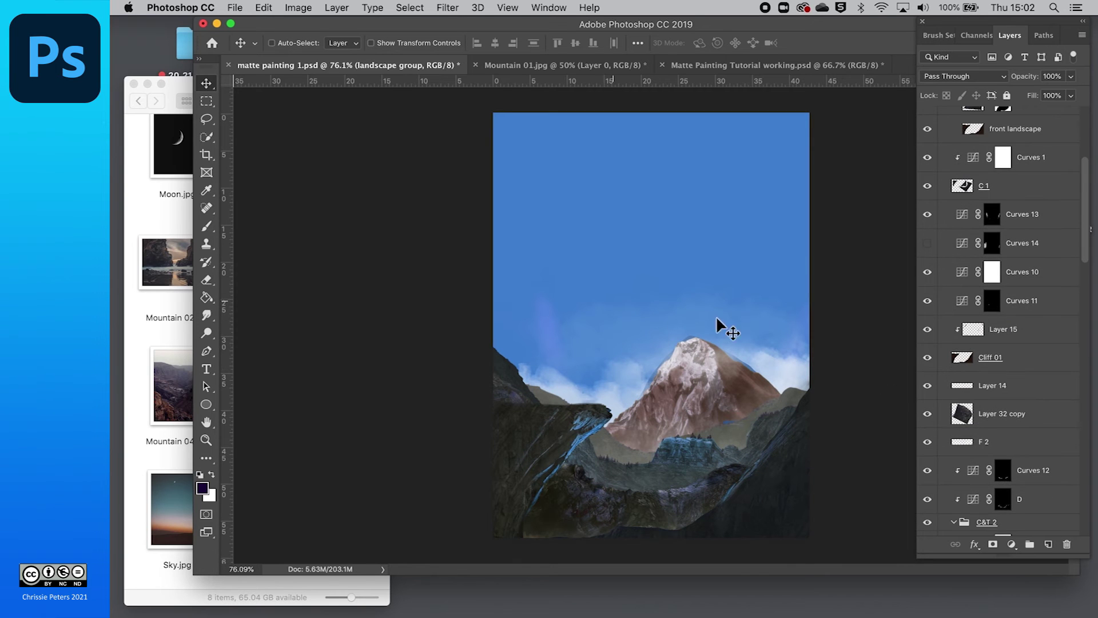
pyautogui.scroll(-10, 943, 372)
pyautogui.scroll(-15, 932, 372)
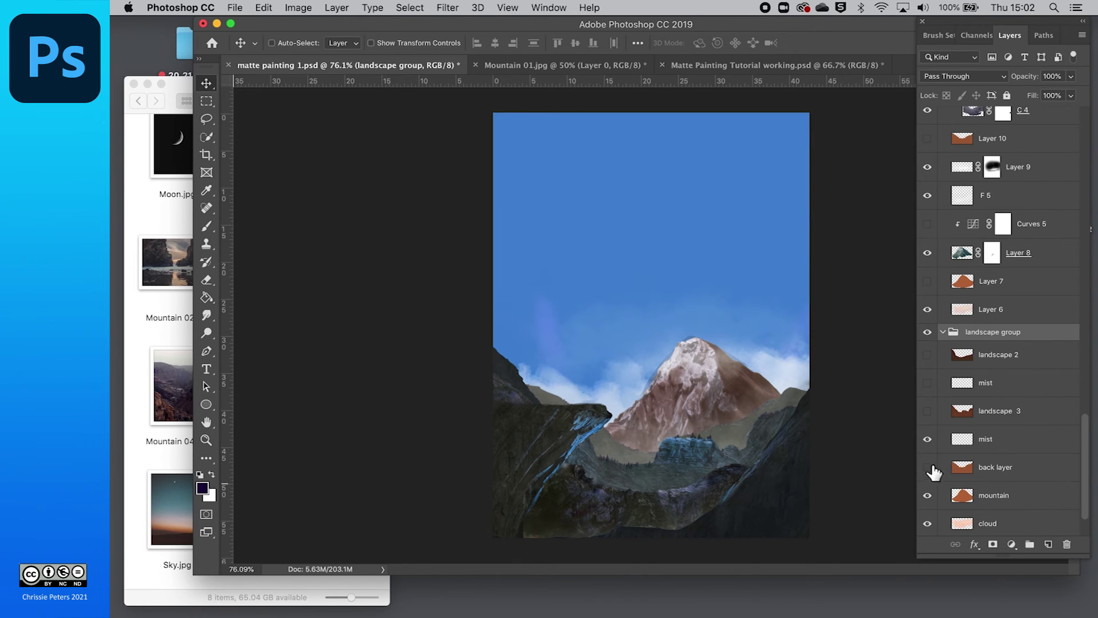
# - Delete the Curves 5 adjustment clipped to the Layer 8 mountain
pyautogui.scroll(3, 972, 344)
pyautogui.click(937, 368)
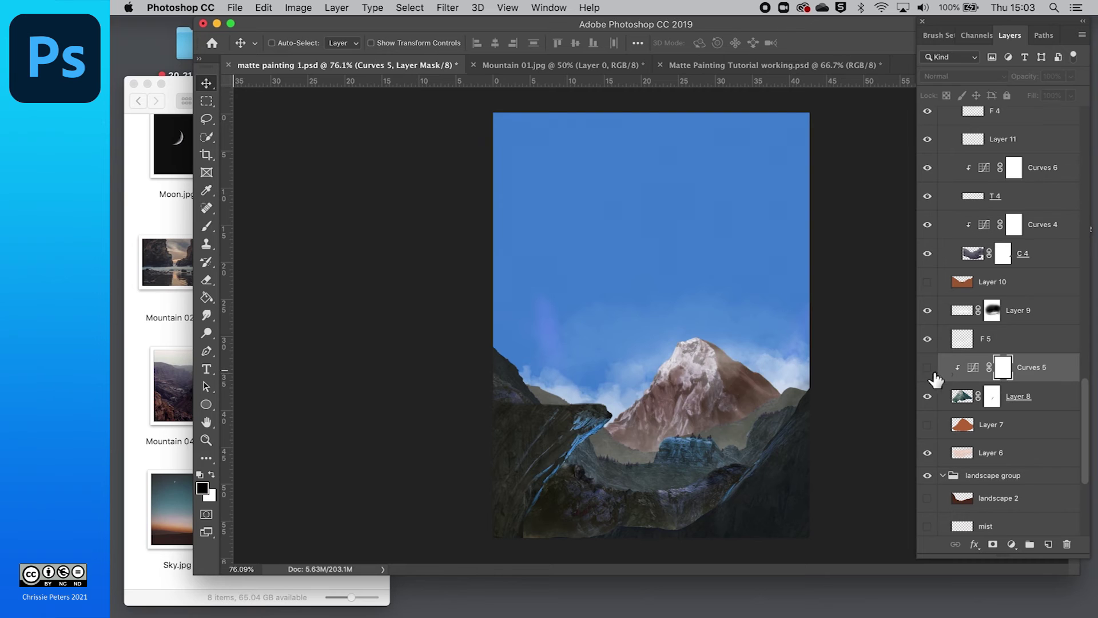
pyautogui.click(927, 367)
pyautogui.press('Delete')
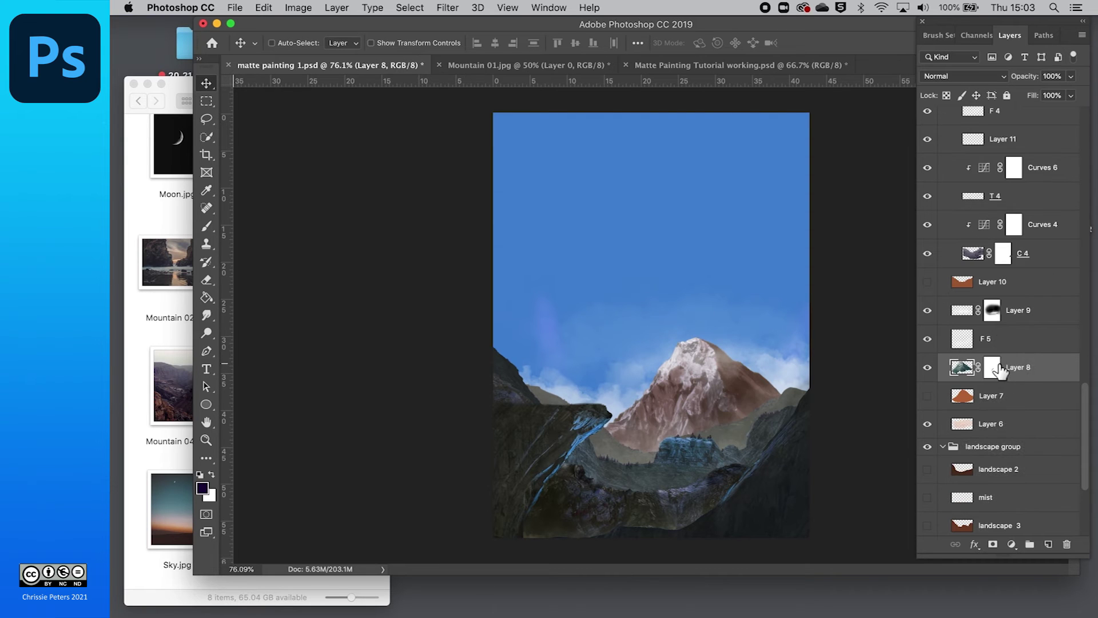
# - Add a new Curves adjustment layer directly above the Layer 8 mountain
pyautogui.click(986, 341)
pyautogui.click(974, 369)
pyautogui.press('super+z')
pyautogui.press('Delete')
pyautogui.click(993, 544)
pyautogui.press('super+z')
pyautogui.click(1011, 544)
pyautogui.click(1011, 531)
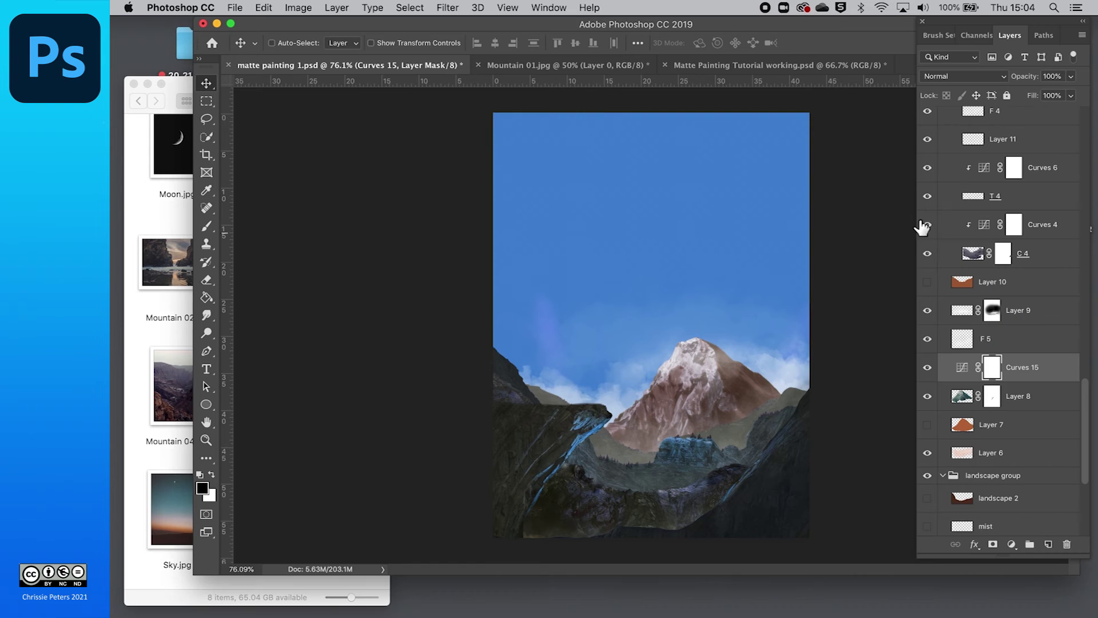
# - Raise the curve of the new adjustment to brighten the snowy mountain
pyautogui.moveTo(379, 318); pyautogui.dragTo(363, 294)
pyautogui.click(271, 151)
pyautogui.scroll(10, 1075, 486)
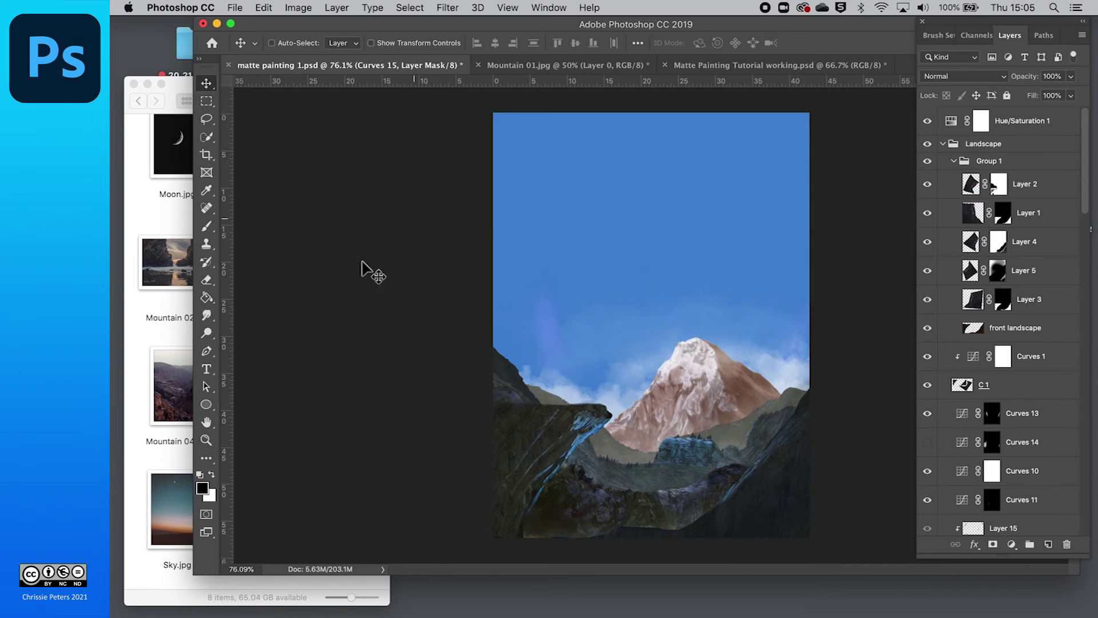
# - Switch to Finder and open Wolf.jpg from the Matte-Painting-files folder in Photoshop
pyautogui.click(139, 323)
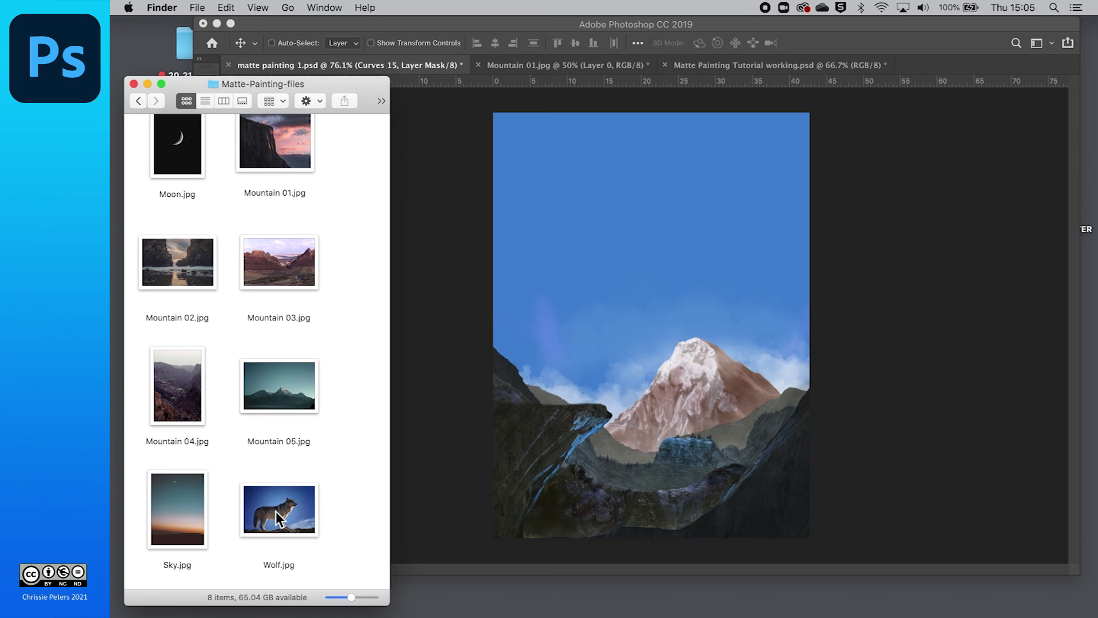
pyautogui.rightClick(284, 492)
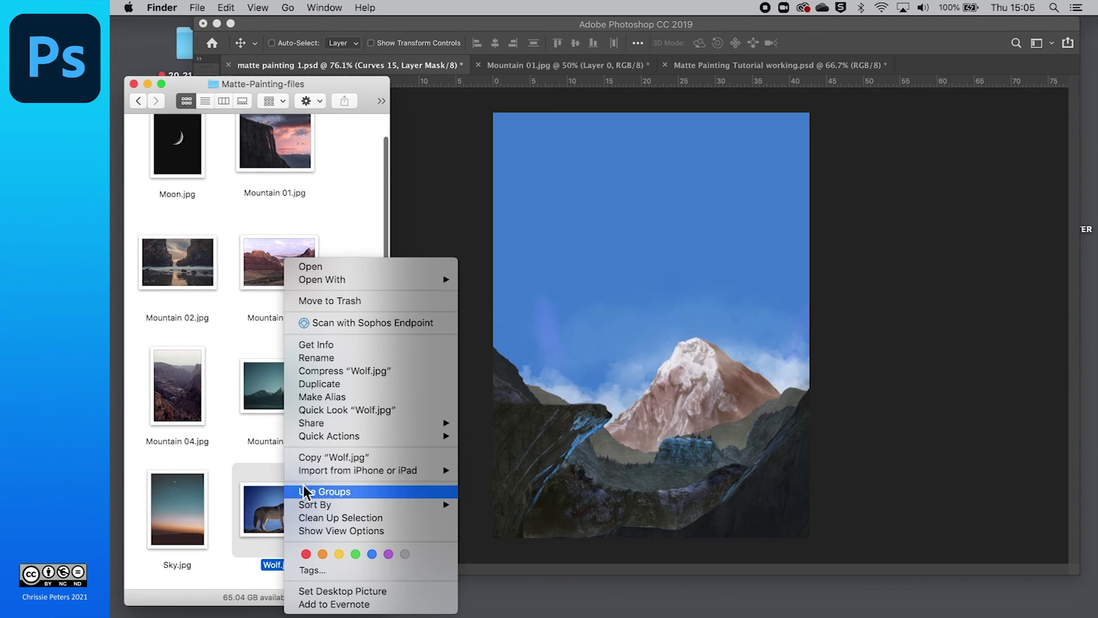
pyautogui.moveTo(330, 280)
pyautogui.click(518, 321)
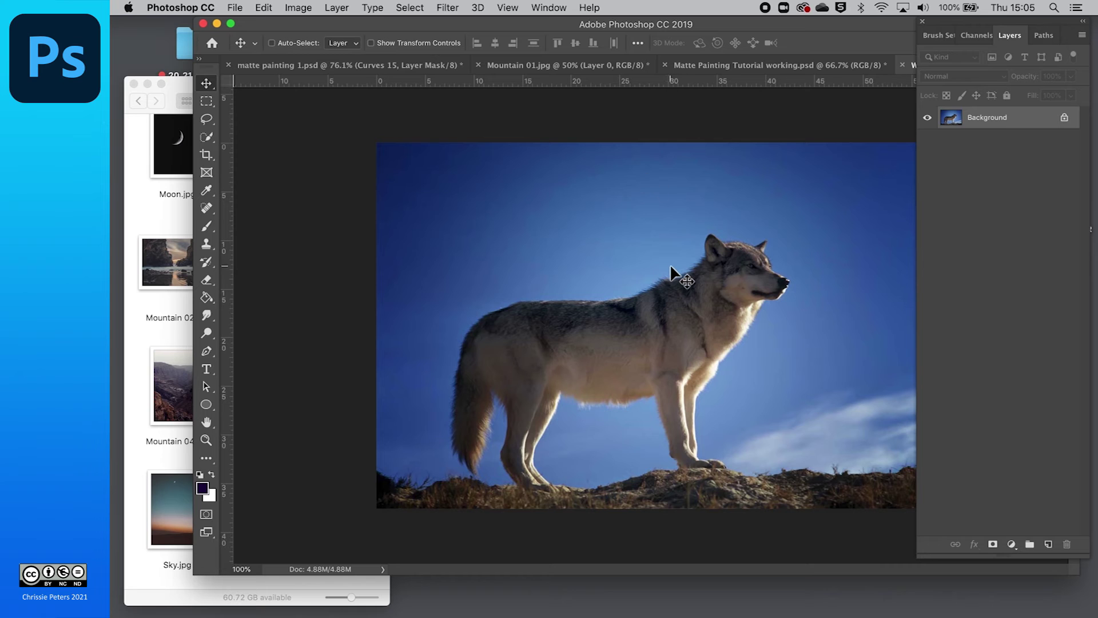
# - Select the wolf with the Quick Selection tool and refine the selection edge around its far ear
pyautogui.click(207, 138)
pyautogui.moveTo(555, 331)
pyautogui.mouseDown()
pyautogui.moveTo(704, 343)
pyautogui.moveTo(738, 248)
pyautogui.moveTo(766, 245)
pyautogui.mouseUp()
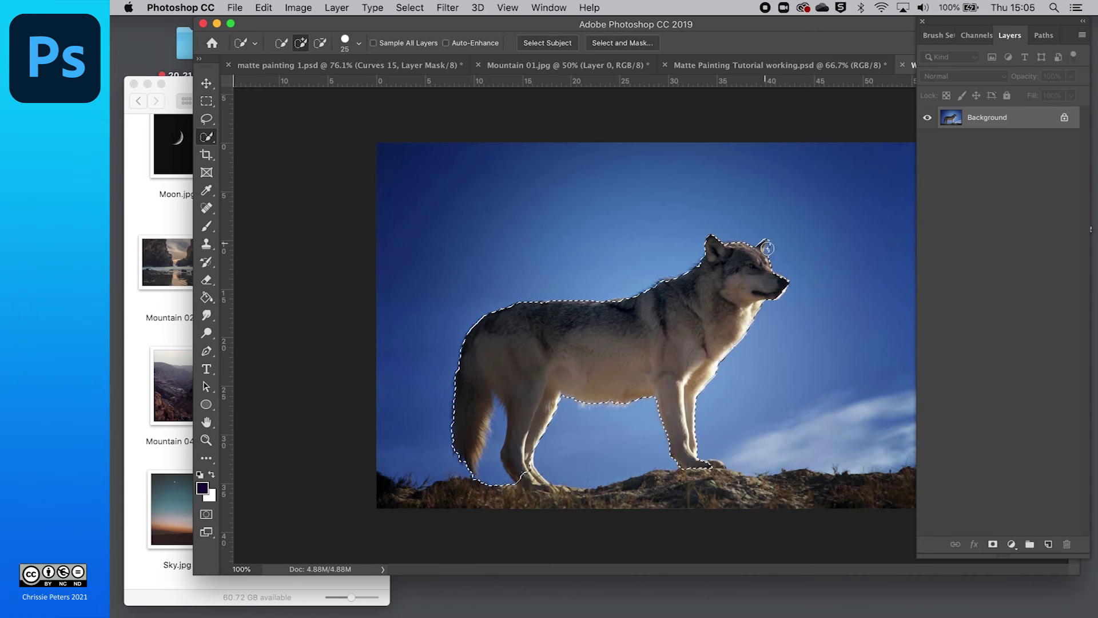
pyautogui.scroll(3, 748, 282)
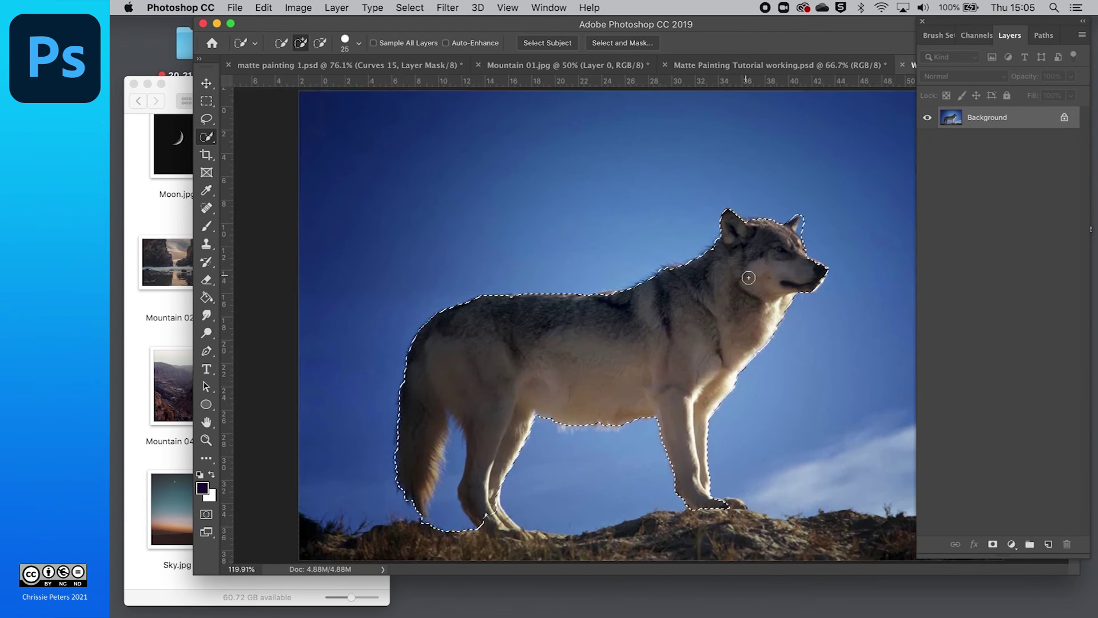
pyautogui.keyDown('alt'); pyautogui.click(810, 221); pyautogui.keyUp('alt')
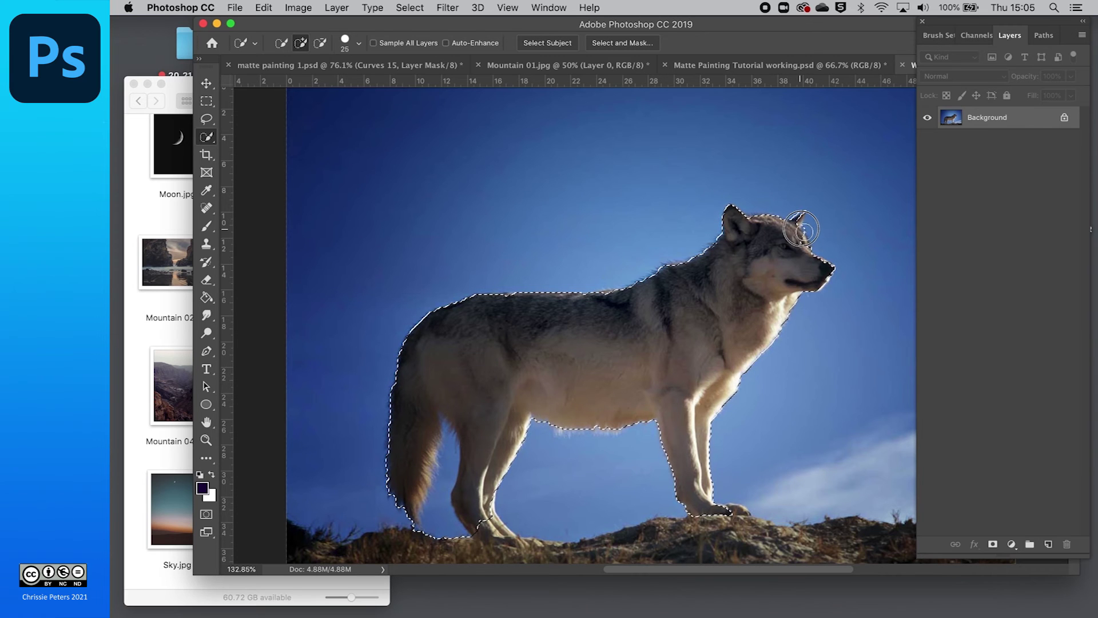
pyautogui.moveTo(808, 221)
pyautogui.mouseDown()
pyautogui.moveTo(825, 252)
pyautogui.moveTo(816, 211)
pyautogui.mouseUp()
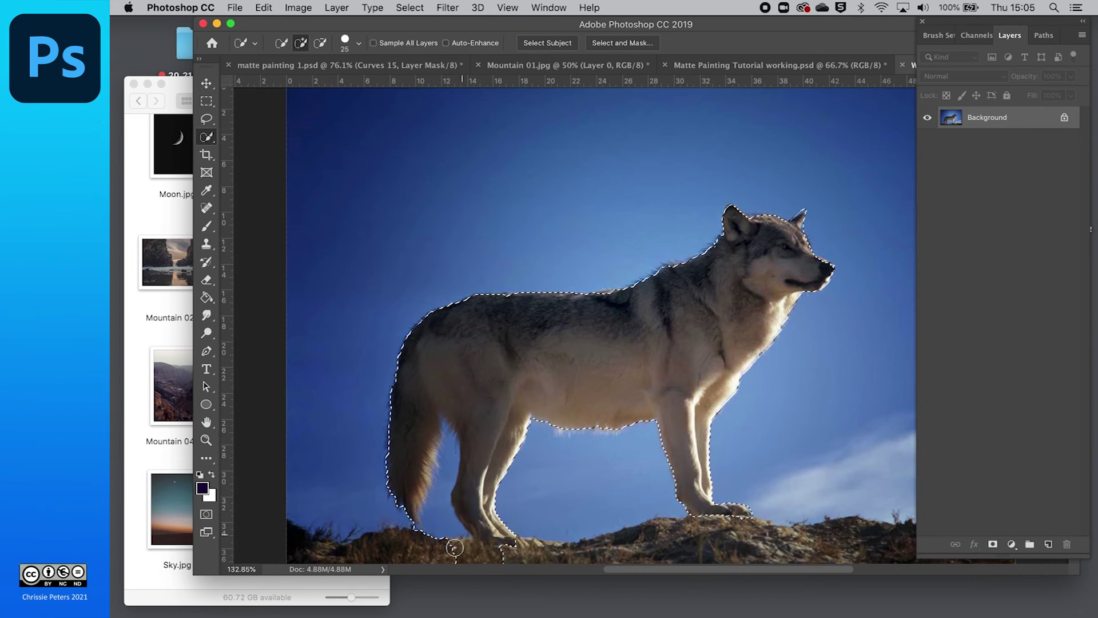
# - Subtract the ground under the hind paws and the gap between the tail and hind leg from the wolf selection
pyautogui.press('alt')
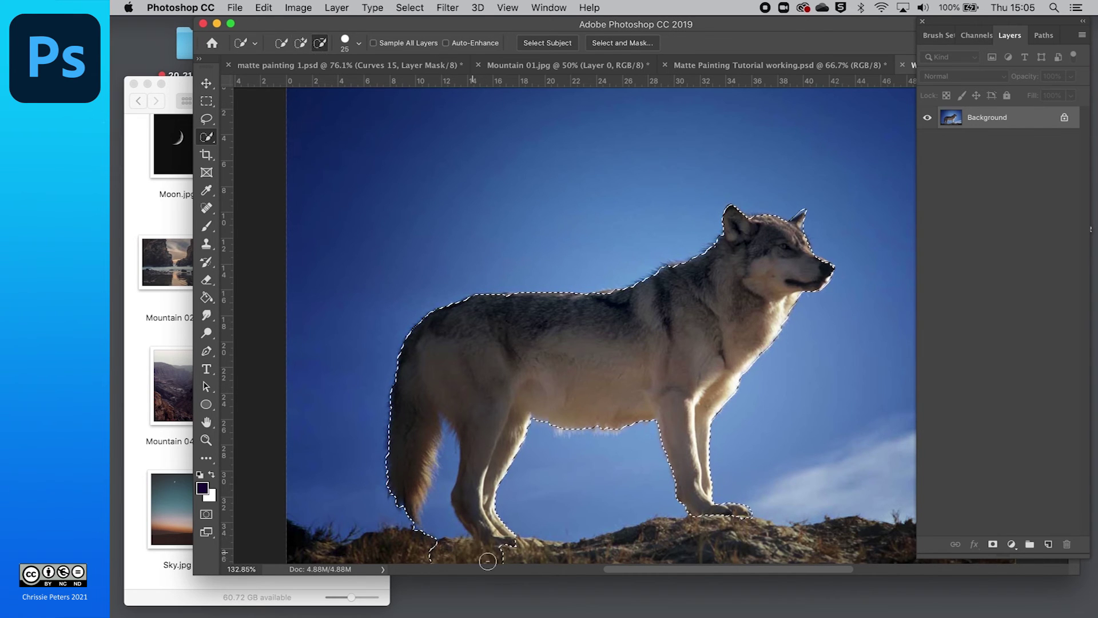
pyautogui.moveTo(439, 517)
pyautogui.mouseDown()
pyautogui.moveTo(449, 452)
pyautogui.moveTo(451, 473)
pyautogui.mouseUp()
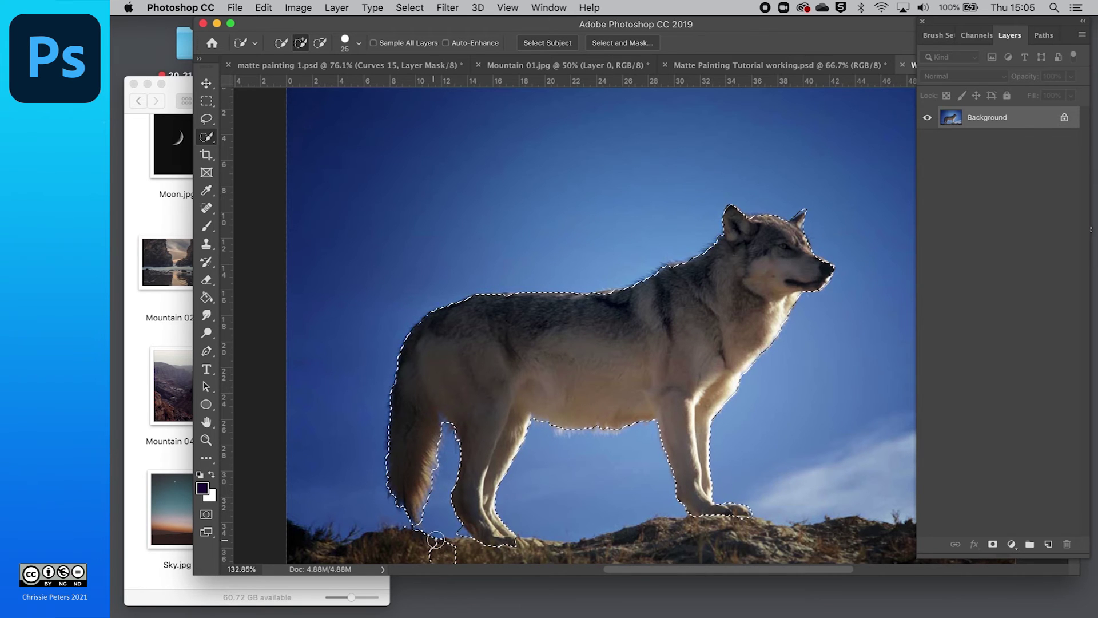
pyautogui.press('alt')
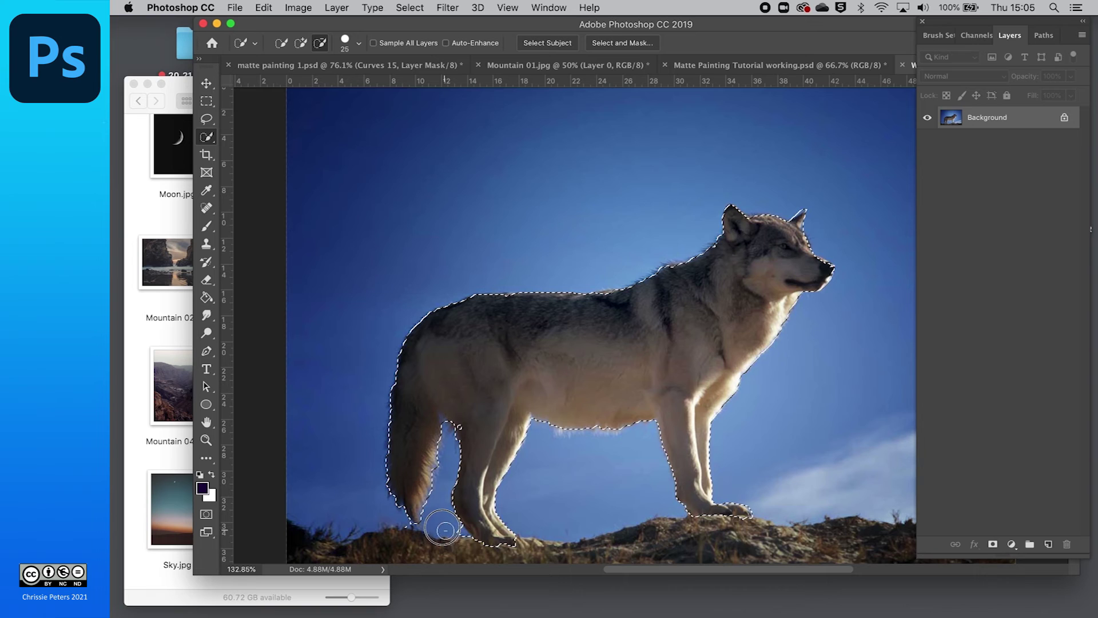
pyautogui.keyDown('alt'); pyautogui.click(465, 544); pyautogui.keyUp('alt')
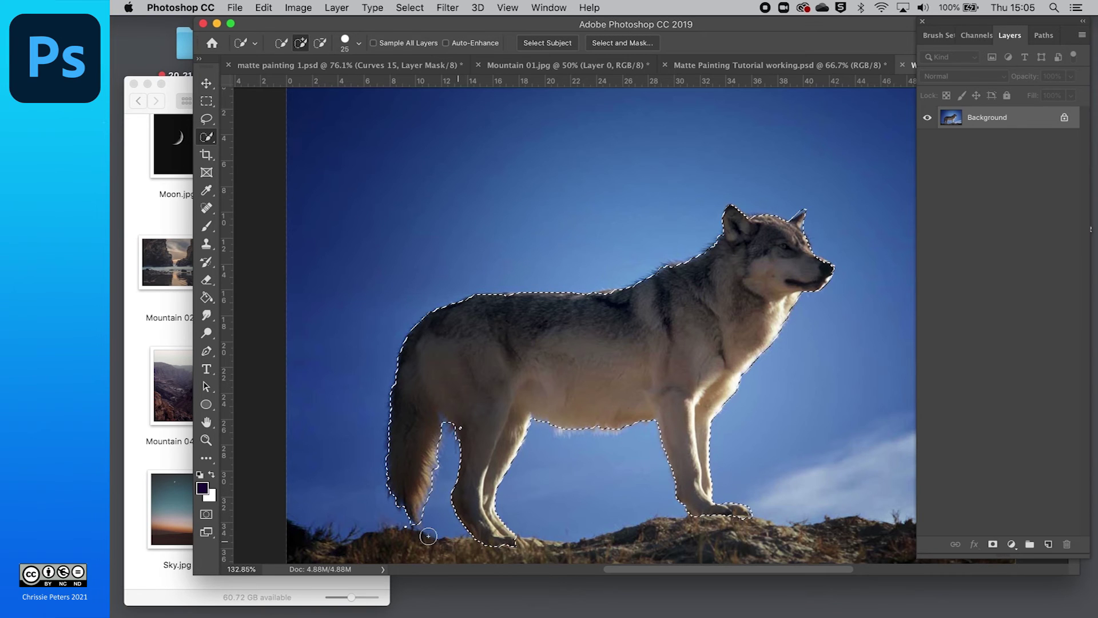
pyautogui.press('alt')
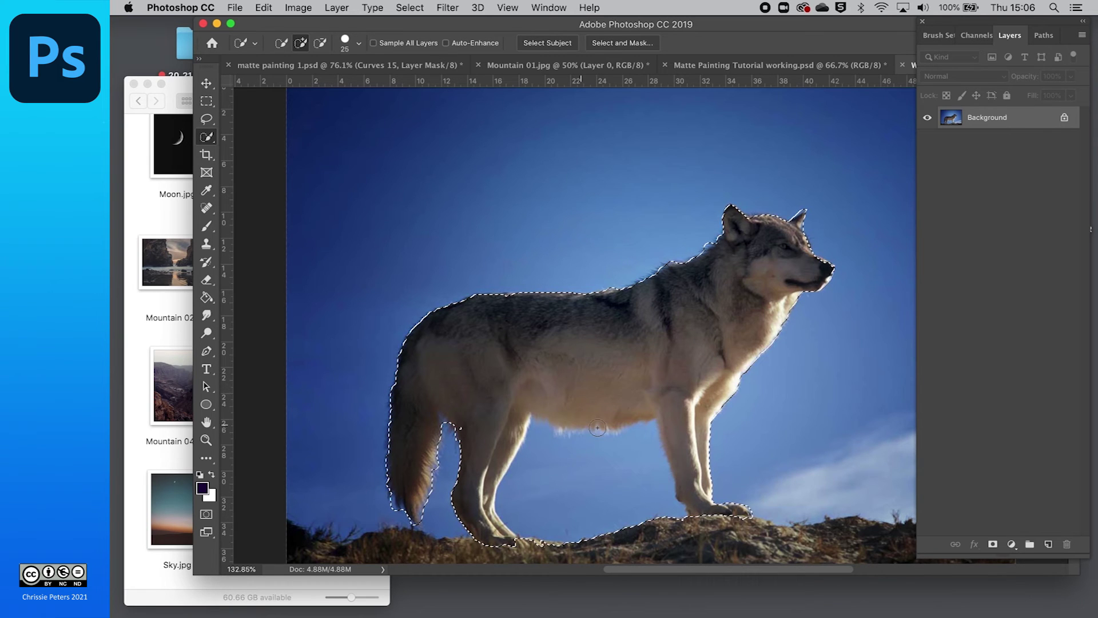
# - Refine the wolf selection along the belly and at the top of the gap between the tail and hind leg
pyautogui.press('alt')
pyautogui.press('alt')
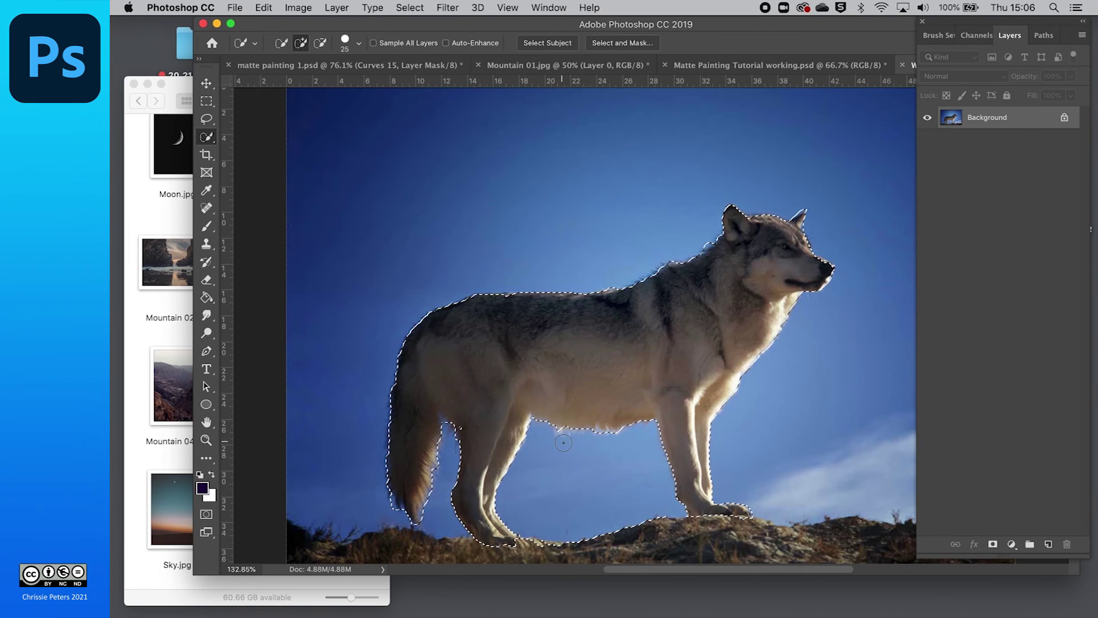
pyautogui.press('alt')
pyautogui.moveTo(559, 429); pyautogui.dragTo(607, 436)
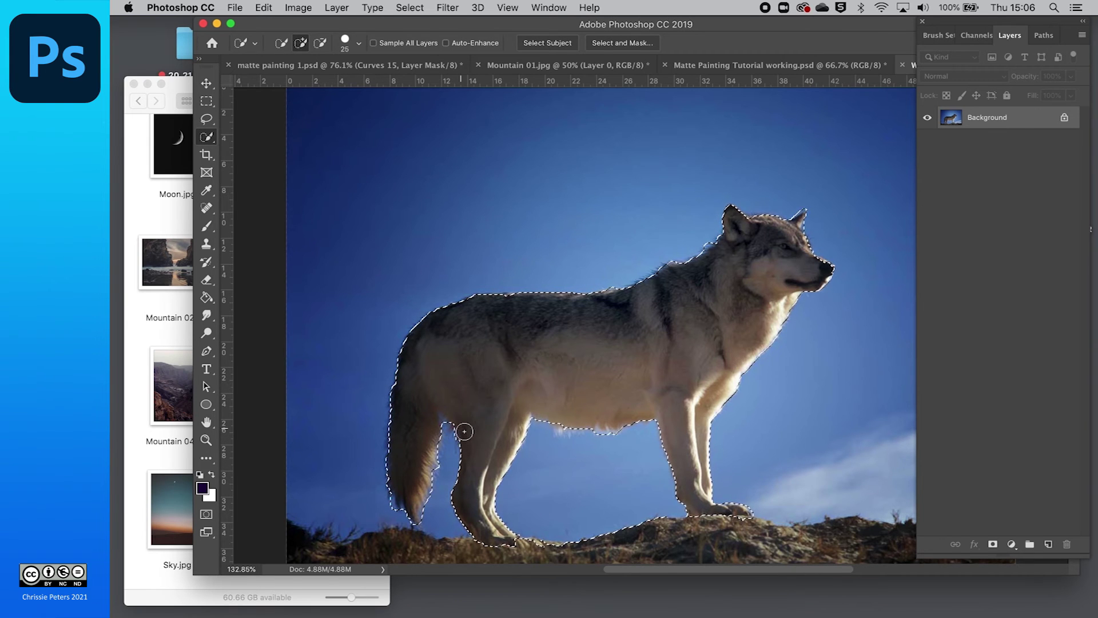
pyautogui.moveTo(451, 427); pyautogui.dragTo(454, 438)
# - Copy the selected wolf and paste it into matte painting 1.psd as a new layer
pyautogui.press('super+c')
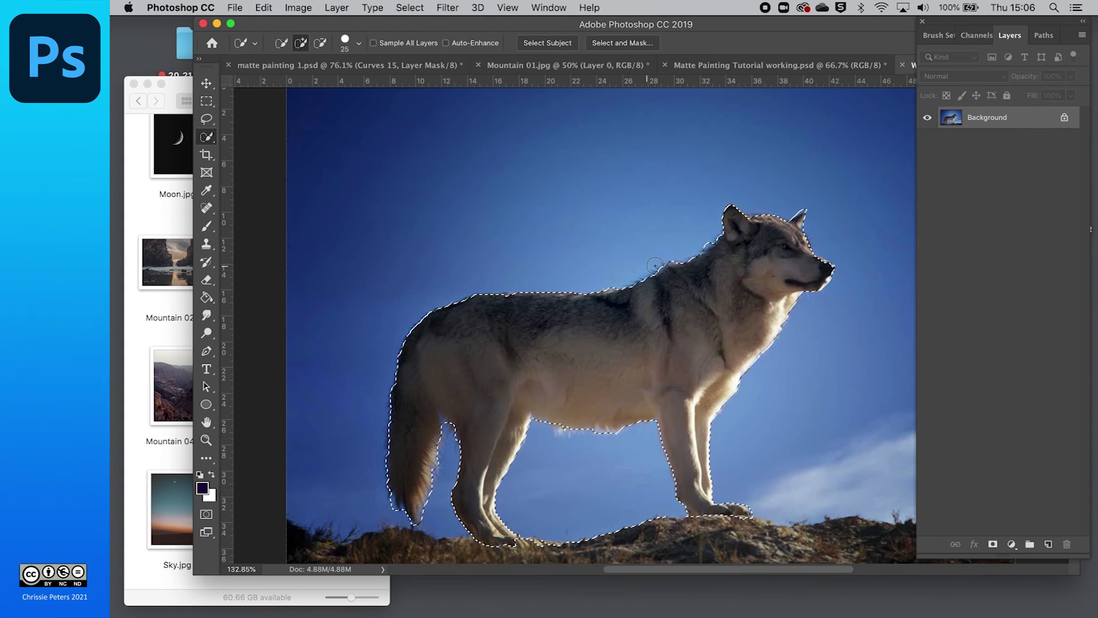
pyautogui.click(361, 66)
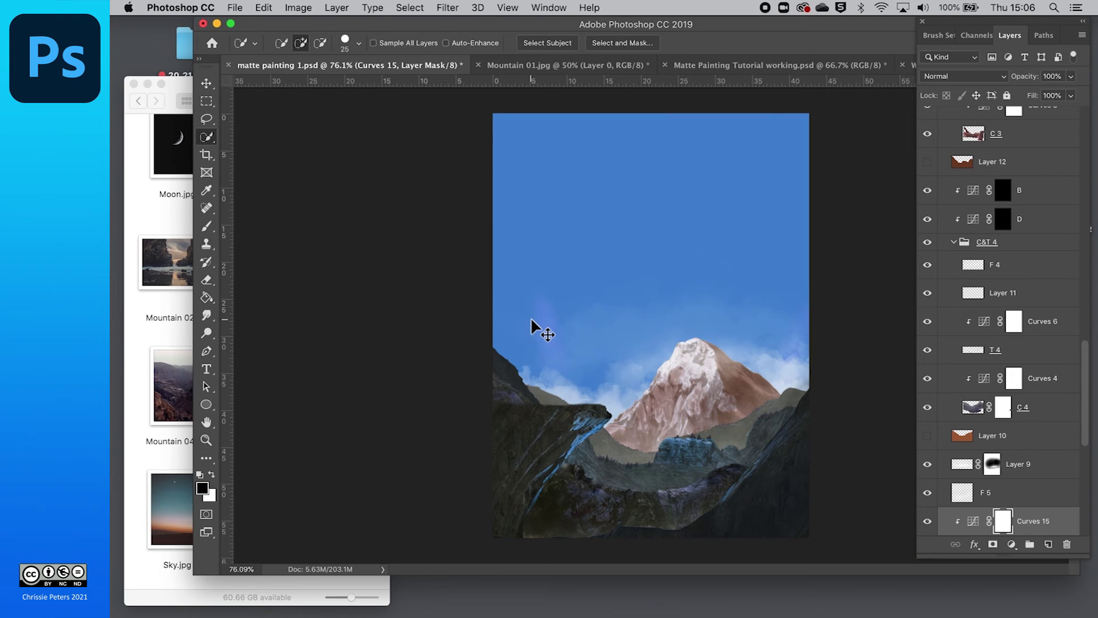
pyautogui.press('super+v')
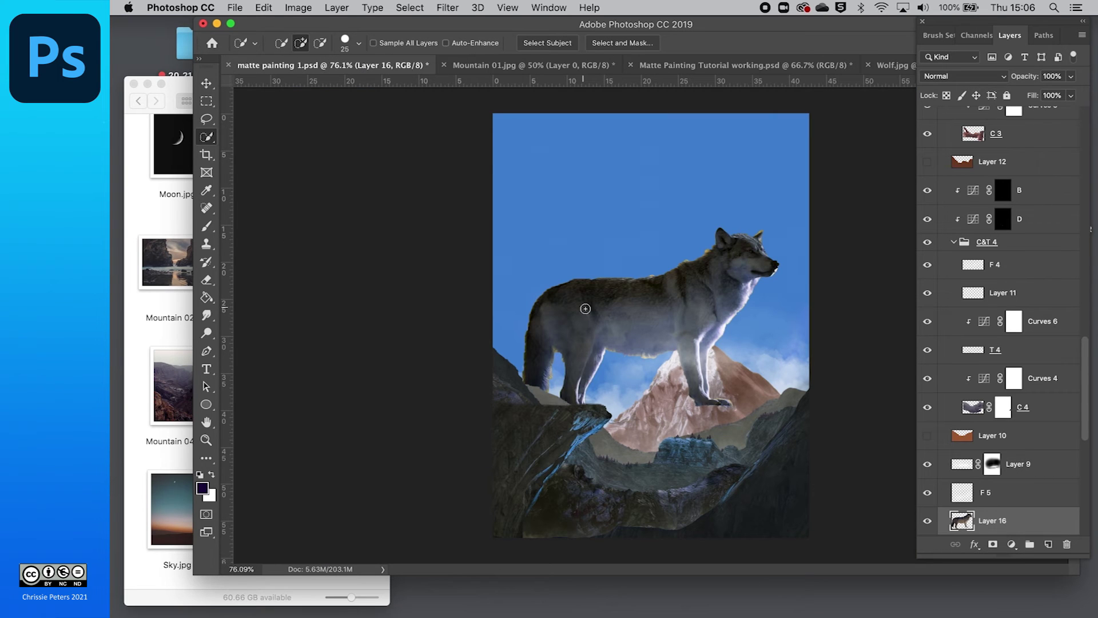
# - Scale the pasted wolf to about 34% and stand it on the cliff ledge
pyautogui.press('super+t')
pyautogui.moveTo(523, 229)
pyautogui.mouseDown()
pyautogui.moveTo(690, 371)
pyautogui.moveTo(693, 358)
pyautogui.moveTo(543, 369)
pyautogui.moveTo(568, 366)
pyautogui.mouseUp()
pyautogui.press('Return')
pyautogui.press('w')
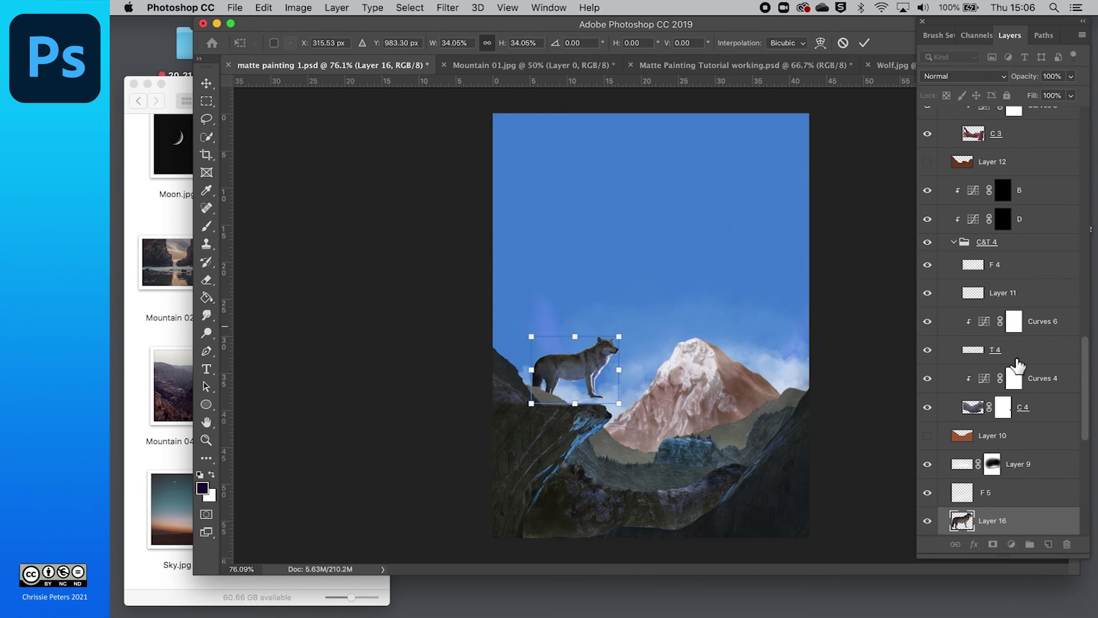
# - Move the wolf layer up the stack to sit directly above the Landscape group, below Hue/Saturation 1
pyautogui.moveTo(962, 521); pyautogui.dragTo(972, 178)
pyautogui.scroll(5, 973, 179)
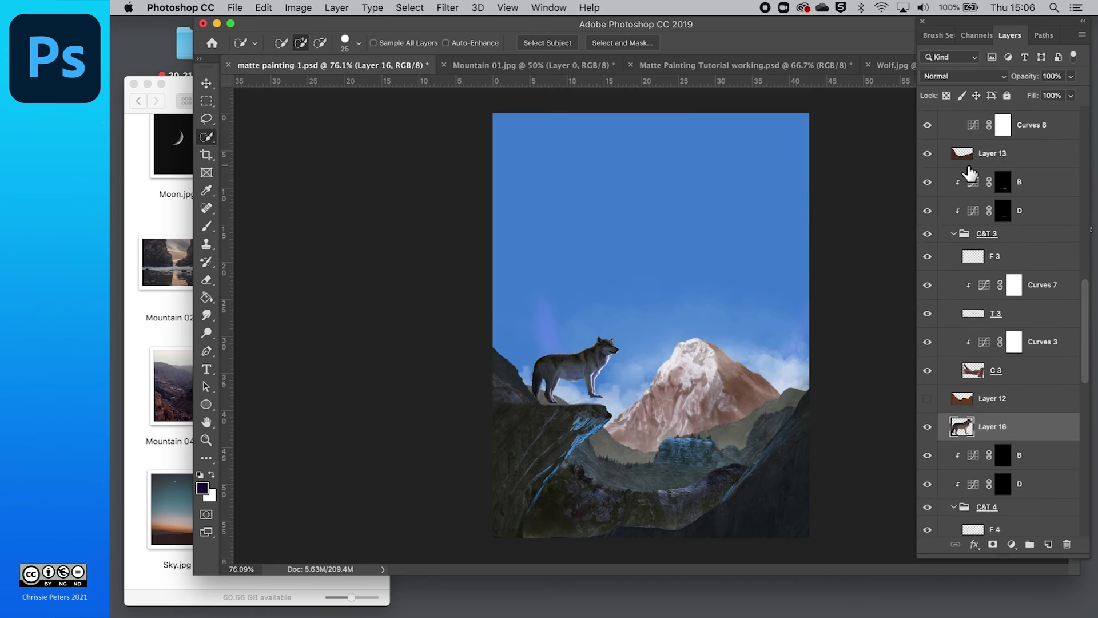
pyautogui.moveTo(967, 438)
pyautogui.mouseDown()
pyautogui.moveTo(968, 146)
pyautogui.moveTo(983, 446)
pyautogui.mouseUp()
pyautogui.moveTo(981, 315); pyautogui.dragTo(984, 277)
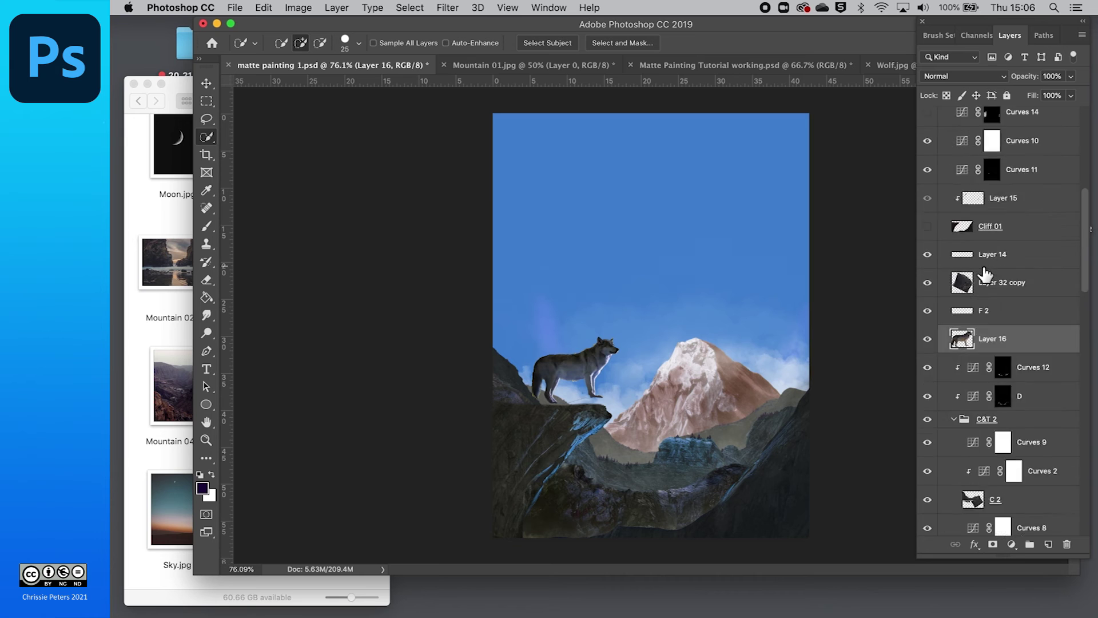
pyautogui.moveTo(971, 411); pyautogui.dragTo(967, 140)
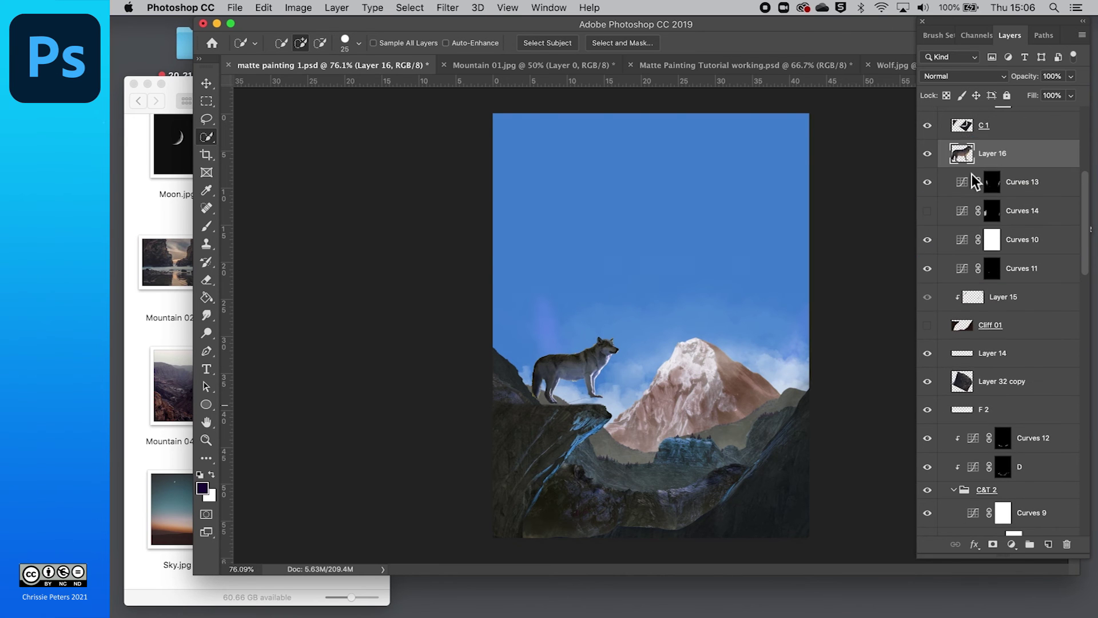
pyautogui.scroll(5, 973, 411)
pyautogui.moveTo(972, 413); pyautogui.dragTo(941, 143)
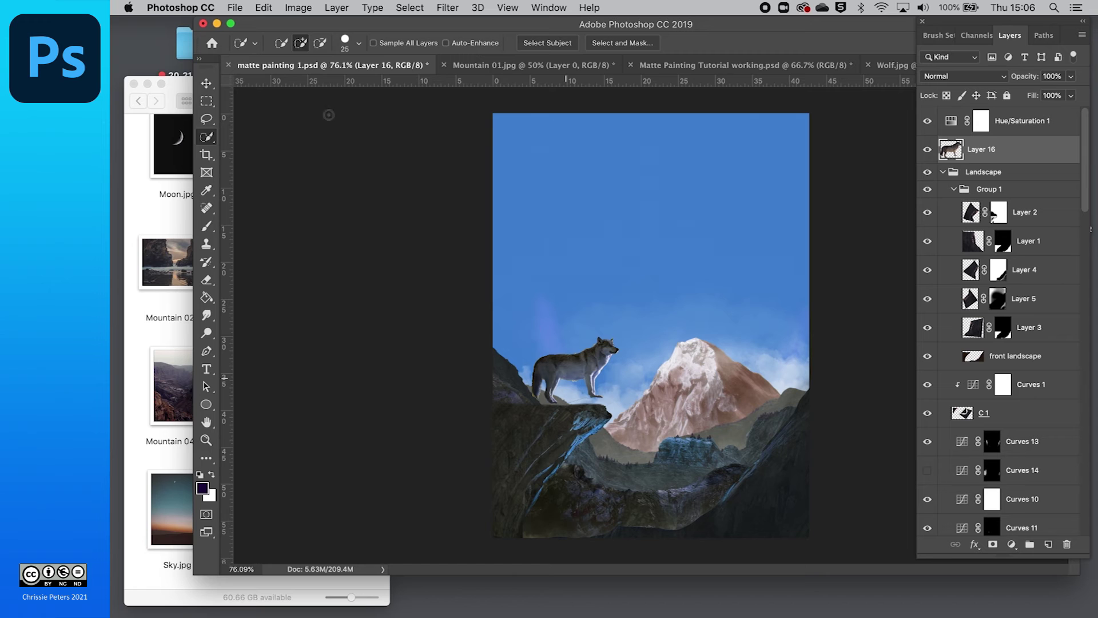
# - Scale the wolf down further to about 41% and place it near the tip of the cliff ledge
pyautogui.click(207, 83)
pyautogui.moveTo(599, 374); pyautogui.dragTo(595, 377)
pyautogui.press('super+t')
pyautogui.moveTo(533, 342); pyautogui.dragTo(580, 396)
pyautogui.scroll(5, 579, 397)
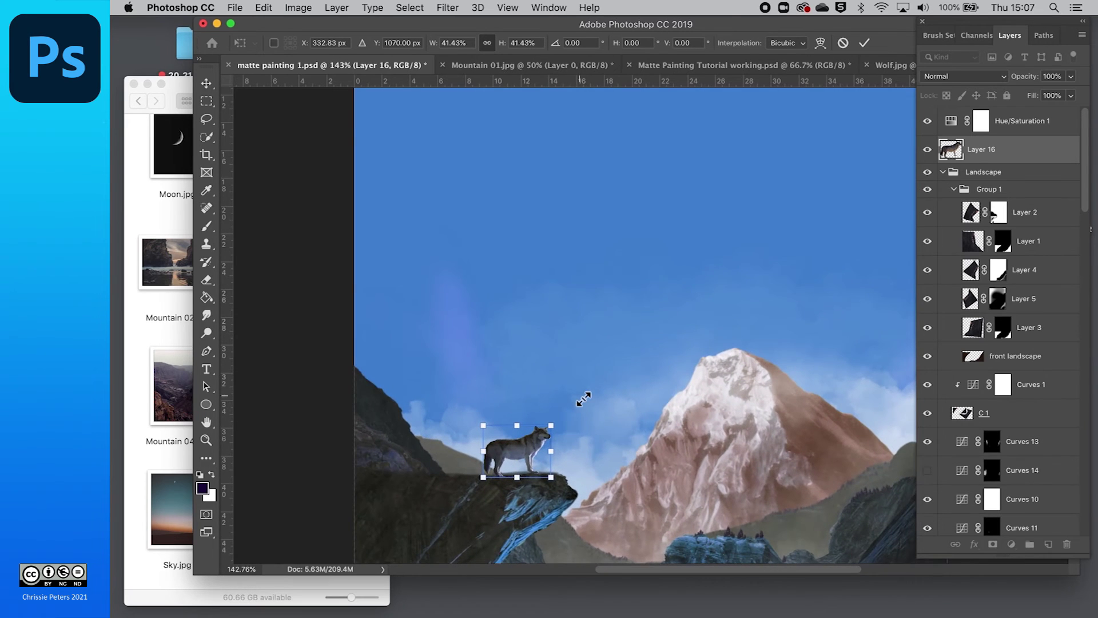
pyautogui.scroll(-3, 580, 396)
pyautogui.press('Return')
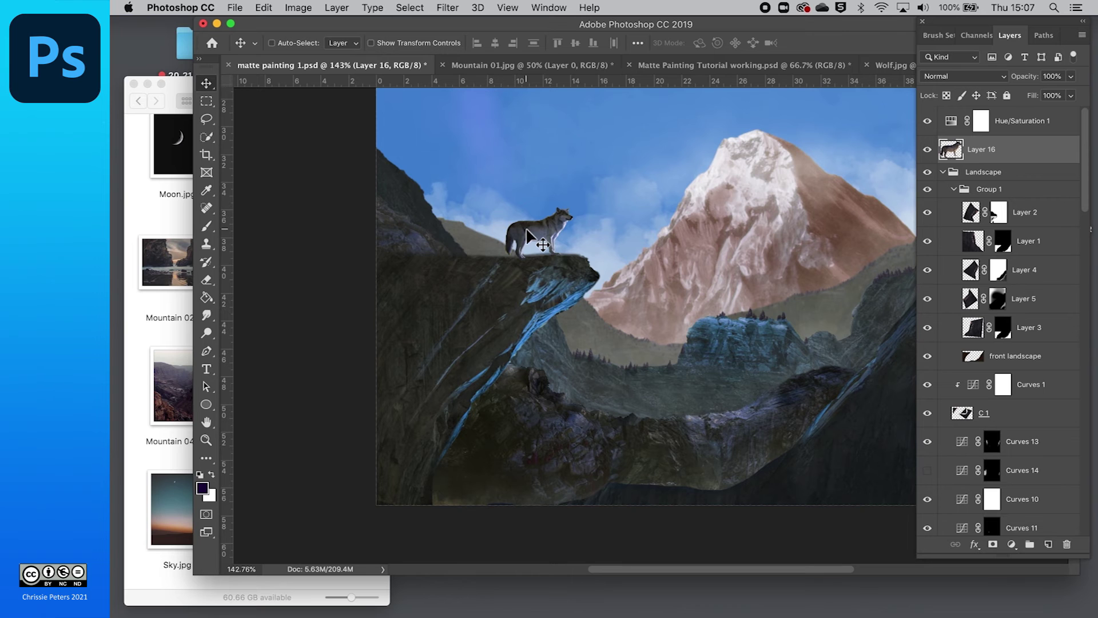
pyautogui.scroll(2, 526, 235)
pyautogui.scroll(3, 515, 281)
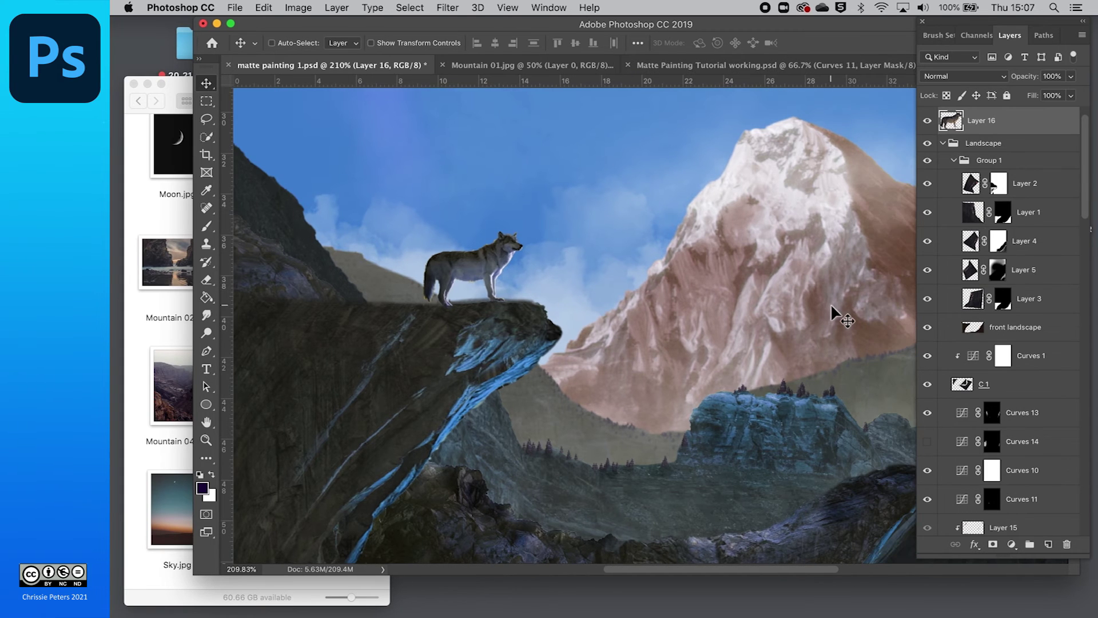
# - Add a layer mask to the wolf layer and a Curves adjustment layer directly above it
pyautogui.click(993, 545)
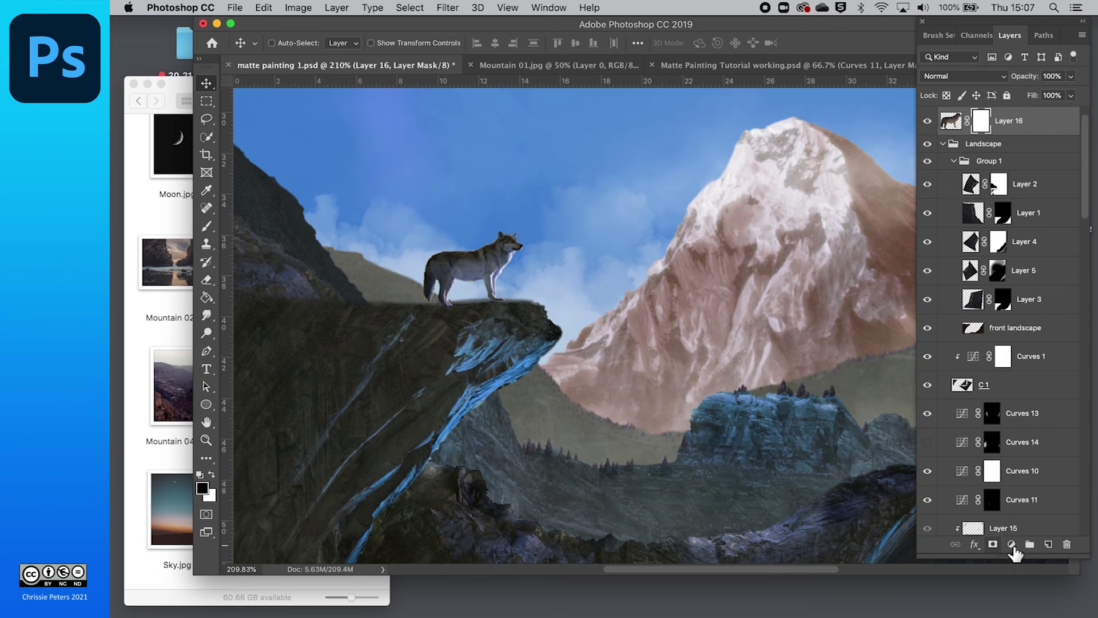
pyautogui.click(1011, 544)
pyautogui.scroll(-5, 1030, 558)
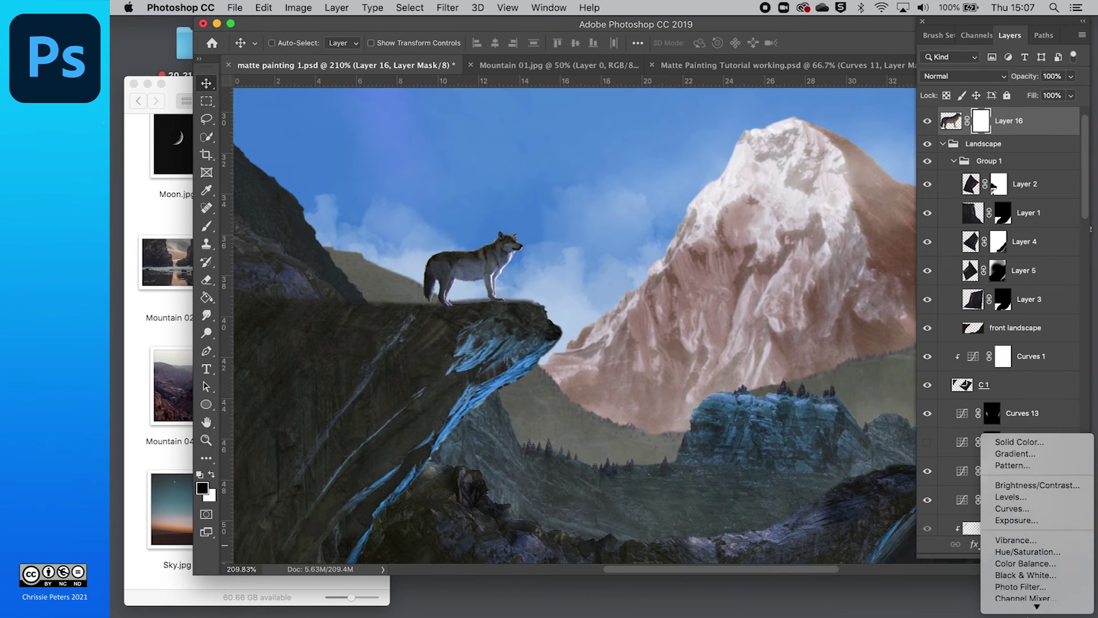
pyautogui.click(1014, 485)
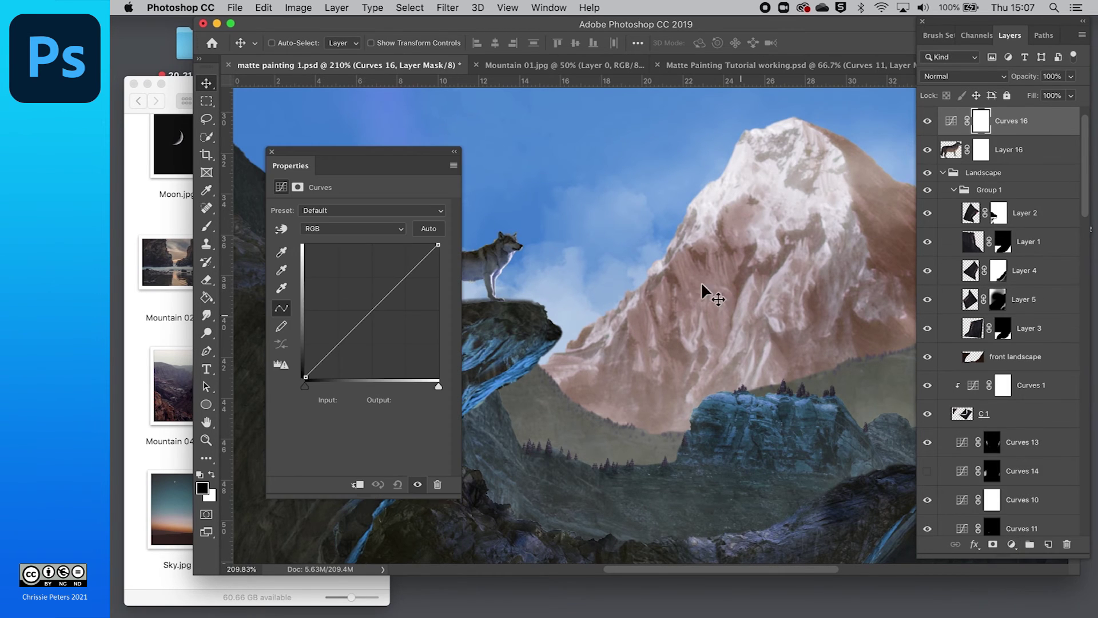
# - Clip the Curves adjustment to the wolf and darken it with a curve point at input 119, output 94
pyautogui.moveTo(355, 152); pyautogui.dragTo(732, 121)
pyautogui.moveTo(716, 316); pyautogui.dragTo(721, 323)
pyautogui.click(735, 454)
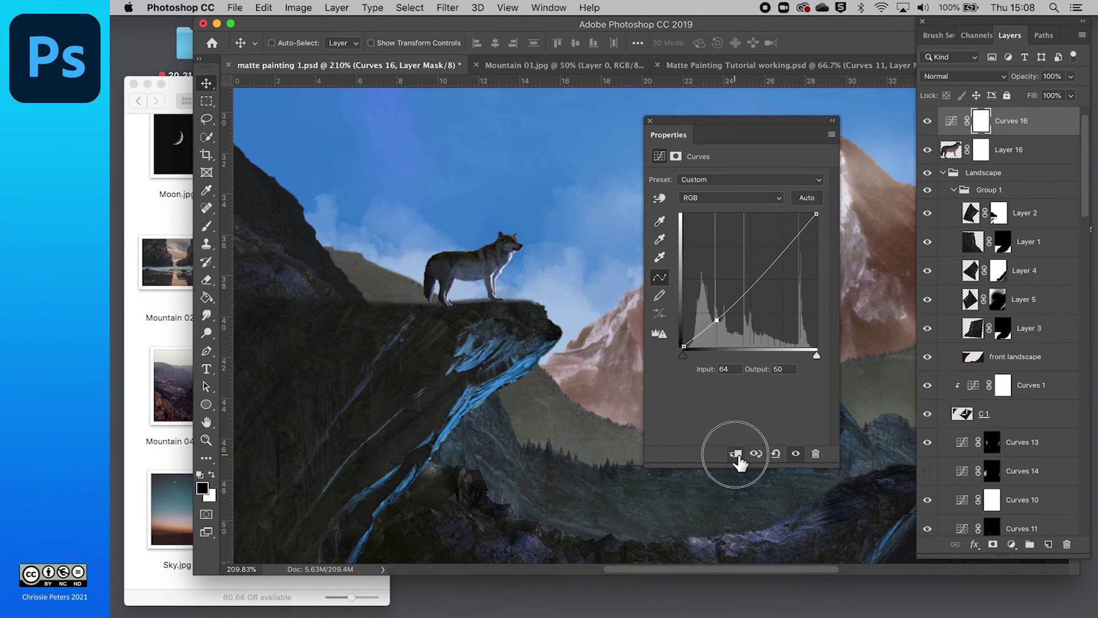
pyautogui.moveTo(720, 324); pyautogui.dragTo(749, 300)
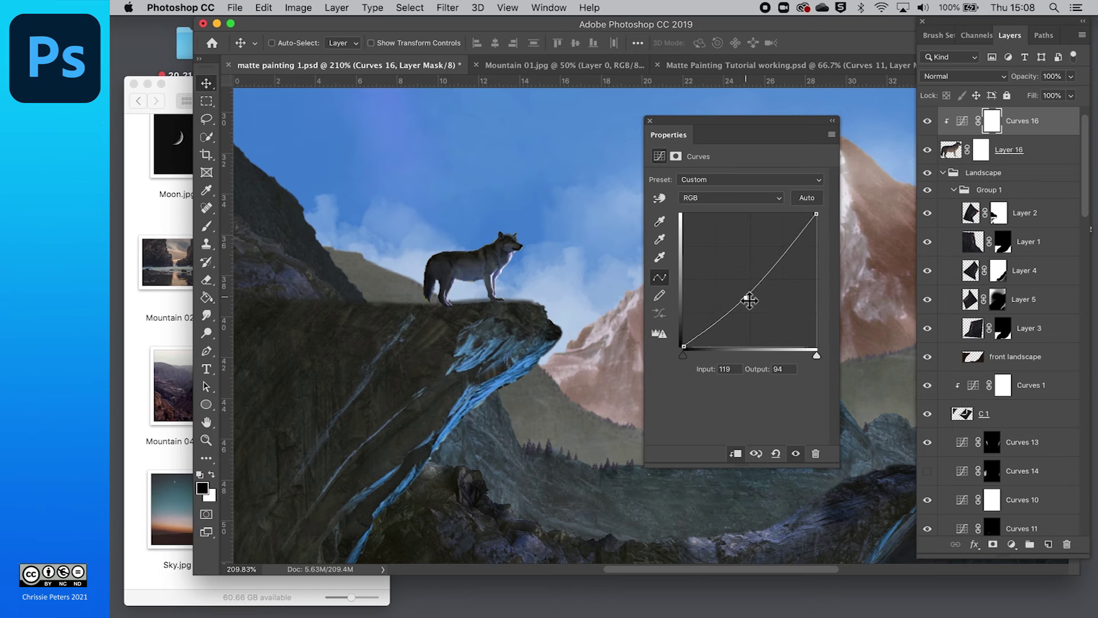
pyautogui.click(649, 122)
# - Paint black on the wolf's layer mask with a 7 px brush at 52% opacity to clean up its back, paw, muzzle and belly edges
pyautogui.scroll(2, 373, 294)
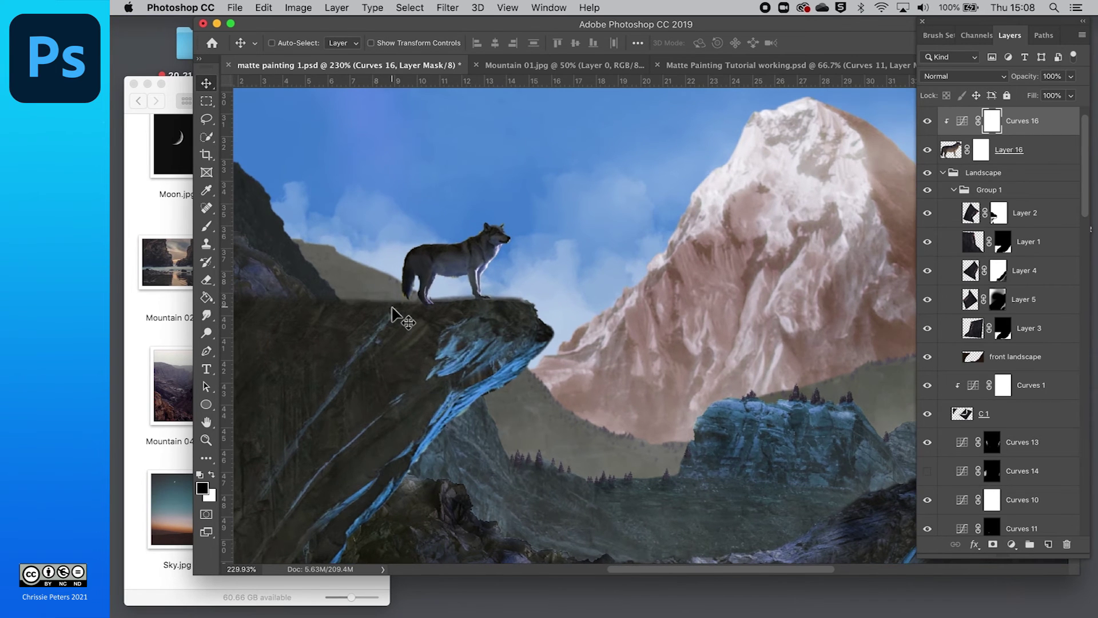
pyautogui.click(206, 226)
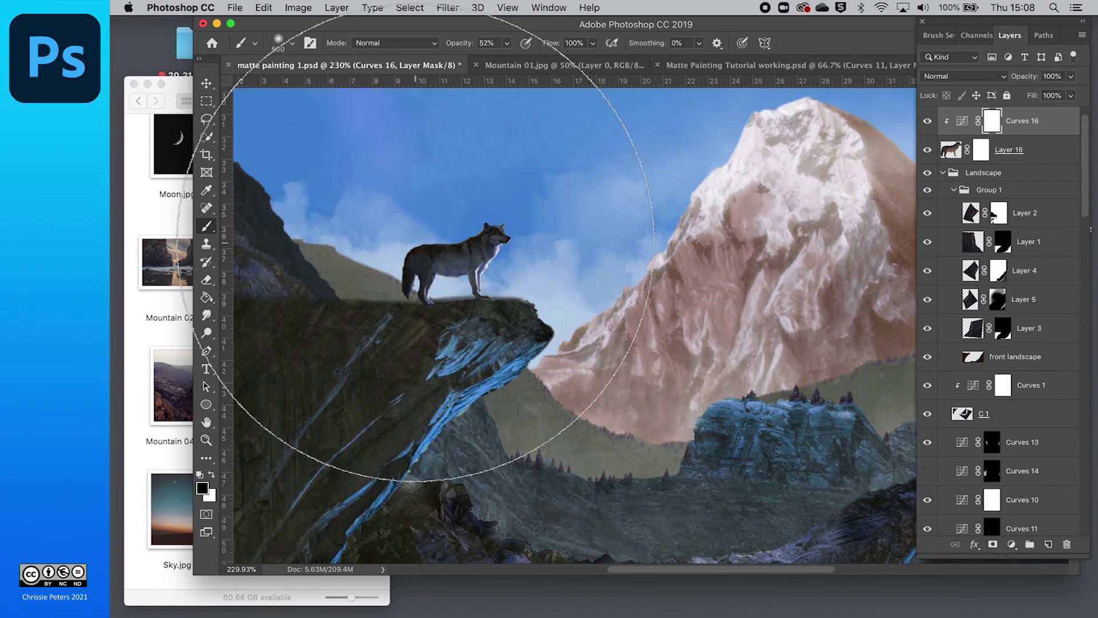
pyautogui.press('[')
pyautogui.press('[')
pyautogui.press('[')
pyautogui.press('[')
pyautogui.press('[')
pyautogui.press('[')
pyautogui.press('[')
pyautogui.press('[')
pyautogui.press('[')
pyautogui.press('[')
pyautogui.press('[')
pyautogui.press('[')
pyautogui.press('[')
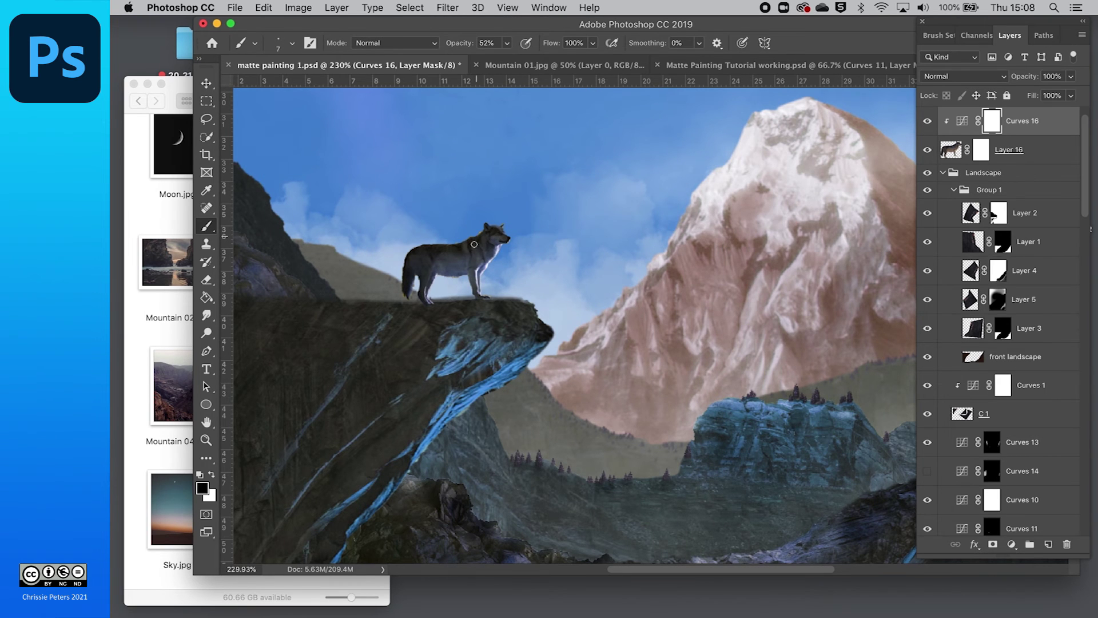
pyautogui.scroll(2, 482, 249)
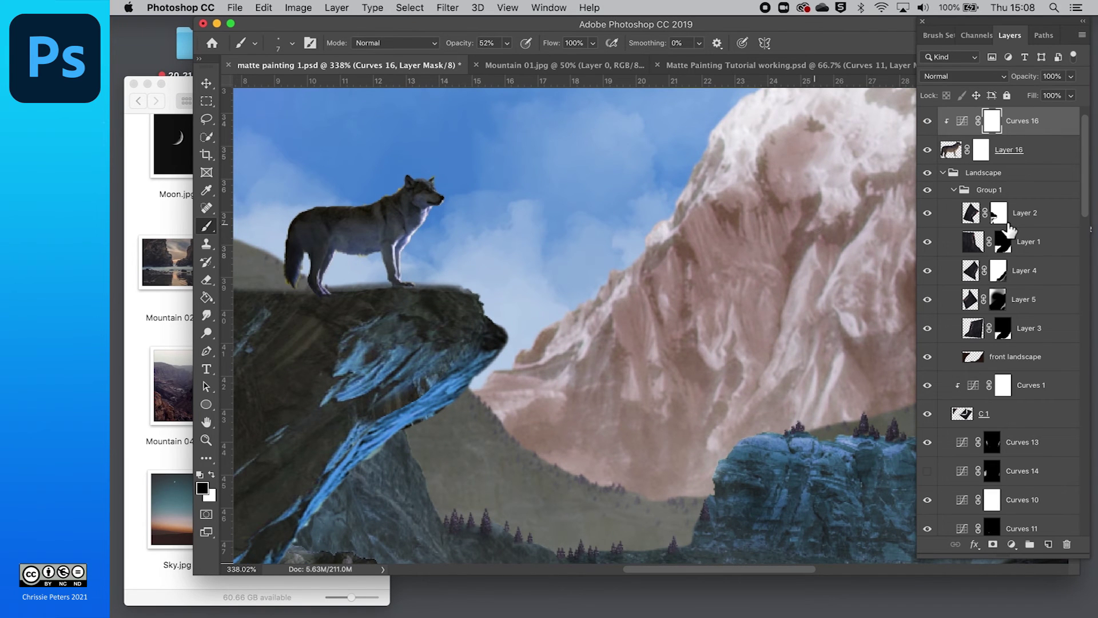
pyautogui.click(981, 150)
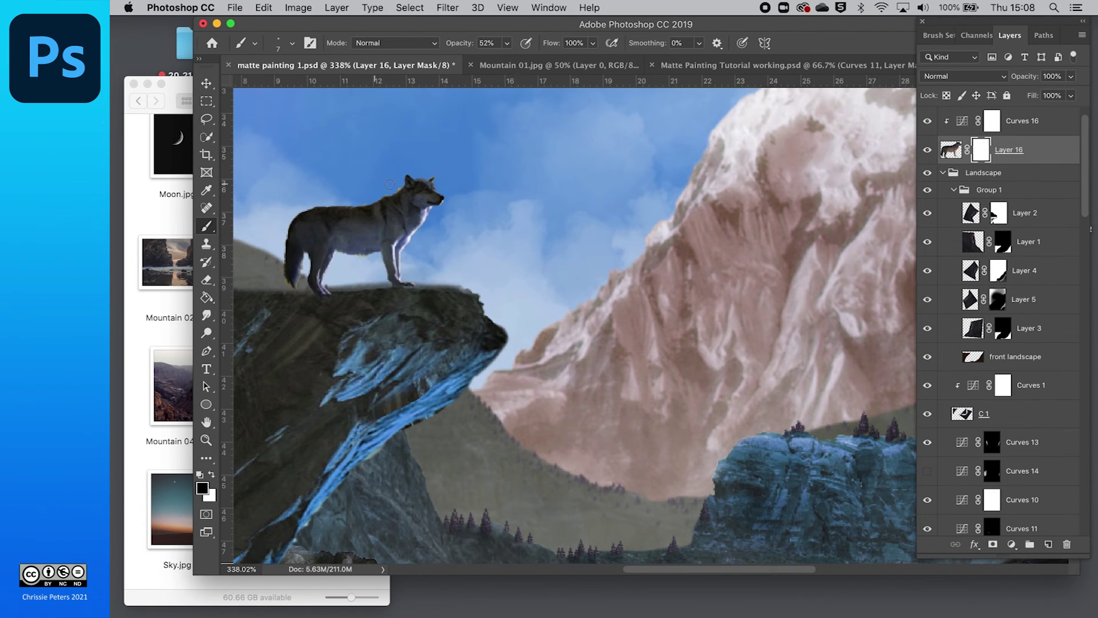
pyautogui.moveTo(403, 187)
pyautogui.mouseDown()
pyautogui.moveTo(300, 209)
pyautogui.moveTo(344, 202)
pyautogui.mouseUp()
pyautogui.press('[')
pyautogui.press('[')
pyautogui.moveTo(298, 292); pyautogui.dragTo(299, 288)
pyautogui.moveTo(442, 209); pyautogui.dragTo(444, 204)
pyautogui.moveTo(369, 261); pyautogui.dragTo(354, 259)
pyautogui.scroll(-3, 453, 327)
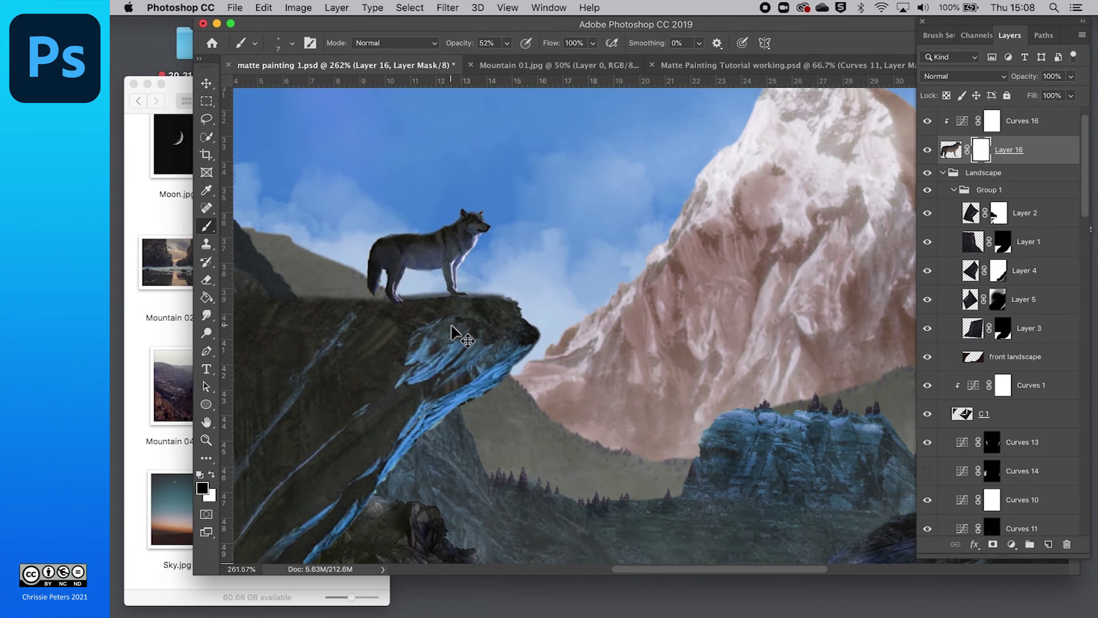
# - Compare the whole painting with the wolf's clipped Curves adjustment turned off and on
pyautogui.scroll(-5, 453, 327)
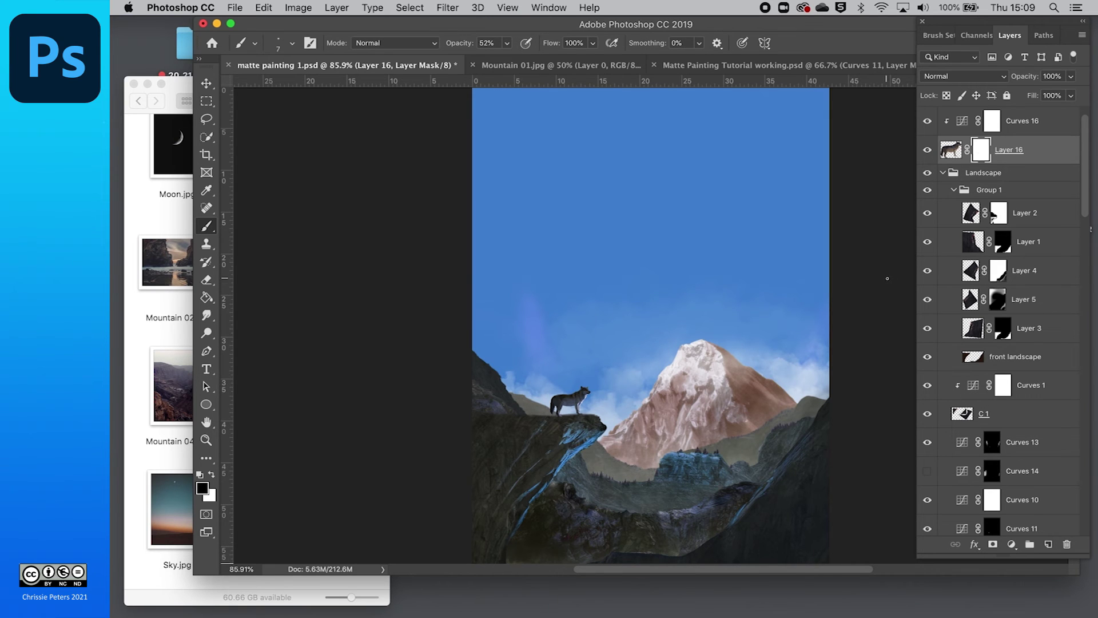
pyautogui.click(928, 121)
pyautogui.click(927, 121)
pyautogui.scroll(1, 952, 132)
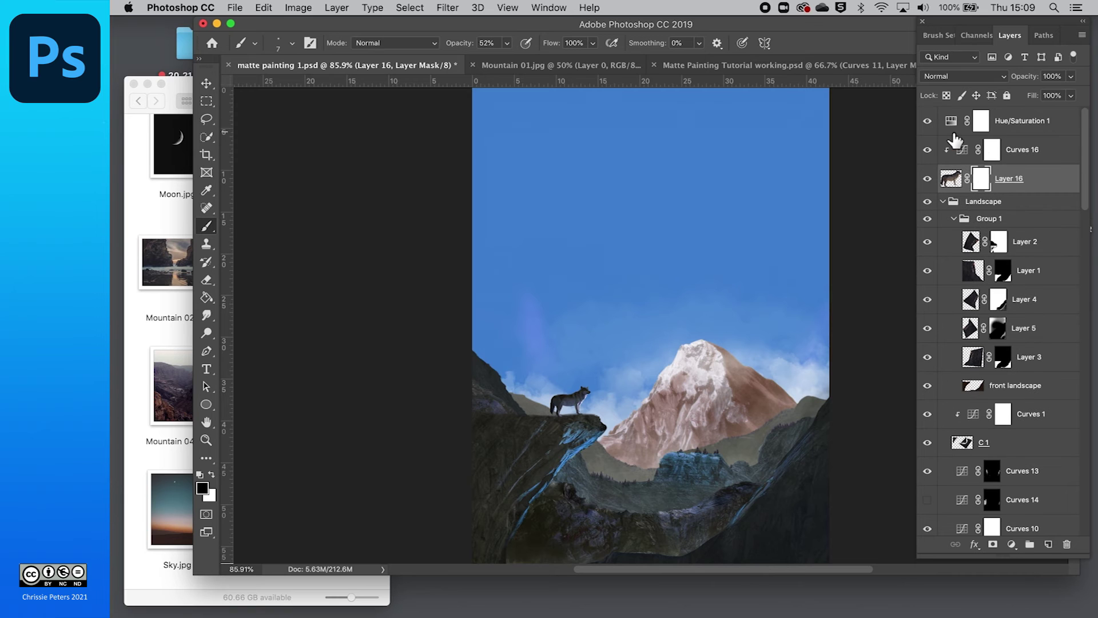
# - Compare the painting with the top Hue/Saturation adjustment off and on, and review the layer stack and whole composition
pyautogui.click(927, 121)
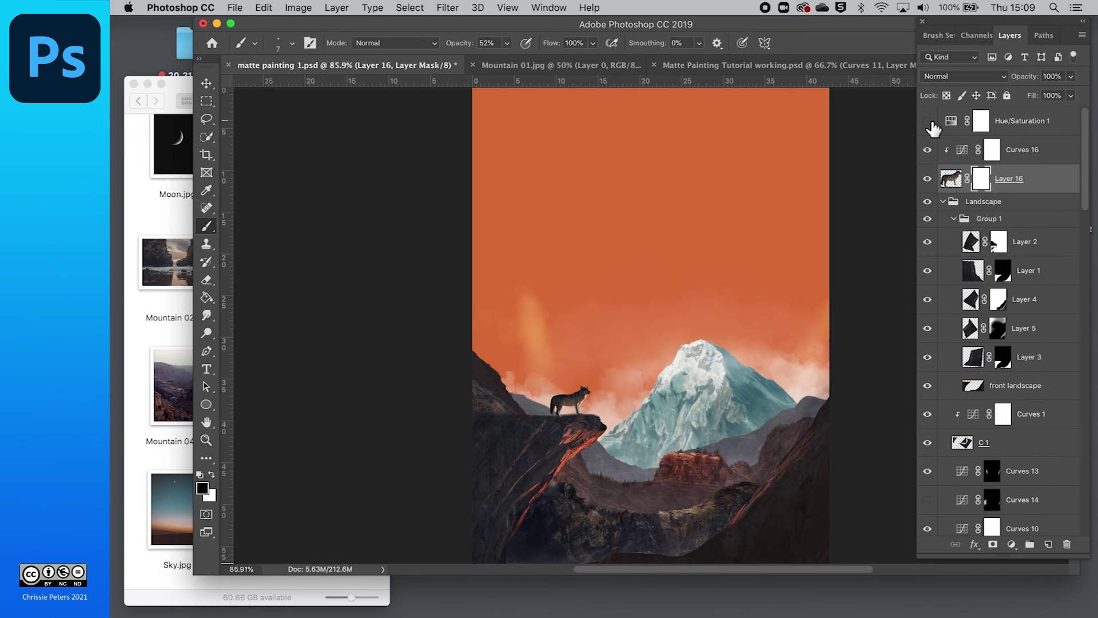
pyautogui.click(927, 121)
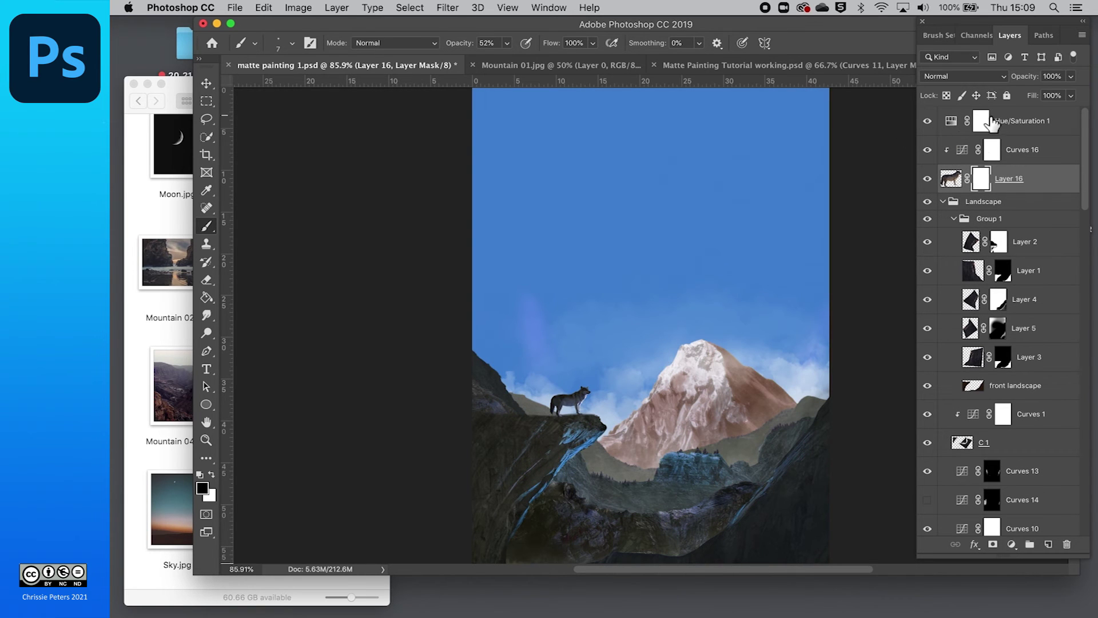
pyautogui.scroll(-1, 1046, 300)
pyautogui.scroll(1, 1052, 318)
pyautogui.scroll(-7, 1052, 319)
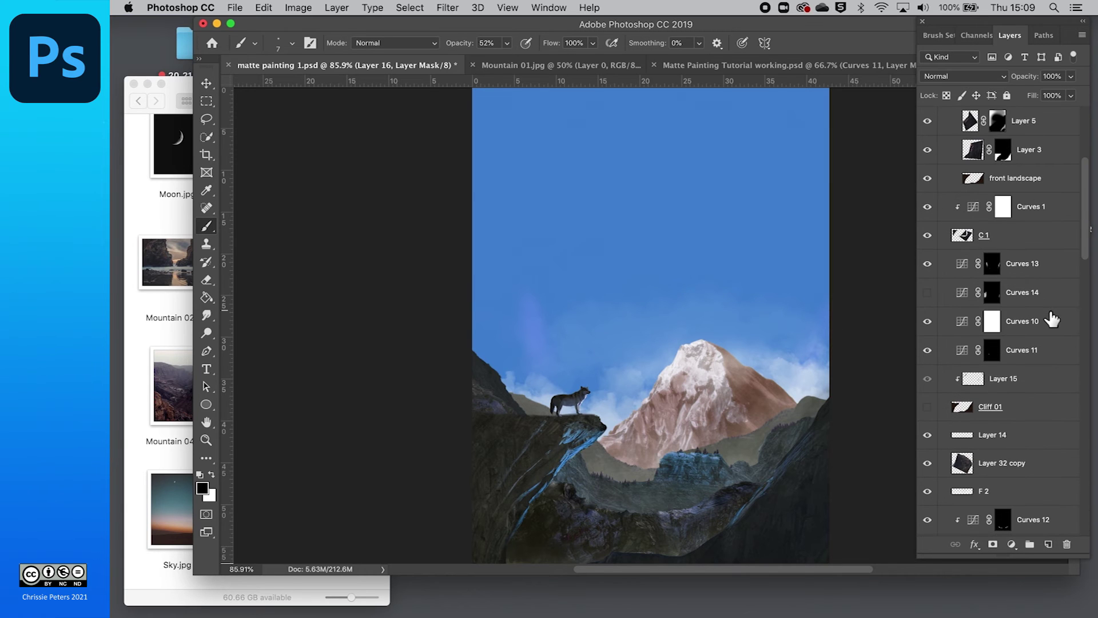
pyautogui.scroll(-3, 1052, 319)
pyautogui.scroll(10, 1052, 319)
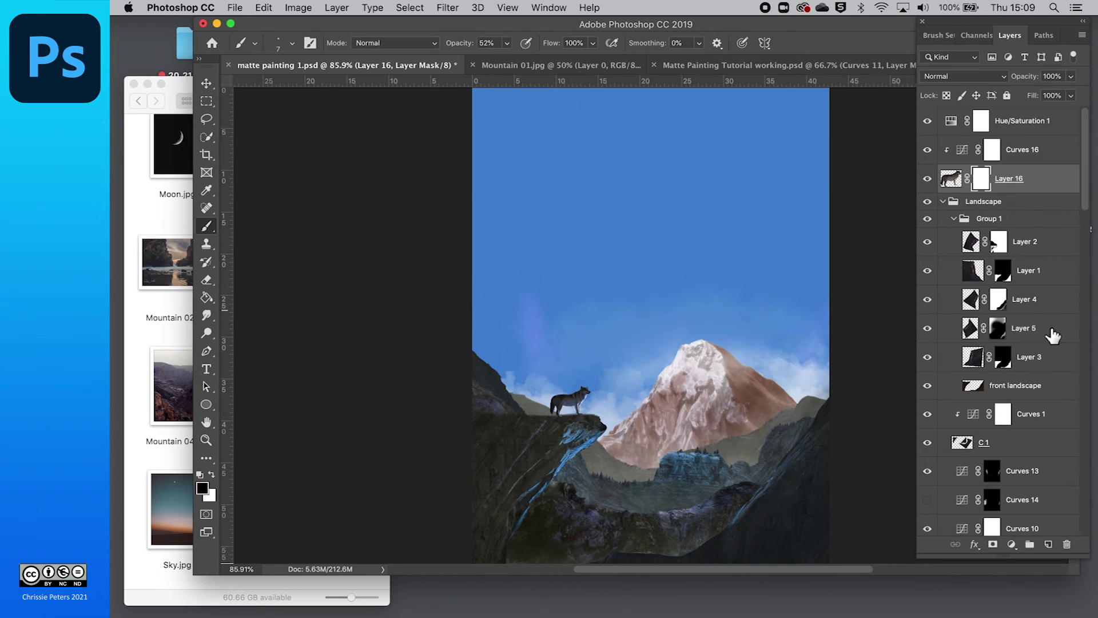
pyautogui.scroll(3, 1052, 549)
pyautogui.scroll(-6, 760, 482)
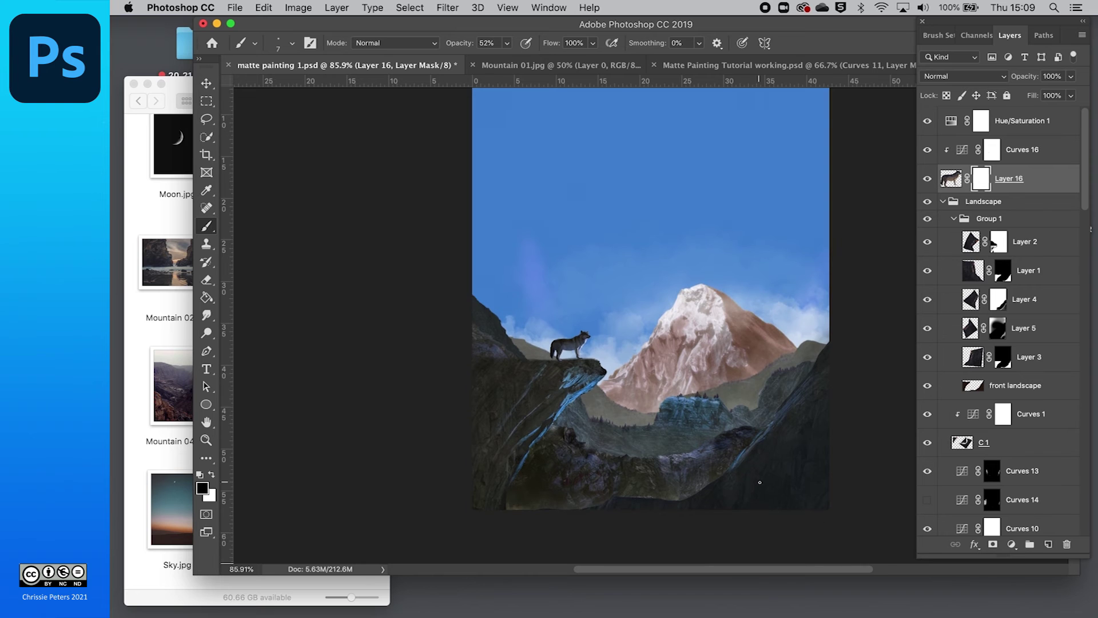
pyautogui.scroll(4, 759, 482)
pyautogui.hscroll(3, 759, 482)
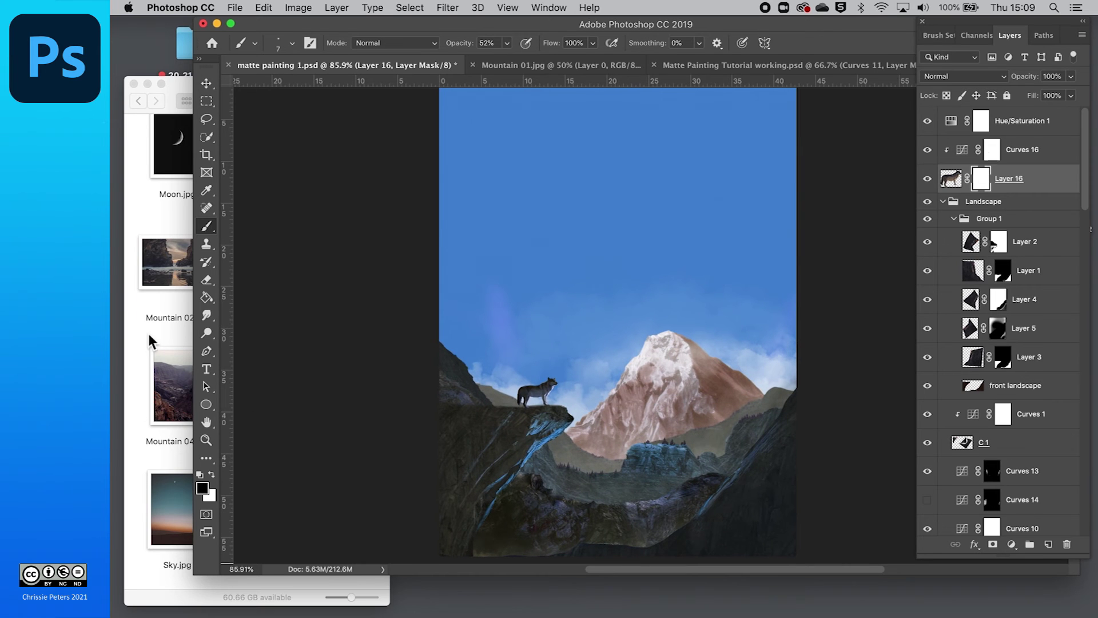
pyautogui.scroll(2, 150, 340)
pyautogui.scroll(1, 516, 194)
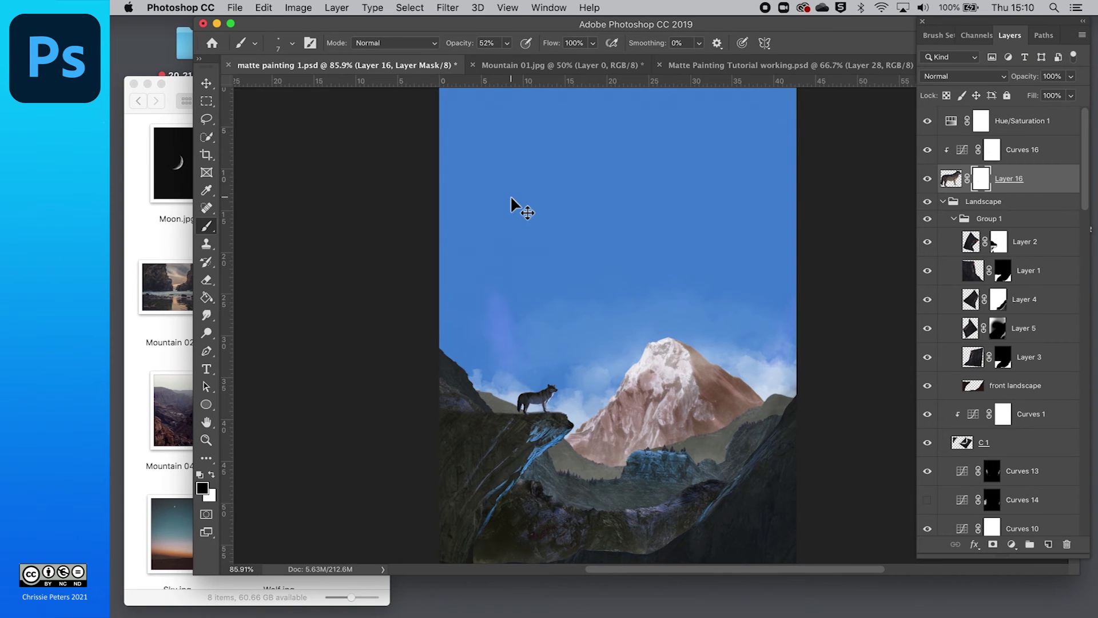
# - Paste the cut-out tree, move it onto the cliff behind the wolf, and place its layer directly above the front landscape layer
pyautogui.press('super+v')
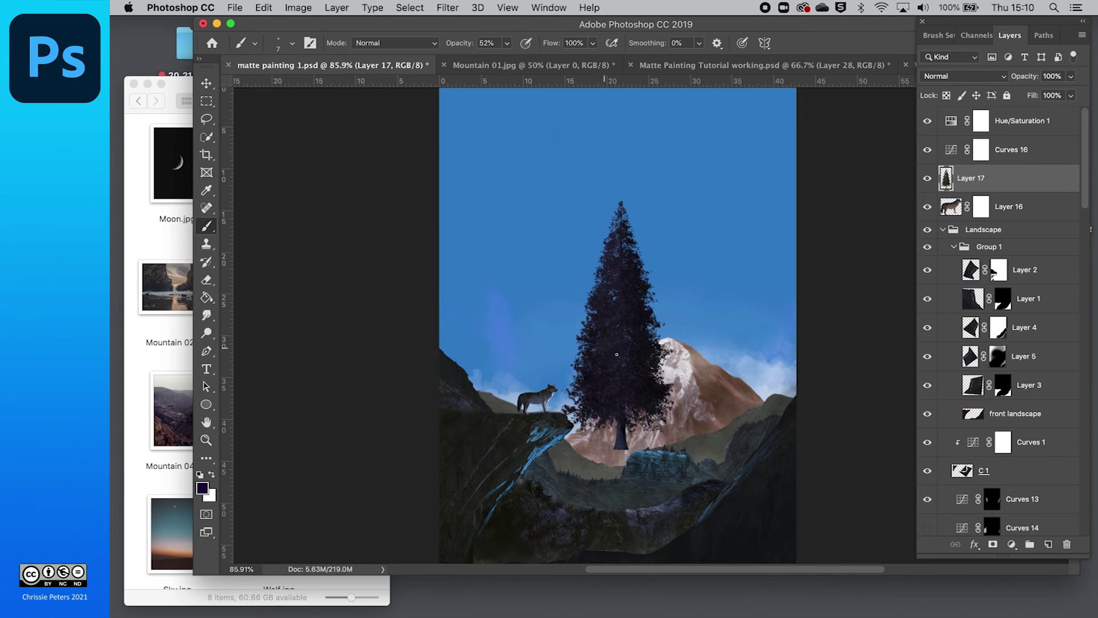
pyautogui.click(207, 84)
pyautogui.moveTo(614, 360); pyautogui.dragTo(492, 306)
pyautogui.moveTo(948, 178); pyautogui.dragTo(951, 448)
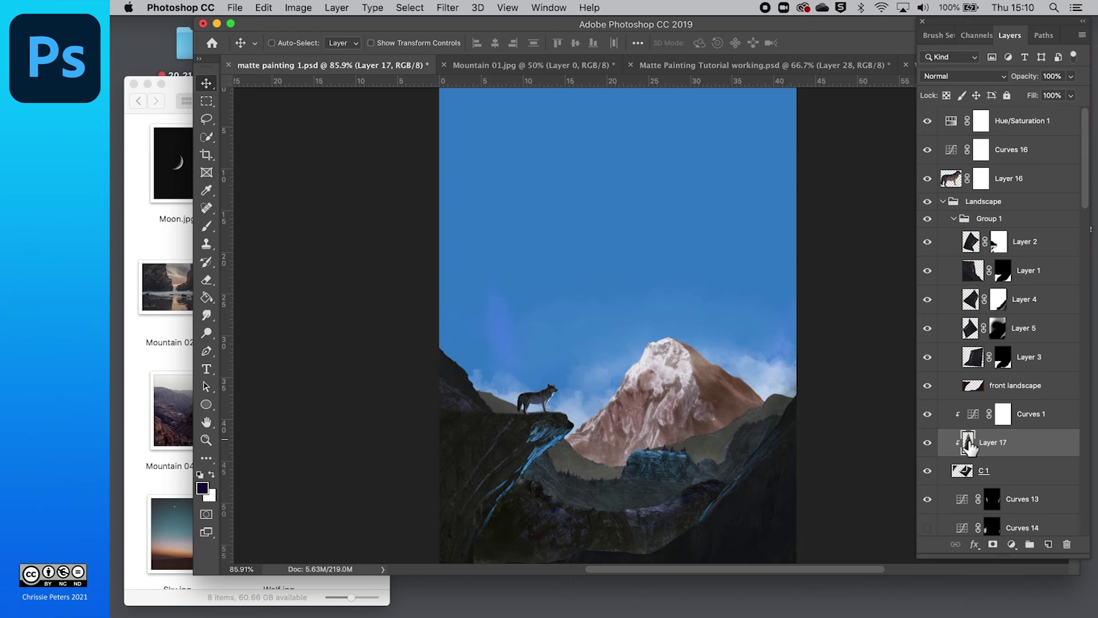
pyautogui.press('super+z')
pyautogui.moveTo(947, 180); pyautogui.dragTo(935, 402)
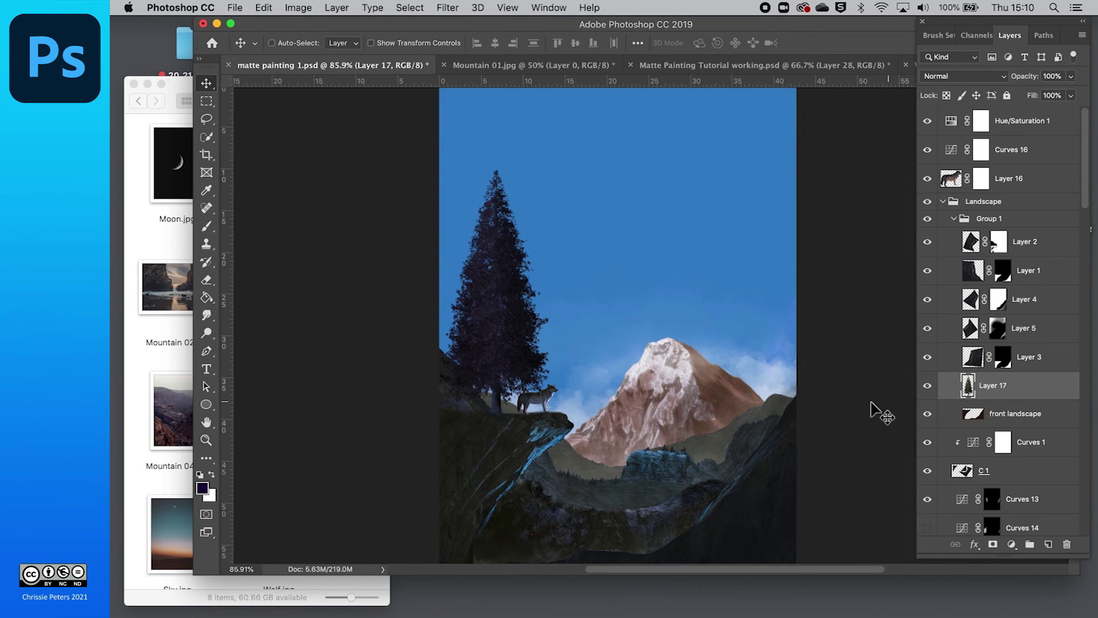
# - Hide the front landscape layer and scale the tree to 82.19% at the canvas's left edge on the cliff
pyautogui.click(927, 414)
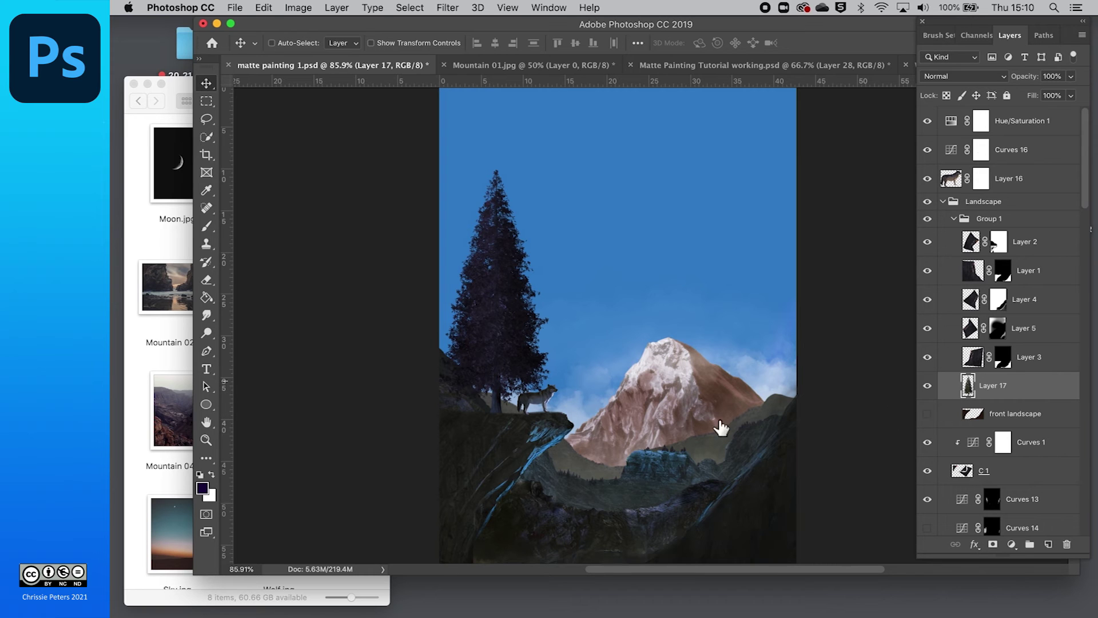
pyautogui.moveTo(491, 342); pyautogui.dragTo(464, 352)
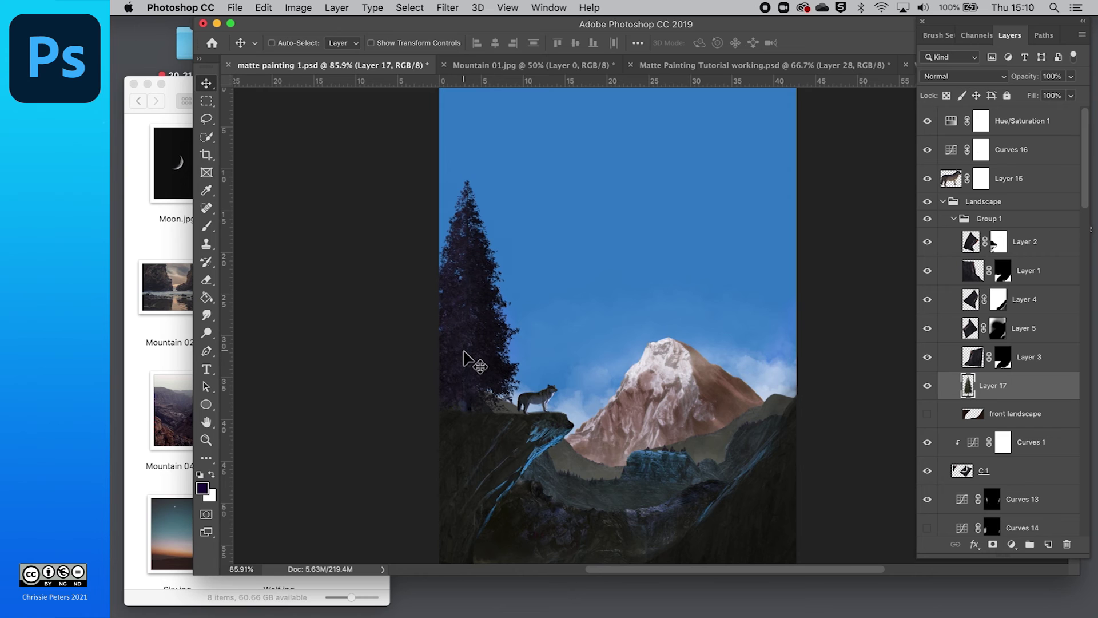
pyautogui.press('super+t')
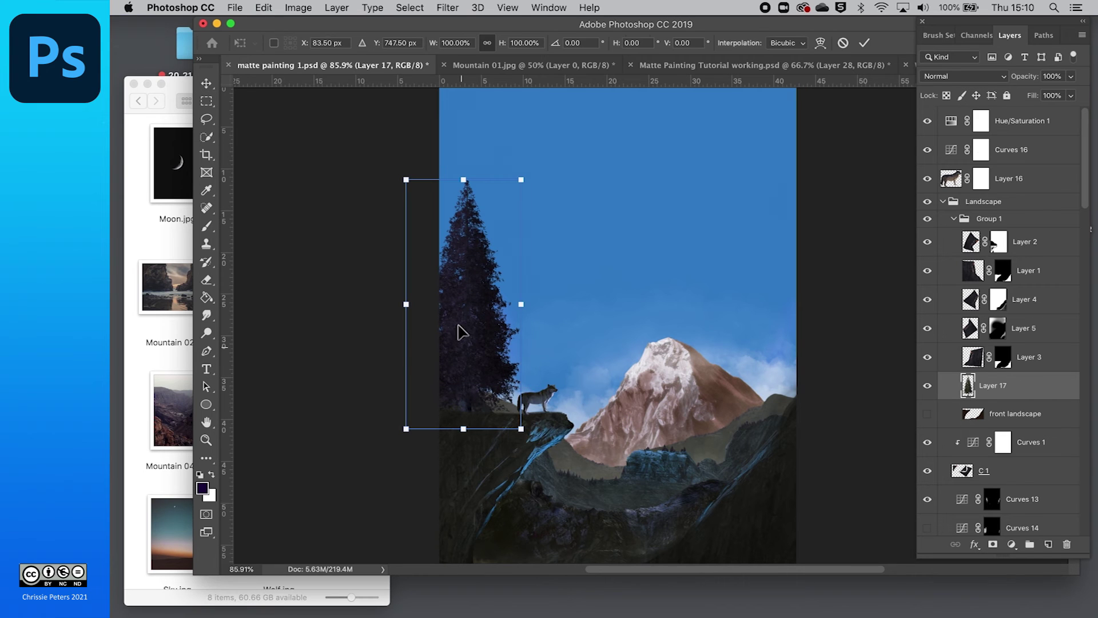
pyautogui.moveTo(522, 182); pyautogui.dragTo(513, 232)
pyautogui.moveTo(457, 314); pyautogui.dragTo(461, 314)
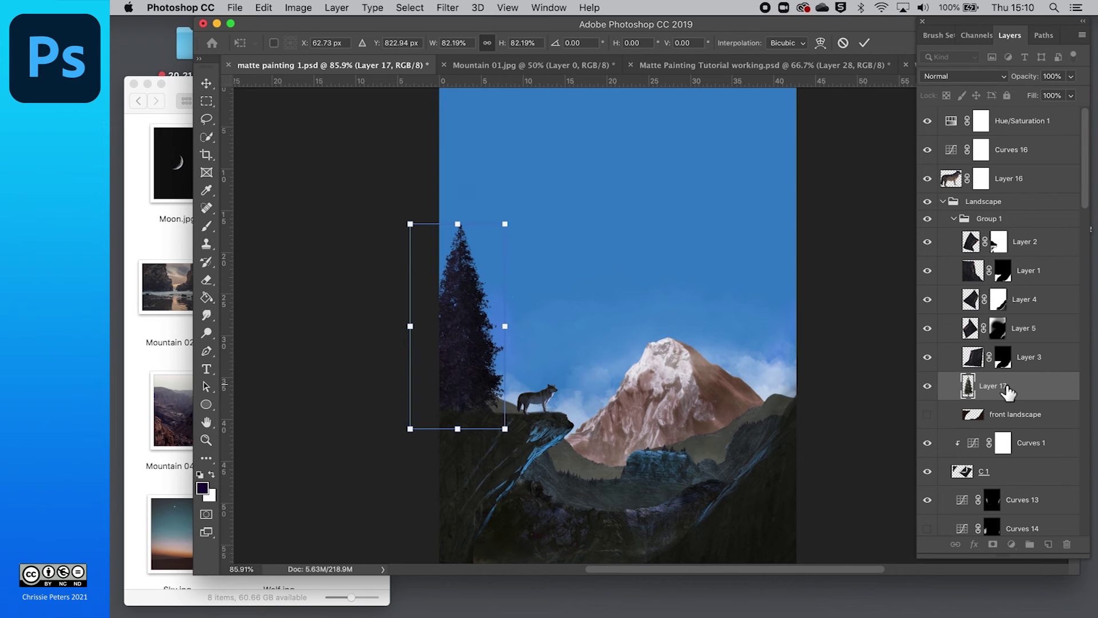
pyautogui.press('Return')
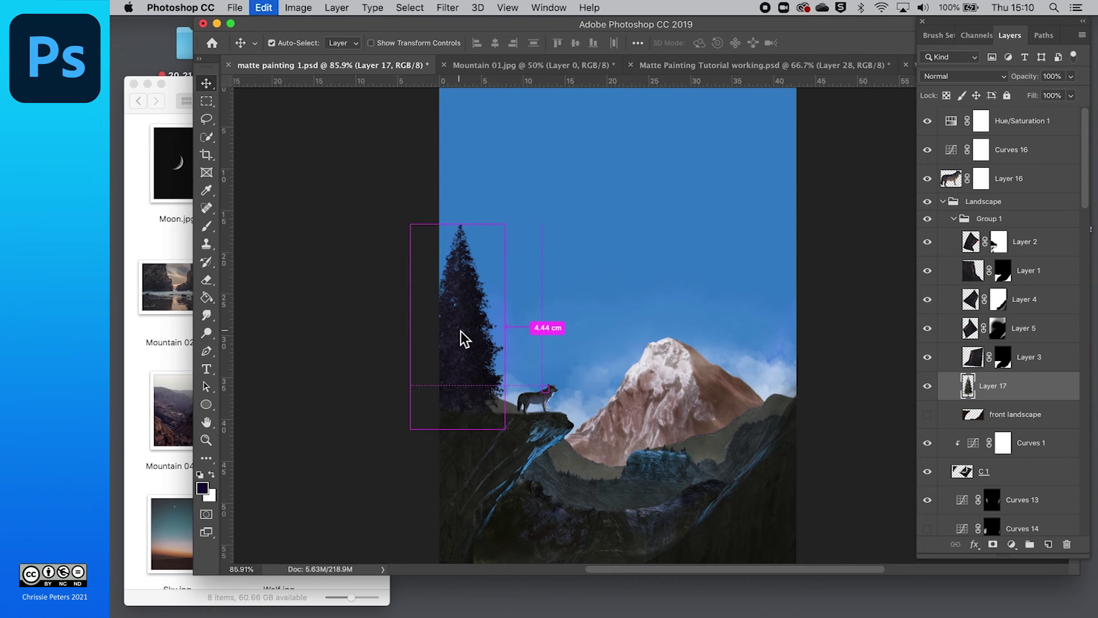
# - Duplicate the tree slightly to the right of the first one and scale the copy to 87.12%, standing on the cliff
pyautogui.moveTo(461, 330); pyautogui.dragTo(486, 366)
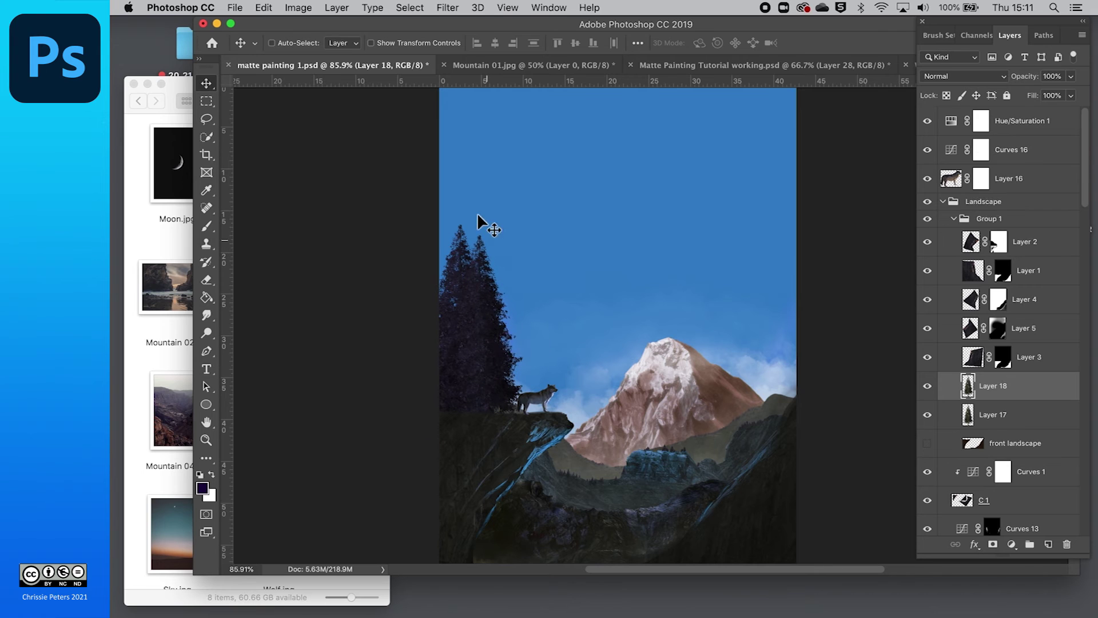
pyautogui.press('super+t')
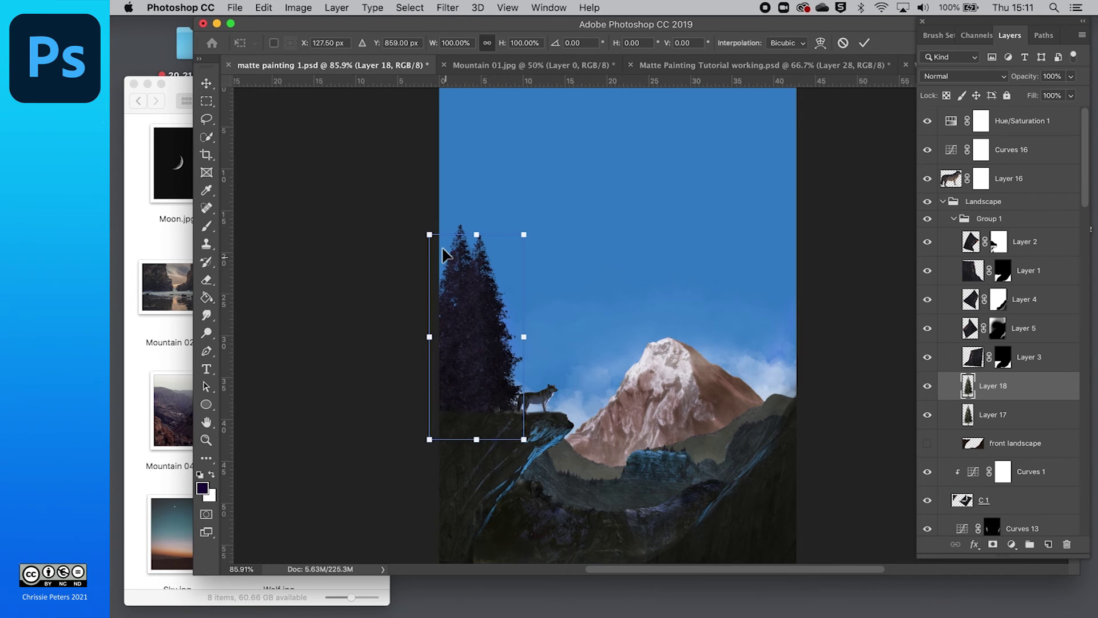
pyautogui.moveTo(429, 234); pyautogui.dragTo(442, 262)
pyautogui.moveTo(468, 326); pyautogui.dragTo(461, 309)
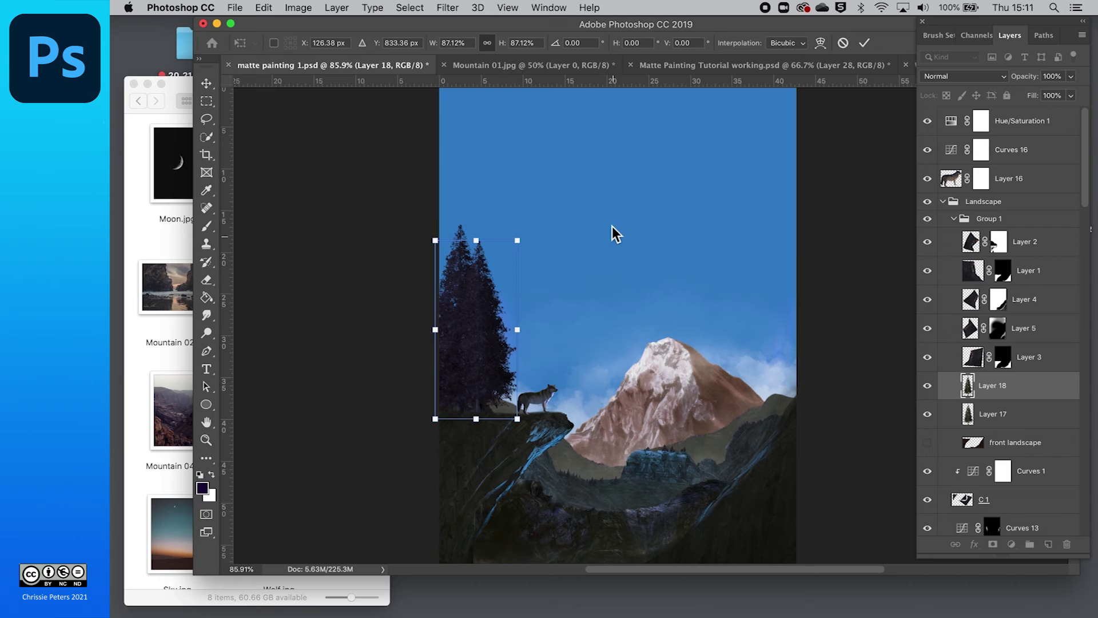
pyautogui.click(602, 266)
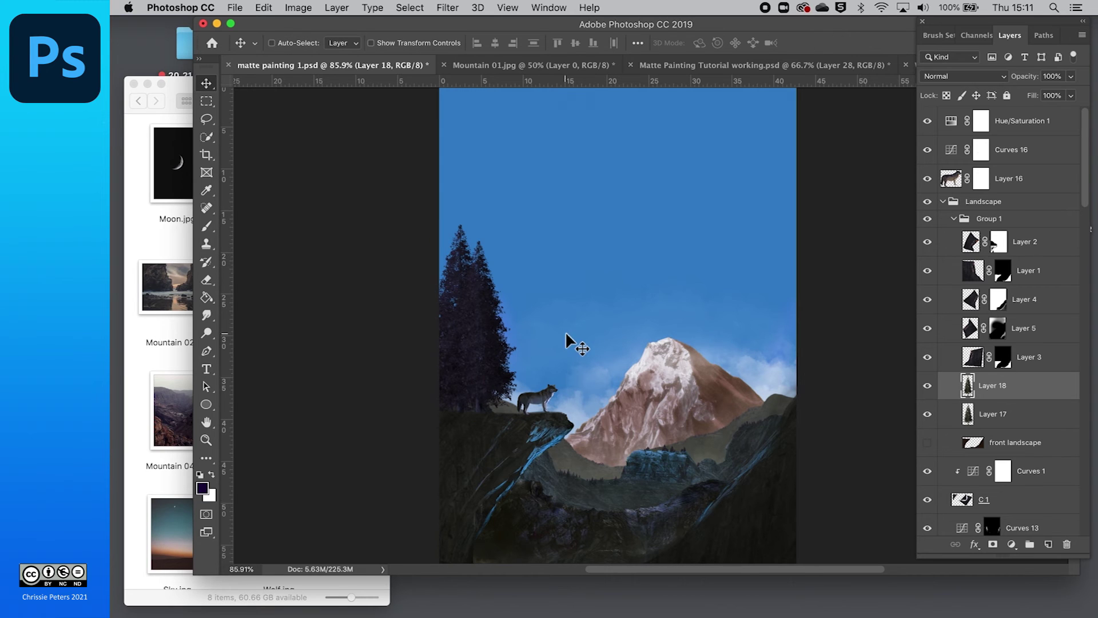
# - Paste a third tree, scale it to 85.48% and place it between the second tree and the wolf
pyautogui.press('super')
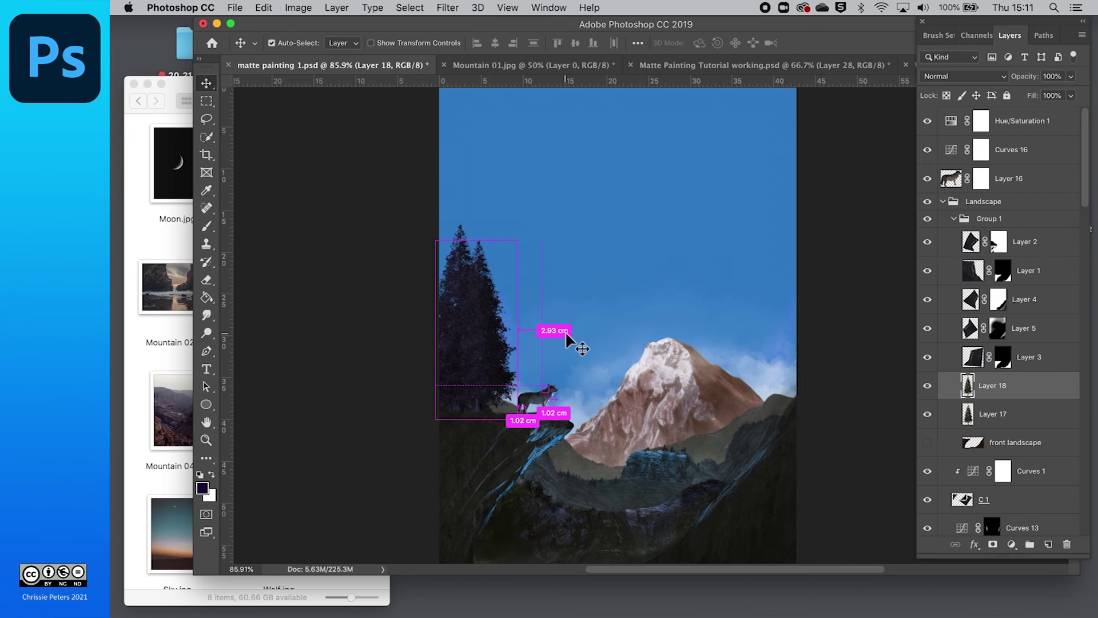
pyautogui.press('super+v')
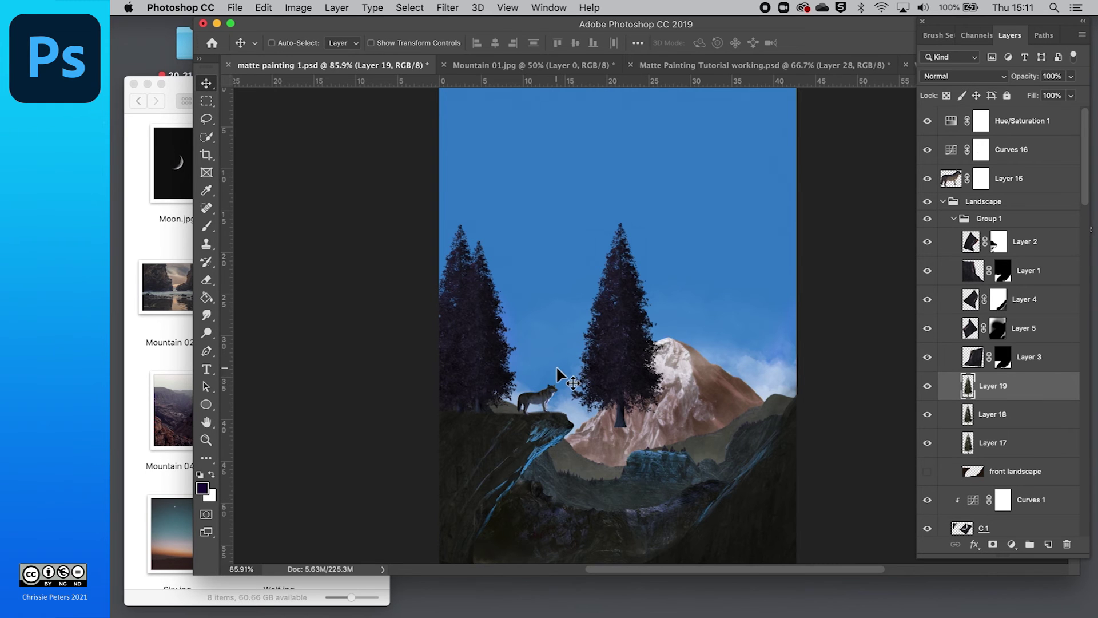
pyautogui.scroll(1, 557, 369)
pyautogui.scroll(1, 556, 368)
pyautogui.hscroll(-5, 568, 379)
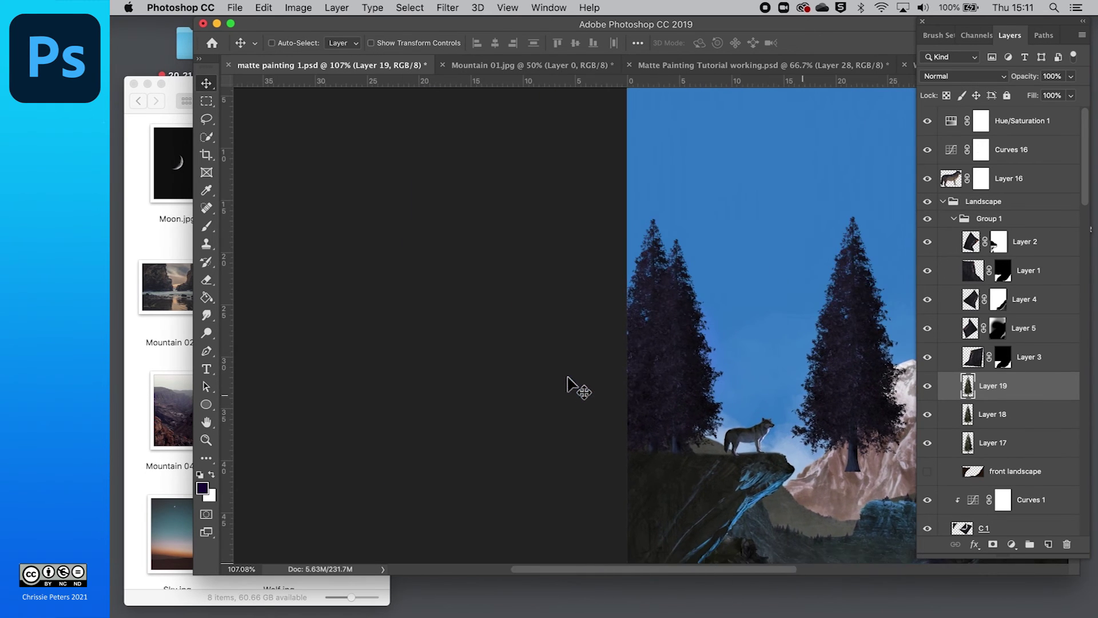
pyautogui.press('super+t')
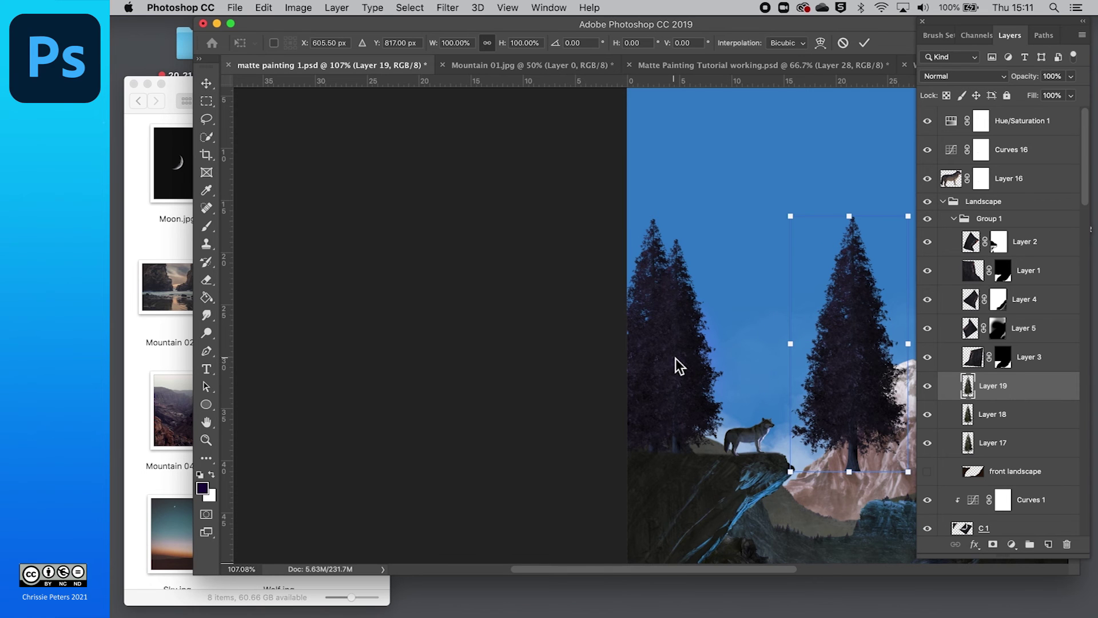
pyautogui.moveTo(856, 311); pyautogui.dragTo(701, 289)
pyautogui.scroll(-3, 705, 290)
pyautogui.hscroll(3, 704, 289)
pyautogui.moveTo(589, 160); pyautogui.dragTo(602, 199)
pyautogui.moveTo(635, 275); pyautogui.dragTo(627, 273)
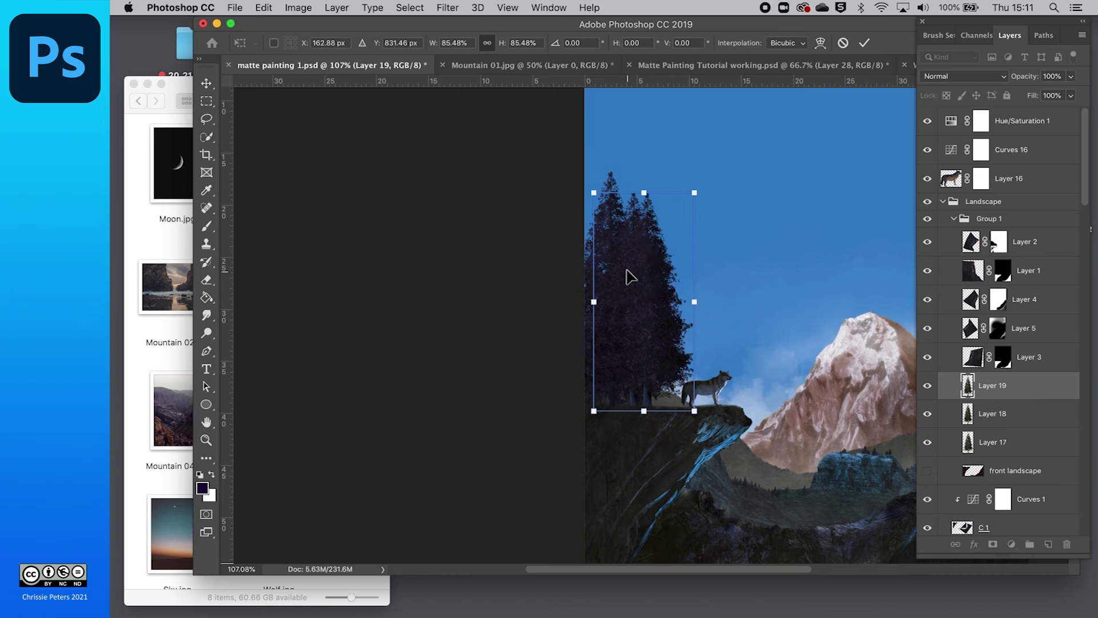
# - Scale down the second tree on Layer 18 and shift it left to overlap the first tree
pyautogui.click(995, 413)
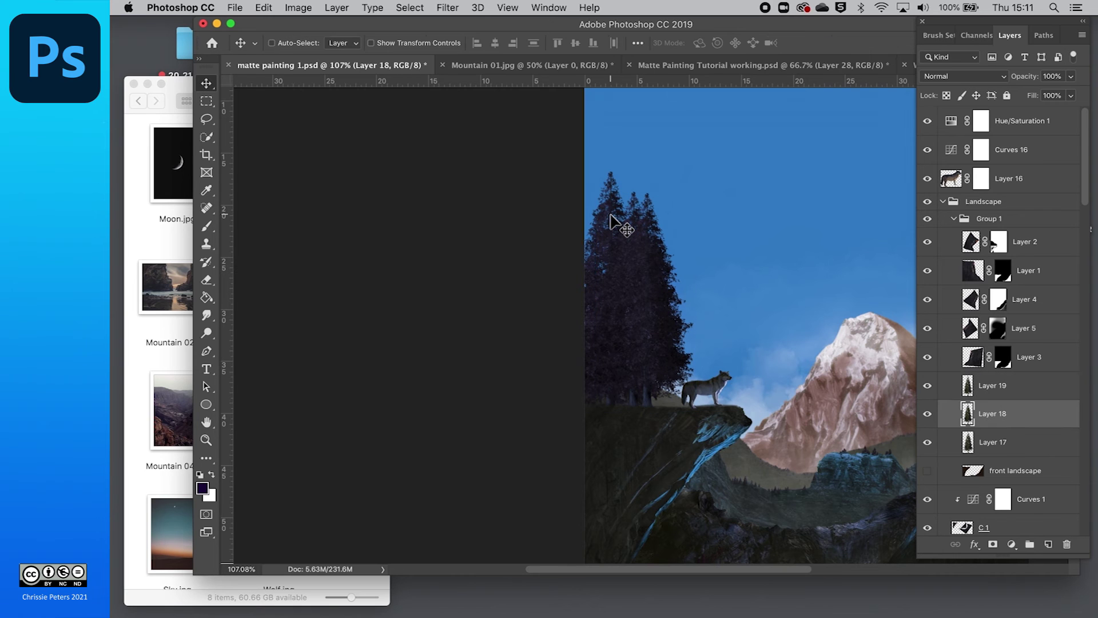
pyautogui.press('super+t')
pyautogui.moveTo(579, 190); pyautogui.dragTo(592, 217)
pyautogui.moveTo(633, 303); pyautogui.dragTo(611, 307)
# - Scale the first tree on Layer 17 to 85.32% and shift it left, partly beyond the canvas edge
pyautogui.click(993, 443)
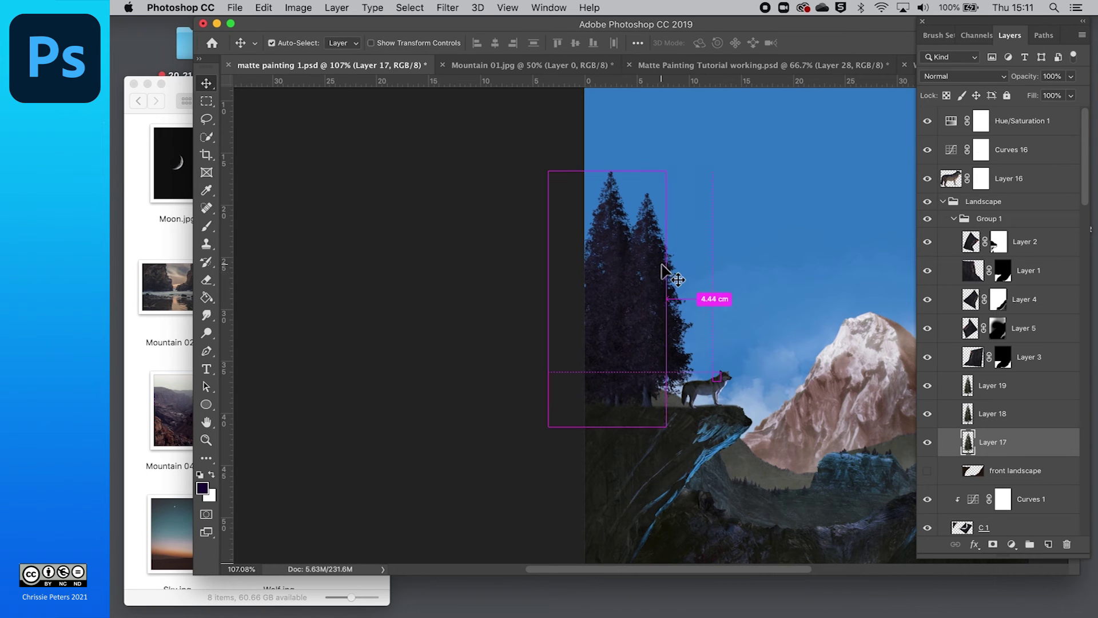
pyautogui.press('super+t')
pyautogui.moveTo(548, 171); pyautogui.dragTo(565, 208)
pyautogui.moveTo(596, 258); pyautogui.dragTo(581, 258)
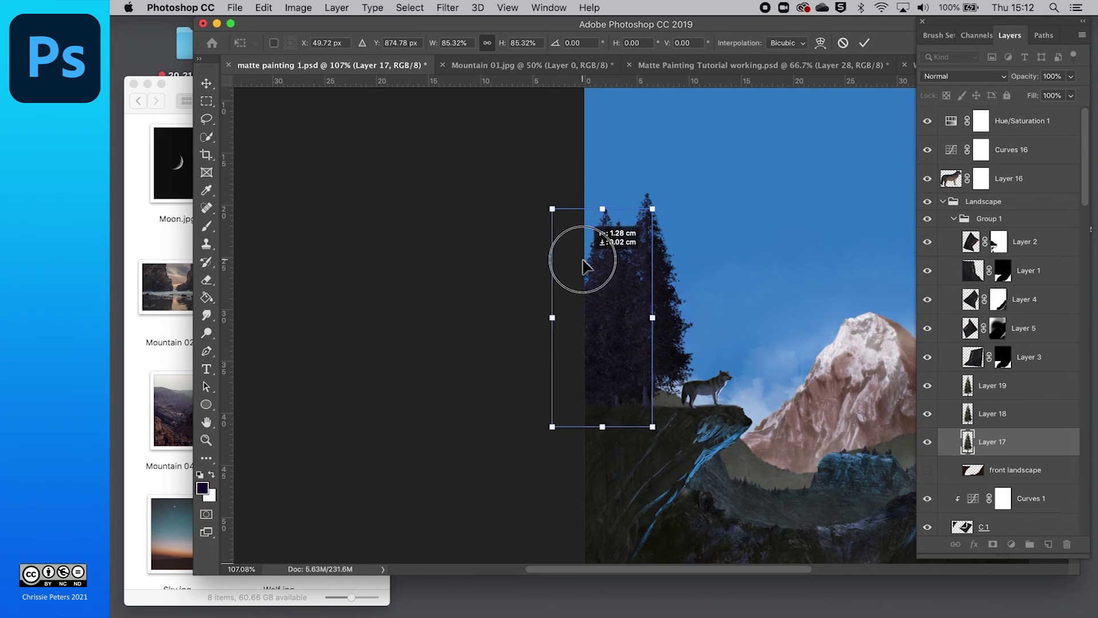
pyautogui.press('super+h')
pyautogui.press('Return')
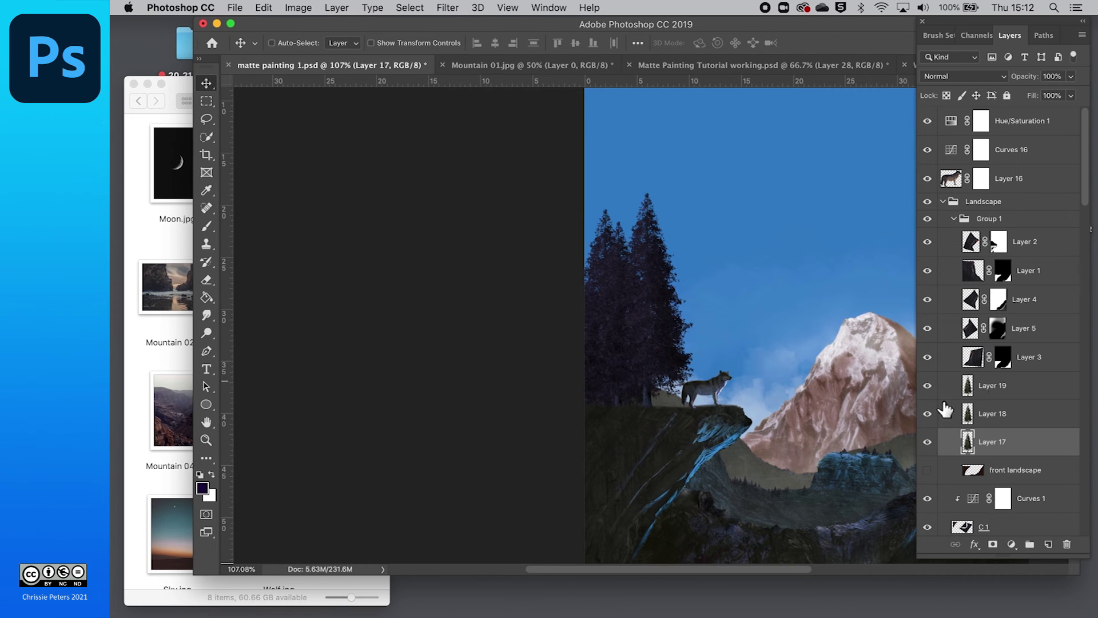
# - Merge the three tree layers into one layer
pyautogui.keyDown('shift'); pyautogui.click(995, 395); pyautogui.keyUp('shift')
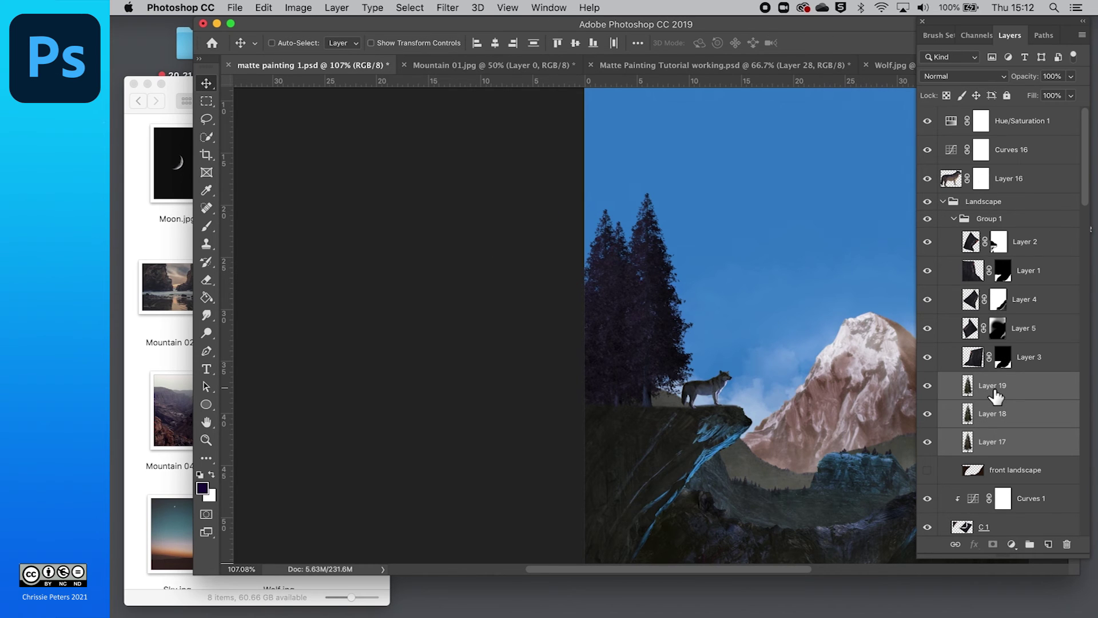
pyautogui.press('super')
pyautogui.press('super+e')
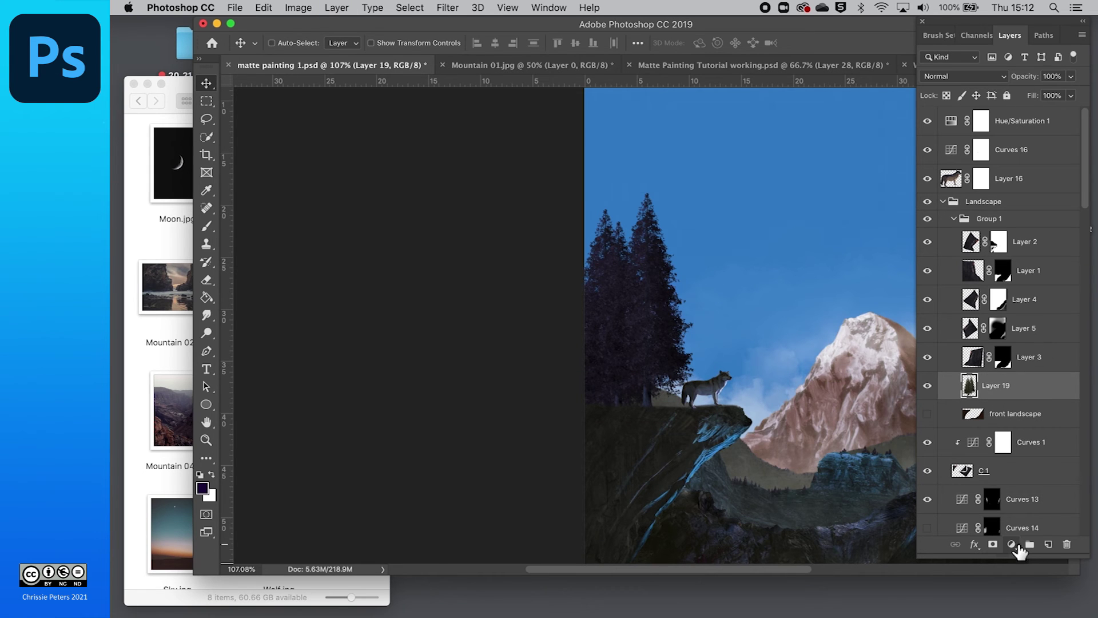
# - Add a Hue/Saturation adjustment clipped to the merged trees and set its Lightness to +19
pyautogui.click(1011, 545)
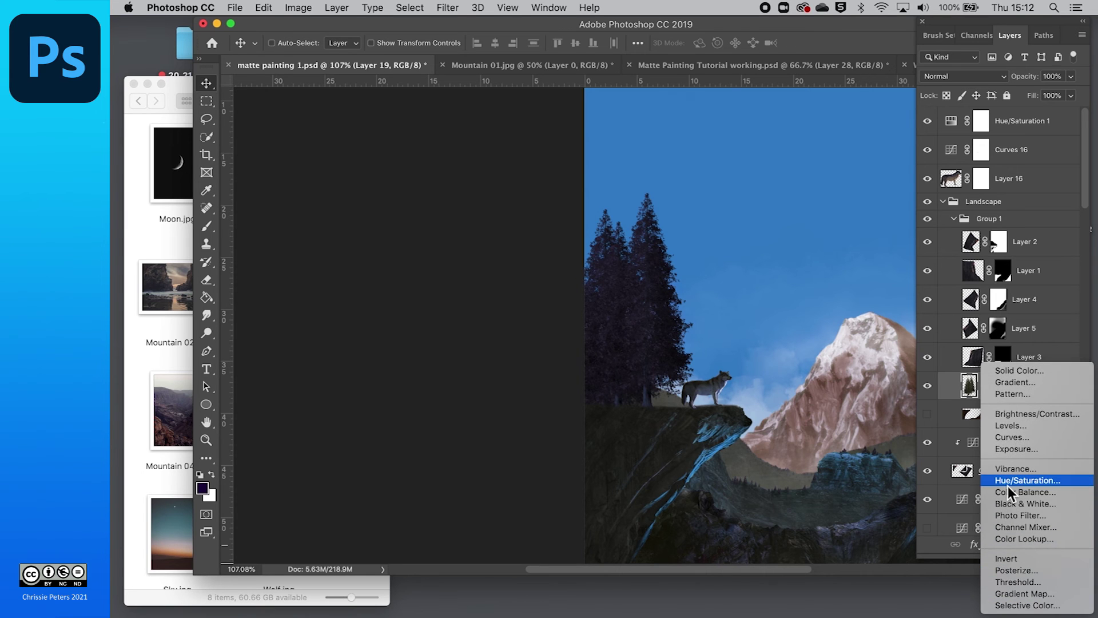
pyautogui.click(1006, 485)
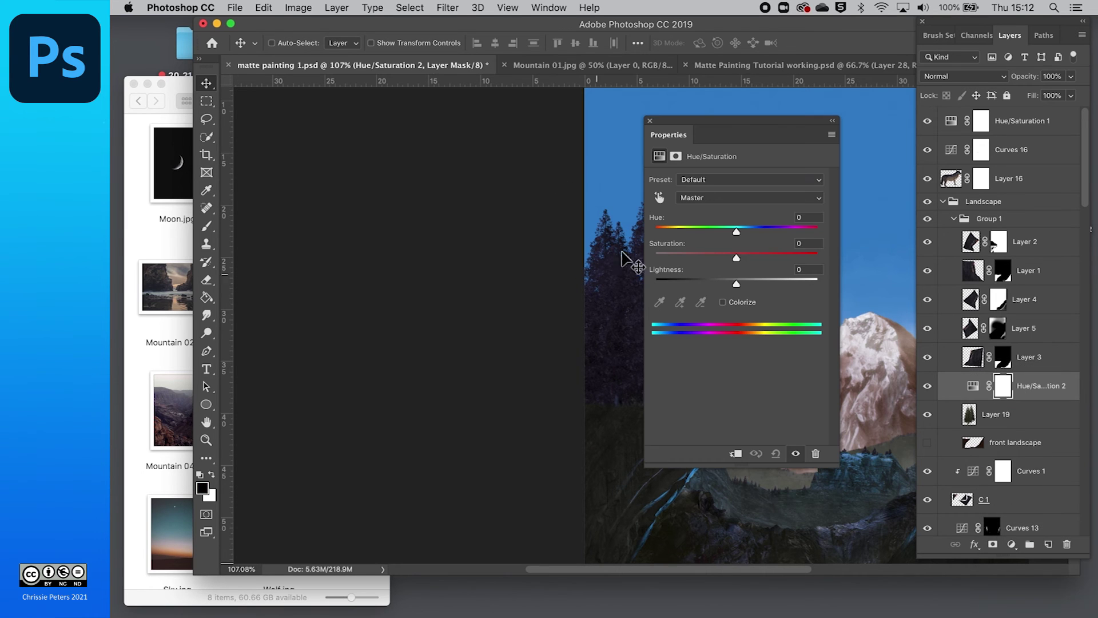
pyautogui.moveTo(704, 122); pyautogui.dragTo(877, 137)
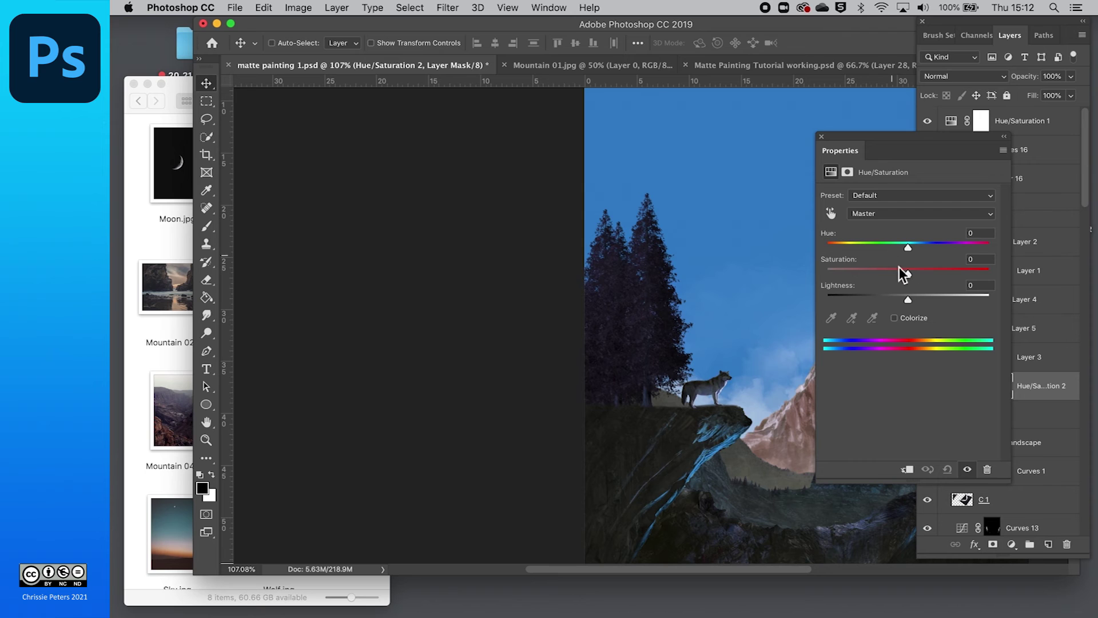
pyautogui.moveTo(908, 300); pyautogui.dragTo(889, 298)
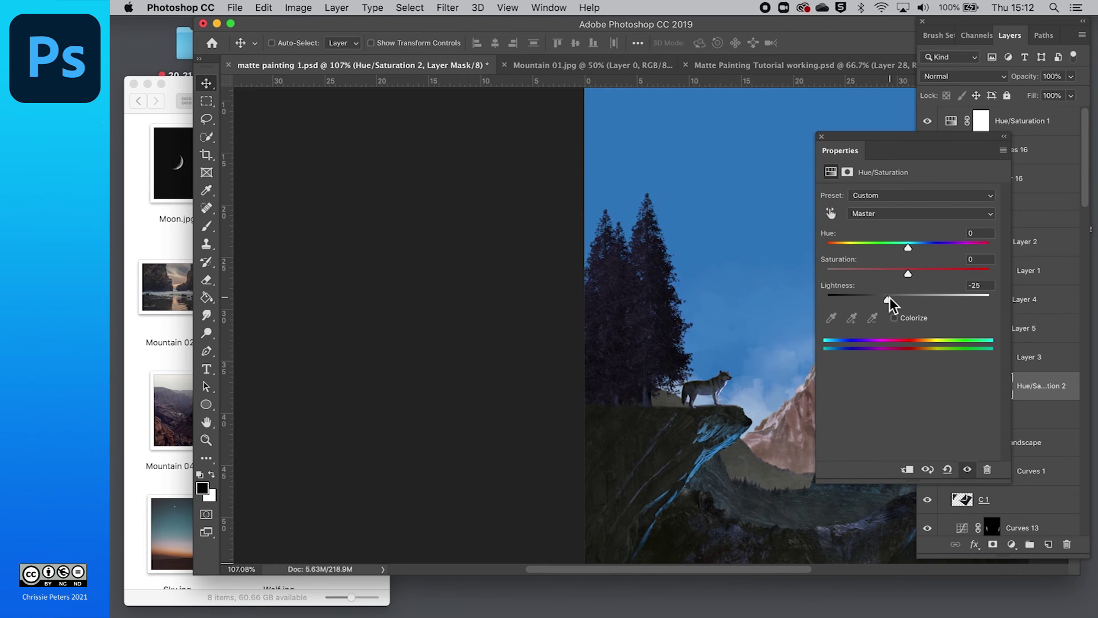
pyautogui.click(906, 468)
pyautogui.moveTo(886, 300)
pyautogui.mouseDown()
pyautogui.moveTo(926, 300)
pyautogui.moveTo(901, 303)
pyautogui.mouseUp()
pyautogui.press('super+z')
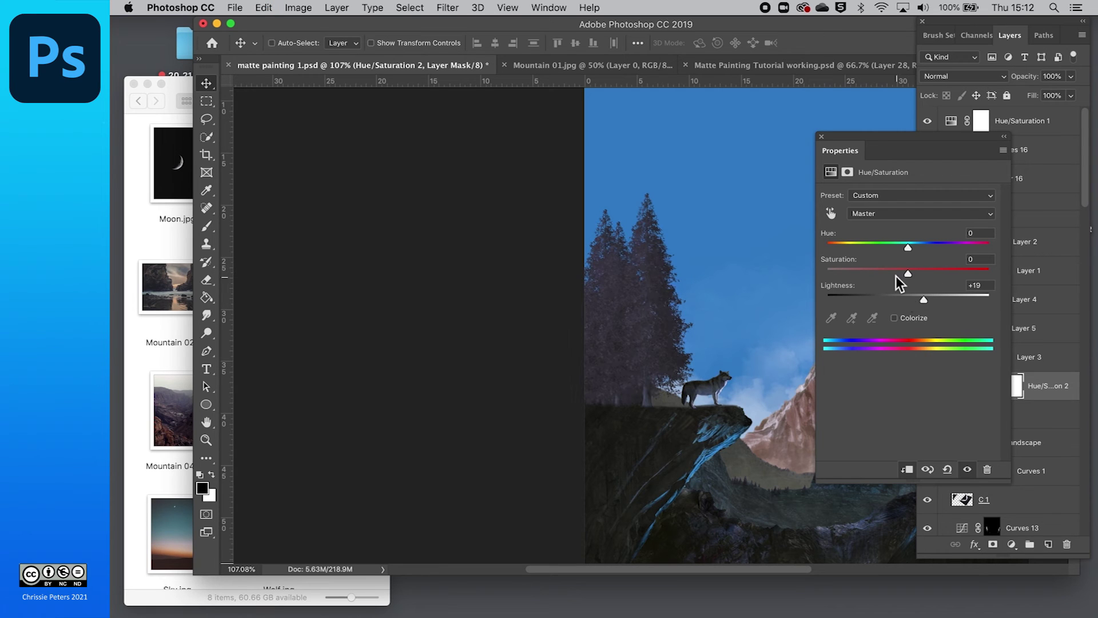
# - Set the merged trees' Hue/Saturation adjustment to Hue -32, Saturation +1 and Lightness +3
pyautogui.moveTo(911, 296); pyautogui.dragTo(882, 250)
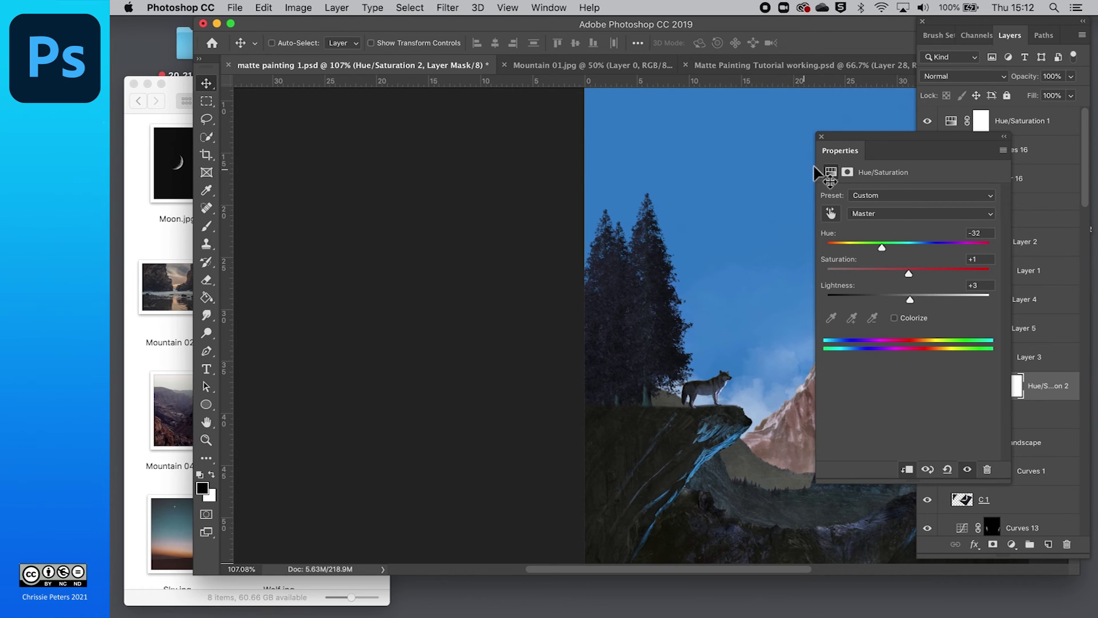
pyautogui.click(821, 137)
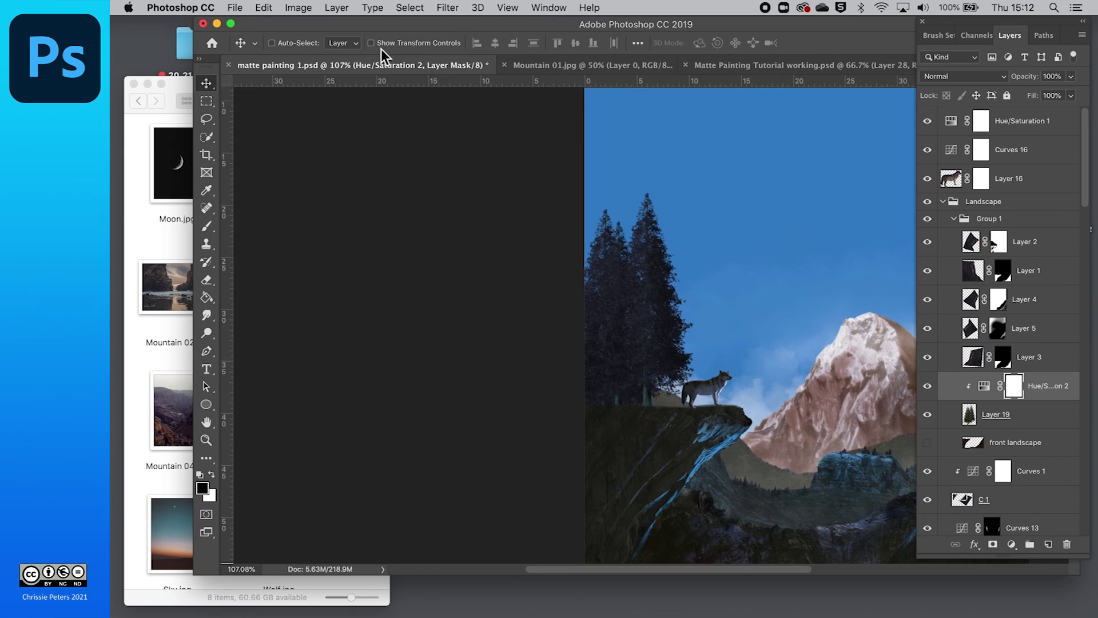
pyautogui.press('Tab')
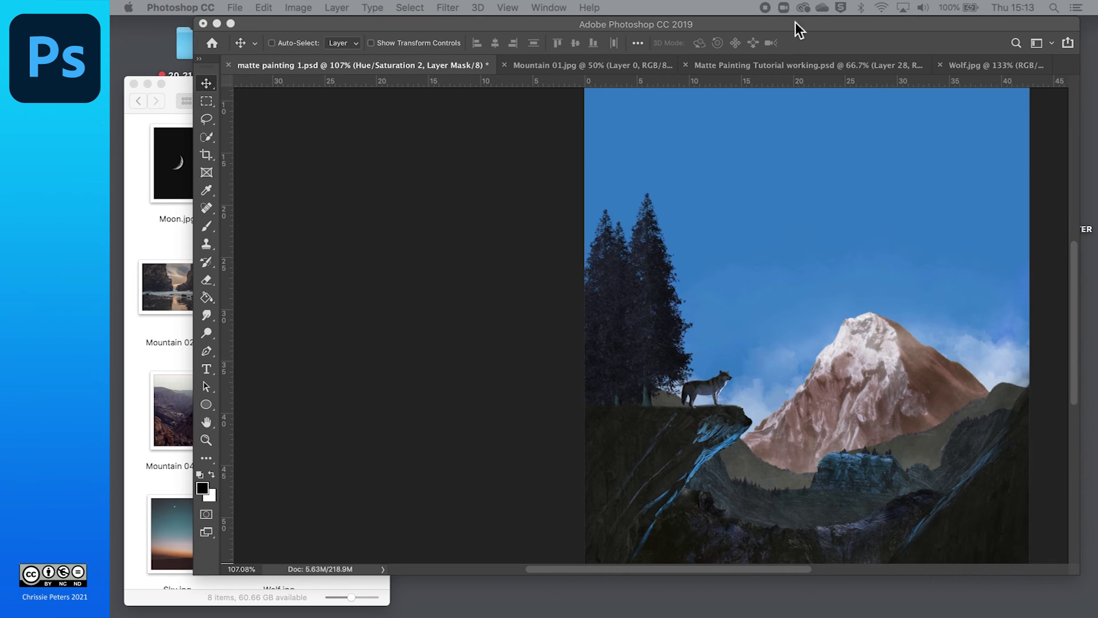
# - Place tree.png from the Matte-Painting-files folder into the matte painting above the Hue/Saturation adjustment
pyautogui.hscroll(3, 745, 208)
pyautogui.scroll(-2, 746, 208)
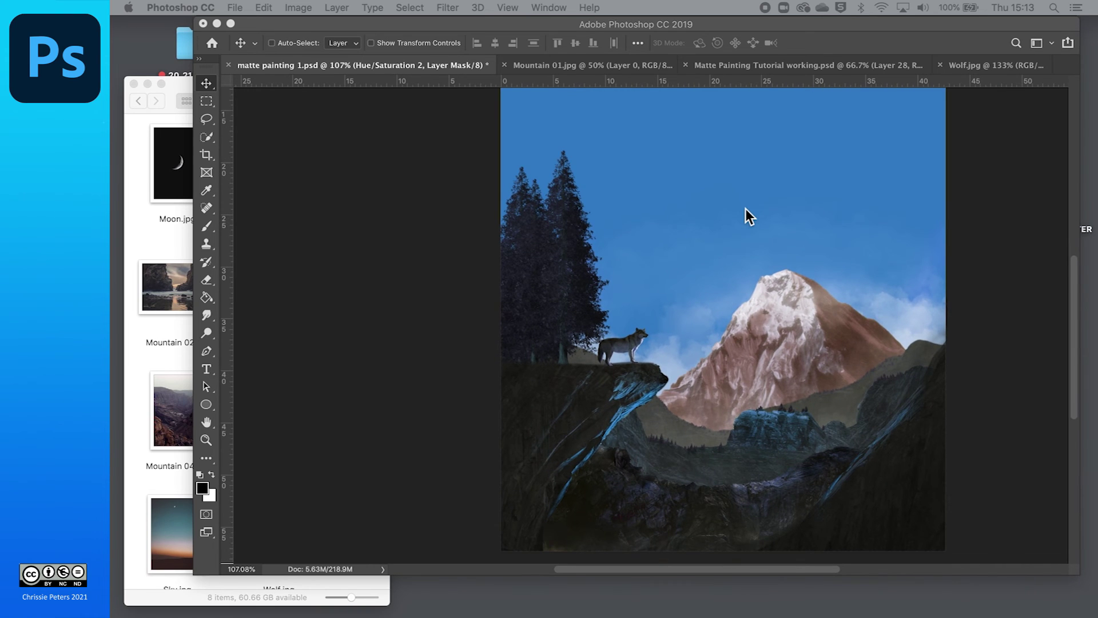
pyautogui.scroll(-2, 746, 209)
pyautogui.hscroll(1, 746, 208)
pyautogui.scroll(3, 746, 209)
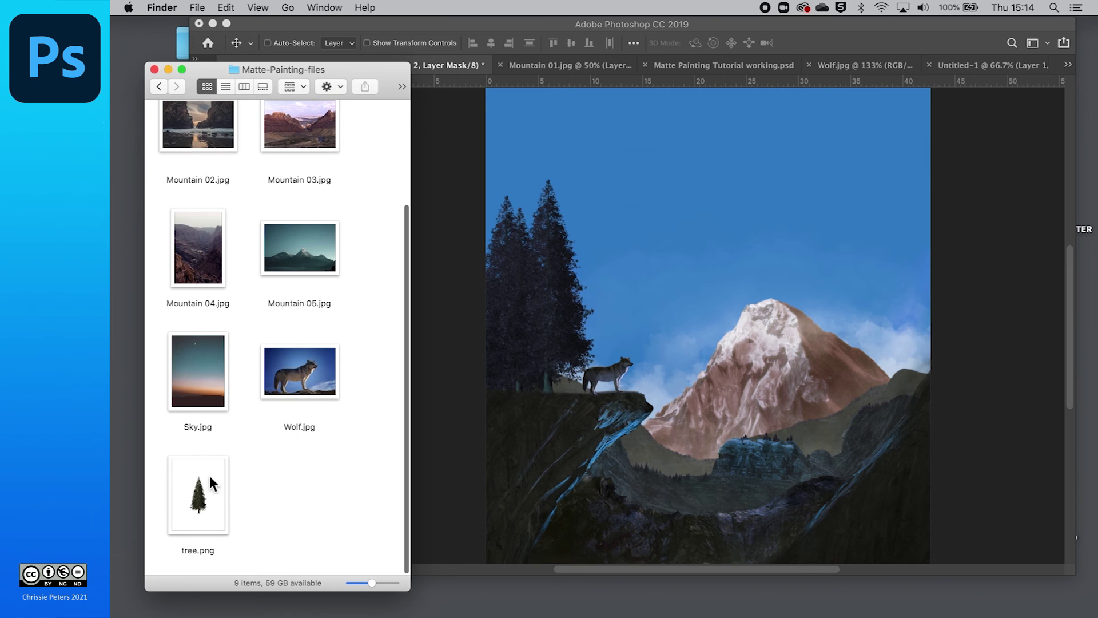
pyautogui.moveTo(213, 482); pyautogui.dragTo(693, 372)
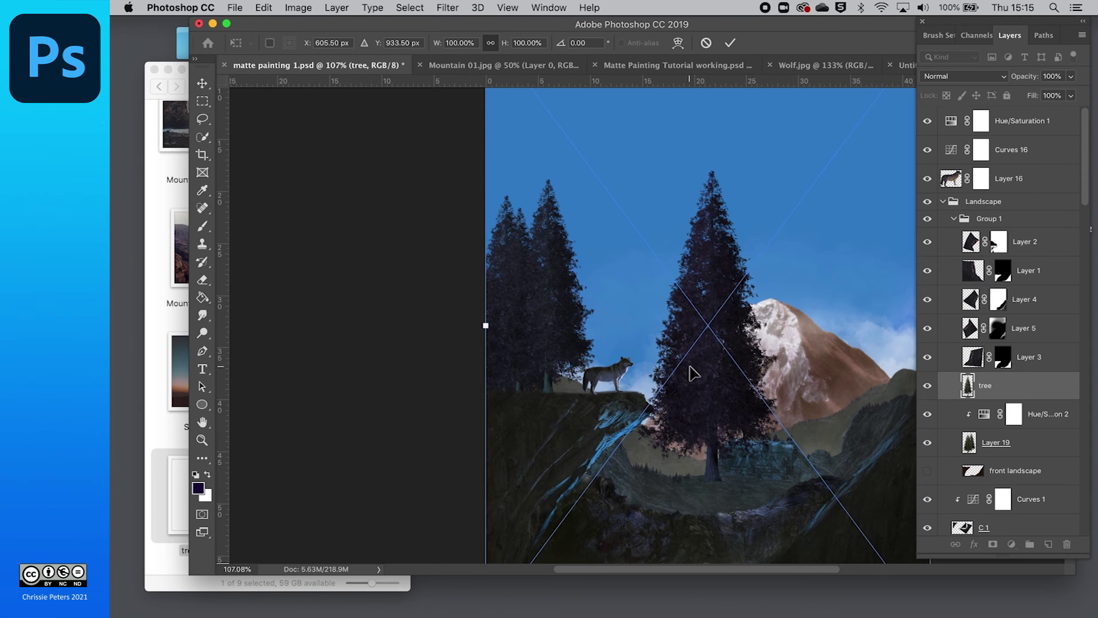
# - Scale the placed tree down to 16.08% and position it in the open sky above the mountain peak
pyautogui.scroll(-3, 694, 373)
pyautogui.moveTo(500, 159); pyautogui.dragTo(656, 367)
pyautogui.moveTo(717, 443); pyautogui.dragTo(657, 239)
pyautogui.scroll(-1, 656, 256)
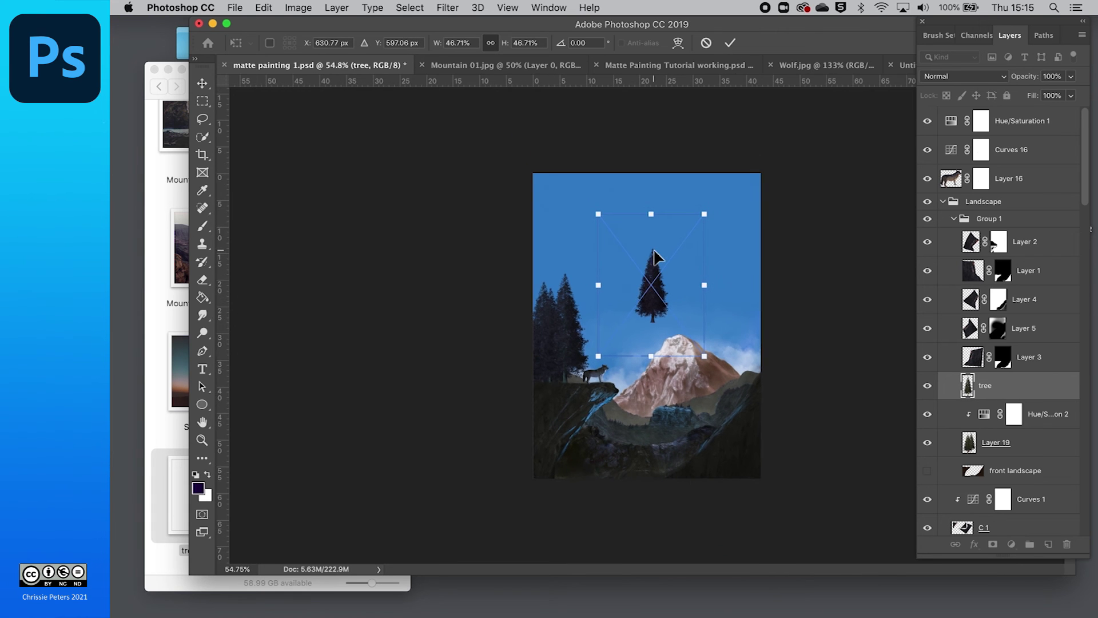
pyautogui.scroll(3, 653, 252)
pyautogui.moveTo(564, 143); pyautogui.dragTo(650, 318)
pyautogui.scroll(3, 649, 319)
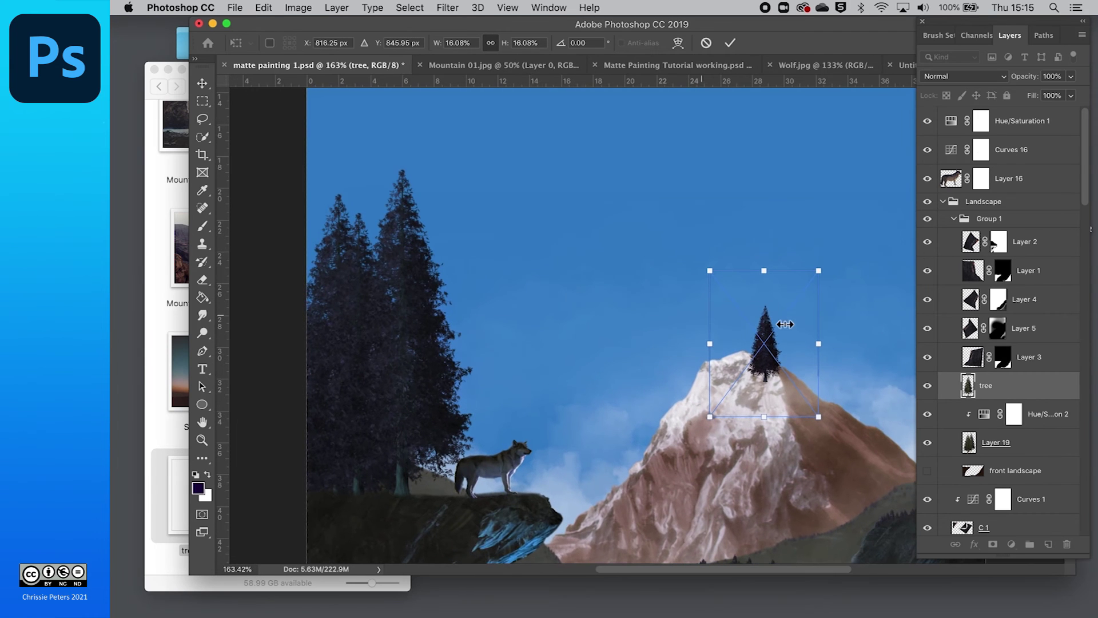
pyautogui.moveTo(768, 343); pyautogui.dragTo(714, 232)
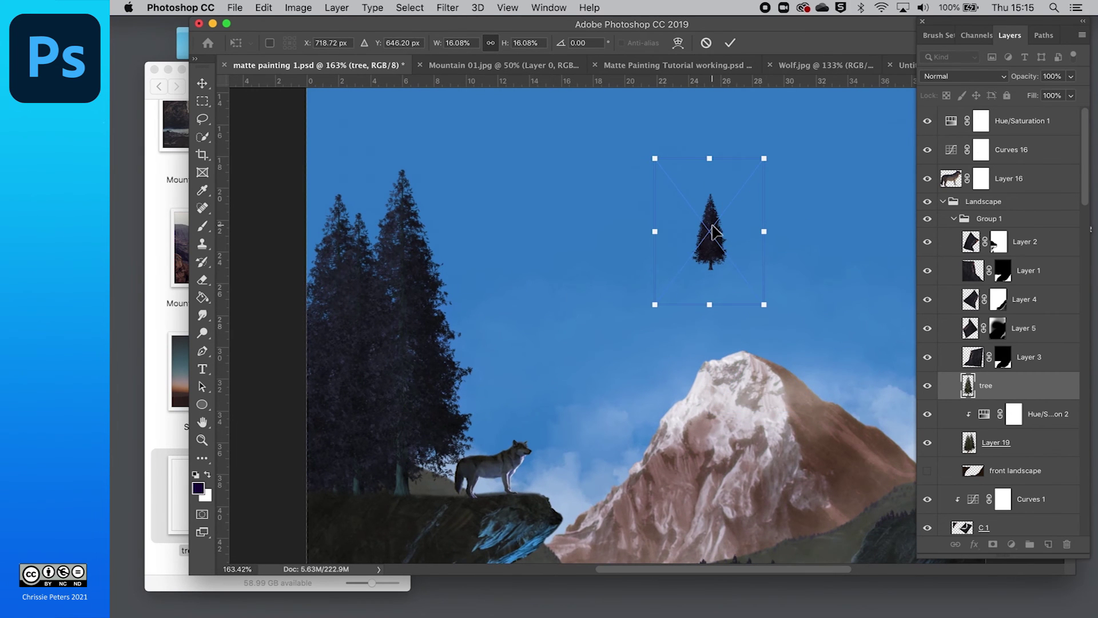
pyautogui.press('Return')
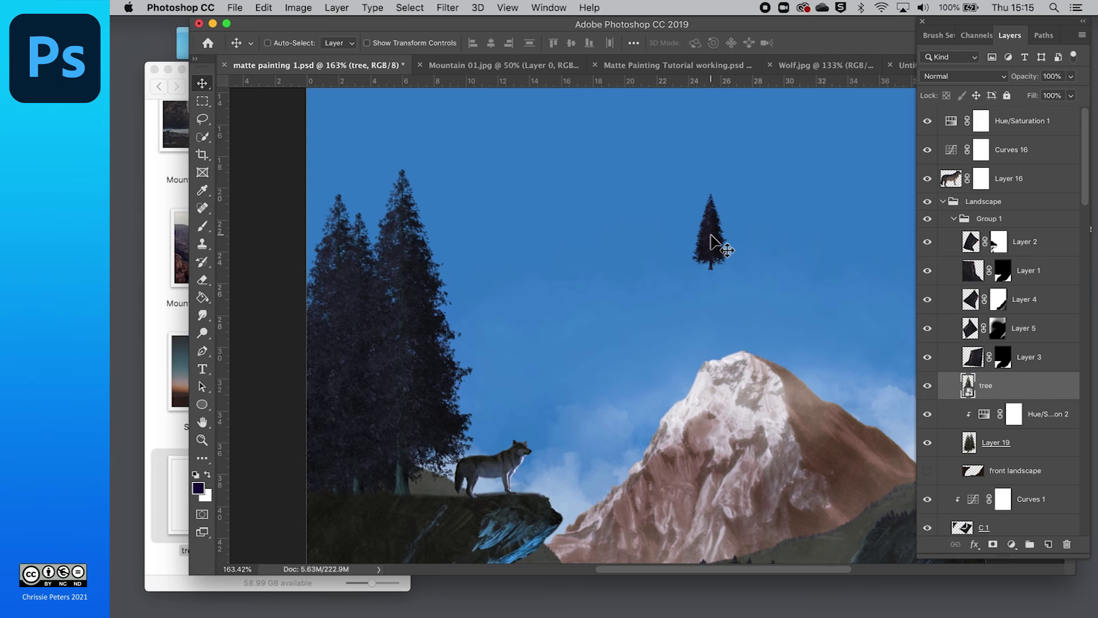
# - Duplicate the small tree, scale the copy to about 14.4% and overlap it with the original's right side
pyautogui.press('super')
pyautogui.moveTo(714, 245); pyautogui.dragTo(677, 237)
pyautogui.press('super+t')
pyautogui.moveTo(623, 153); pyautogui.dragTo(634, 169)
pyautogui.moveTo(677, 250); pyautogui.dragTo(722, 243)
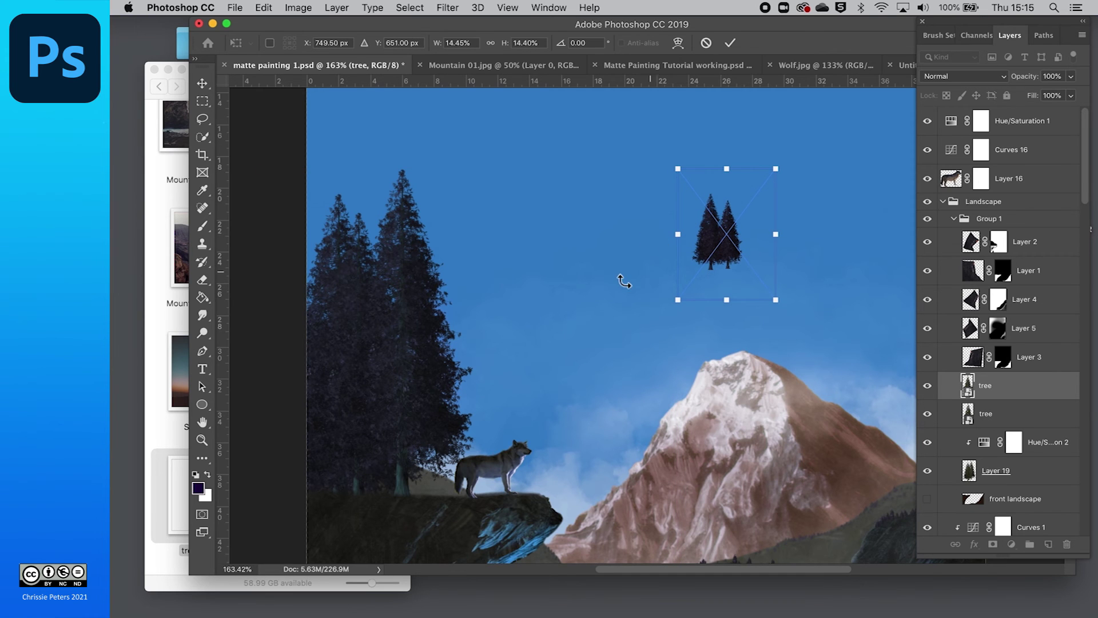
pyautogui.press('Return')
# - Add a third small tree, scale it to about 11.7% and place it just left of the pair
pyautogui.moveTo(620, 273); pyautogui.dragTo(674, 252)
pyautogui.press('super')
pyautogui.press('super+t')
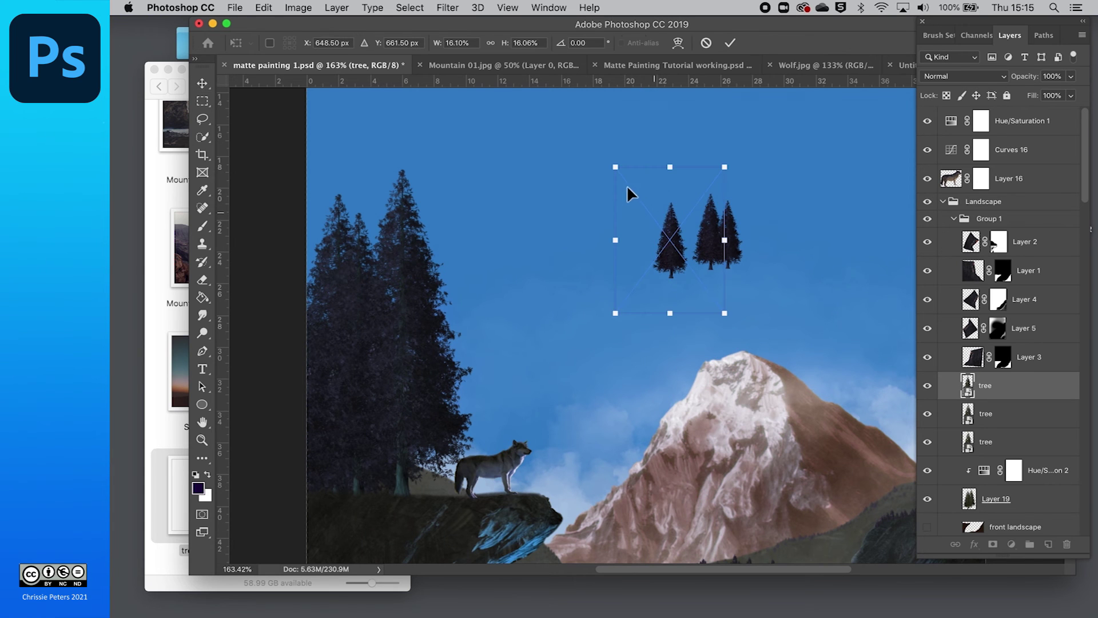
pyautogui.moveTo(615, 167); pyautogui.dragTo(645, 207)
pyautogui.moveTo(684, 266)
pyautogui.mouseDown()
pyautogui.moveTo(677, 241)
pyautogui.moveTo(680, 252)
pyautogui.mouseUp()
pyautogui.press('Return')
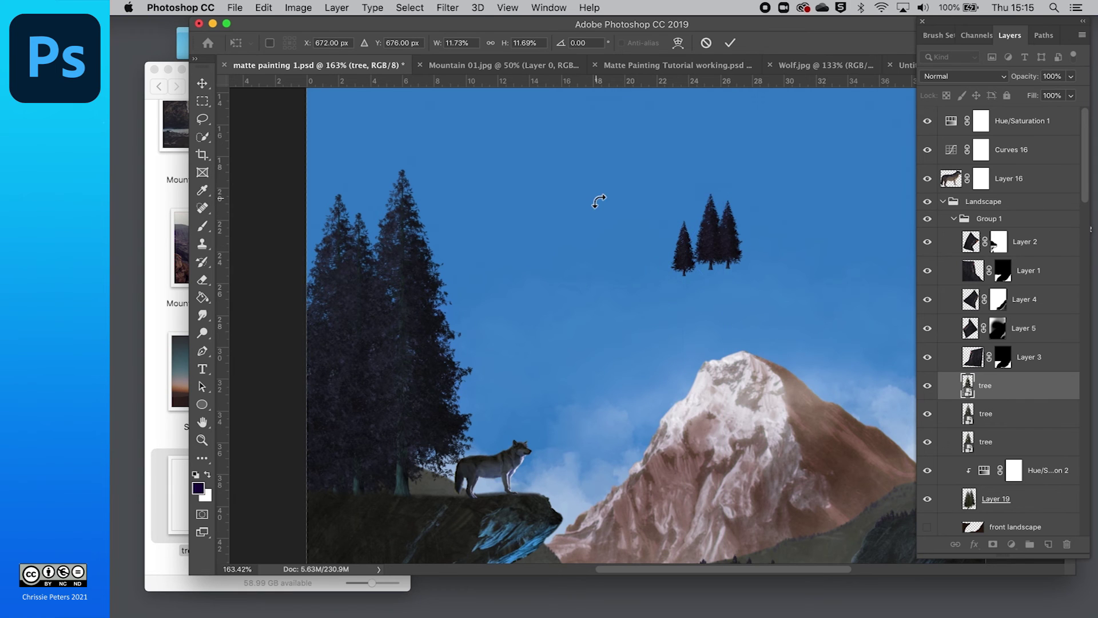
# - Merge the three small tree layers and move the cluster down into the valley beside the blue-lit rock
pyautogui.keyDown('shift'); pyautogui.click(1014, 455); pyautogui.keyUp('shift')
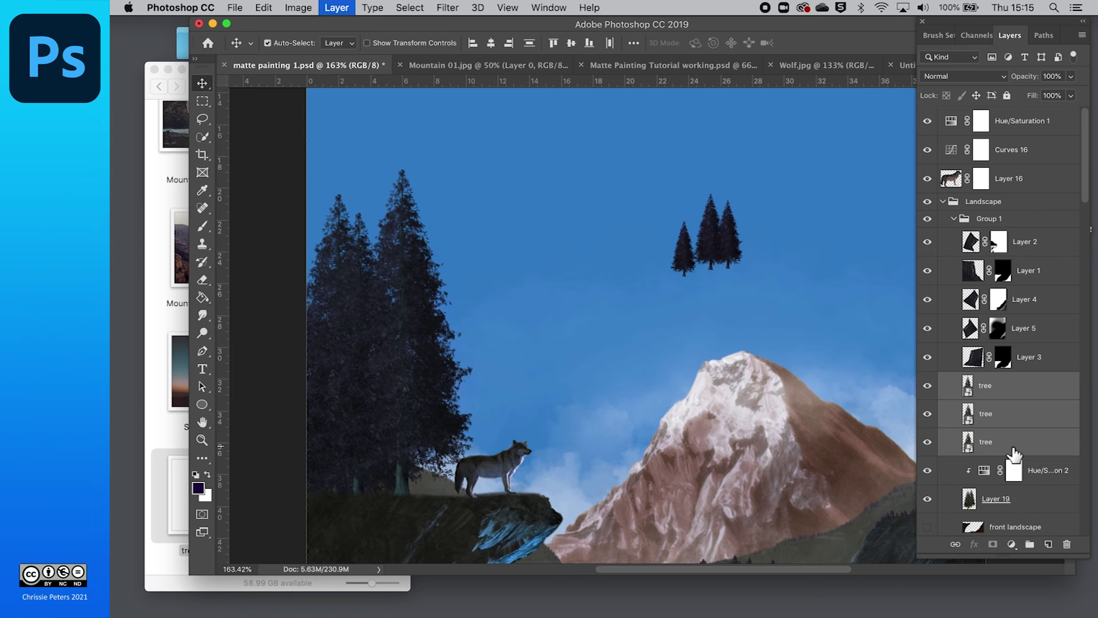
pyautogui.press('super+e')
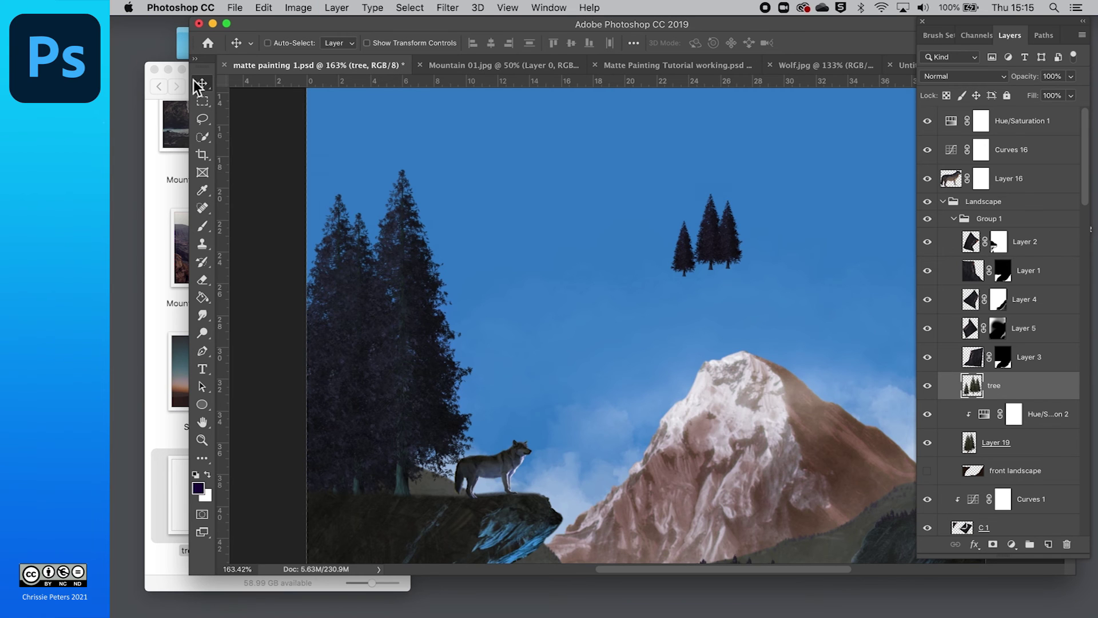
pyautogui.moveTo(720, 251); pyautogui.dragTo(732, 344)
pyautogui.scroll(-6, 733, 344)
pyautogui.hscroll(4, 732, 344)
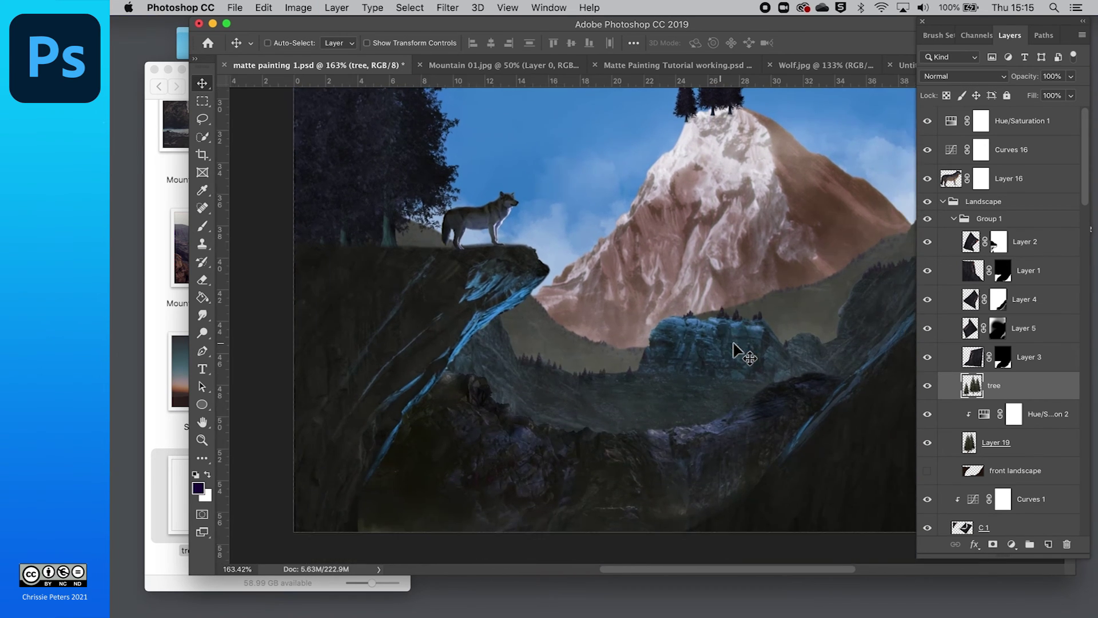
pyautogui.moveTo(607, 166); pyautogui.dragTo(697, 388)
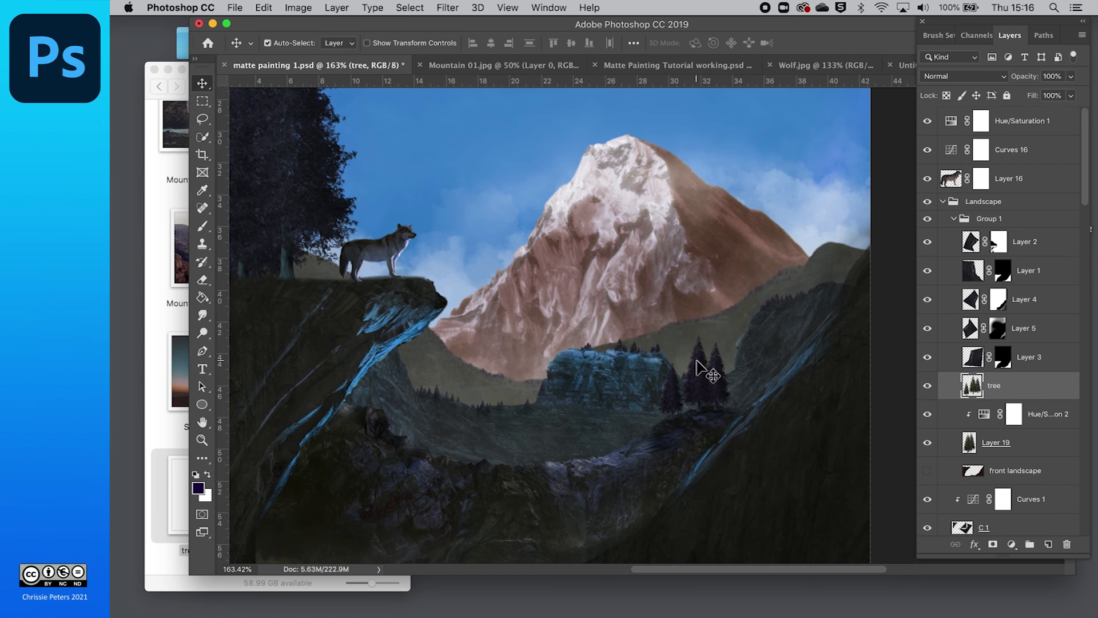
# - Scale the tree cluster to 84.72% and move it up and right onto the slope beside the rock
pyautogui.press('super+t')
pyautogui.moveTo(656, 335); pyautogui.dragTo(669, 347)
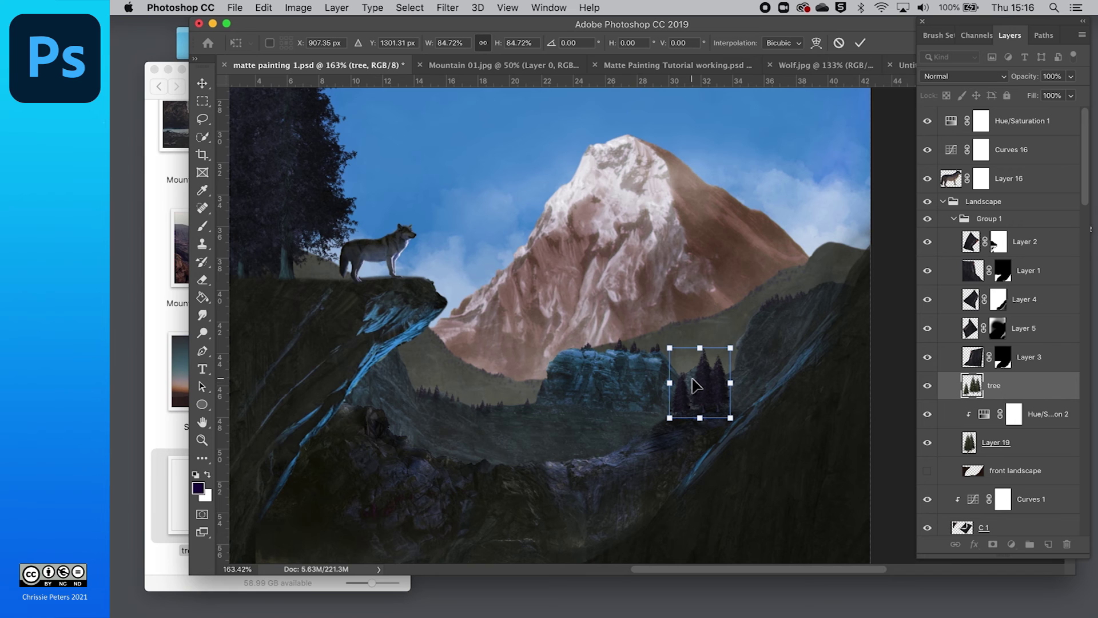
pyautogui.moveTo(699, 385); pyautogui.dragTo(743, 366)
pyautogui.press('Return')
# - Duplicate the tree cluster twice and place the copies side by side along the left part of the valley floor
pyautogui.moveTo(632, 407); pyautogui.dragTo(464, 464)
pyautogui.moveTo(461, 464); pyautogui.dragTo(466, 465)
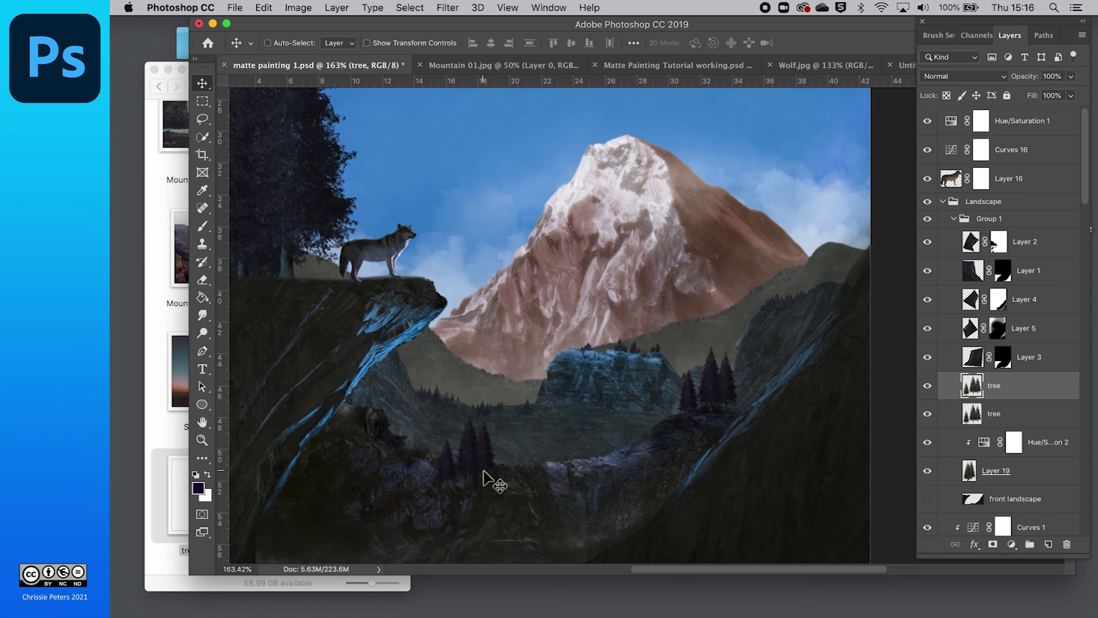
pyautogui.press('super+v')
pyautogui.click(485, 337)
pyautogui.moveTo(485, 334); pyautogui.dragTo(379, 446)
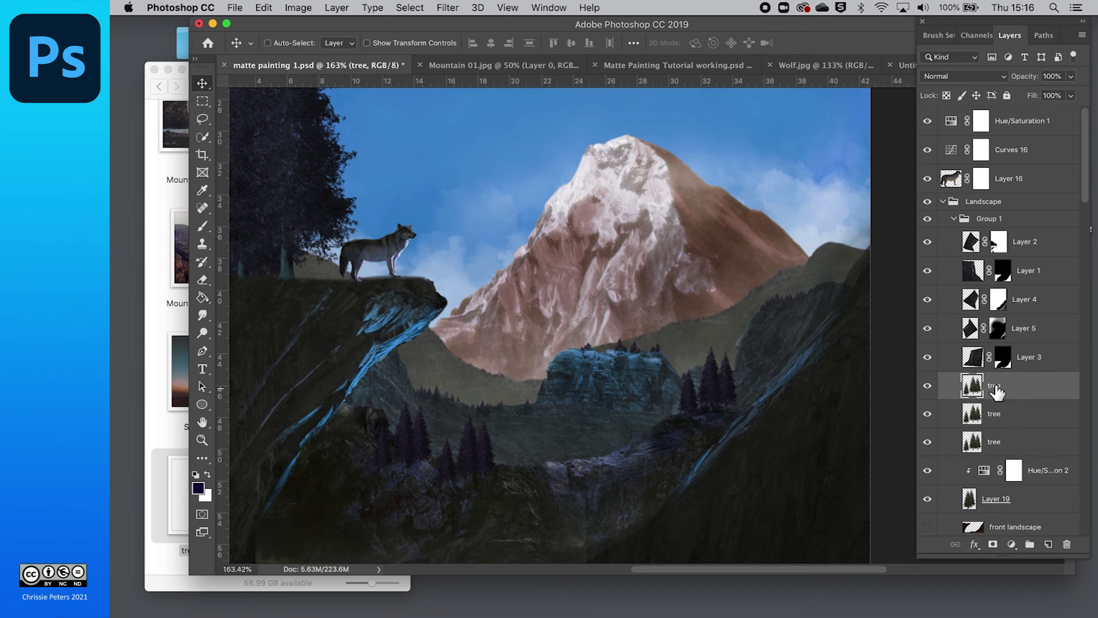
# - Scale the leftmost tree cluster to 84.25% and nudge it right toward the neighbouring cluster
pyautogui.click(513, 382)
pyautogui.press('super+t')
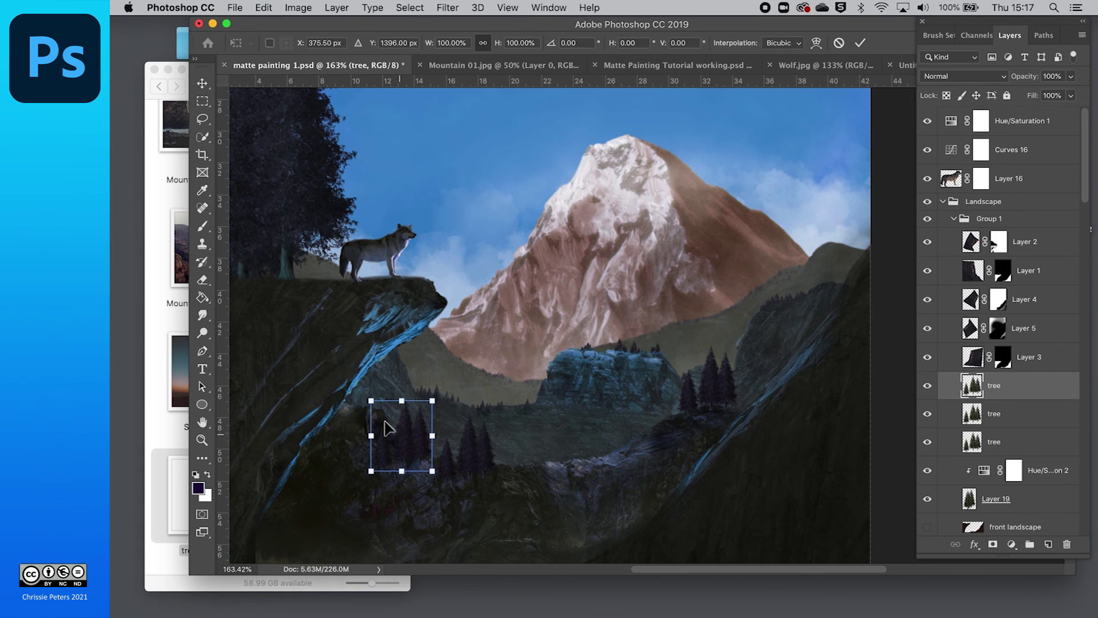
pyautogui.moveTo(370, 398); pyautogui.dragTo(380, 412)
pyautogui.moveTo(414, 445); pyautogui.dragTo(417, 445)
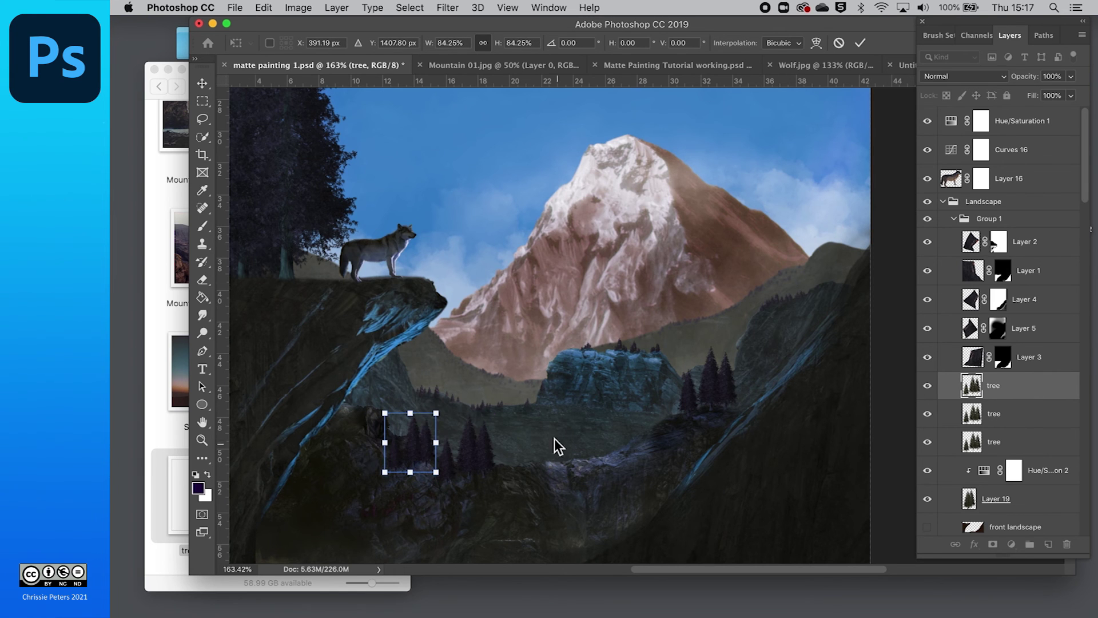
pyautogui.scroll(-5, 1035, 279)
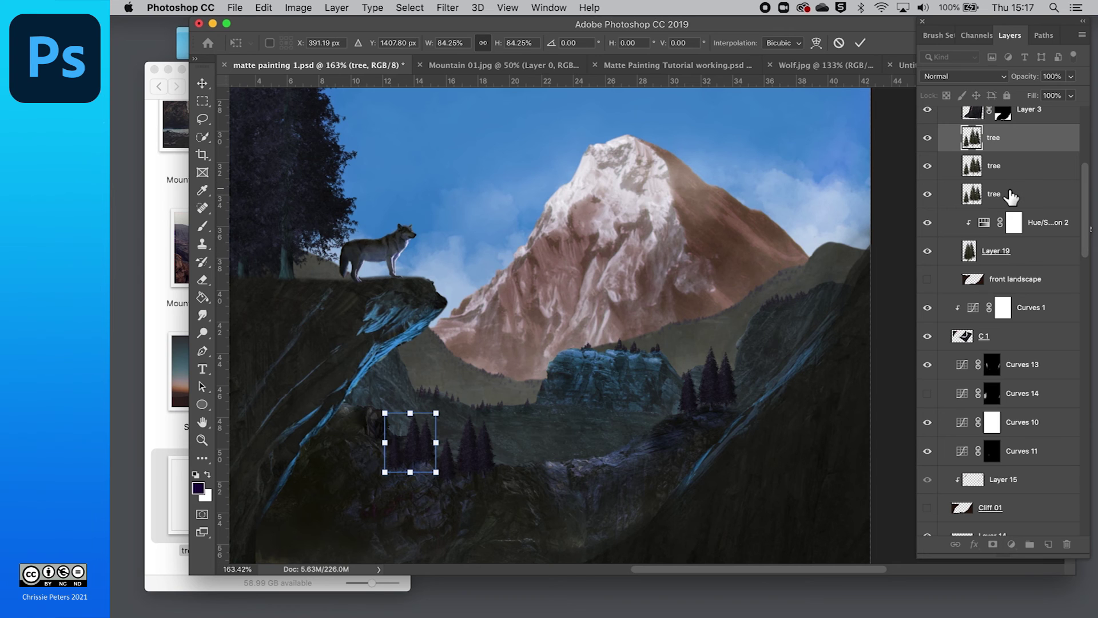
pyautogui.press('Return')
# - Merge the three tree cluster layers and move the merged layer directly below C 2 in the C&T 2 group
pyautogui.keyDown('shift'); pyautogui.click(1009, 196); pyautogui.keyUp('shift')
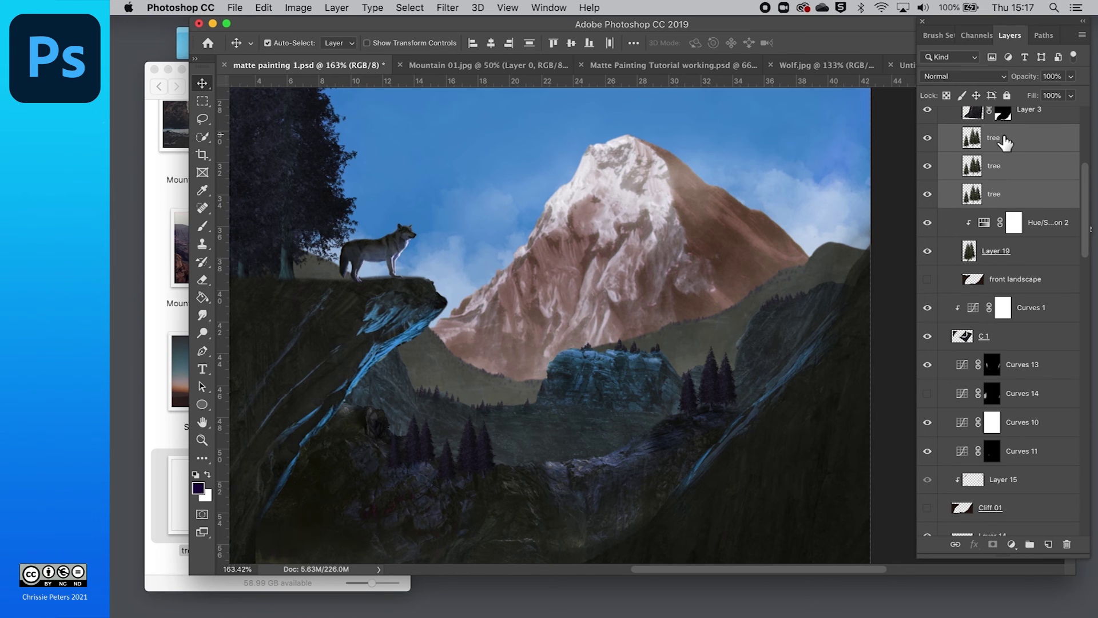
pyautogui.press('super+e')
pyautogui.moveTo(1017, 150); pyautogui.dragTo(969, 473)
pyautogui.scroll(-3, 971, 474)
pyautogui.moveTo(965, 250); pyautogui.dragTo(963, 496)
pyautogui.scroll(-2, 963, 496)
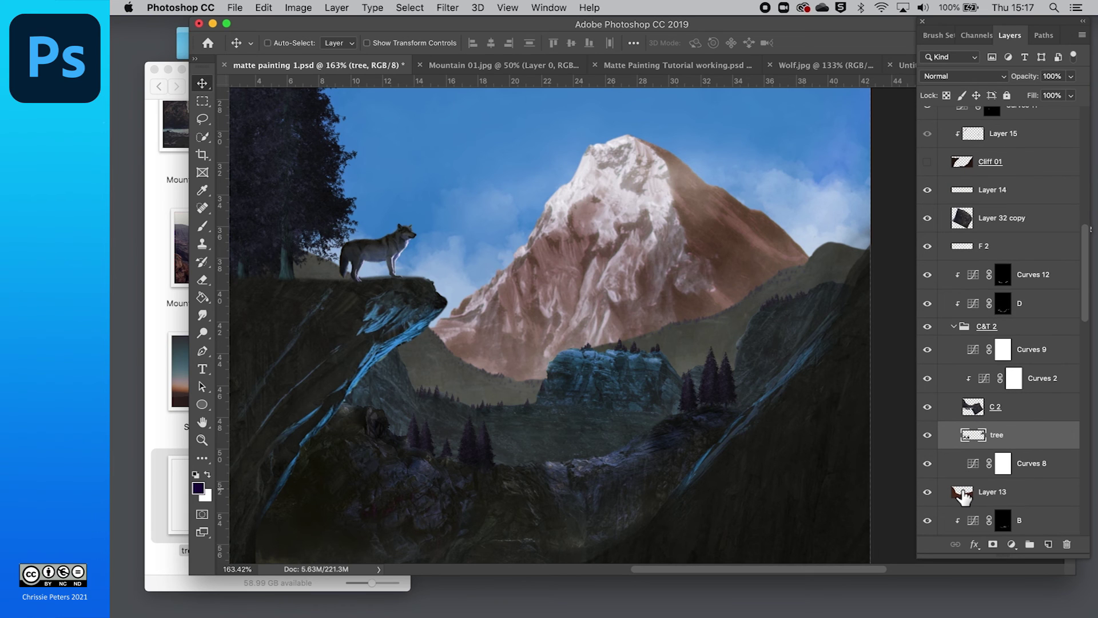
# - Shift the merged valley trees slightly right and down so their bases sit behind the foreground ridge
pyautogui.moveTo(449, 441); pyautogui.dragTo(472, 447)
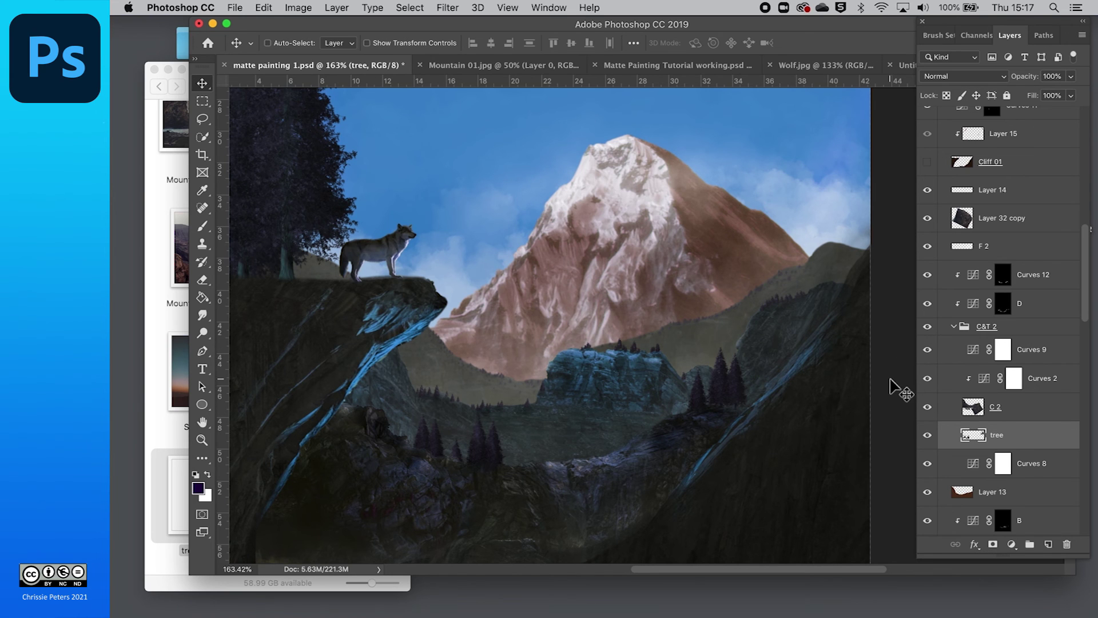
pyautogui.scroll(-5, 898, 389)
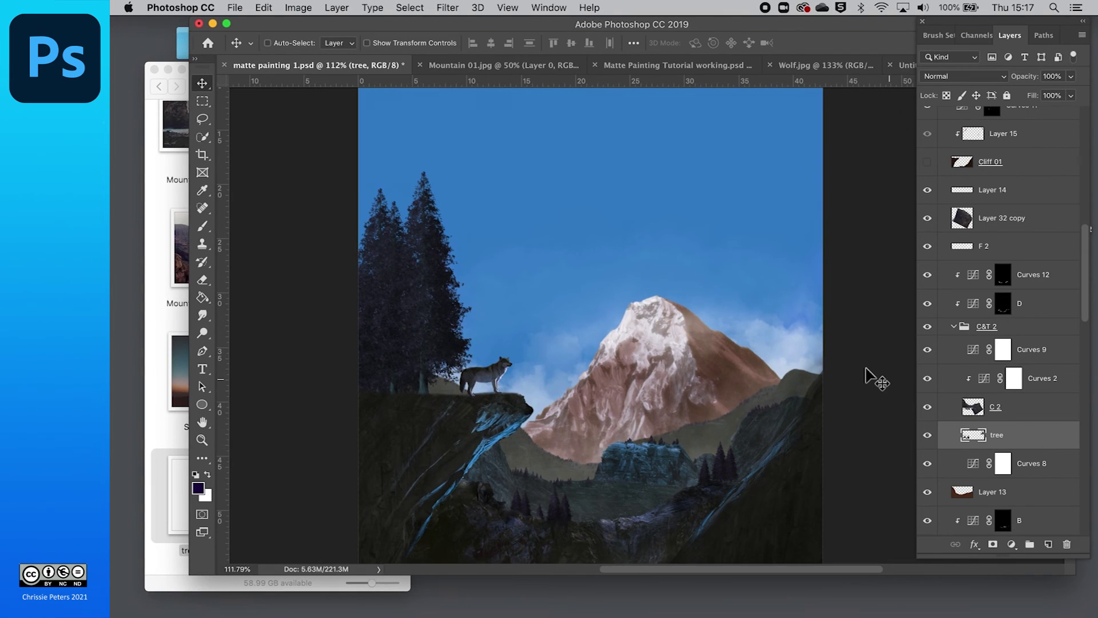
pyautogui.scroll(-2, 864, 369)
pyautogui.scroll(2, 864, 369)
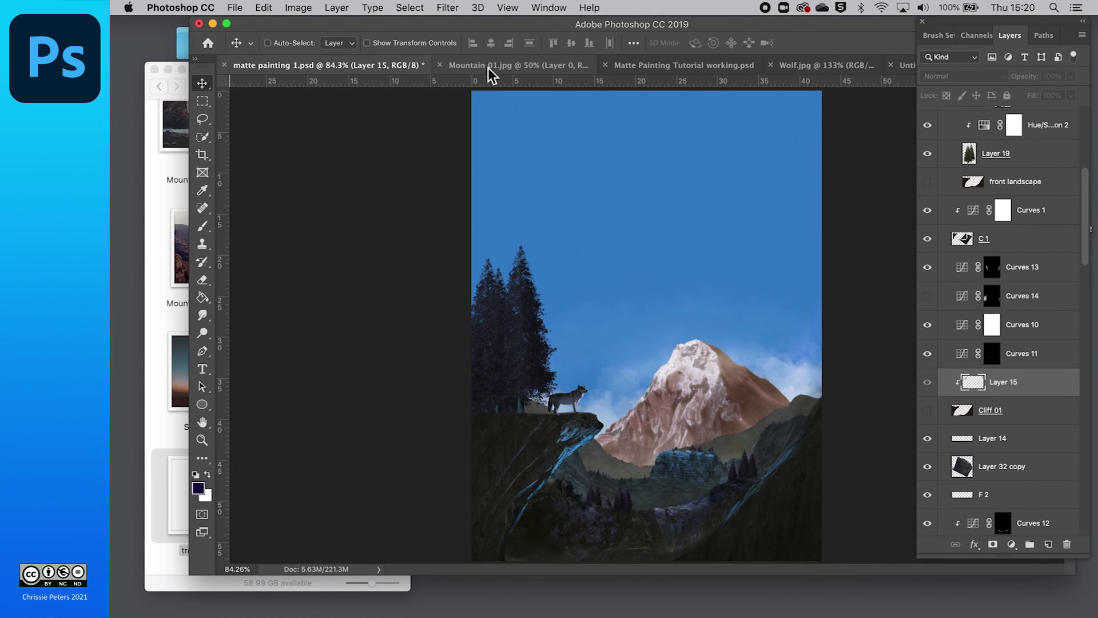
# - Copy the large tree from the untitled tree document into the matte painting at the right side, above Layer 15
pyautogui.click(901, 66)
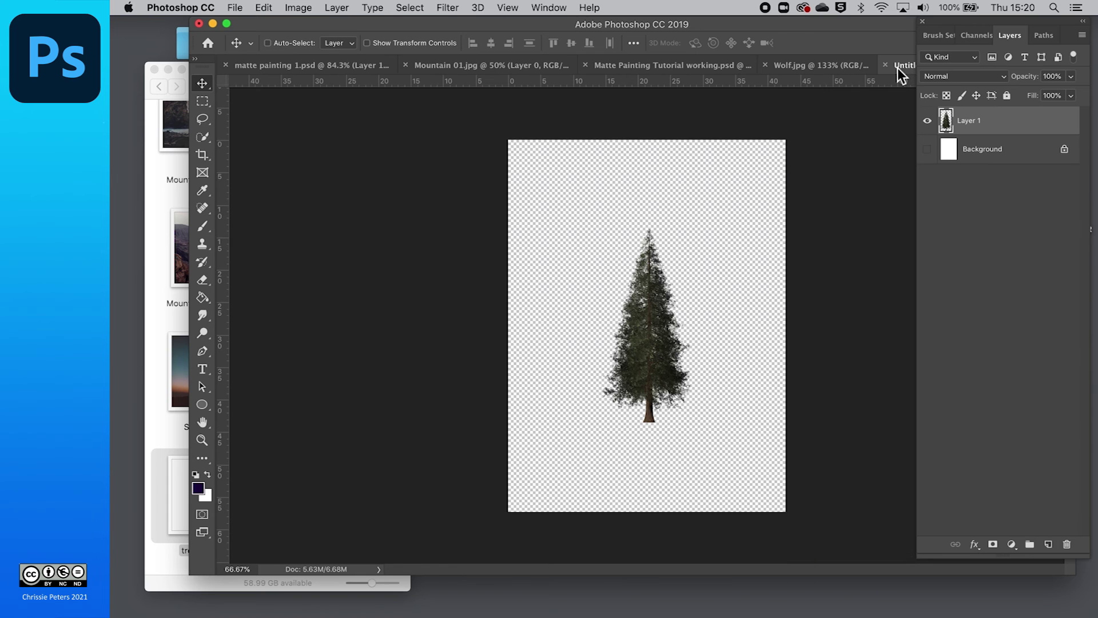
pyautogui.moveTo(634, 334)
pyautogui.mouseDown()
pyautogui.moveTo(307, 81)
pyautogui.moveTo(301, 62)
pyautogui.moveTo(537, 275)
pyautogui.moveTo(643, 302)
pyautogui.moveTo(642, 293)
pyautogui.mouseUp()
pyautogui.moveTo(657, 362); pyautogui.dragTo(769, 346)
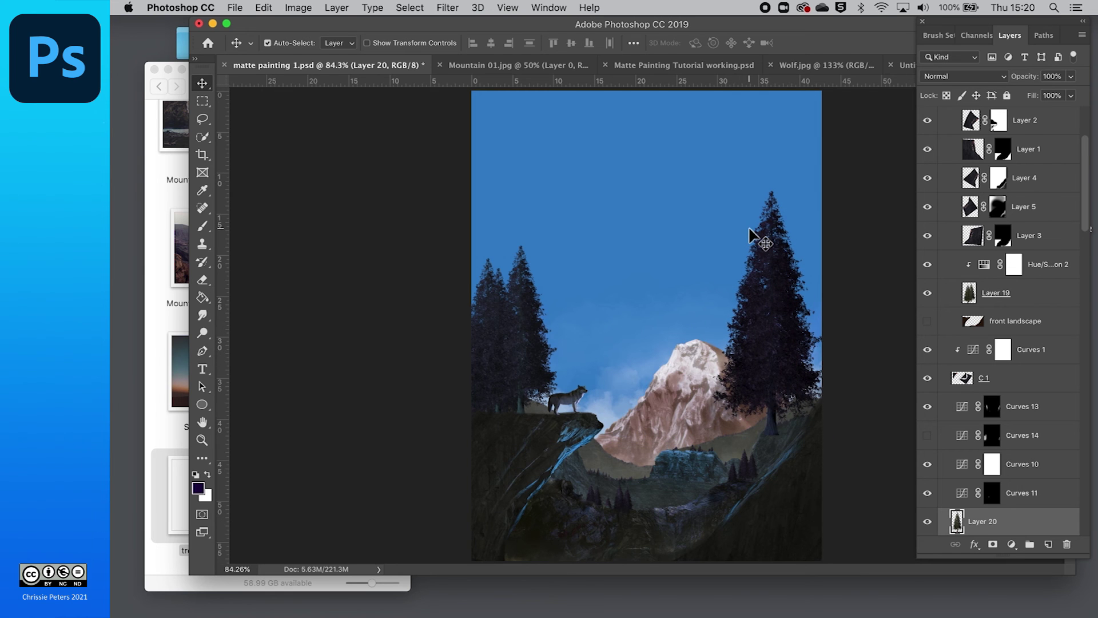
# - Scale the large tree on Layer 20 to 114.33% and position it on the right slope, partly beyond the canvas edge
pyautogui.press('super+t')
pyautogui.moveTo(711, 191); pyautogui.dragTo(752, 269)
pyautogui.moveTo(787, 309); pyautogui.dragTo(815, 324)
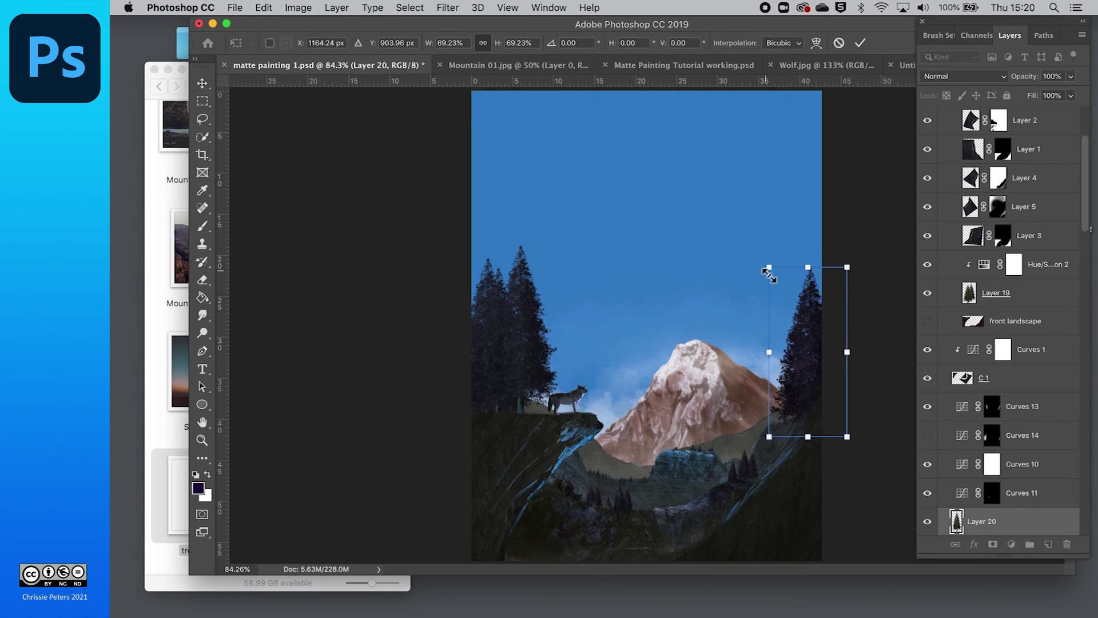
pyautogui.moveTo(768, 269); pyautogui.dragTo(721, 167)
pyautogui.moveTo(808, 275); pyautogui.dragTo(800, 337)
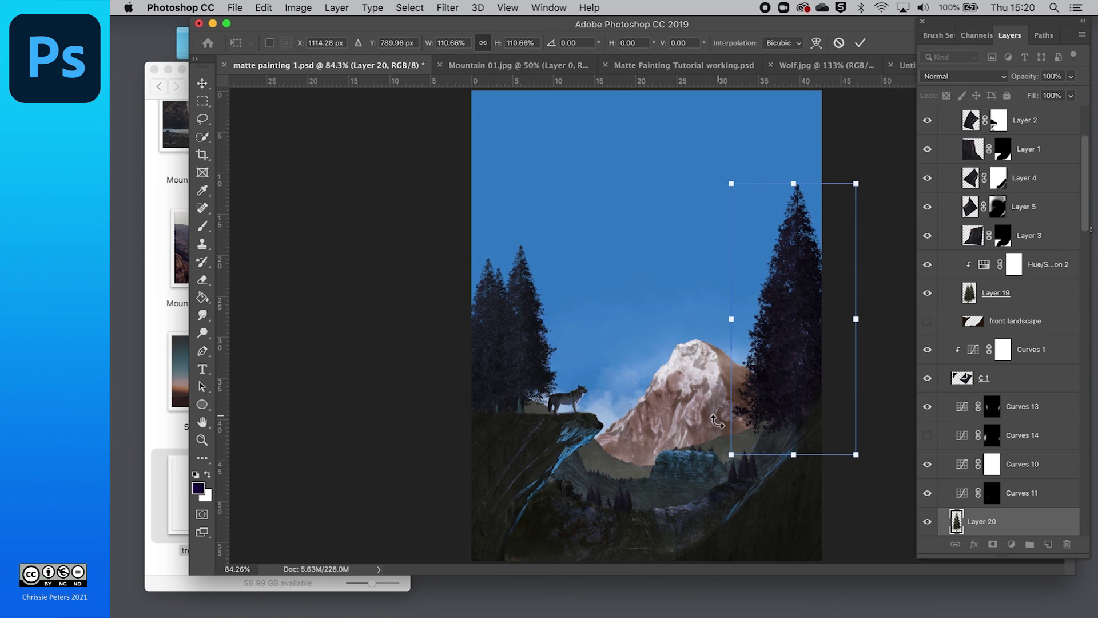
pyautogui.moveTo(732, 457); pyautogui.dragTo(724, 462)
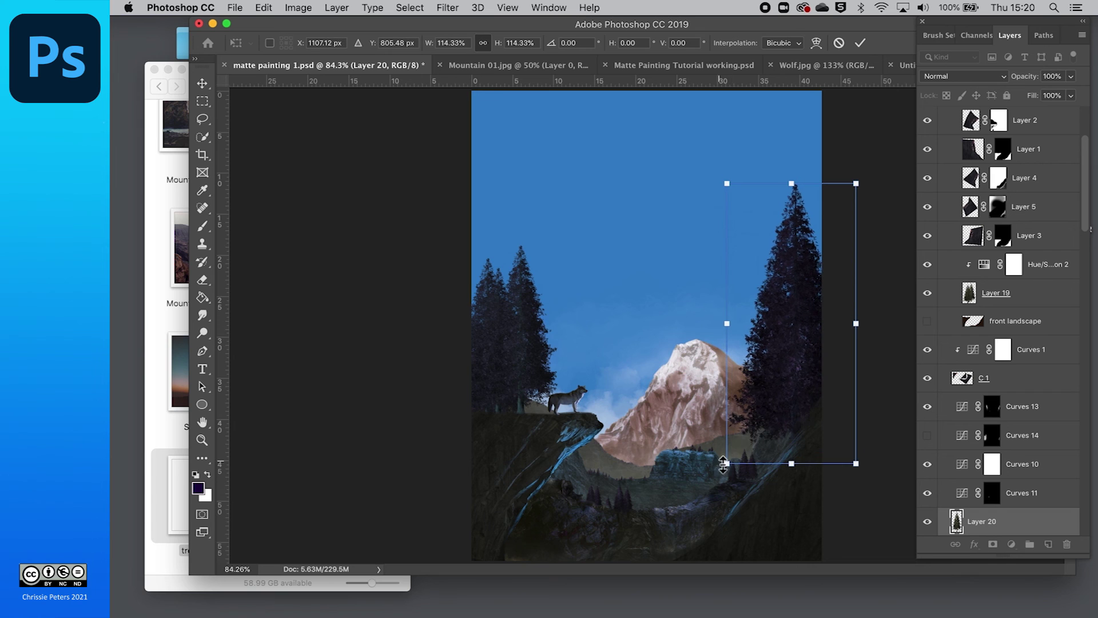
pyautogui.moveTo(789, 370); pyautogui.dragTo(795, 367)
pyautogui.press('Return')
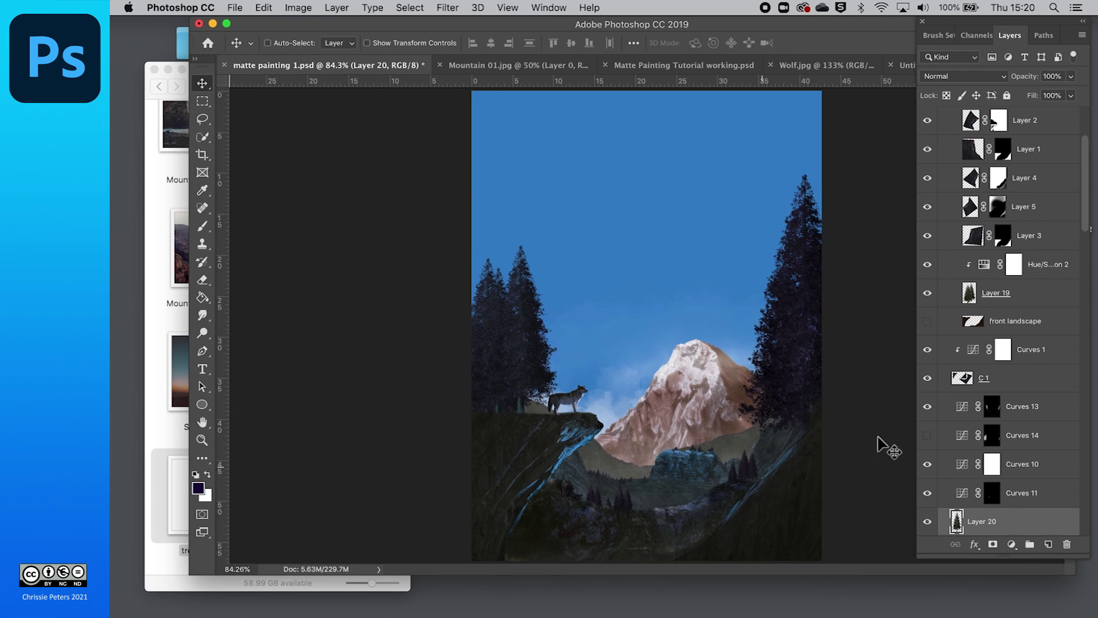
# - Paste further copies of the tree, scale them down, and place them in the valley below the wolf's cliff
pyautogui.press('super+v')
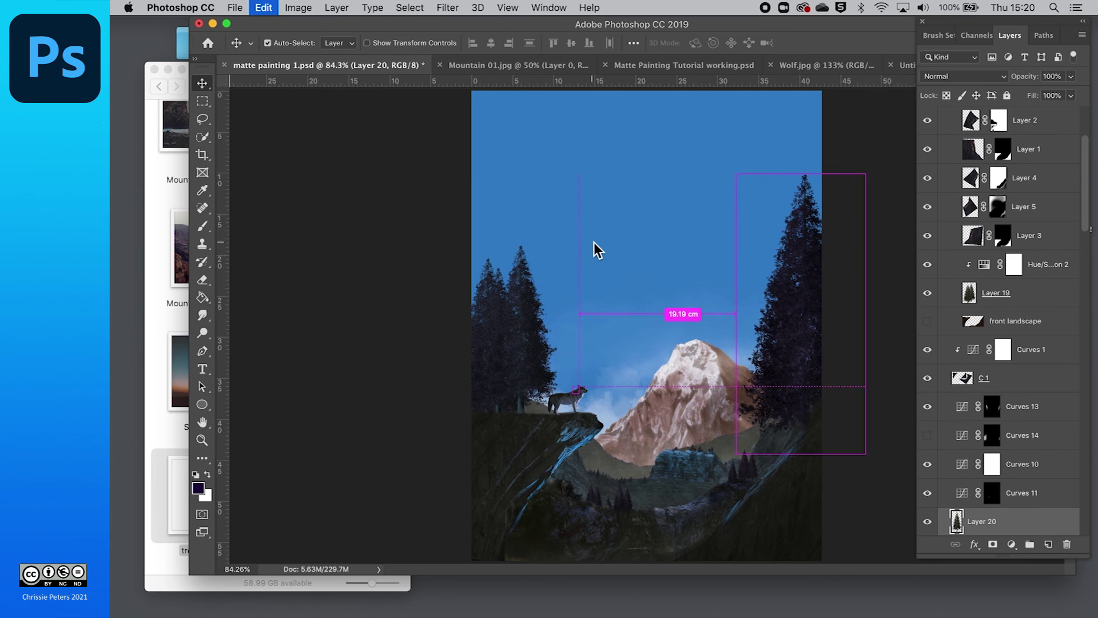
pyautogui.press('super+t')
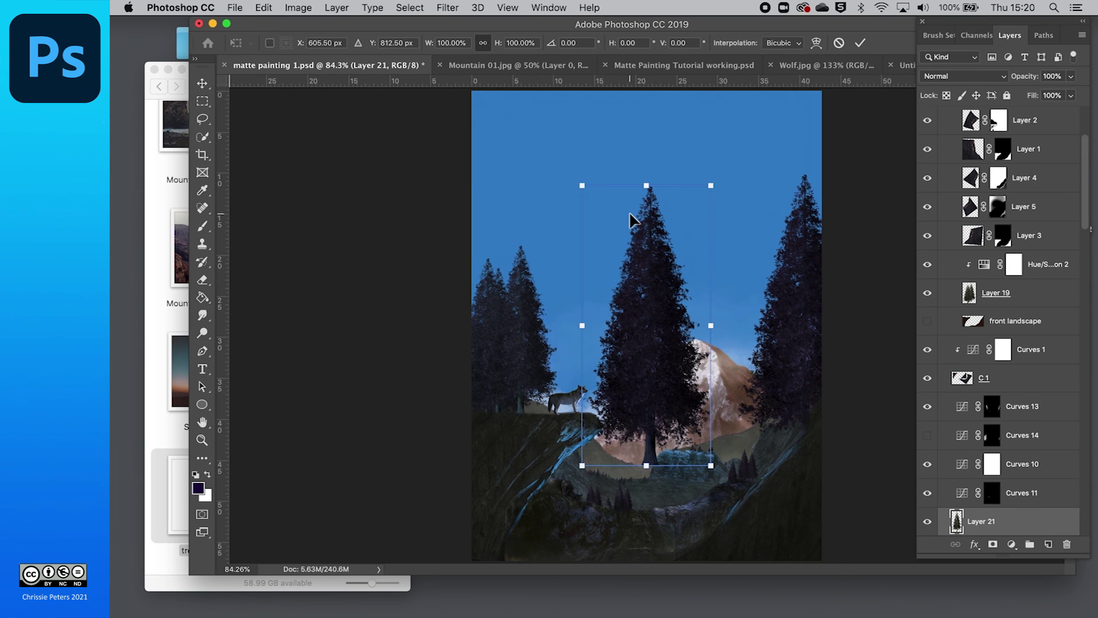
pyautogui.moveTo(582, 185); pyautogui.dragTo(579, 489)
pyautogui.doubleClick(767, 448)
pyautogui.press('super+v')
pyautogui.moveTo(644, 321); pyautogui.dragTo(577, 495)
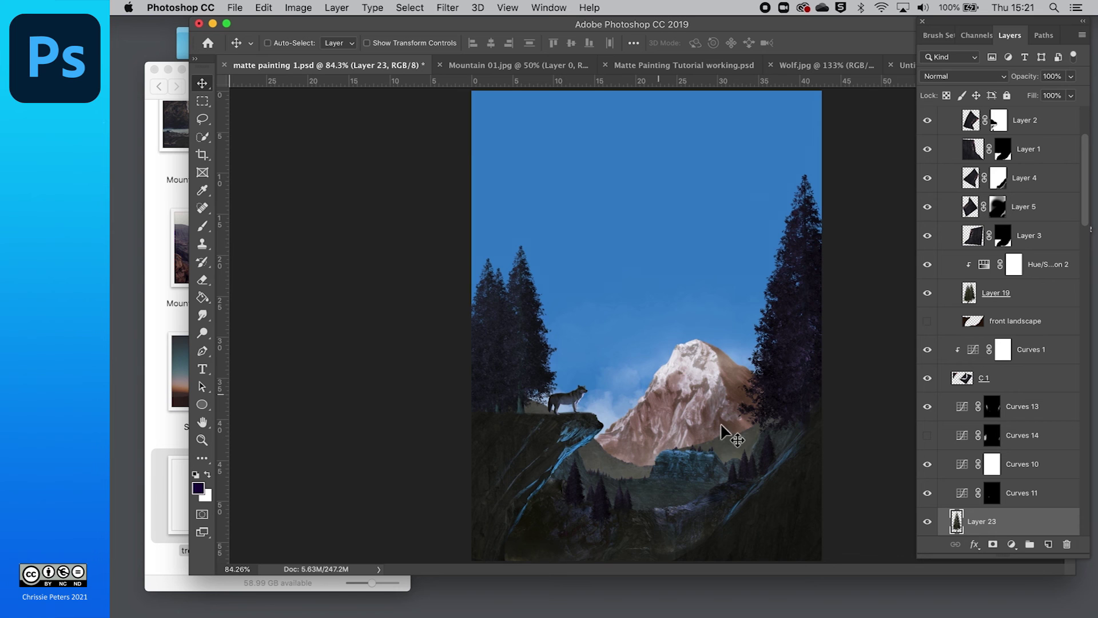
# - Compare the painting with and without the Hue/Saturation 1 adjustment, leave it hidden, and select that layer
pyautogui.scroll(1, 703, 426)
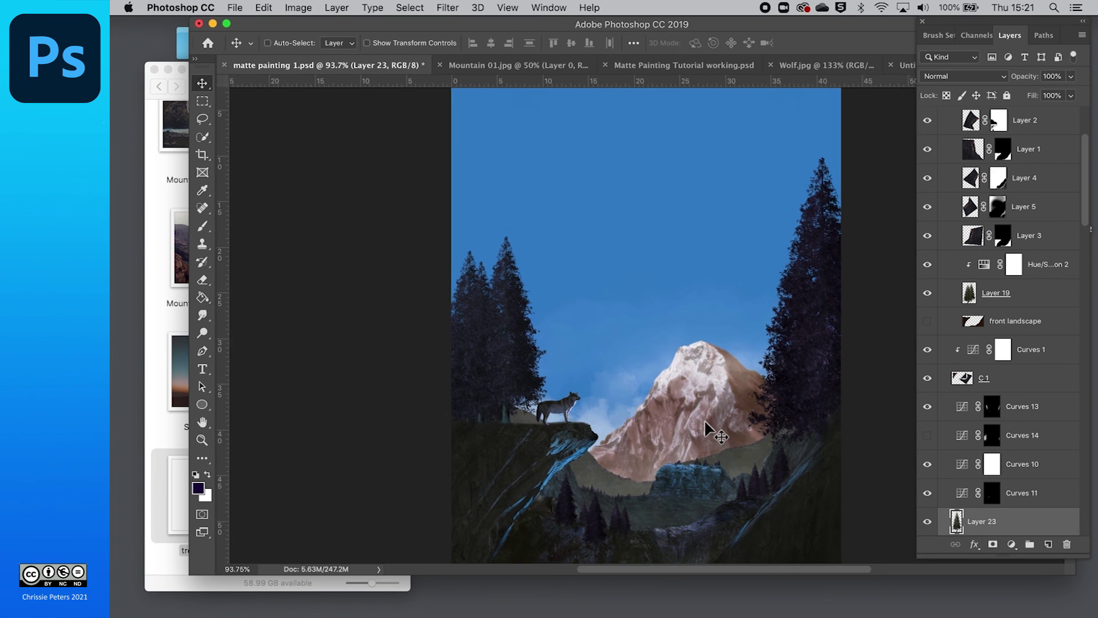
pyautogui.scroll(-5, 711, 436)
pyautogui.scroll(-1, 709, 435)
pyautogui.scroll(3, 709, 435)
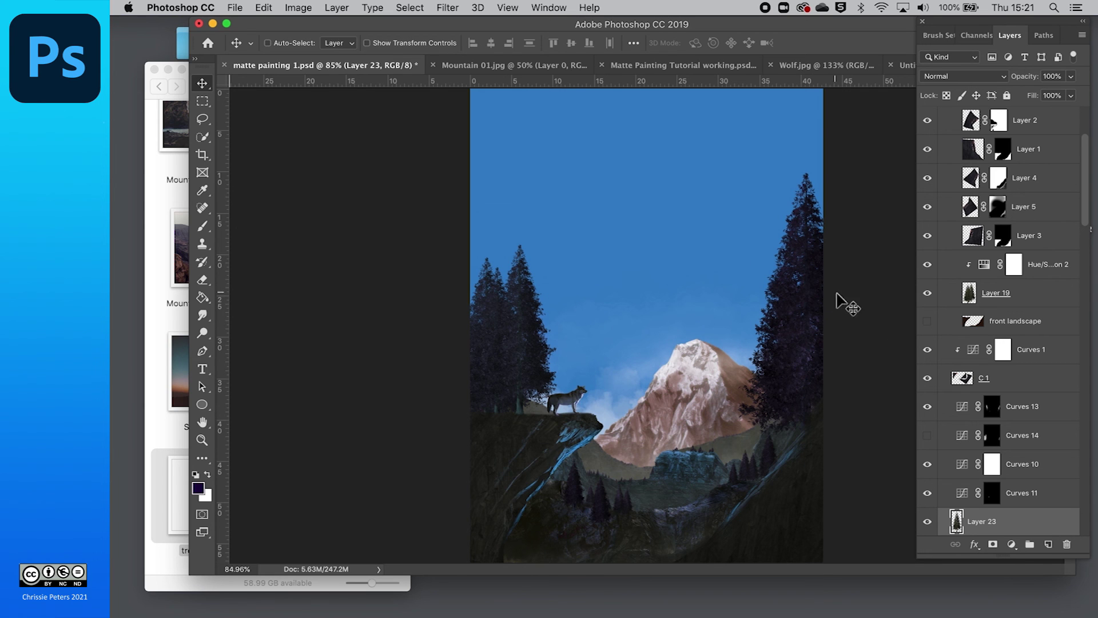
pyautogui.scroll(4, 1035, 348)
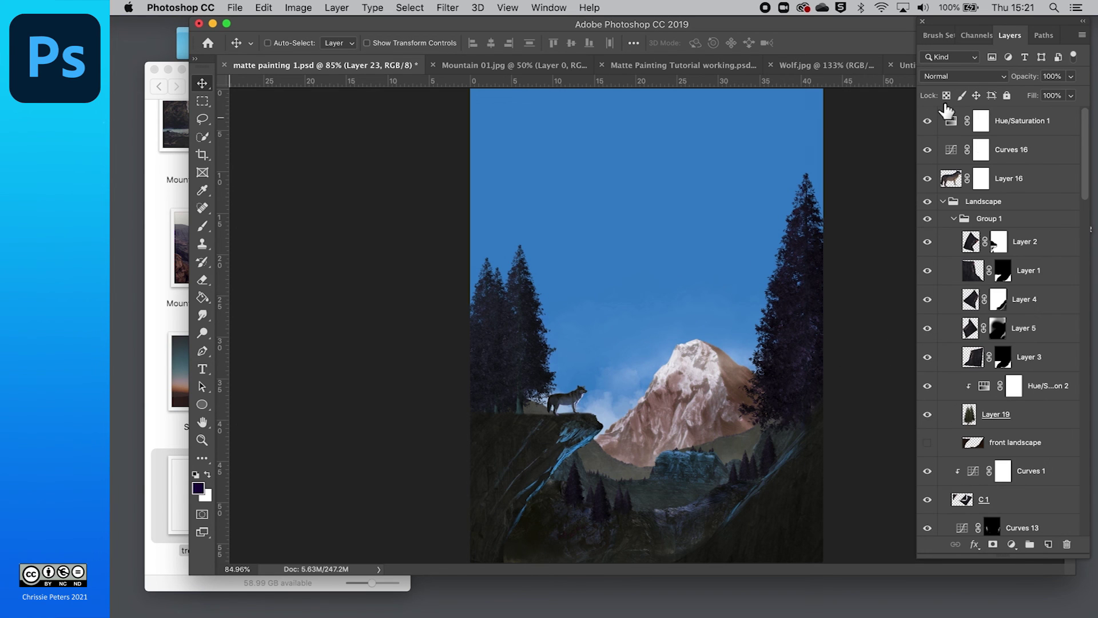
pyautogui.click(928, 121)
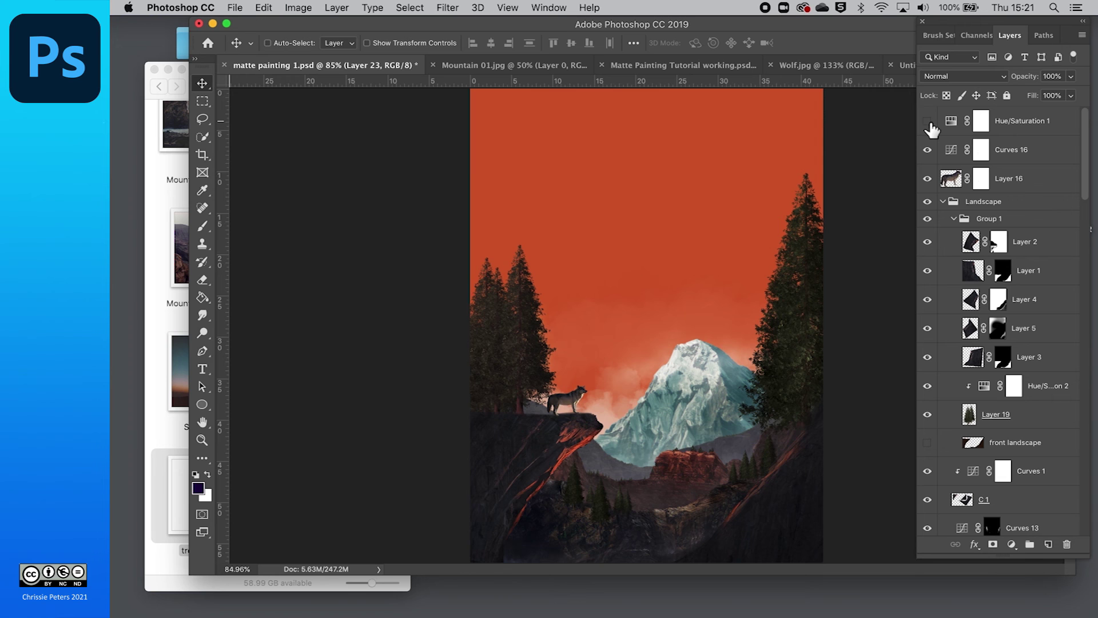
pyautogui.click(928, 122)
pyautogui.click(928, 122)
pyautogui.click(1017, 123)
# - Place Sky.jpg directly above the orange background layer so it fills the whole canvas
pyautogui.scroll(-10, 958, 275)
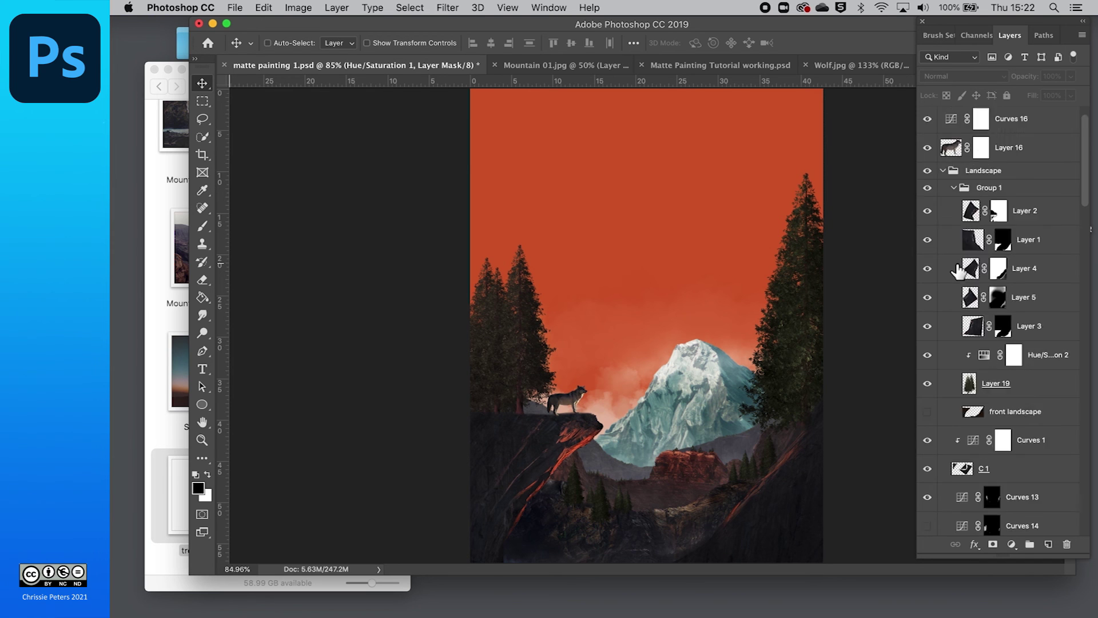
pyautogui.scroll(-10, 927, 446)
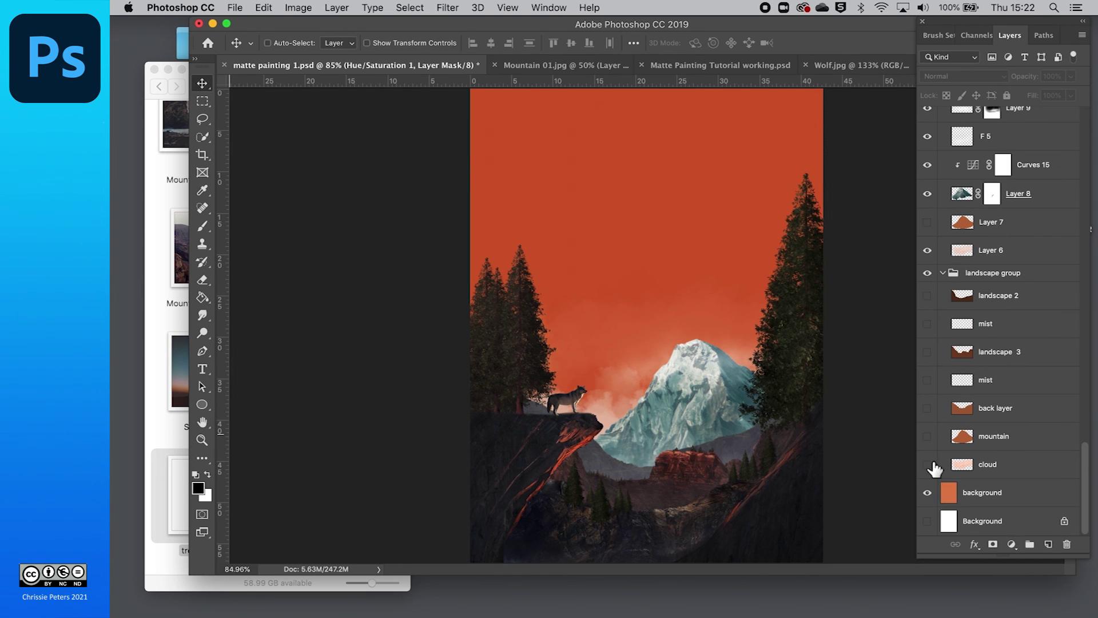
pyautogui.click(927, 493)
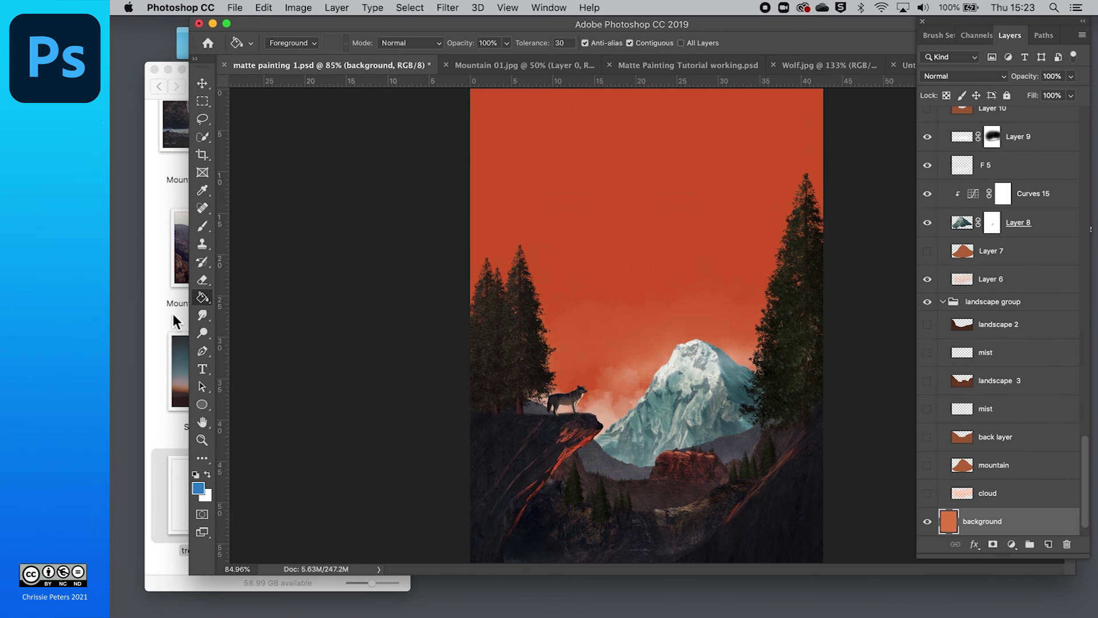
pyautogui.click(163, 423)
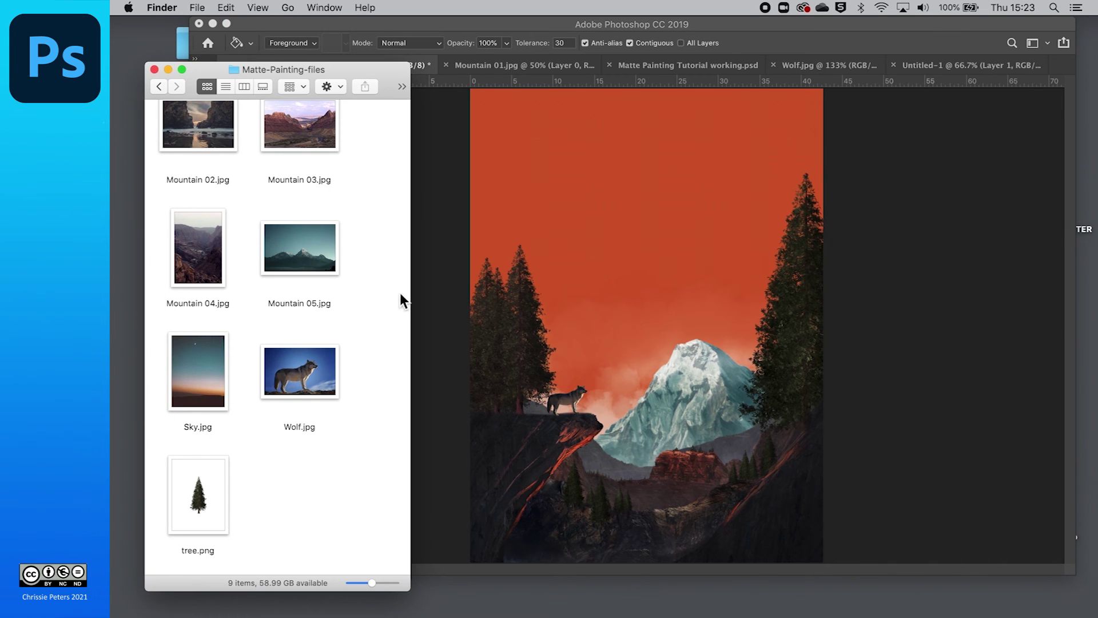
pyautogui.moveTo(199, 370); pyautogui.dragTo(719, 286)
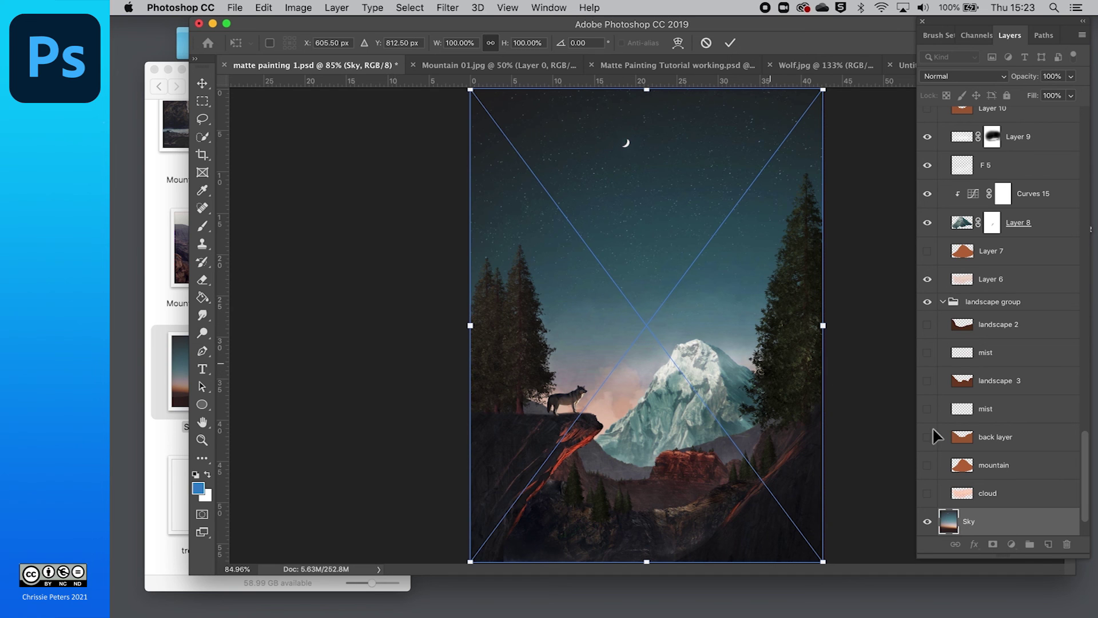
pyautogui.moveTo(1089, 513); pyautogui.dragTo(1089, 541)
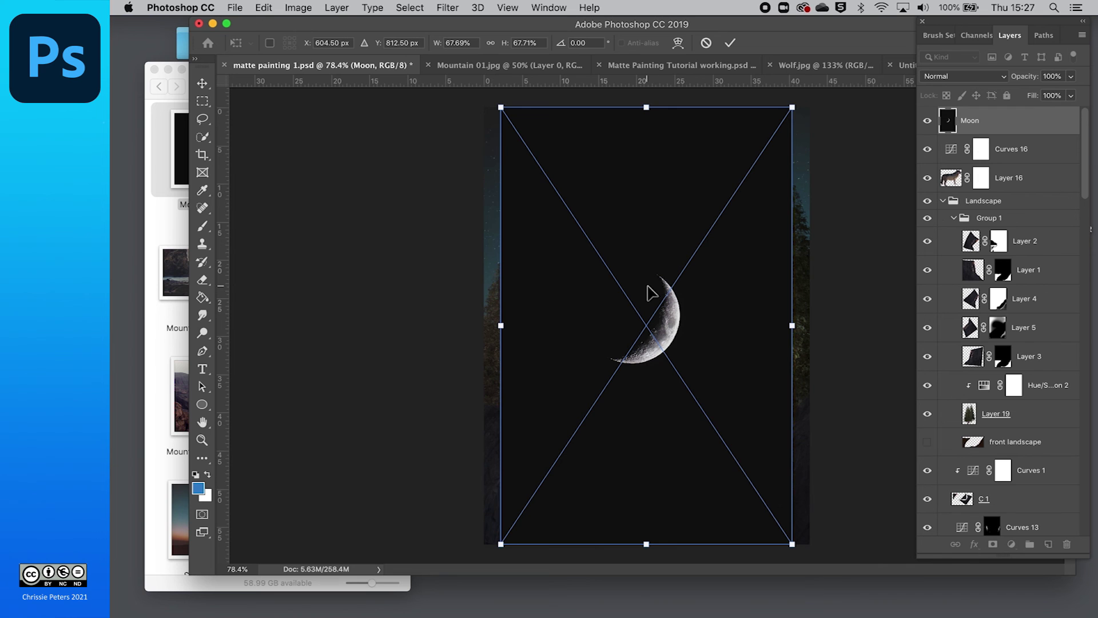
# - Place Moon.jpg afresh, copy its circular moon area onto a new layer, and delete the placed Moon layer
pyautogui.press('Escape')
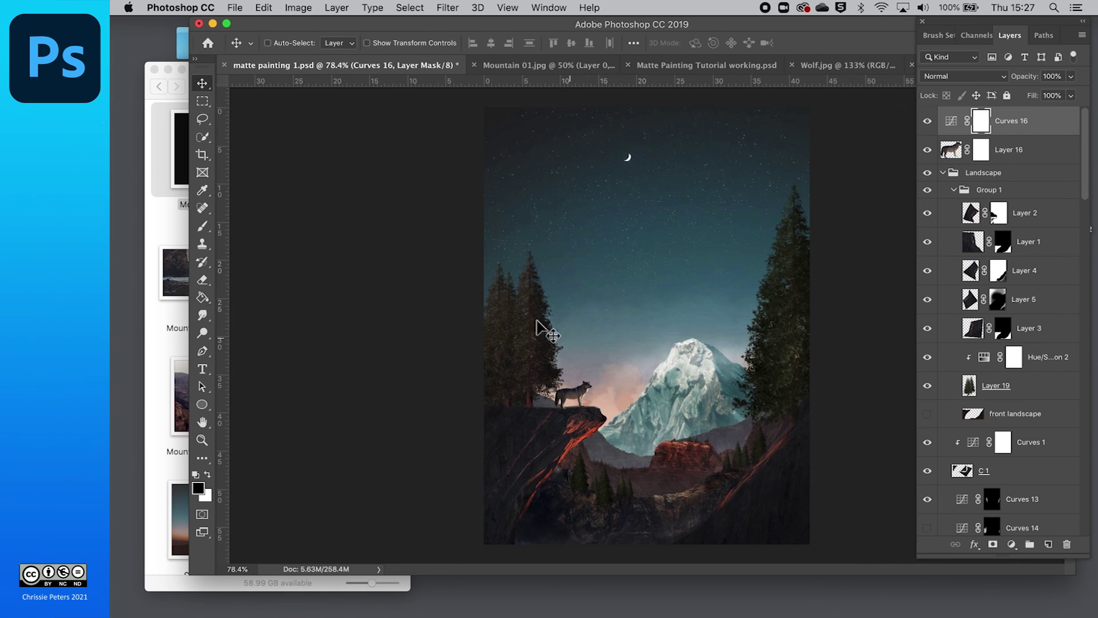
pyautogui.click(173, 214)
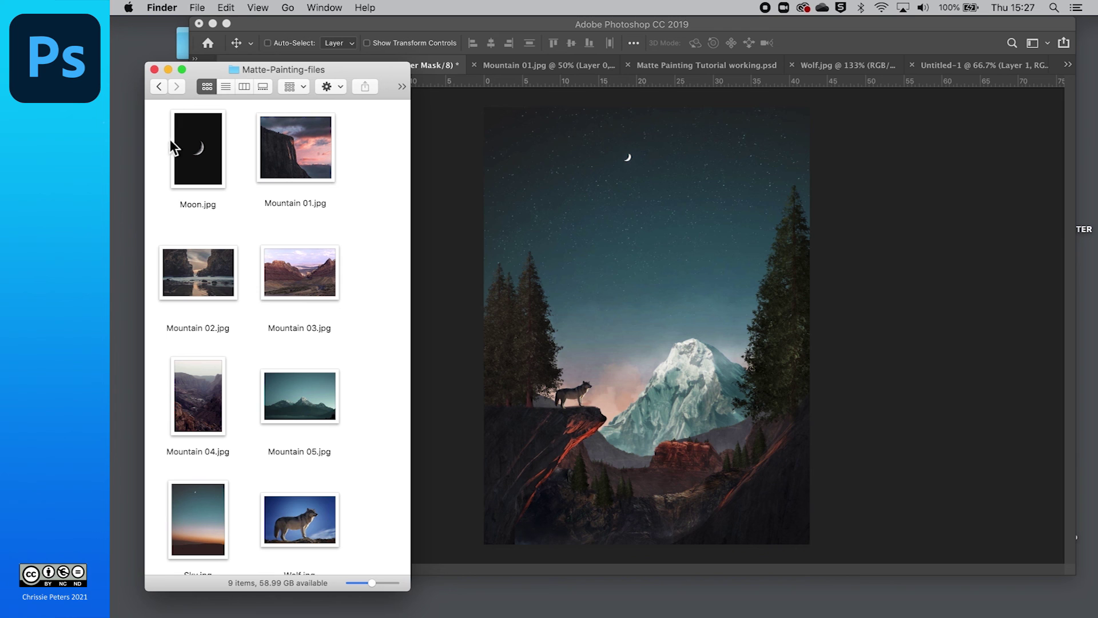
pyautogui.moveTo(208, 151); pyautogui.dragTo(651, 232)
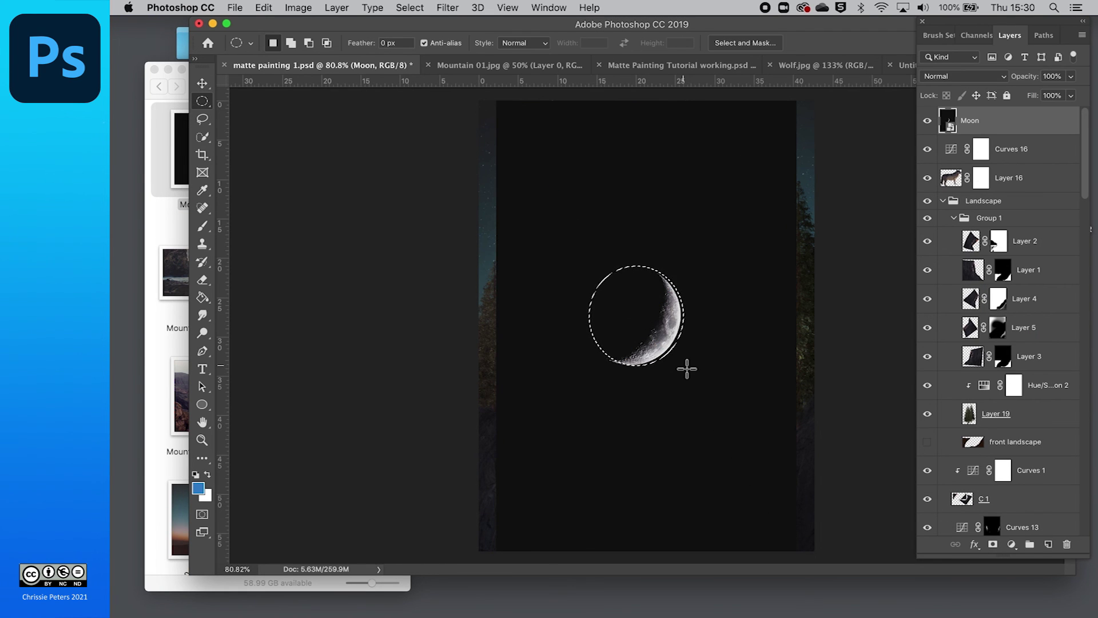
pyautogui.press('super+c')
pyautogui.press('super+v')
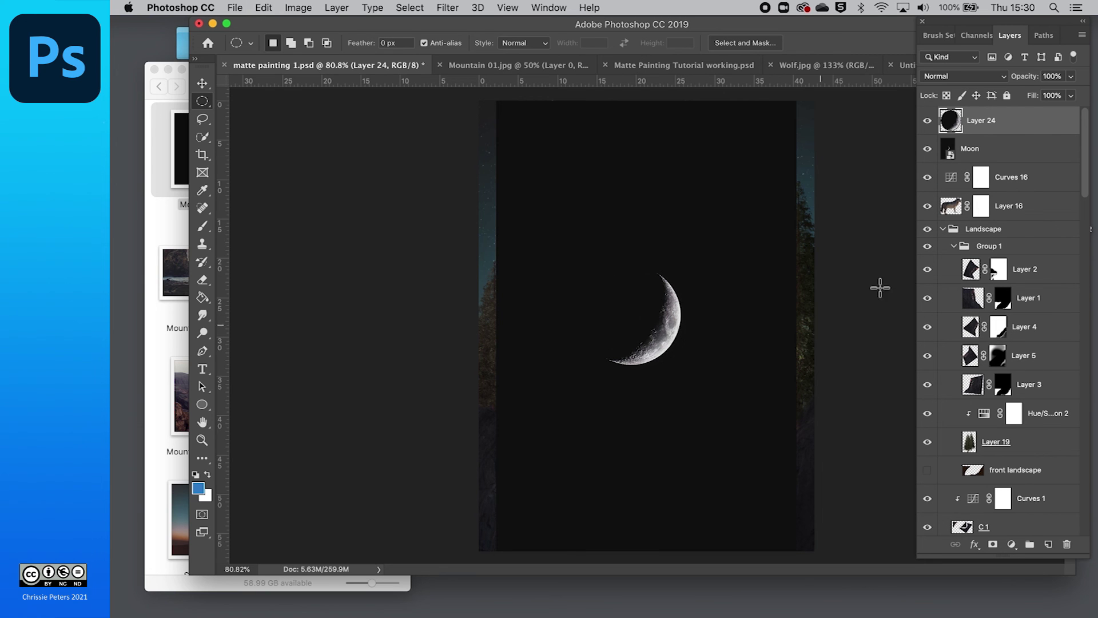
pyautogui.click(941, 152)
pyautogui.press('Delete')
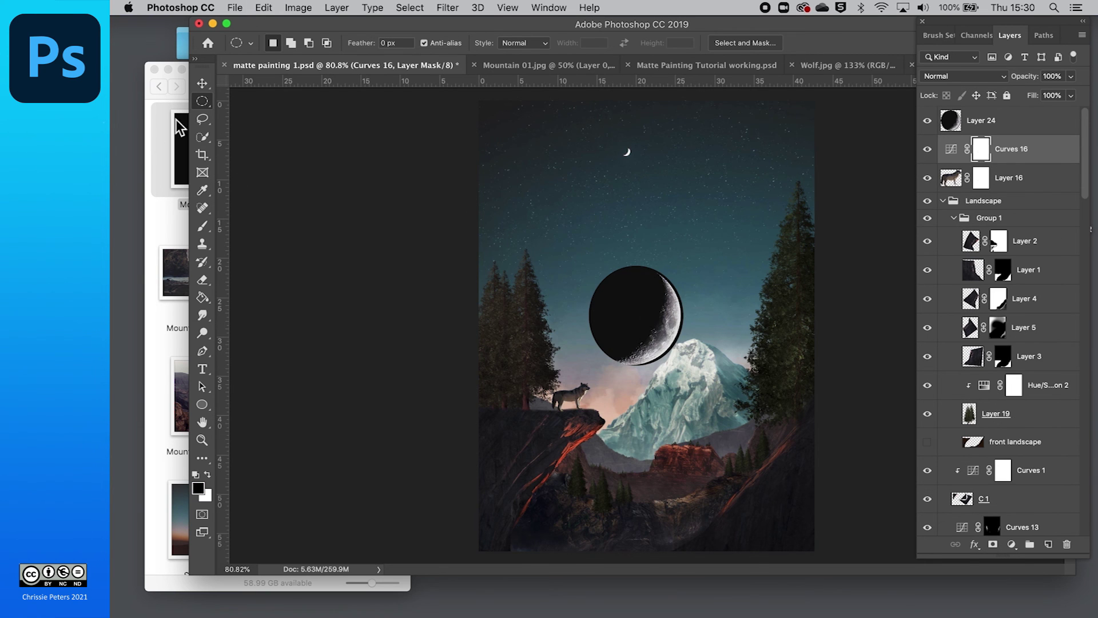
# - Move the moon on Layer 24 up into the starry sky, over the small moon
pyautogui.click(202, 82)
pyautogui.moveTo(639, 318); pyautogui.dragTo(611, 223)
pyautogui.click(949, 120)
pyautogui.moveTo(646, 321); pyautogui.dragTo(608, 188)
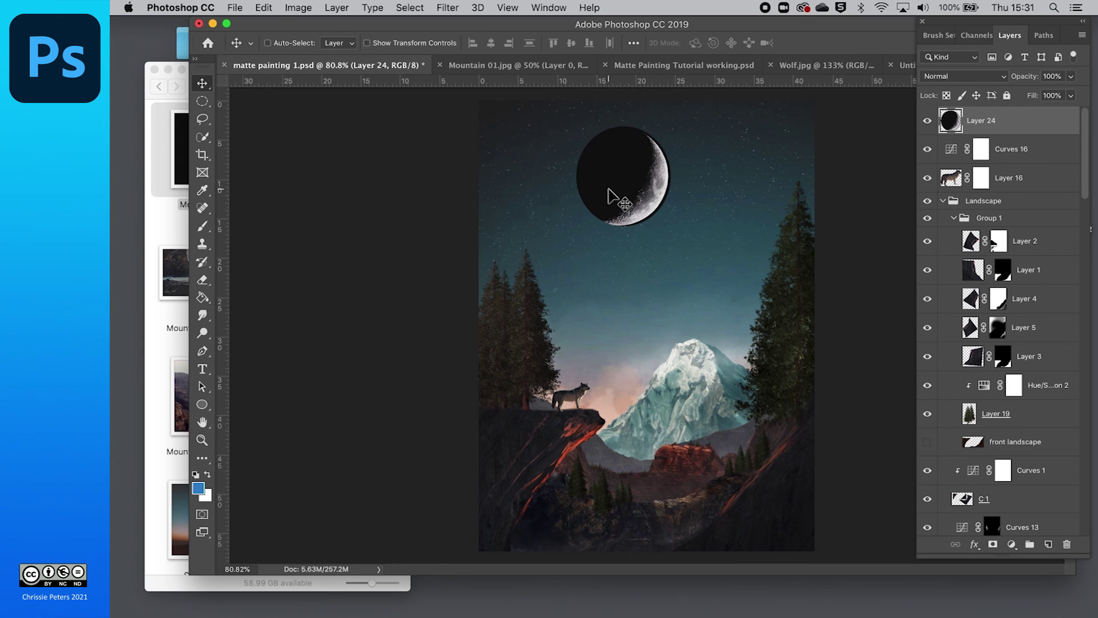
pyautogui.scroll(5, 608, 188)
pyautogui.scroll(1, 642, 213)
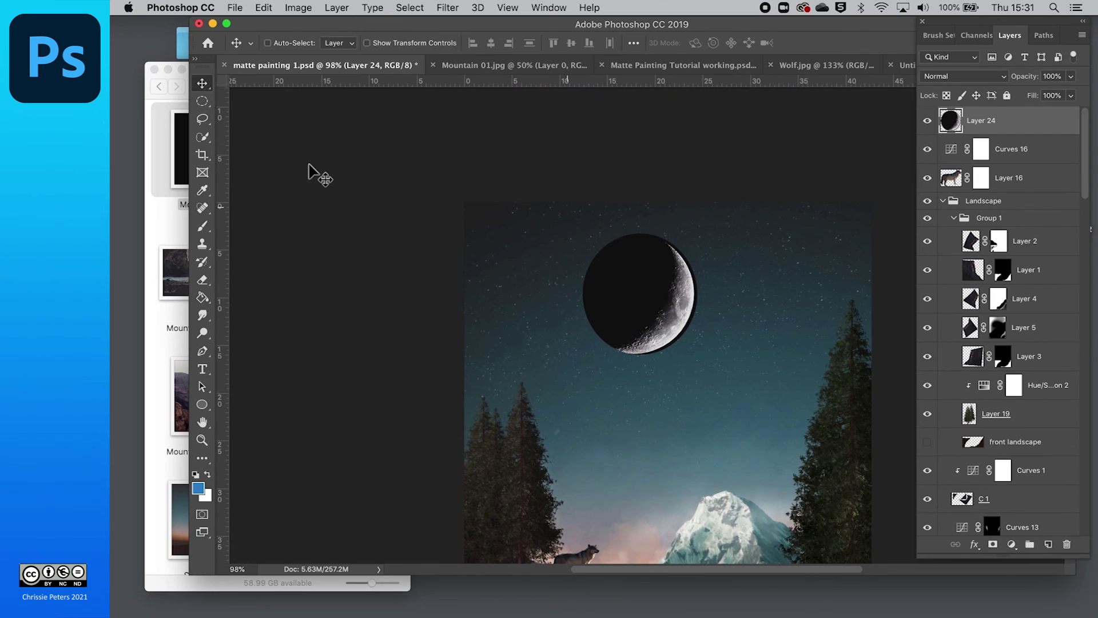
# - Place Moon.jpg from the Matte-Painting-files folder into the matte painting, above Curves 16
pyautogui.click(202, 102)
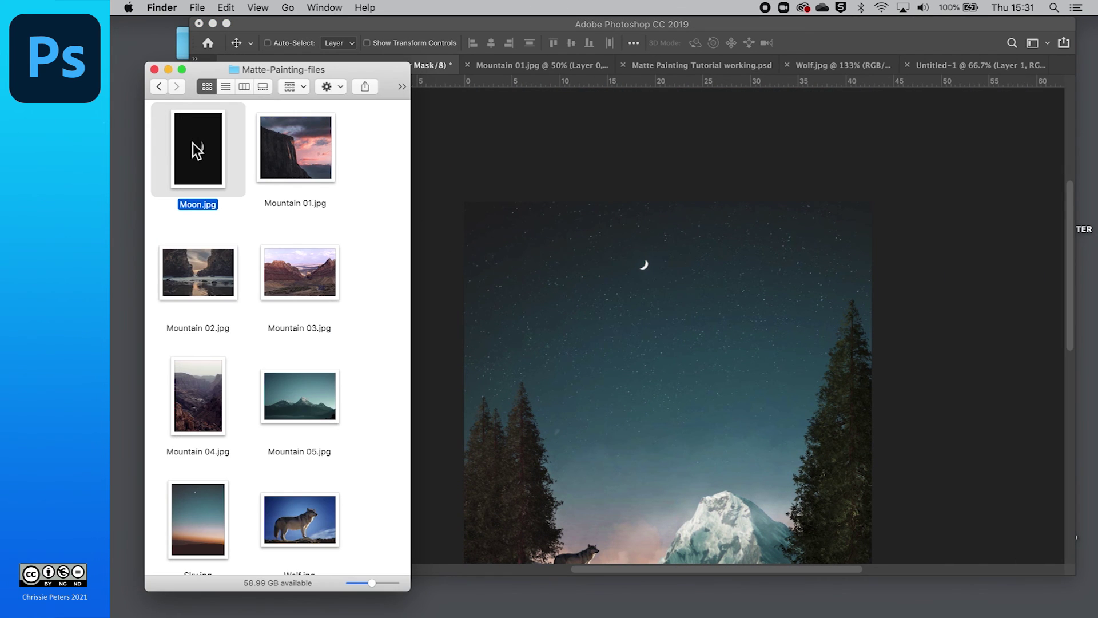
pyautogui.moveTo(200, 150); pyautogui.dragTo(699, 321)
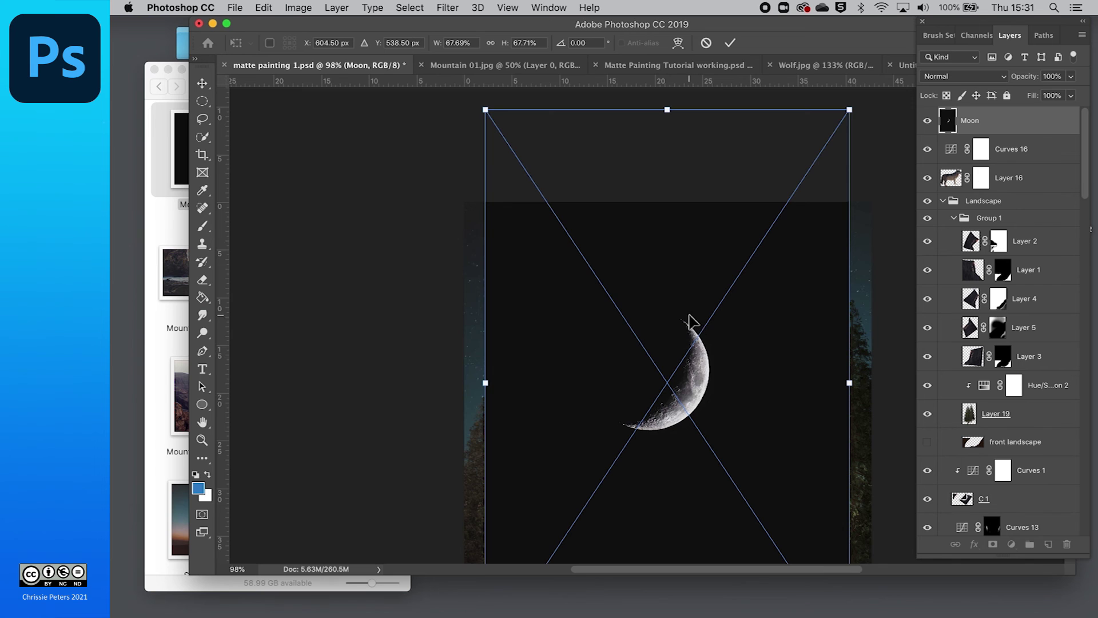
pyautogui.press('Return')
pyautogui.scroll(-2, 428, 286)
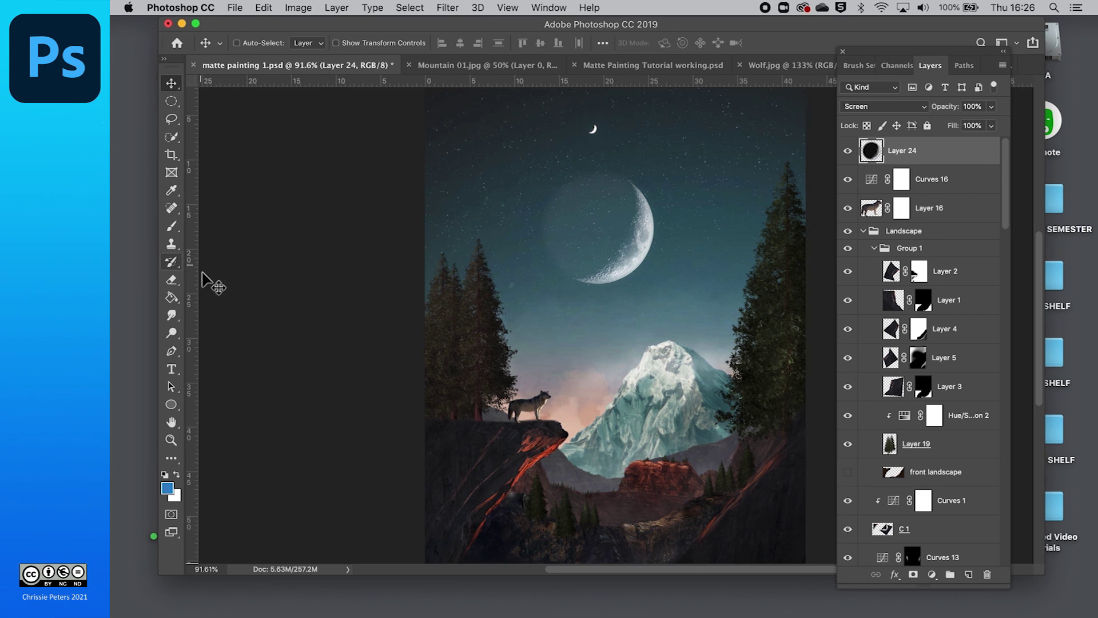
# - Erase the faint dark disc around the large crescent moon on Layer 24
pyautogui.click(172, 279)
pyautogui.moveTo(559, 211)
pyautogui.mouseDown()
pyautogui.moveTo(544, 255)
pyautogui.moveTo(564, 203)
pyautogui.moveTo(552, 250)
pyautogui.moveTo(575, 194)
pyautogui.moveTo(588, 199)
pyautogui.moveTo(603, 170)
pyautogui.moveTo(593, 178)
pyautogui.moveTo(605, 190)
pyautogui.moveTo(604, 181)
pyautogui.moveTo(548, 244)
pyautogui.moveTo(583, 195)
pyautogui.moveTo(564, 252)
pyautogui.moveTo(613, 190)
pyautogui.moveTo(616, 209)
pyautogui.moveTo(581, 250)
pyautogui.moveTo(617, 204)
pyautogui.moveTo(595, 252)
pyautogui.moveTo(554, 267)
pyautogui.moveTo(553, 281)
pyautogui.moveTo(616, 204)
pyautogui.moveTo(611, 231)
pyautogui.moveTo(592, 247)
pyautogui.moveTo(617, 203)
pyautogui.moveTo(617, 176)
pyautogui.moveTo(629, 178)
pyautogui.moveTo(558, 275)
pyautogui.moveTo(575, 264)
pyautogui.moveTo(563, 272)
pyautogui.moveTo(604, 187)
pyautogui.moveTo(557, 277)
pyautogui.moveTo(611, 186)
pyautogui.moveTo(519, 124)
pyautogui.mouseUp()
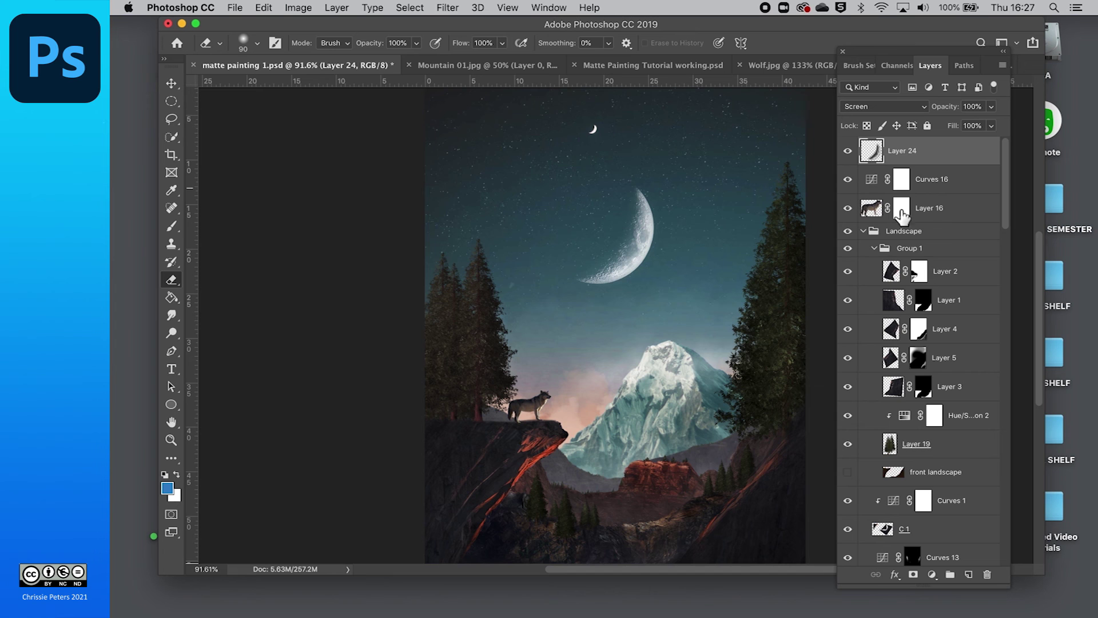
# - Copy a lassoed patch of starry sky beside the small moon from the Sky layer to a new layer and cover the small moon with it
pyautogui.scroll(-10, 958, 452)
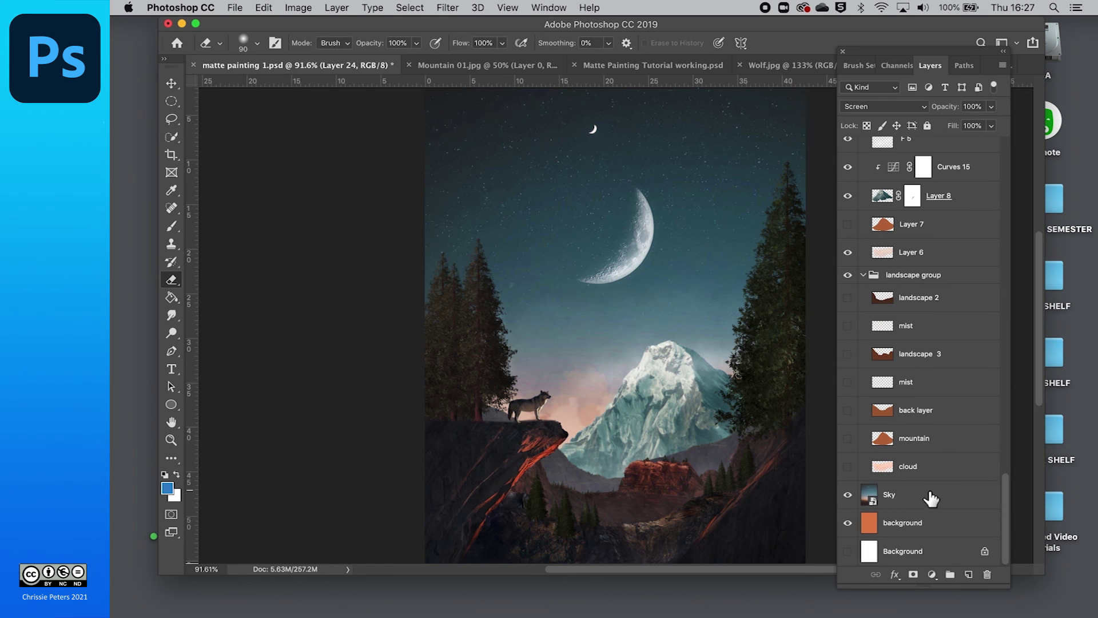
pyautogui.click(929, 495)
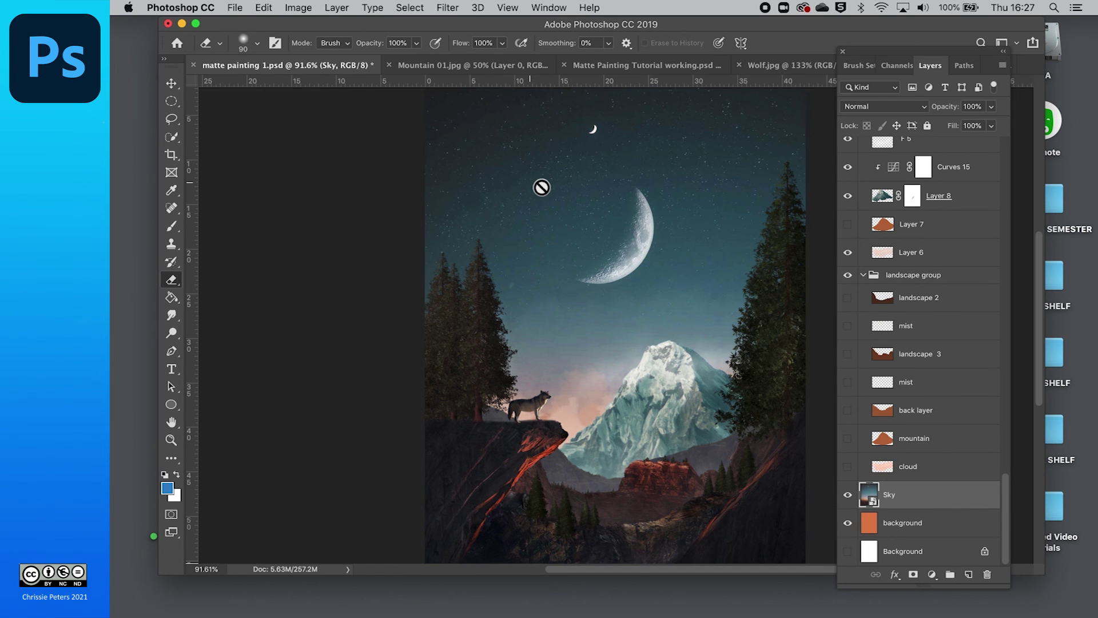
pyautogui.scroll(3, 542, 187)
pyautogui.scroll(6, 542, 187)
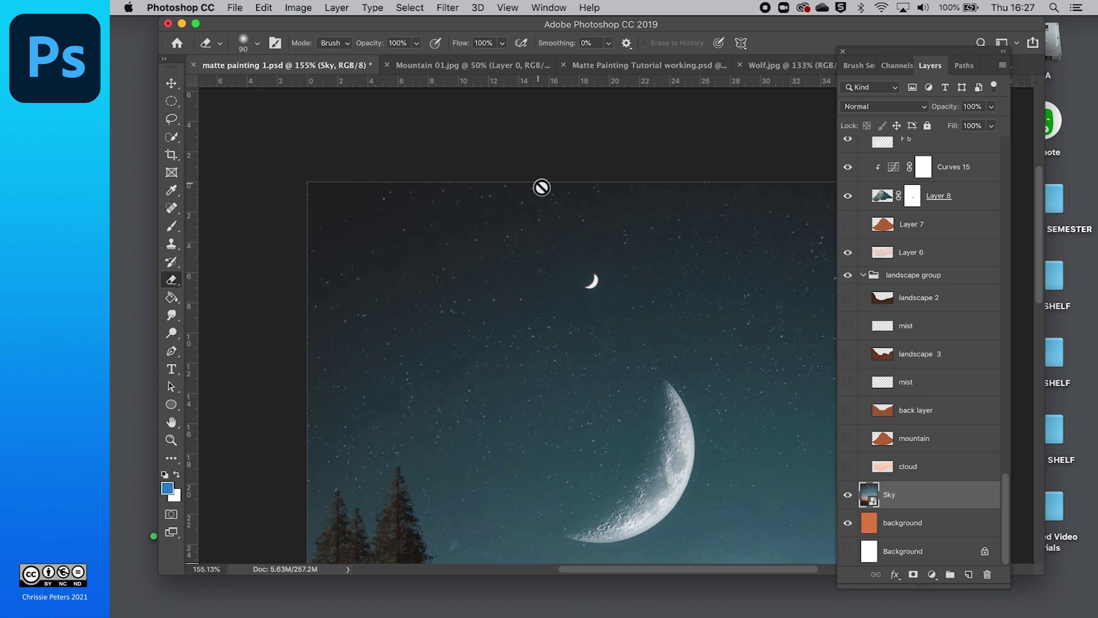
pyautogui.moveTo(171, 243); pyautogui.dragTo(227, 247)
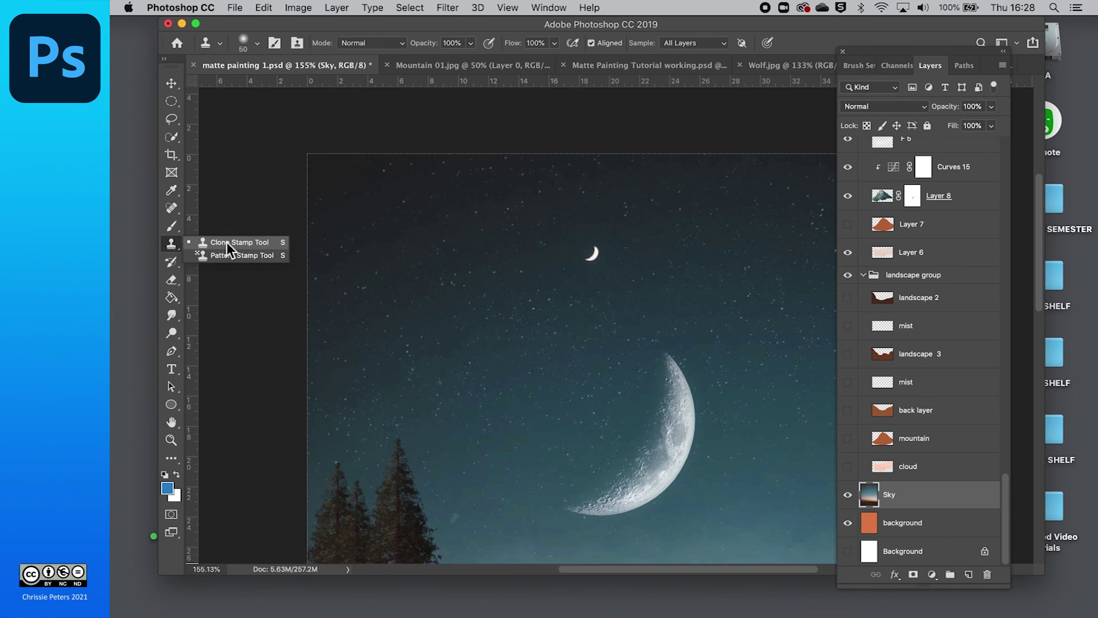
pyautogui.click(172, 119)
pyautogui.moveTo(542, 228)
pyautogui.mouseDown()
pyautogui.moveTo(569, 251)
pyautogui.moveTo(564, 263)
pyautogui.moveTo(535, 268)
pyautogui.moveTo(546, 240)
pyautogui.mouseUp()
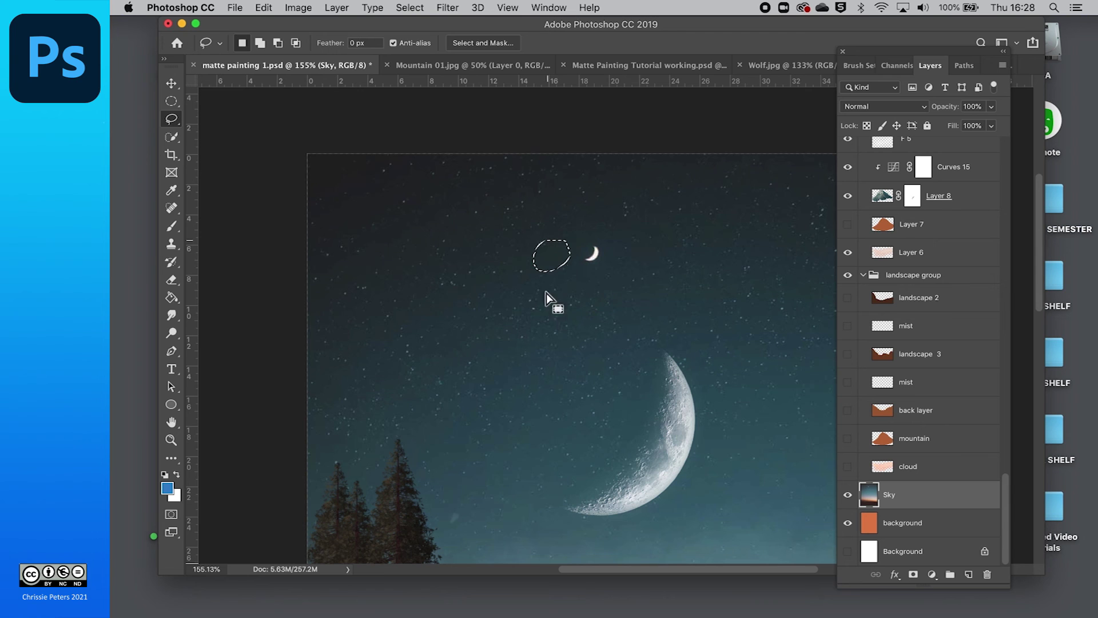
pyautogui.press('super+c')
pyautogui.press('super+v')
pyautogui.click(171, 83)
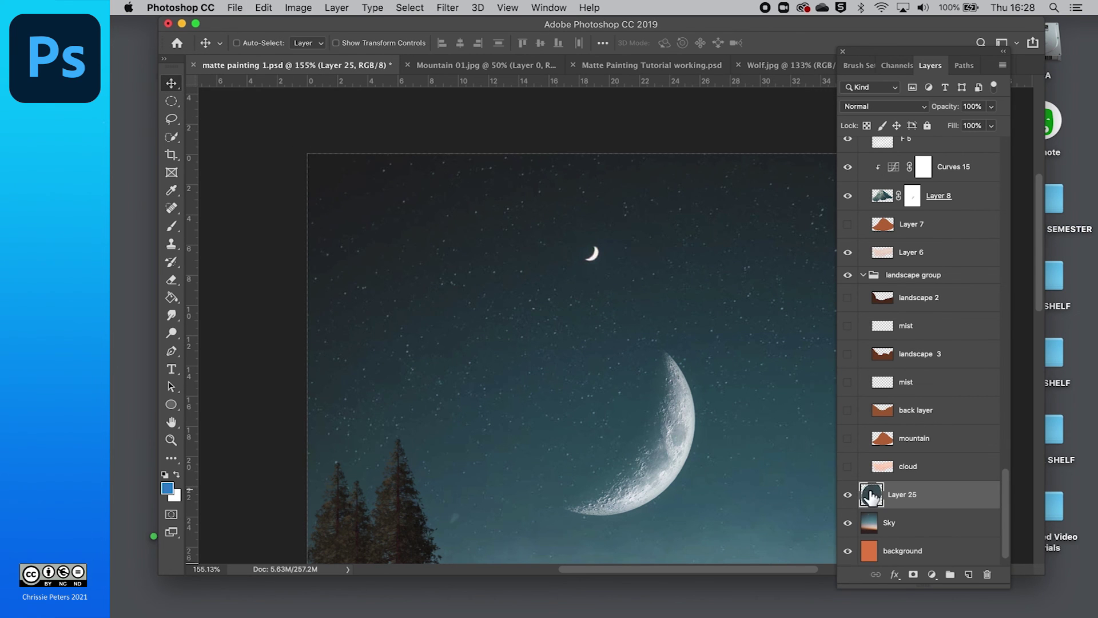
pyautogui.moveTo(524, 502); pyautogui.dragTo(563, 506)
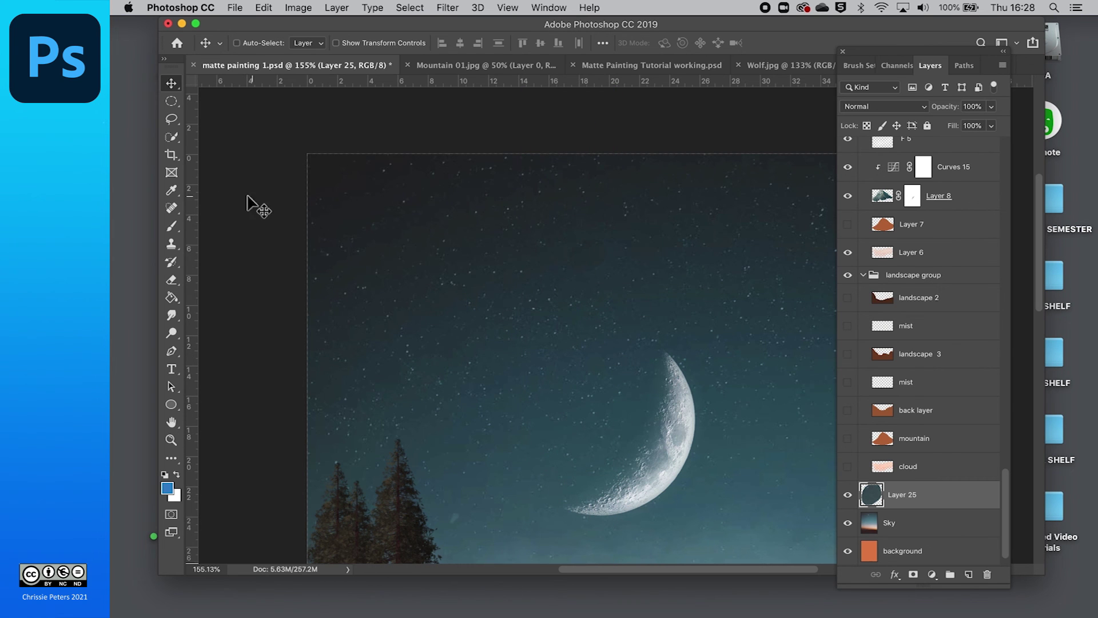
# - Soften the edges of the sky patch on Layer 25 with a size 45 eraser at 62% opacity, keeping the small moon covered
pyautogui.click(172, 279)
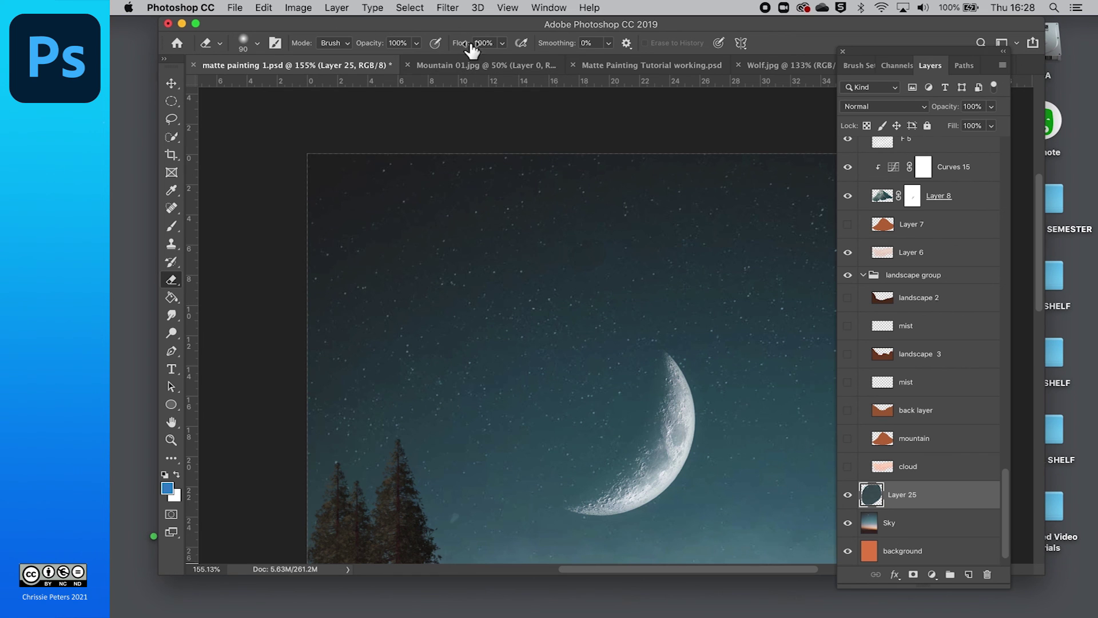
pyautogui.click(417, 44)
pyautogui.press('[')
pyautogui.press('[')
pyautogui.press('[')
pyautogui.press('[')
pyautogui.press('[')
pyautogui.click(572, 275)
pyautogui.click(590, 258)
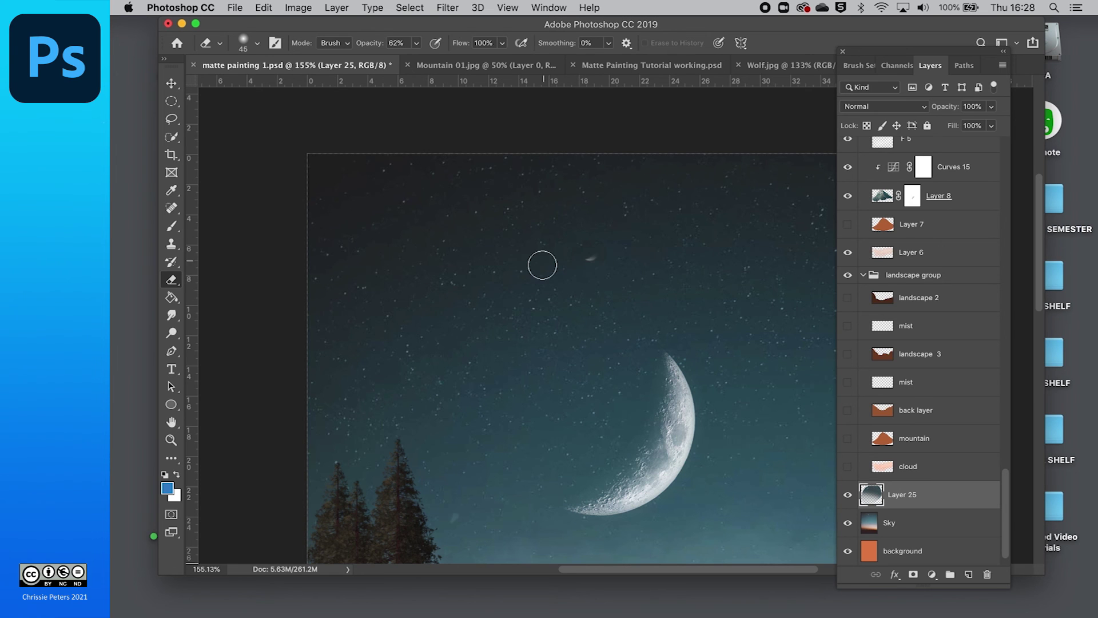
pyautogui.click(590, 258)
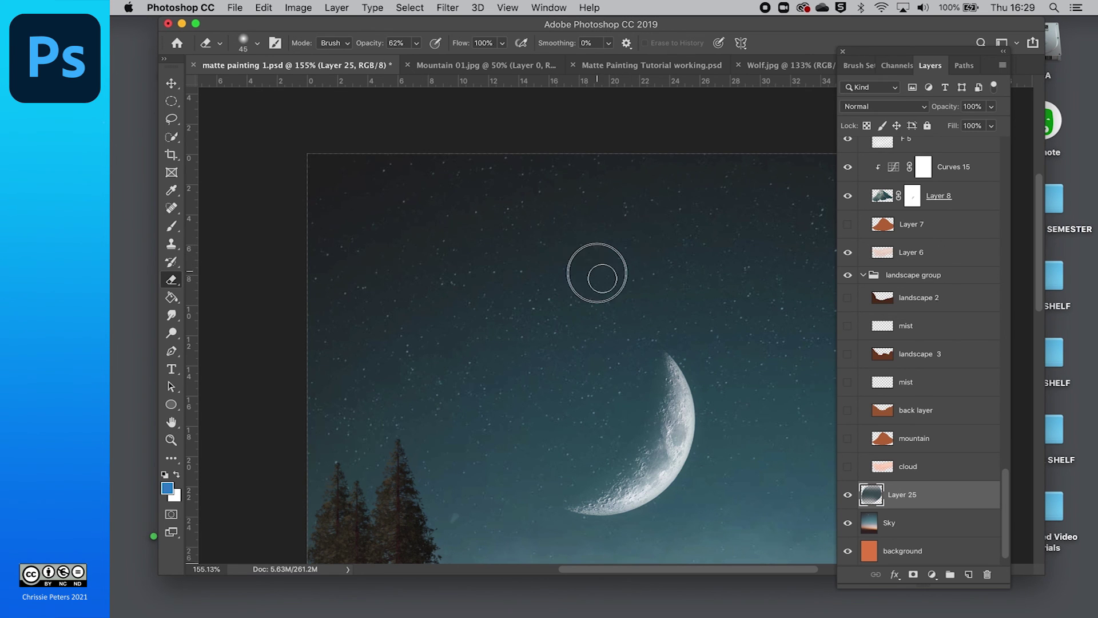
pyautogui.moveTo(575, 228)
pyautogui.mouseDown()
pyautogui.moveTo(608, 228)
pyautogui.moveTo(632, 248)
pyautogui.moveTo(562, 258)
pyautogui.moveTo(571, 237)
pyautogui.moveTo(592, 252)
pyautogui.mouseUp()
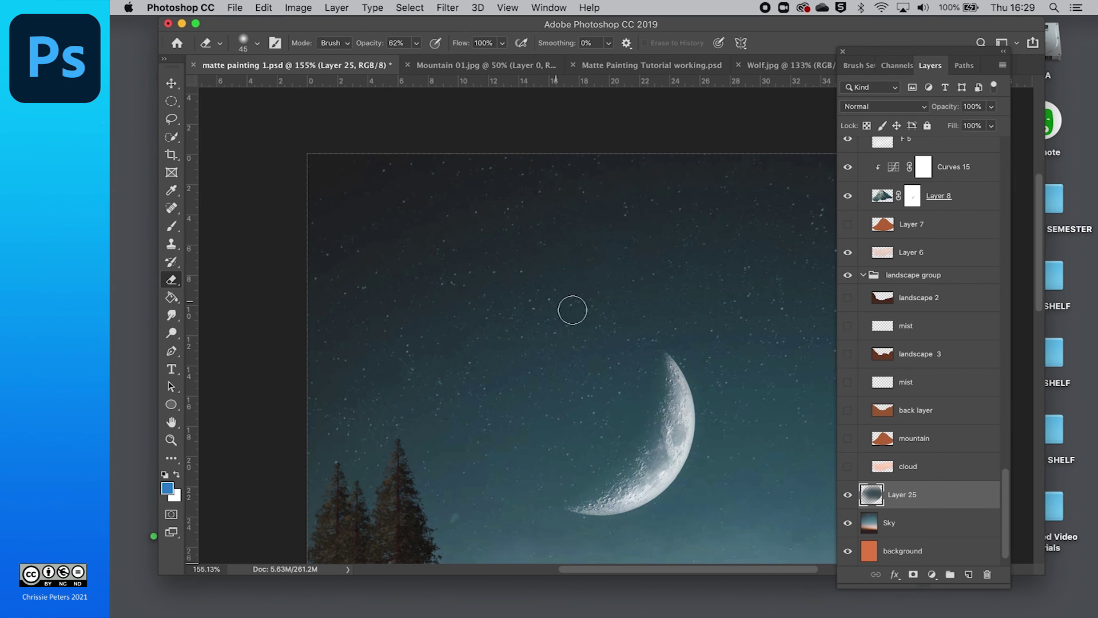
# - Add a blank layer directly above the moon on Layer 24
pyautogui.scroll(-6, 572, 310)
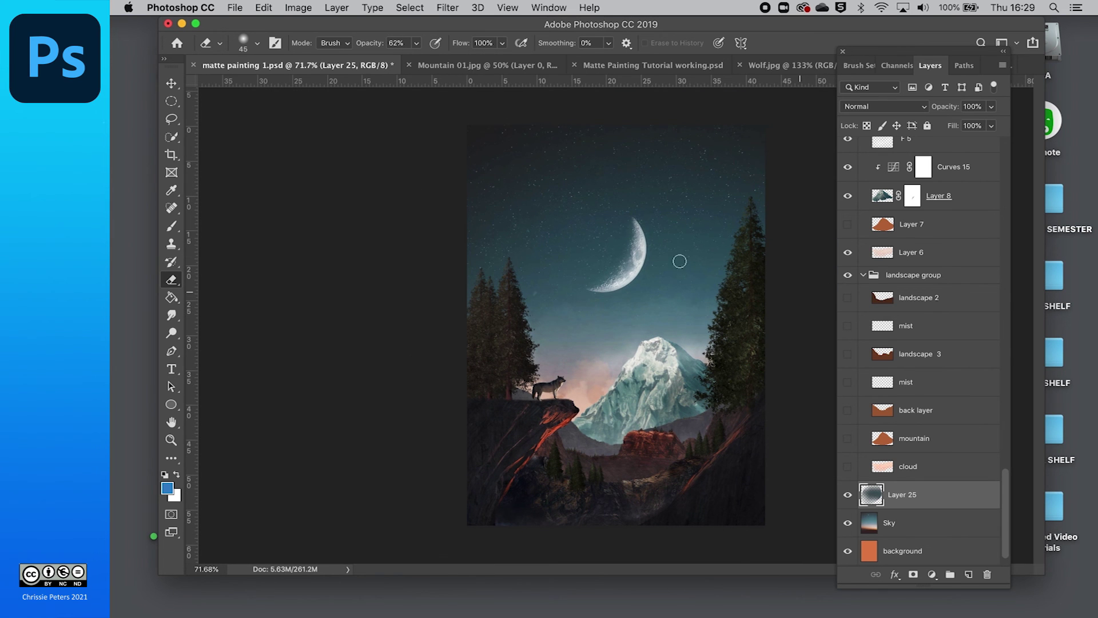
pyautogui.scroll(15, 976, 344)
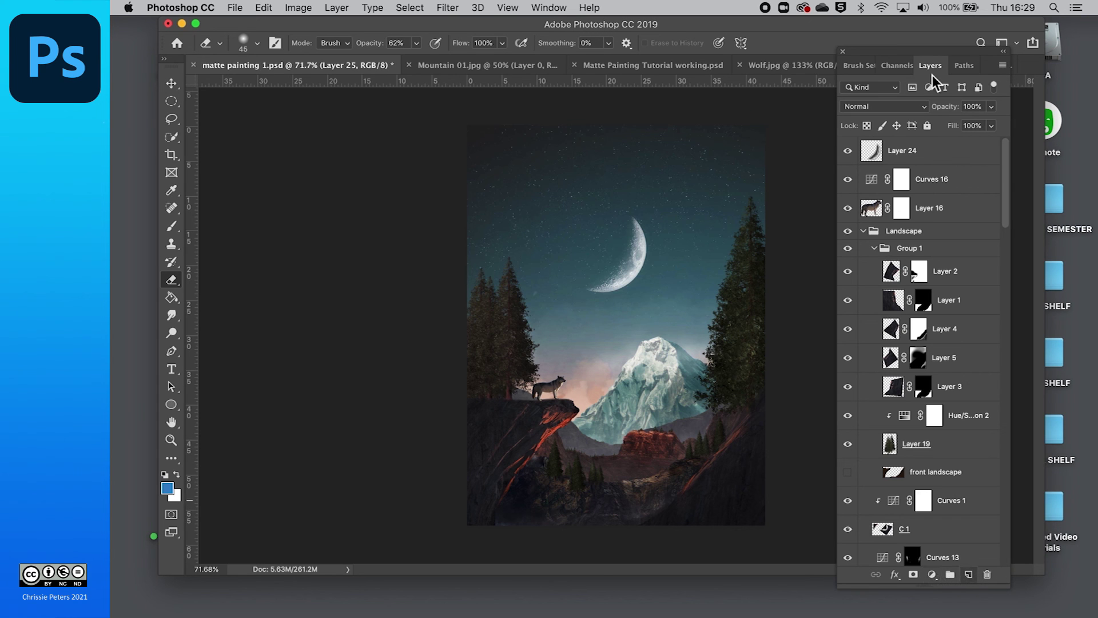
pyautogui.click(918, 154)
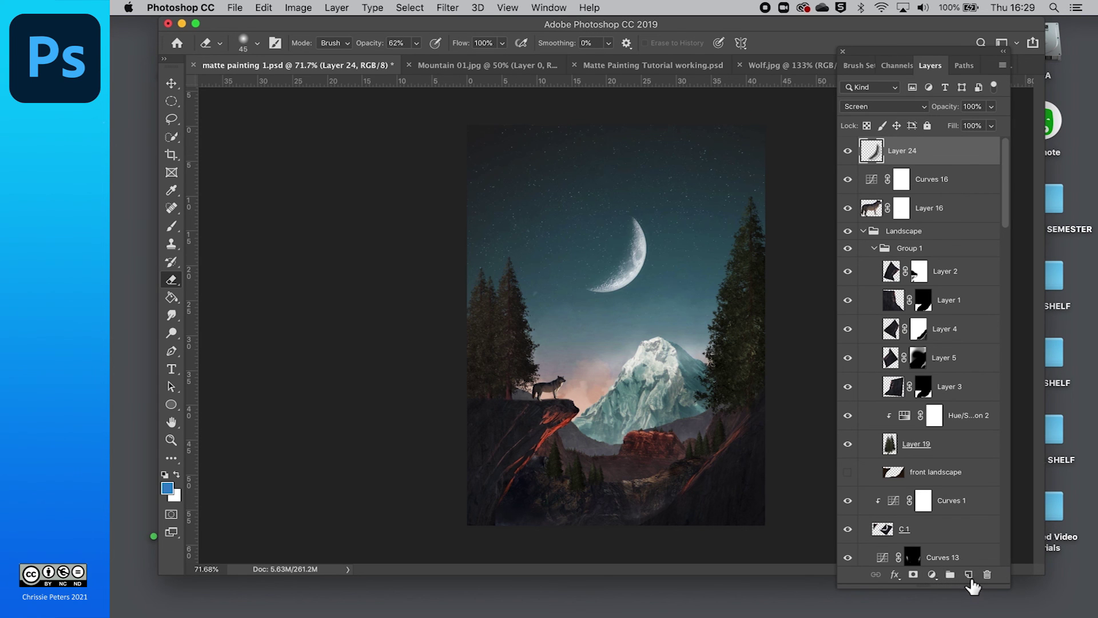
pyautogui.click(968, 574)
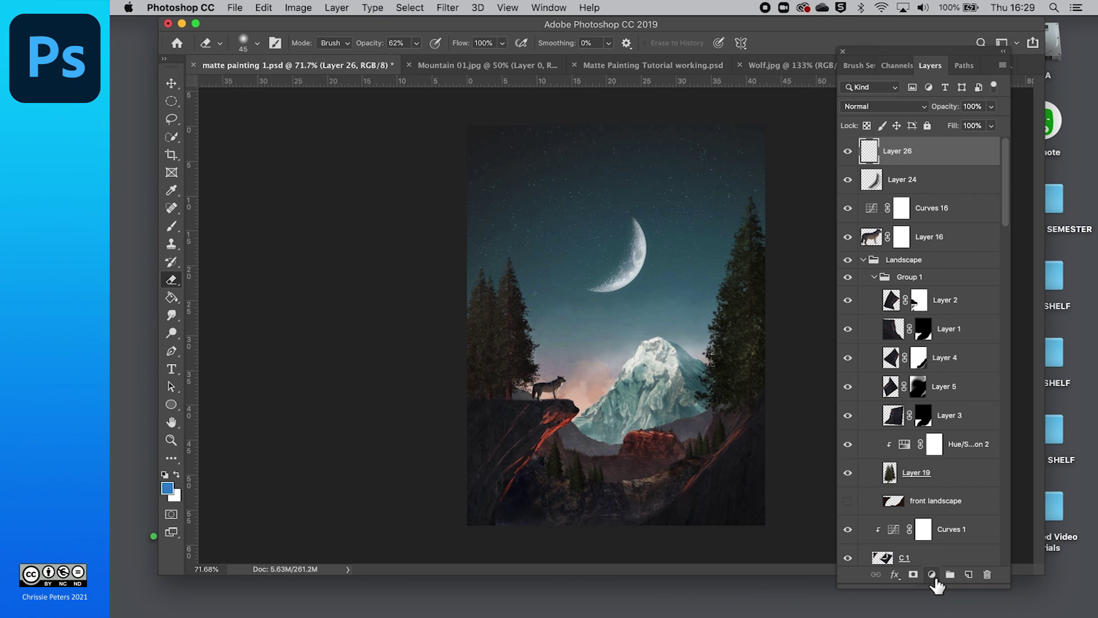
# - Add a Levels adjustment layer above Layer 26, setting the Red channel's shadow input to 7 and midtones to 0.76
pyautogui.click(932, 574)
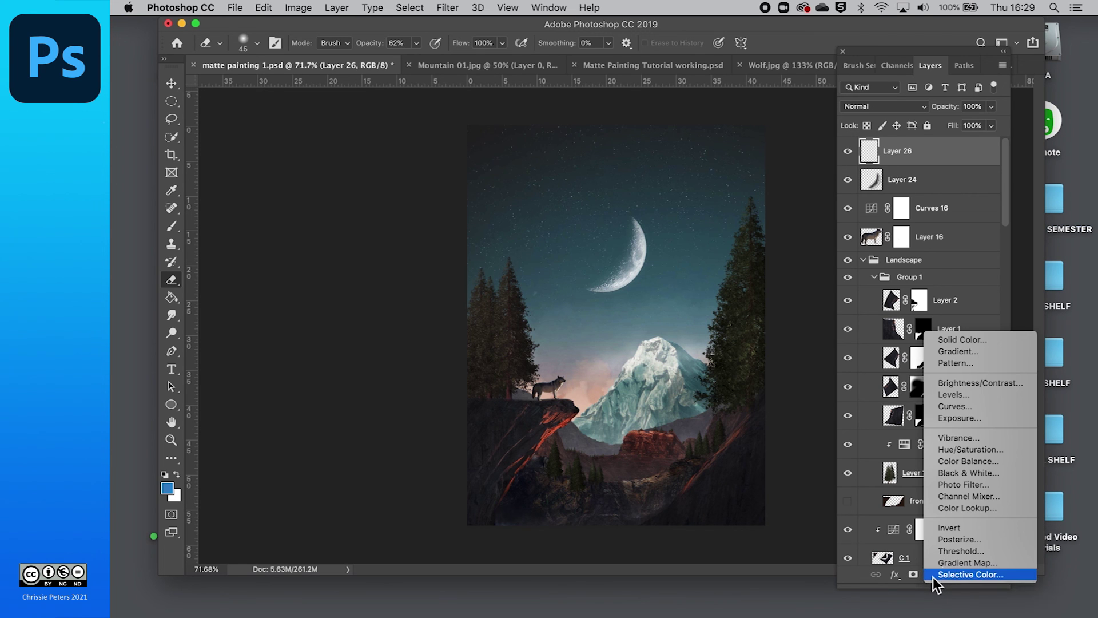
pyautogui.click(962, 398)
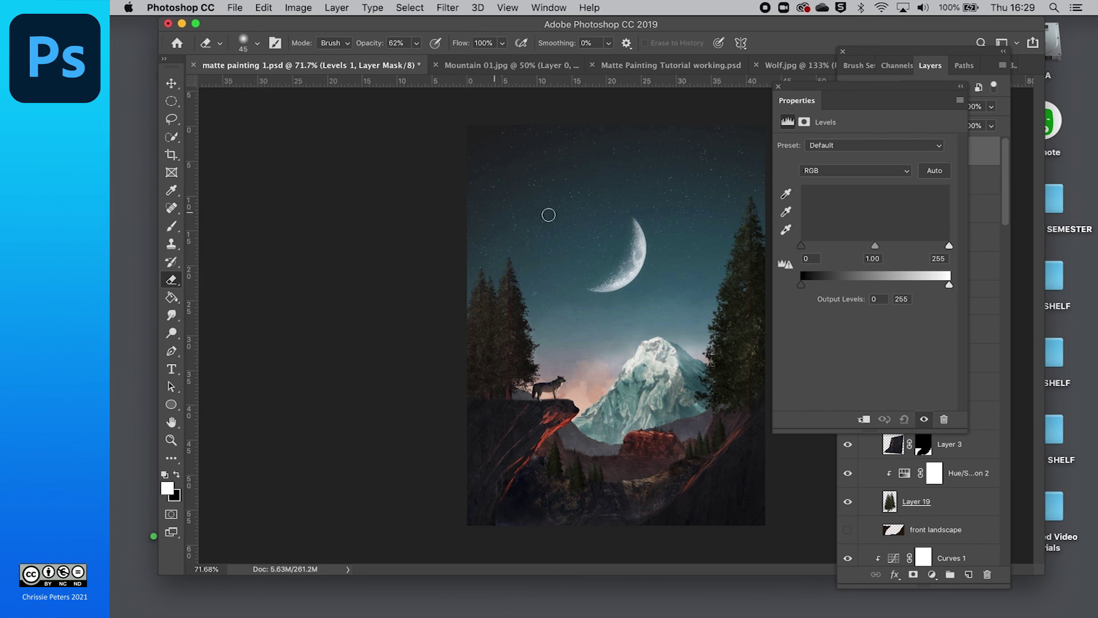
pyautogui.click(906, 171)
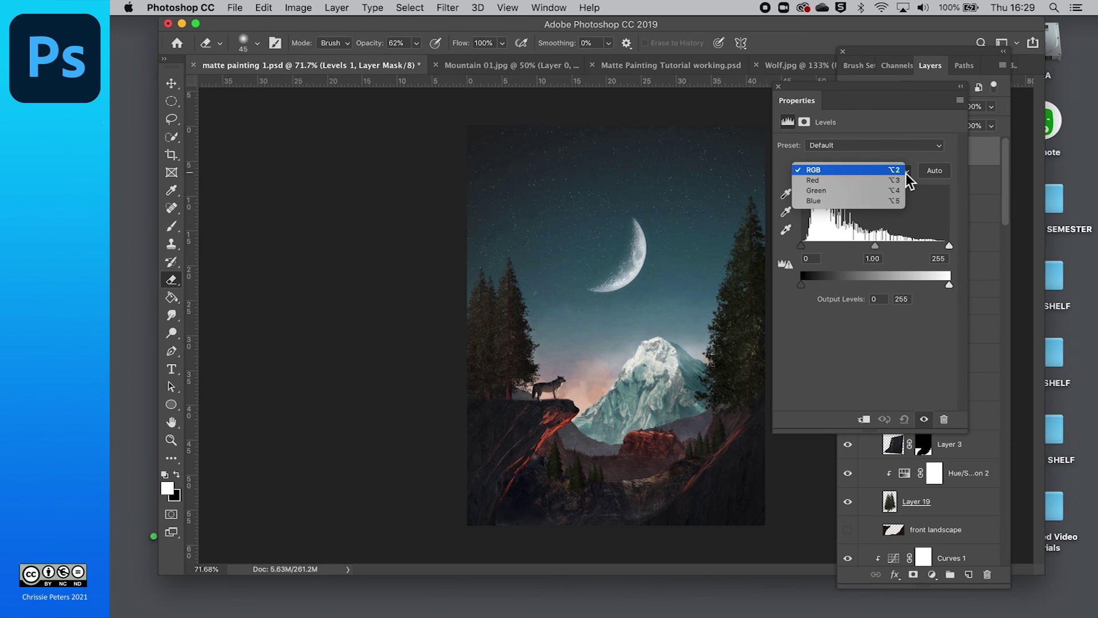
pyautogui.click(870, 182)
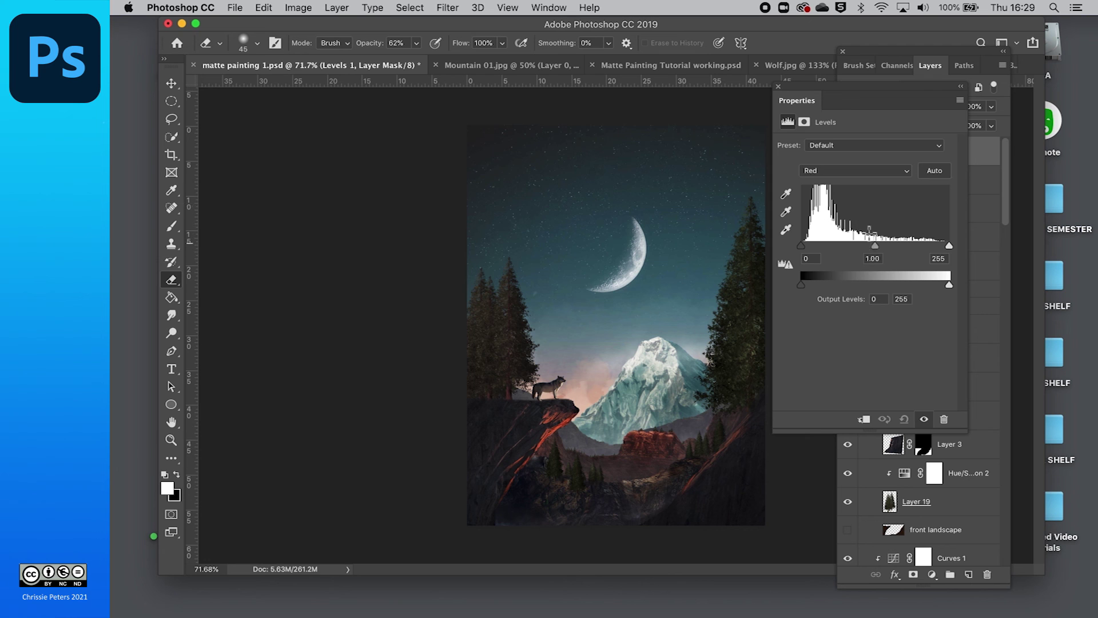
pyautogui.moveTo(877, 249); pyautogui.dragTo(890, 245)
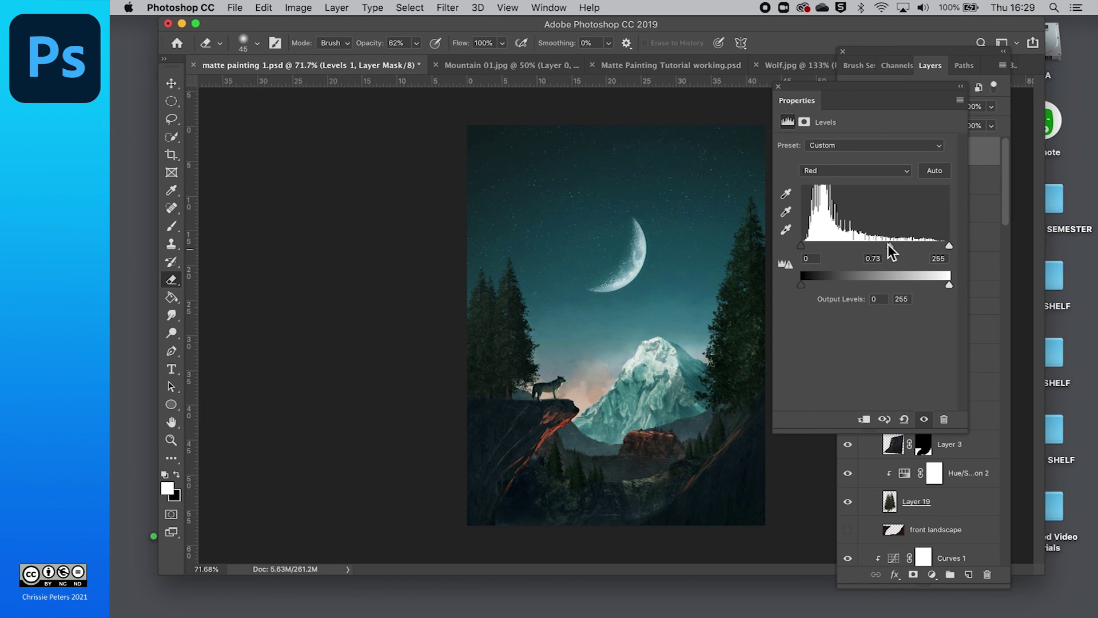
pyautogui.moveTo(855, 245)
pyautogui.mouseDown()
pyautogui.moveTo(818, 251)
pyautogui.moveTo(861, 254)
pyautogui.mouseUp()
pyautogui.moveTo(802, 248); pyautogui.dragTo(807, 248)
# - Darken the Blue channel's midtones in Levels 1 and set the Green channel's midtones to 0.87
pyautogui.click(904, 175)
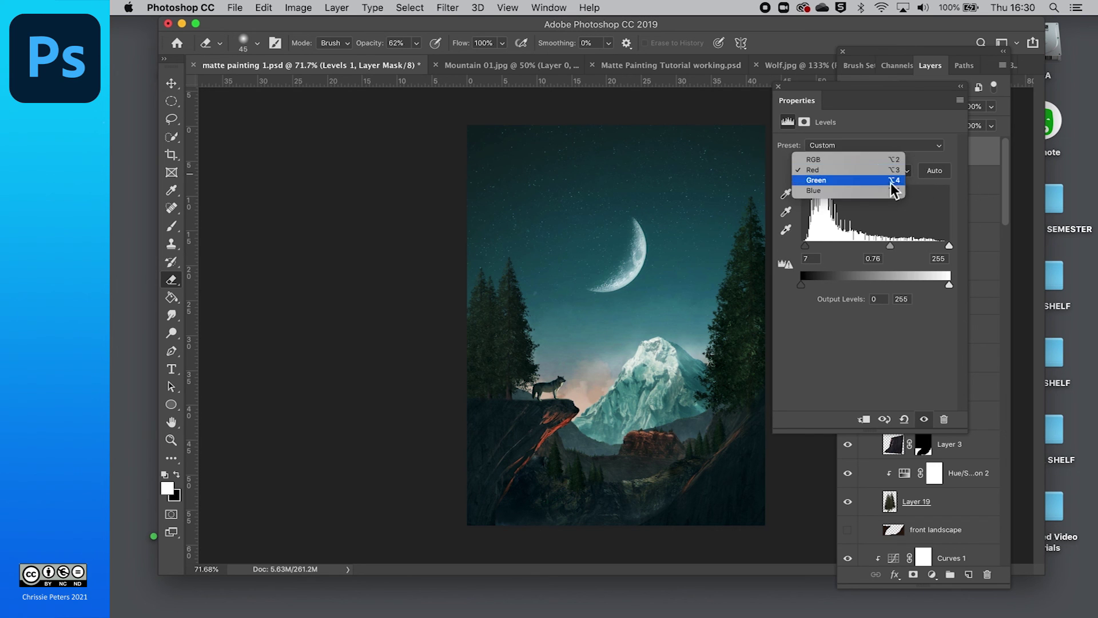
pyautogui.click(888, 188)
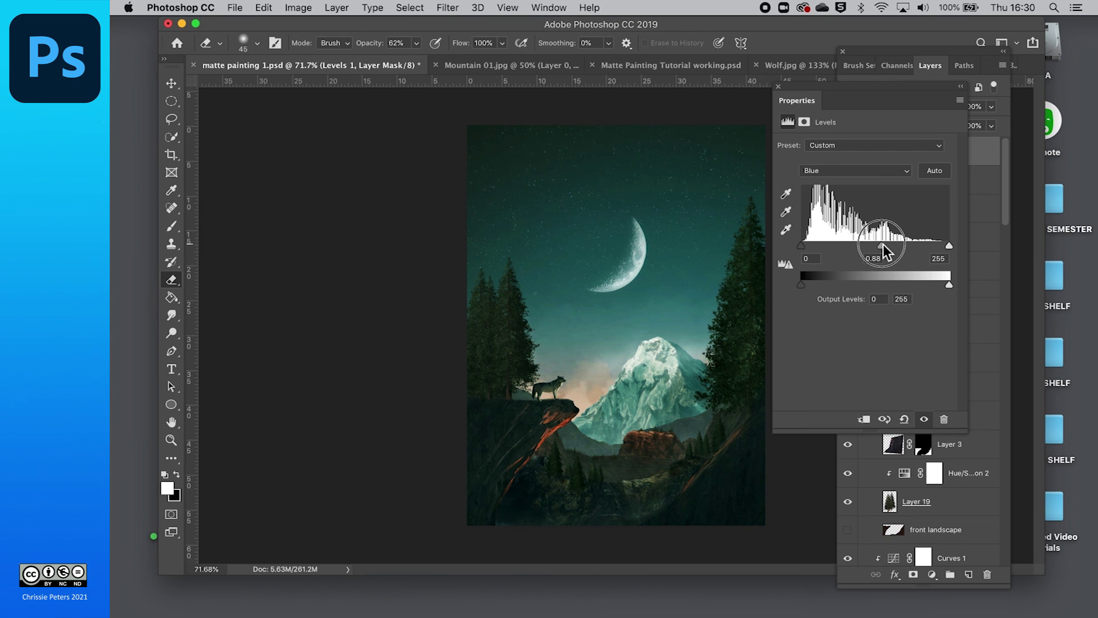
pyautogui.moveTo(879, 245); pyautogui.dragTo(879, 245)
pyautogui.click(905, 171)
pyautogui.click(888, 159)
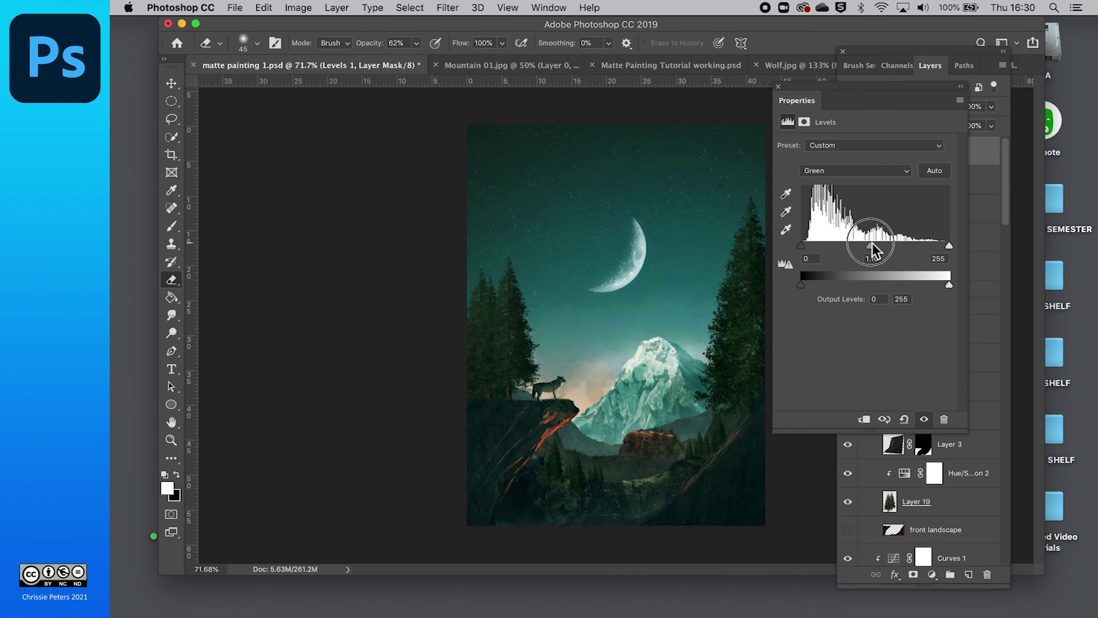
pyautogui.moveTo(871, 244); pyautogui.dragTo(887, 244)
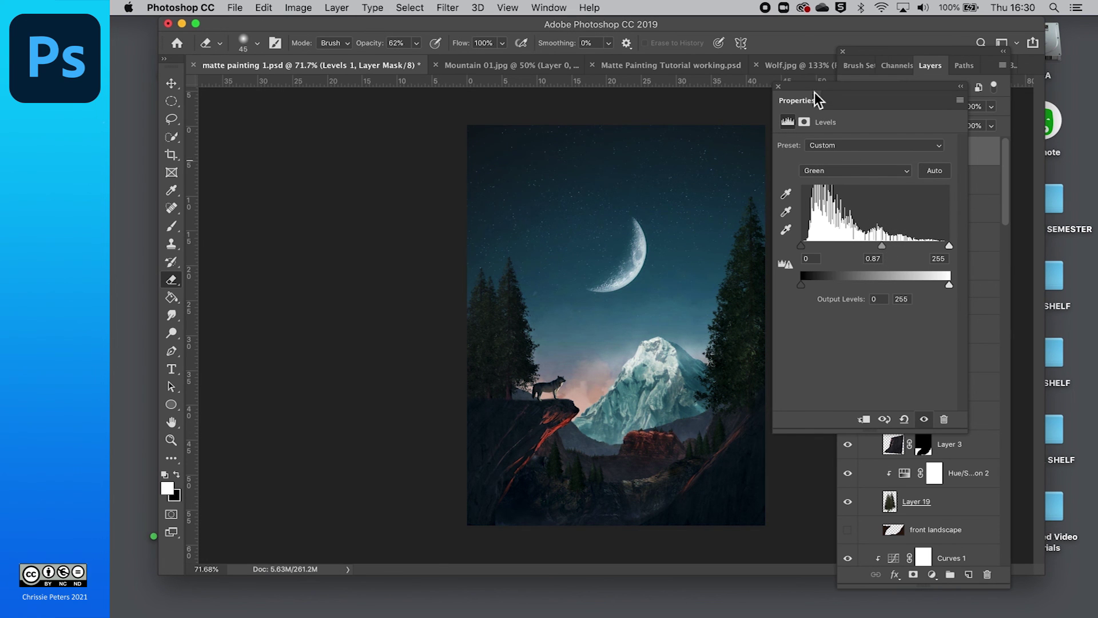
pyautogui.click(778, 86)
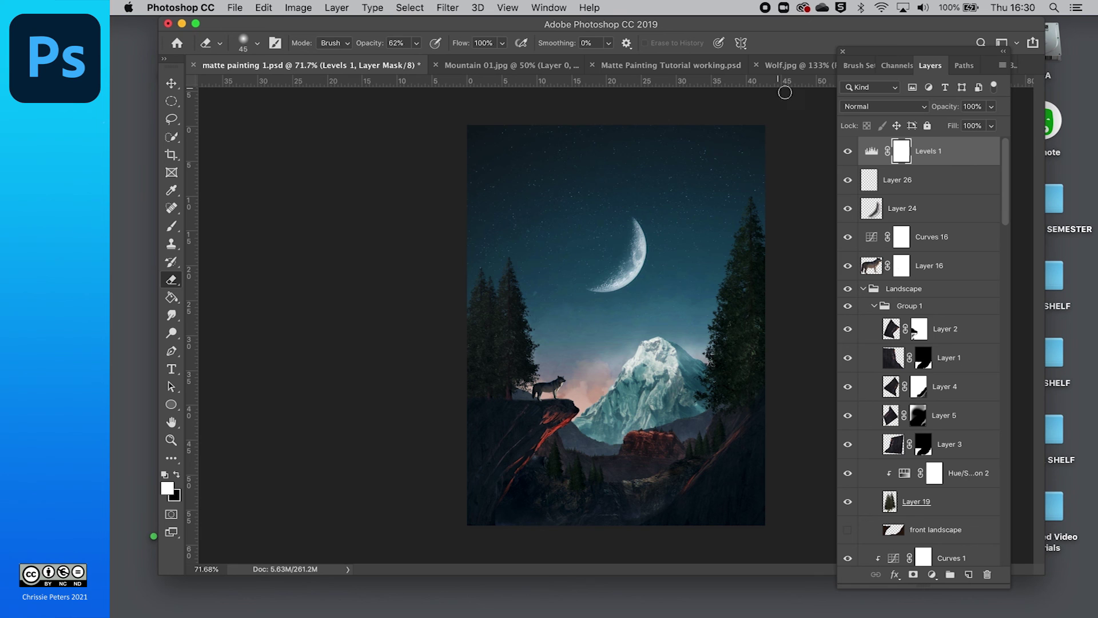
# - Discard the Levels 1 adjustment layer and add a fresh Levels adjustment above Layer 26
pyautogui.moveTo(913, 192)
pyautogui.mouseDown()
pyautogui.moveTo(954, 514)
pyautogui.moveTo(972, 555)
pyautogui.moveTo(950, 579)
pyautogui.mouseUp()
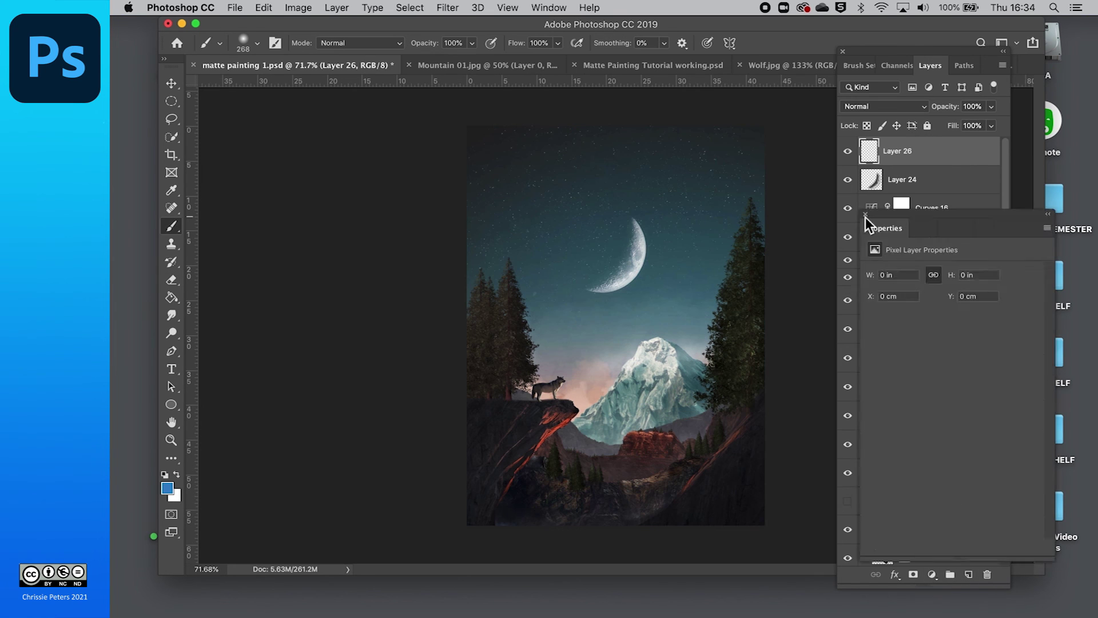
pyautogui.click(865, 215)
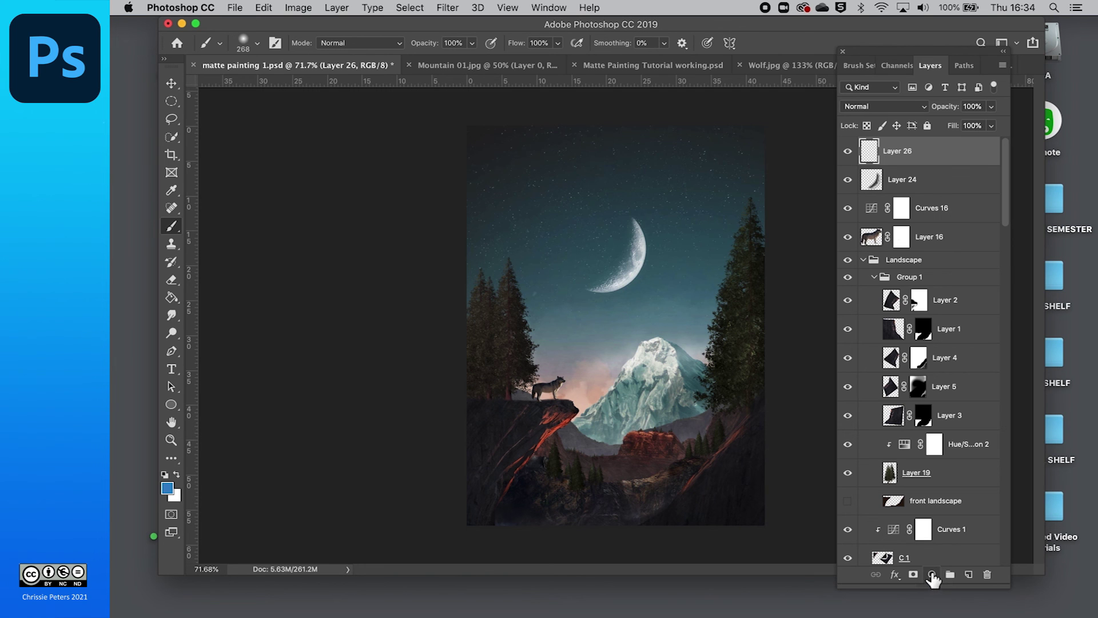
pyautogui.click(932, 574)
pyautogui.click(946, 394)
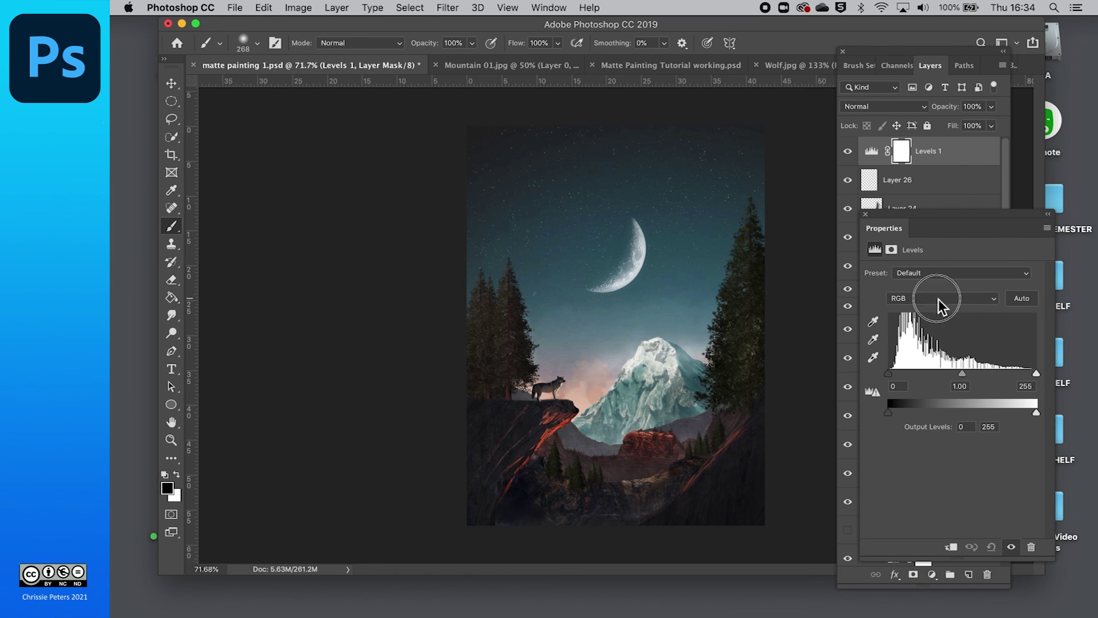
pyautogui.click(939, 300)
pyautogui.click(937, 315)
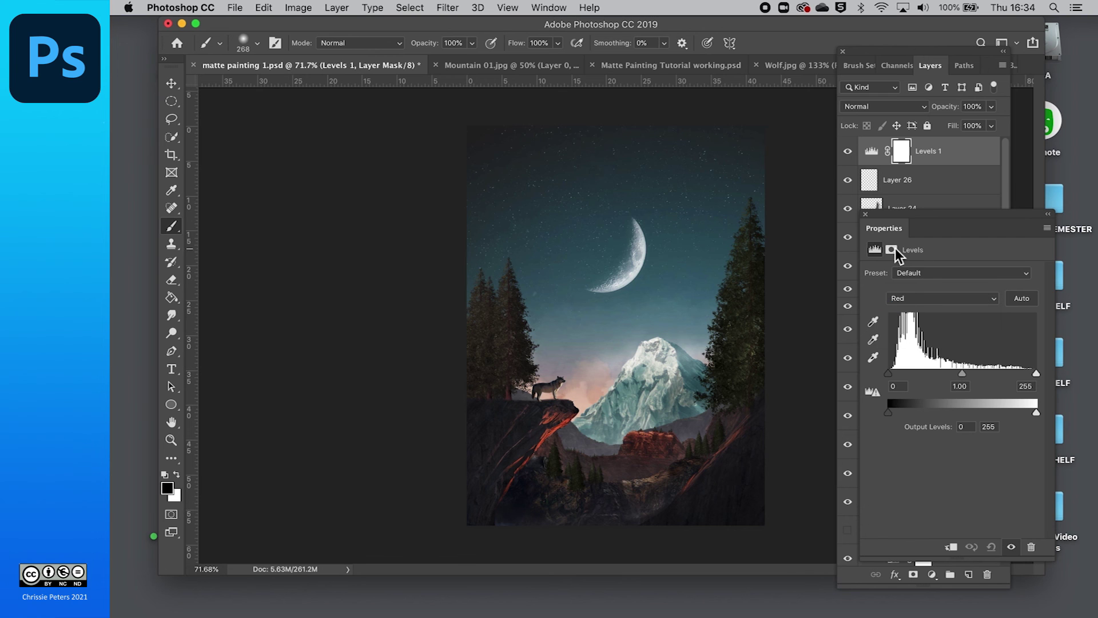
# - Mask the Levels adjustment out of the upper sky and around the wolf's cliff using a size 268 black brush
pyautogui.click(892, 249)
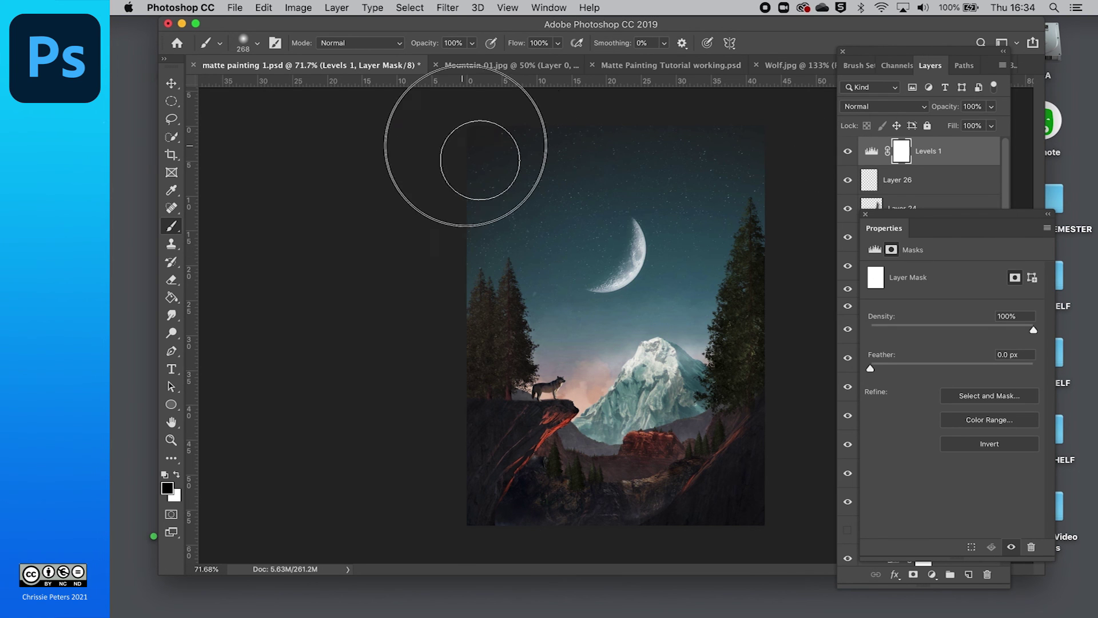
pyautogui.moveTo(498, 181); pyautogui.dragTo(760, 196)
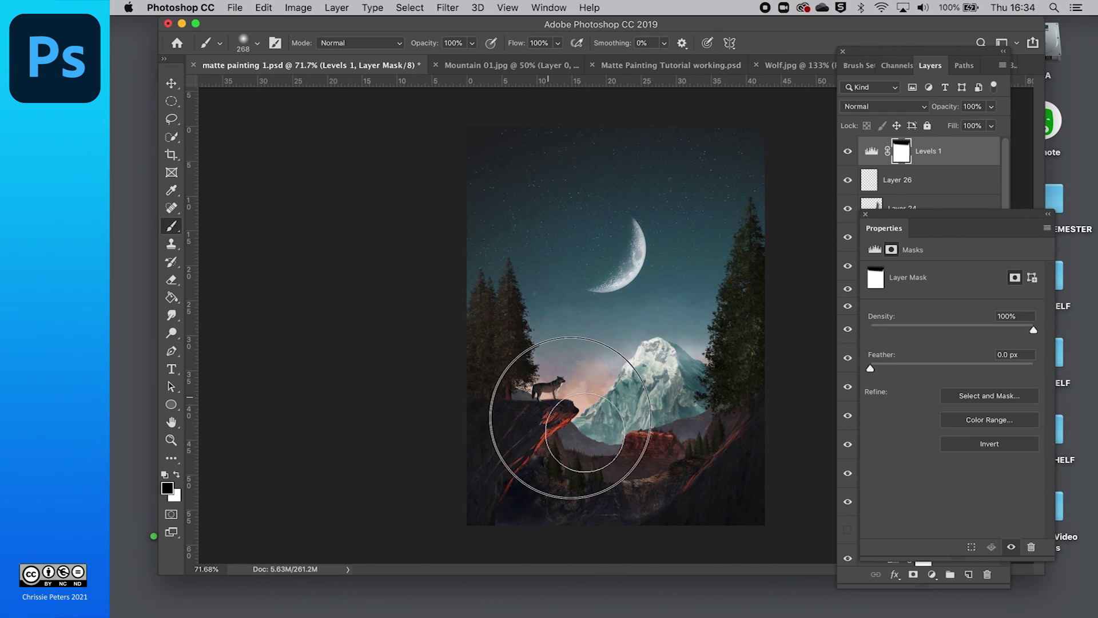
pyautogui.click(556, 409)
pyautogui.moveTo(555, 408)
pyautogui.mouseDown()
pyautogui.moveTo(526, 457)
pyautogui.moveTo(549, 400)
pyautogui.moveTo(525, 433)
pyautogui.moveTo(576, 429)
pyautogui.moveTo(588, 441)
pyautogui.mouseUp()
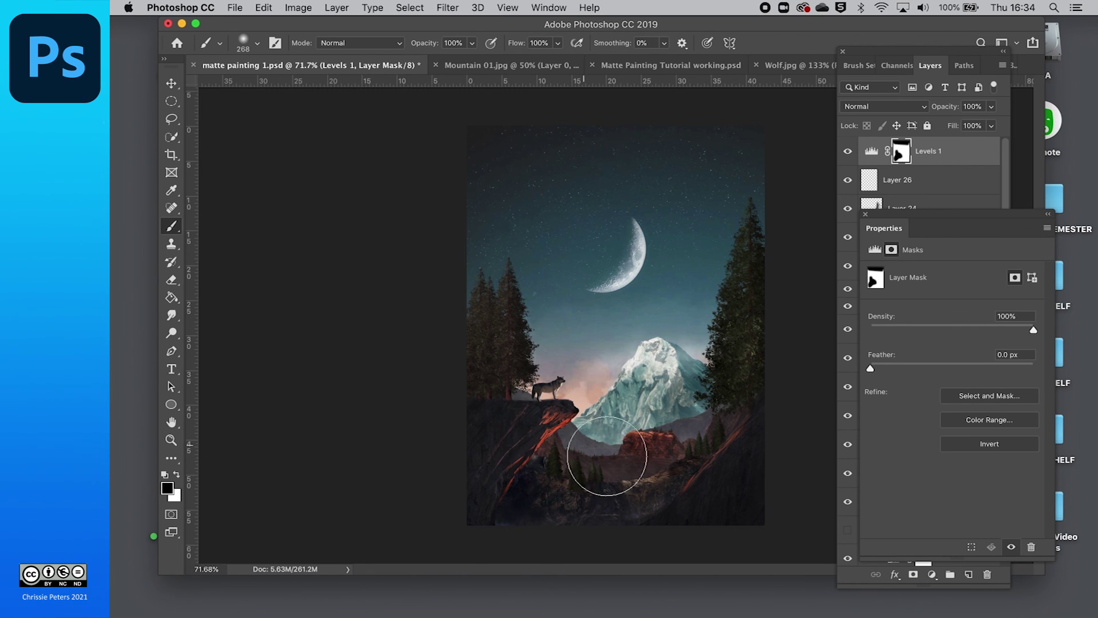
# - Set the Green channel in Levels 1 to a shadow input of 7 and midtones of 1.32
pyautogui.click(874, 250)
pyautogui.click(994, 298)
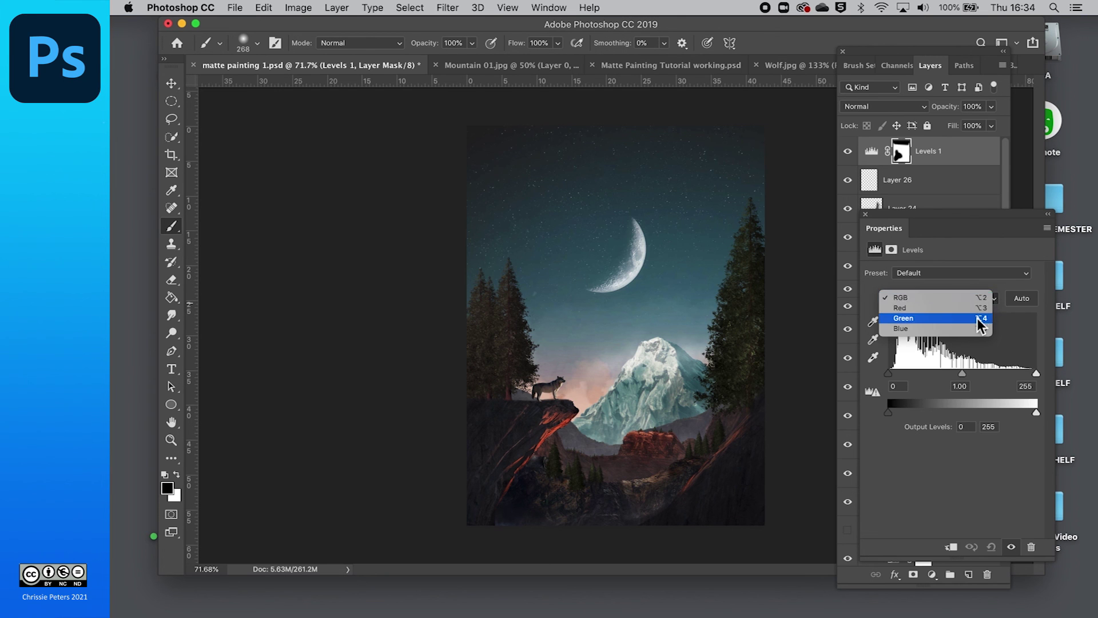
pyautogui.click(977, 318)
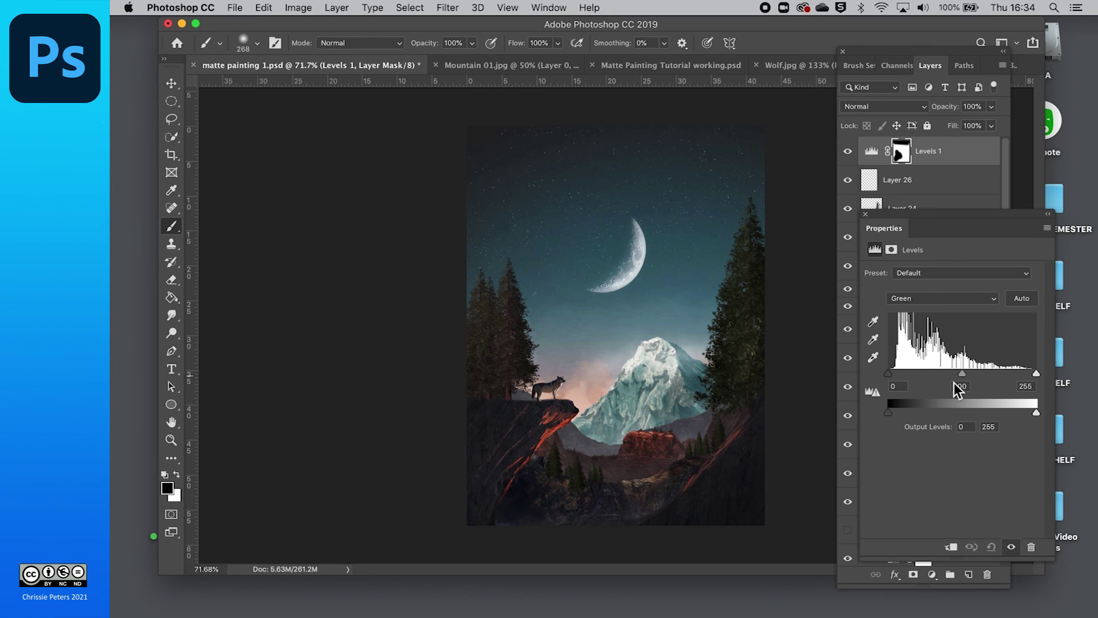
pyautogui.moveTo(964, 376)
pyautogui.mouseDown()
pyautogui.moveTo(907, 370)
pyautogui.moveTo(894, 380)
pyautogui.mouseUp()
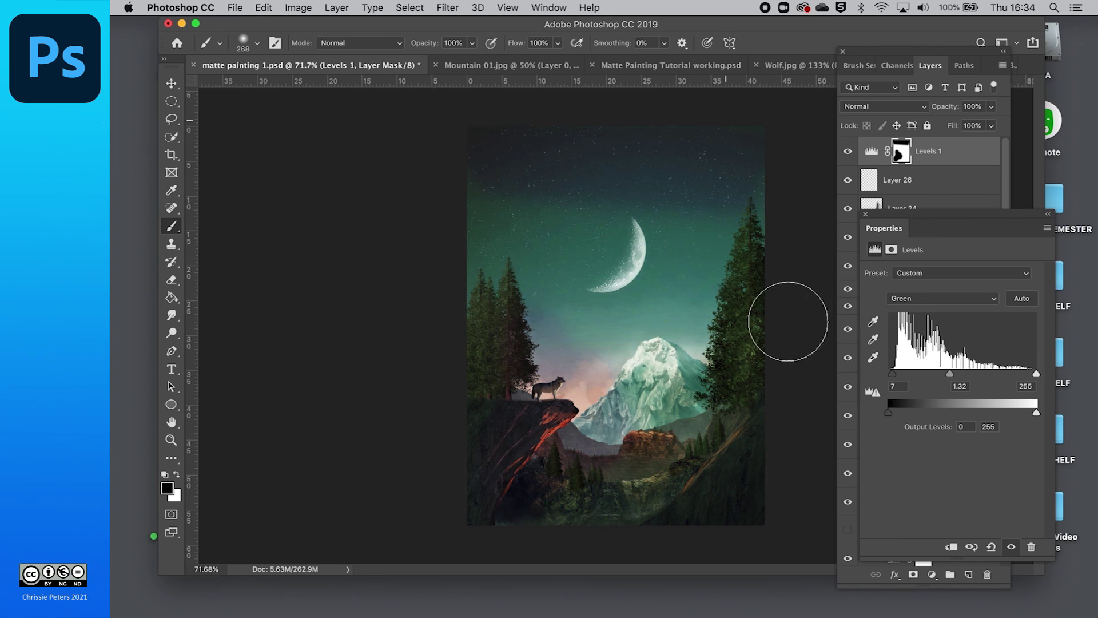
pyautogui.click(865, 213)
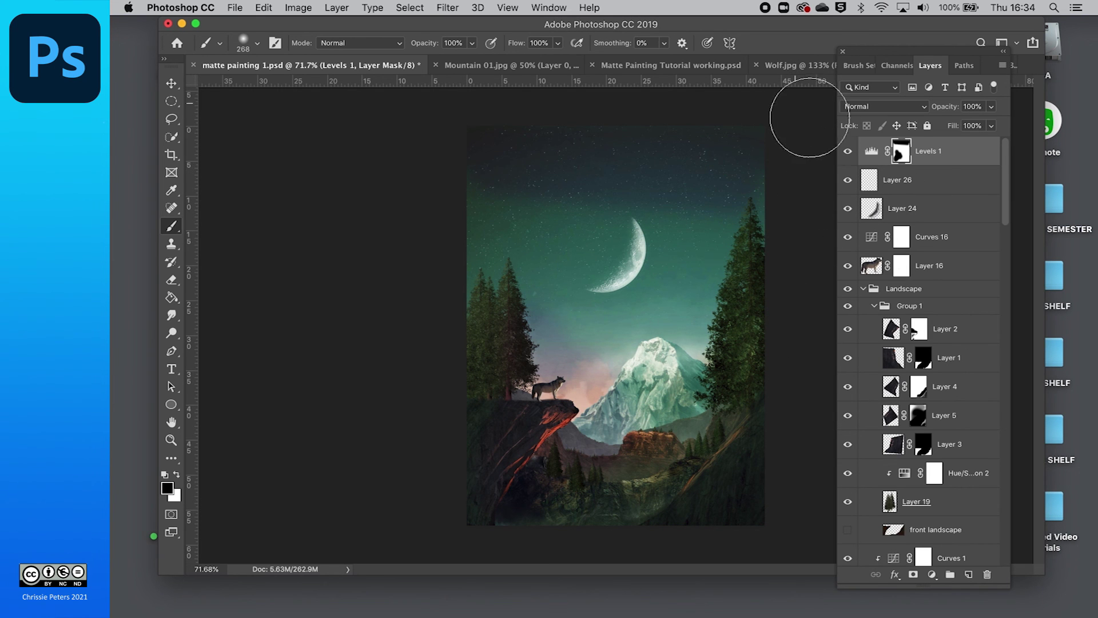
# - Hide the Levels 1 adjustment layer and delete it
pyautogui.click(847, 153)
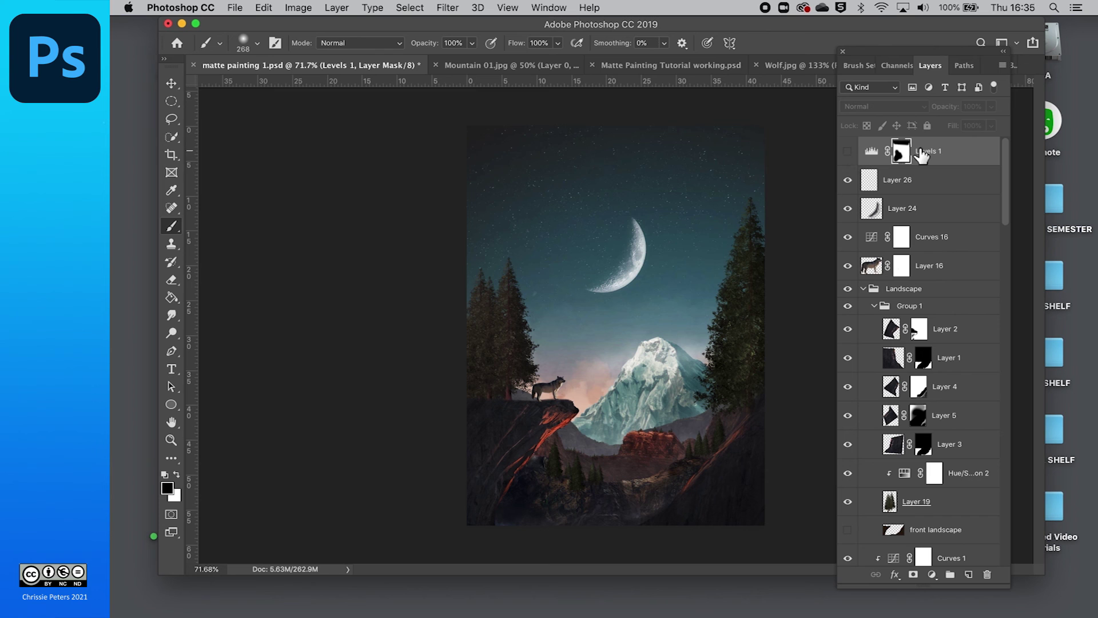
pyautogui.press('Delete')
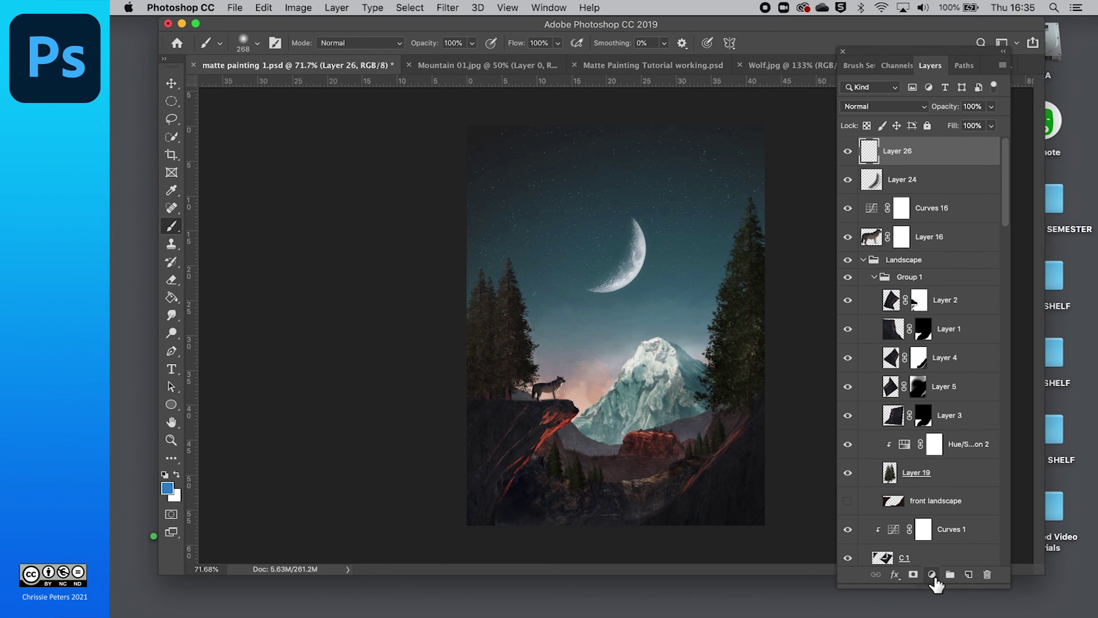
# - Try a hue shift with a Hue/Saturation adjustment layer above Layer 26, and remove that adjustment layer
pyautogui.click(932, 574)
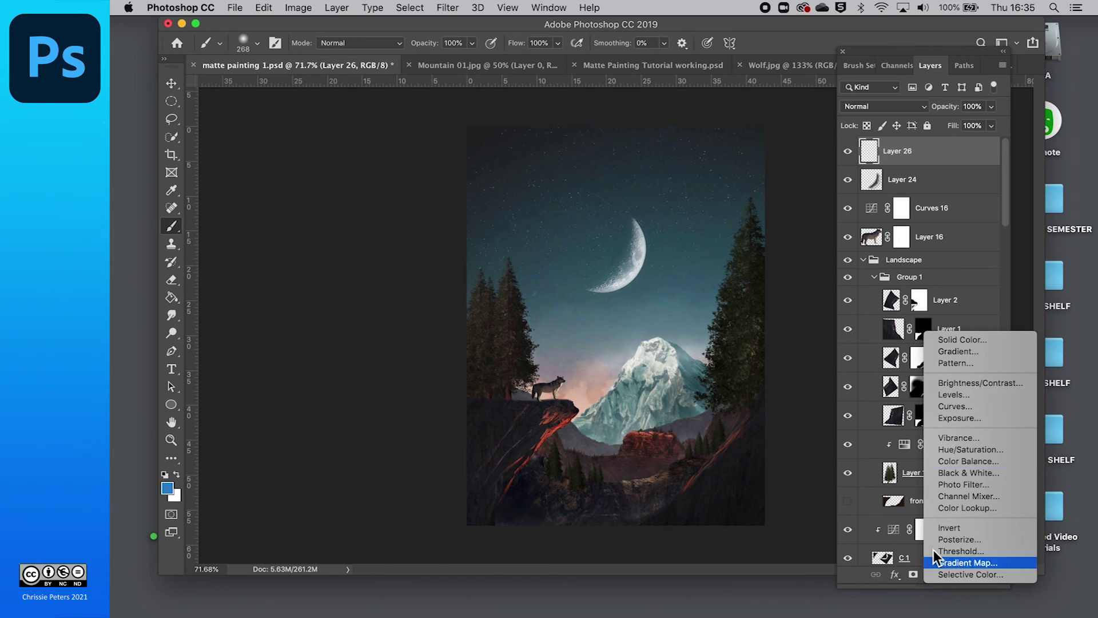
pyautogui.click(951, 450)
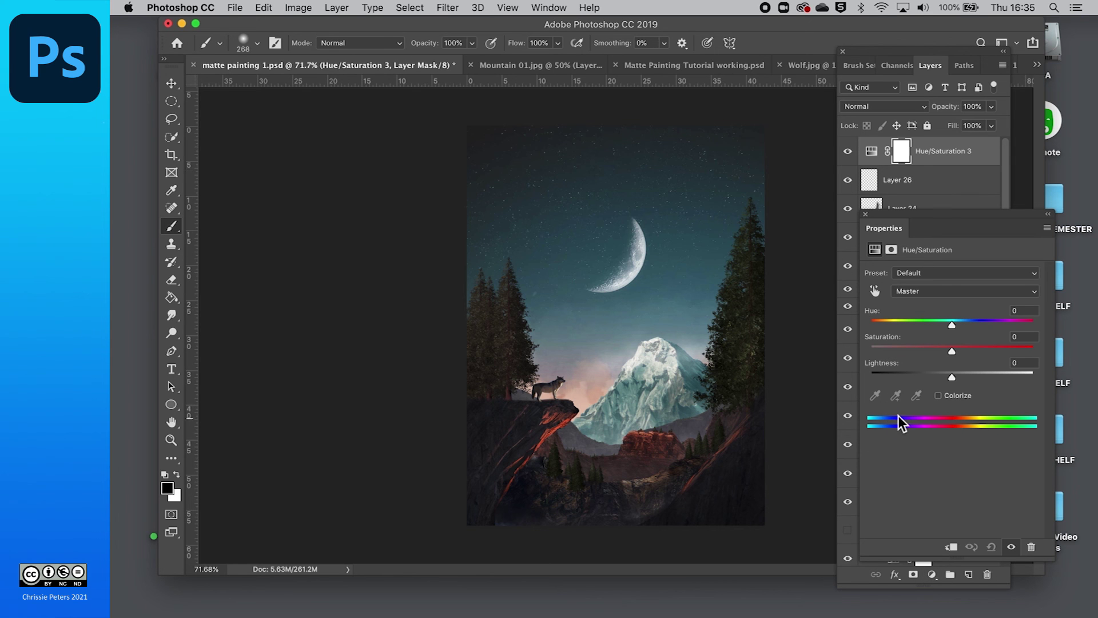
pyautogui.moveTo(954, 324)
pyautogui.mouseDown()
pyautogui.moveTo(1015, 323)
pyautogui.moveTo(959, 332)
pyautogui.mouseUp()
pyautogui.click(865, 215)
pyautogui.press('BackSpace')
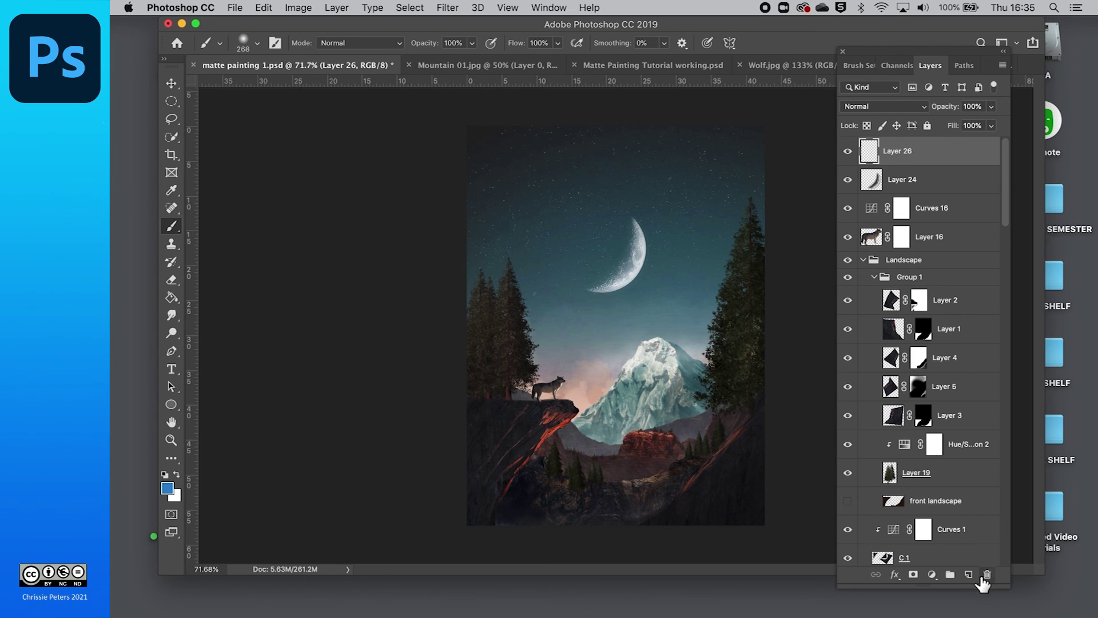
# - Fill Layer 26 with the blue foreground colour, preview it in Color blend mode, and delete the layer
pyautogui.click(171, 297)
pyautogui.click(546, 301)
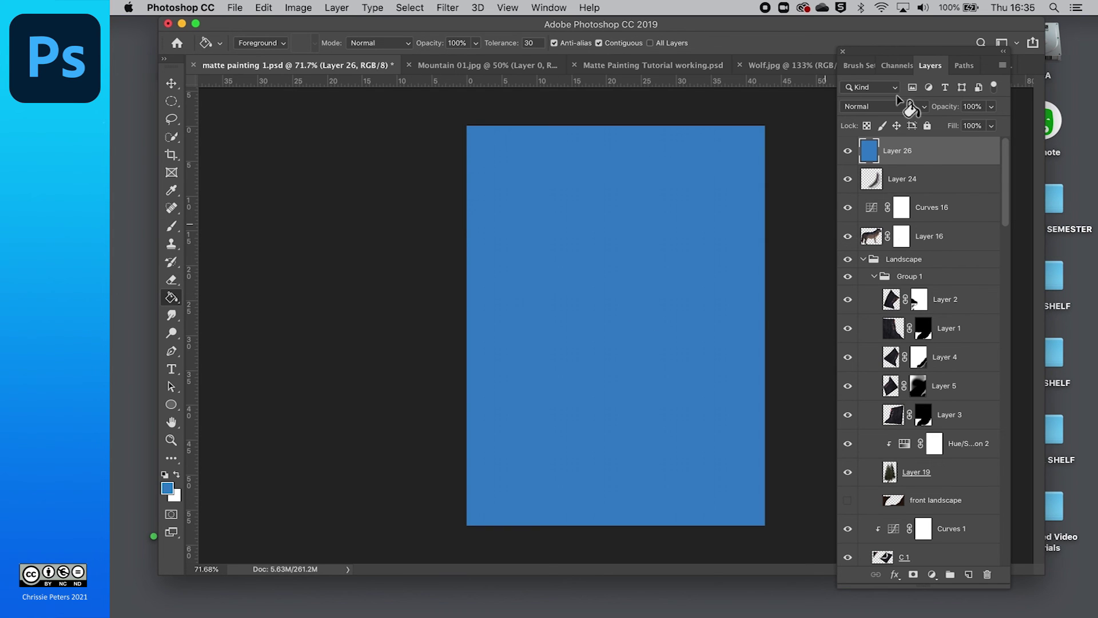
pyautogui.click(922, 107)
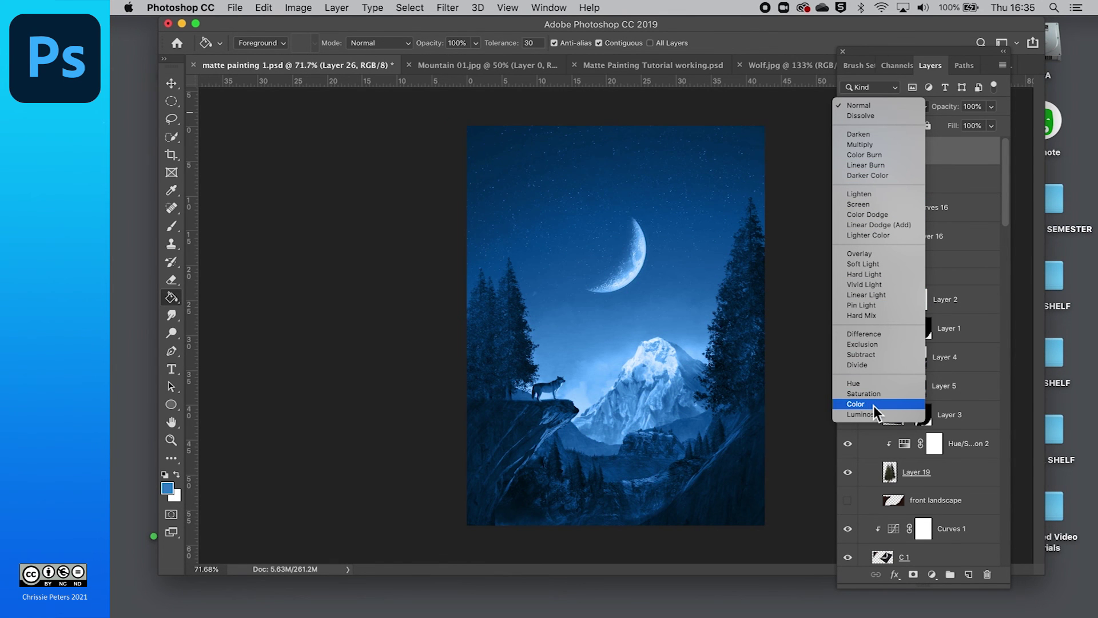
pyautogui.click(814, 120)
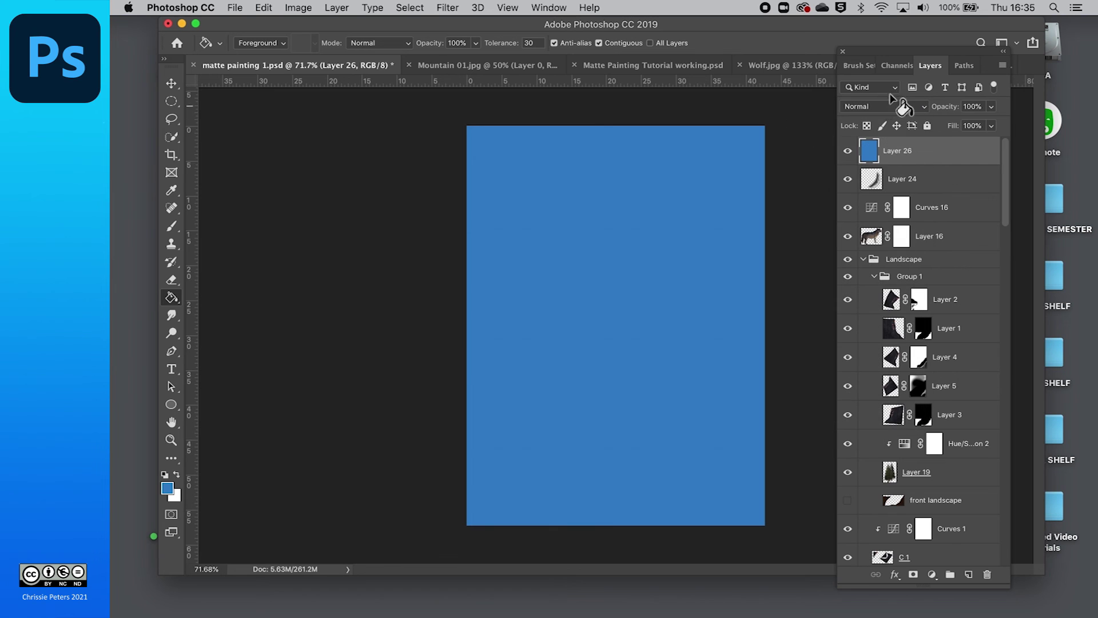
pyautogui.press('Delete')
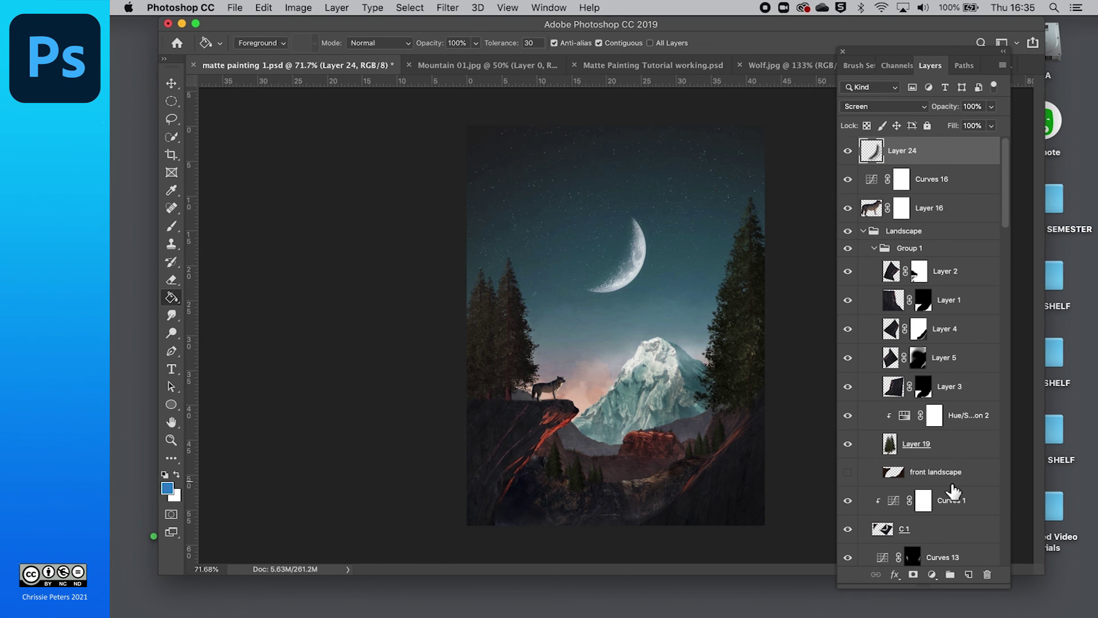
# - Create a new blank layer at the top of the layer stack, above Layer 24
pyautogui.scroll(-8, 950, 490)
pyautogui.scroll(8, 952, 489)
pyautogui.click(969, 573)
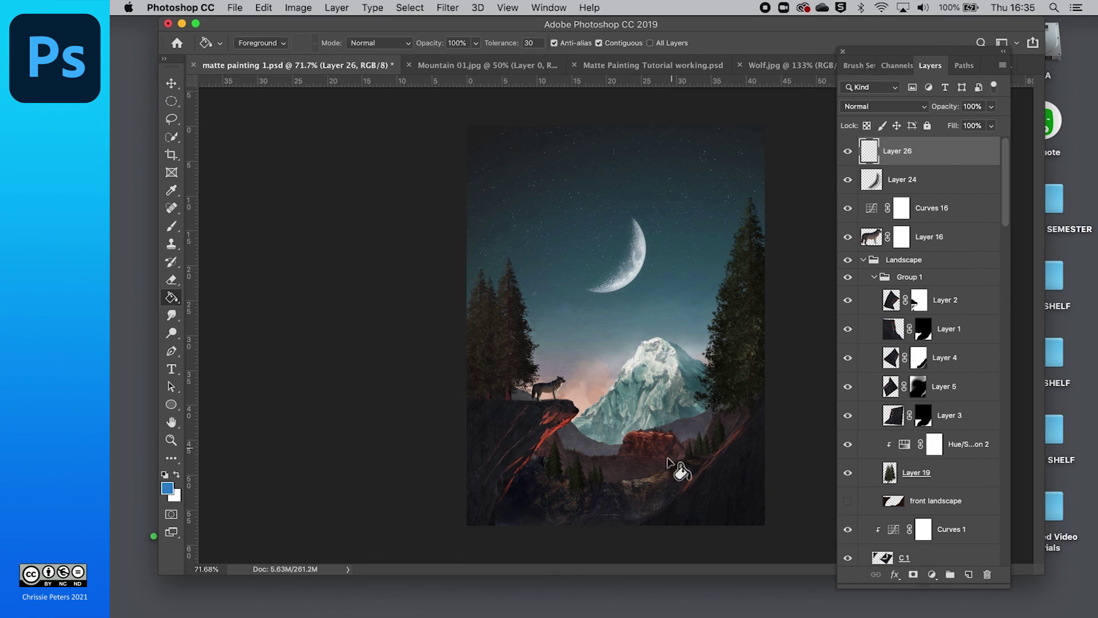
# - Change the foreground colour to the lighter blue 50a2e9
pyautogui.click(168, 489)
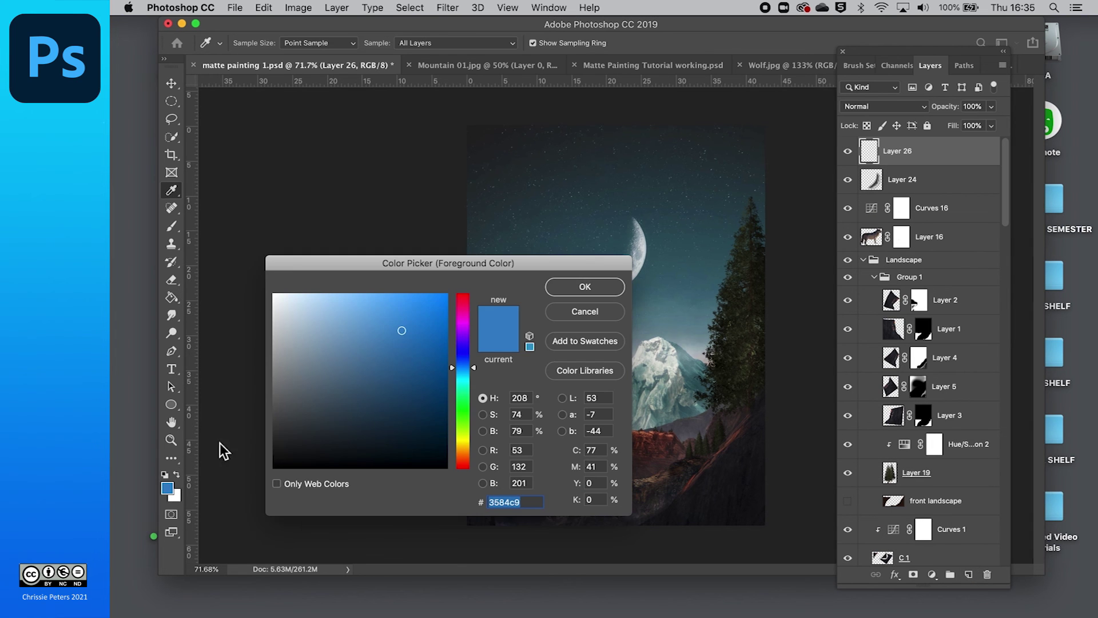
pyautogui.click(385, 314)
pyautogui.click(387, 308)
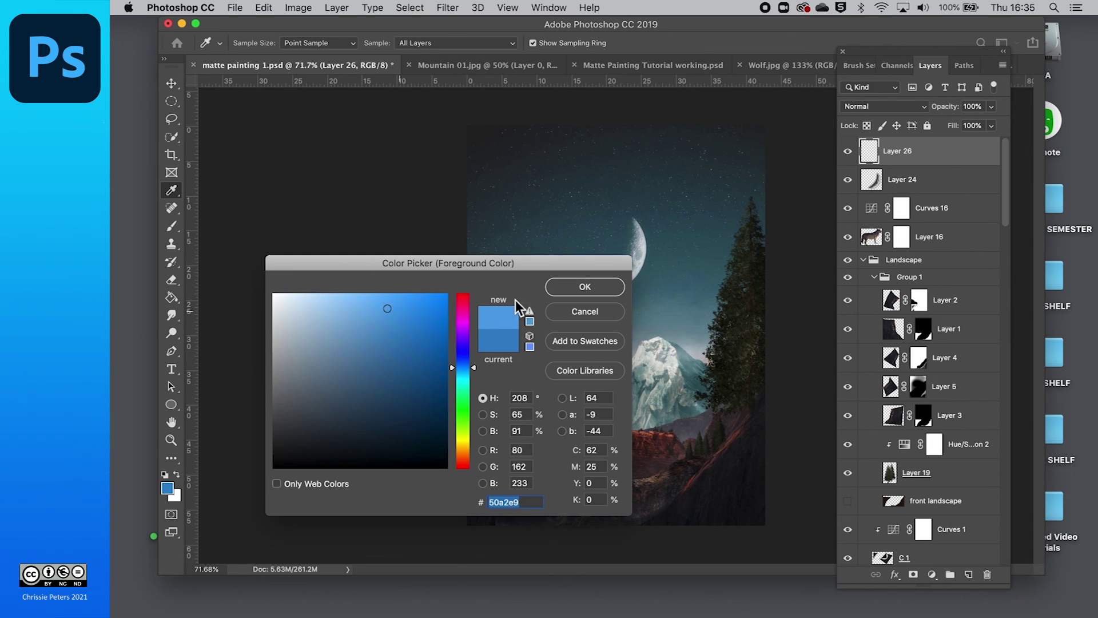
pyautogui.click(558, 286)
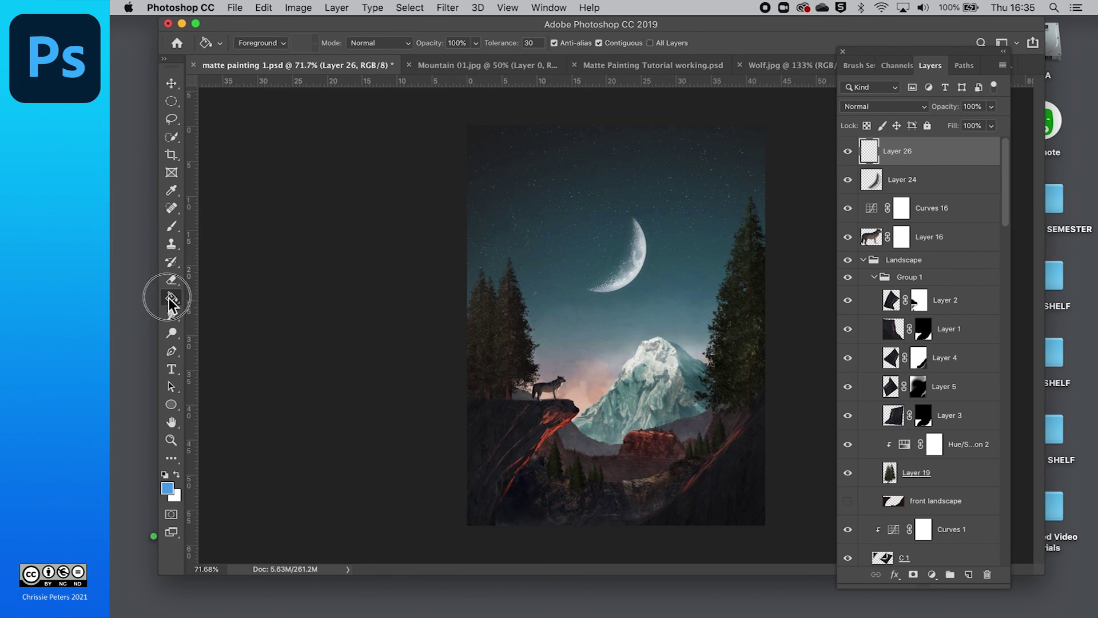
# - Fill the empty Layer 26 with the light blue foreground colour and set its blend mode to Color
pyautogui.click(643, 311)
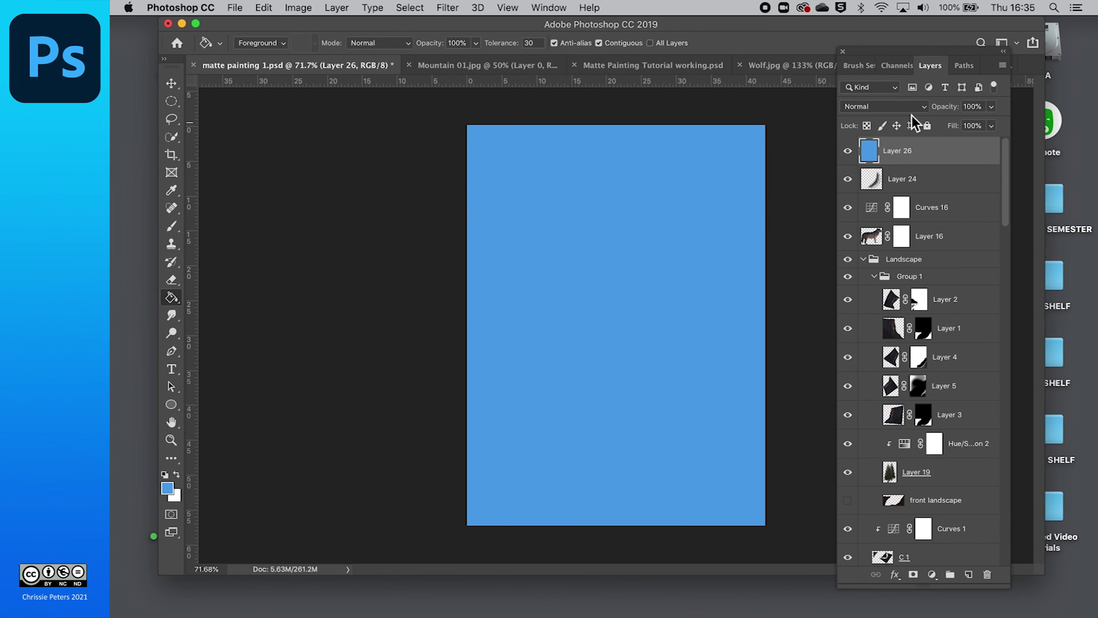
pyautogui.click(925, 107)
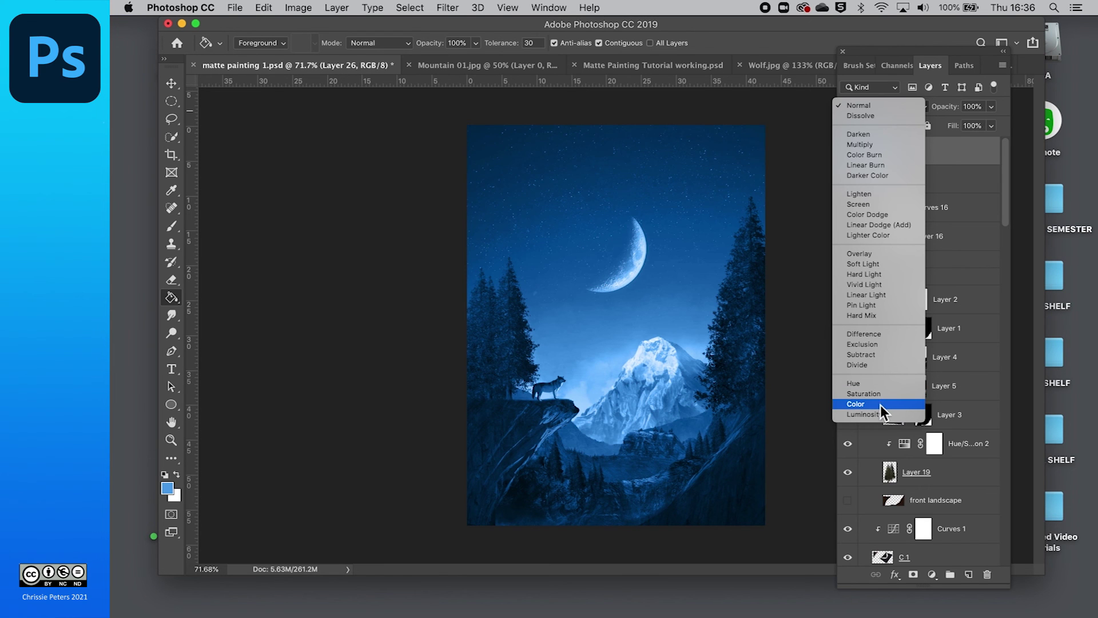
pyautogui.click(881, 405)
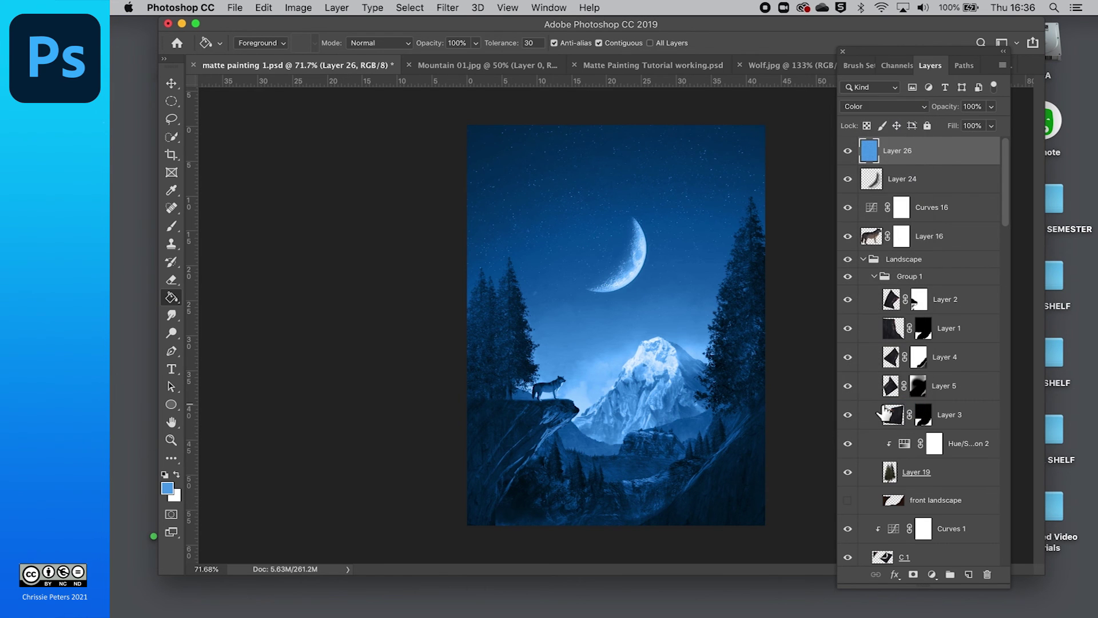